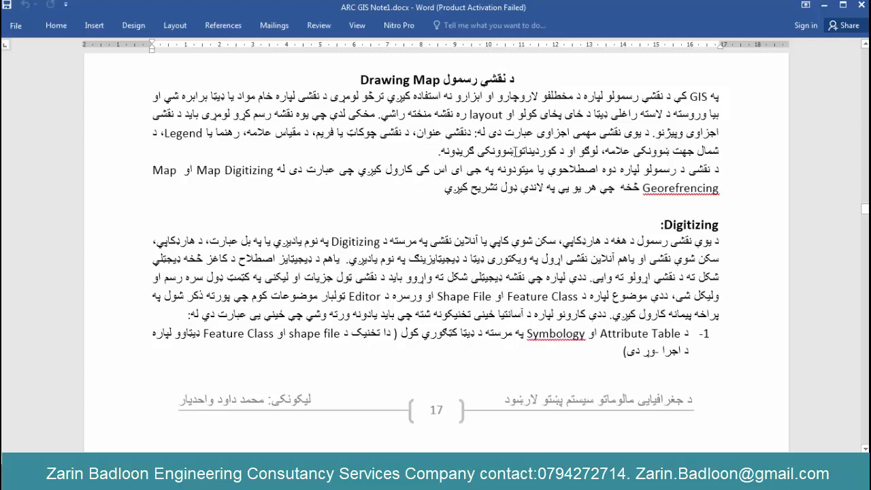
- Read the Drawing Map section's list of map elements, covering the title, frame, scale, legend, north sign, logo and coordinate grids
drag(476, 133, 419, 132)
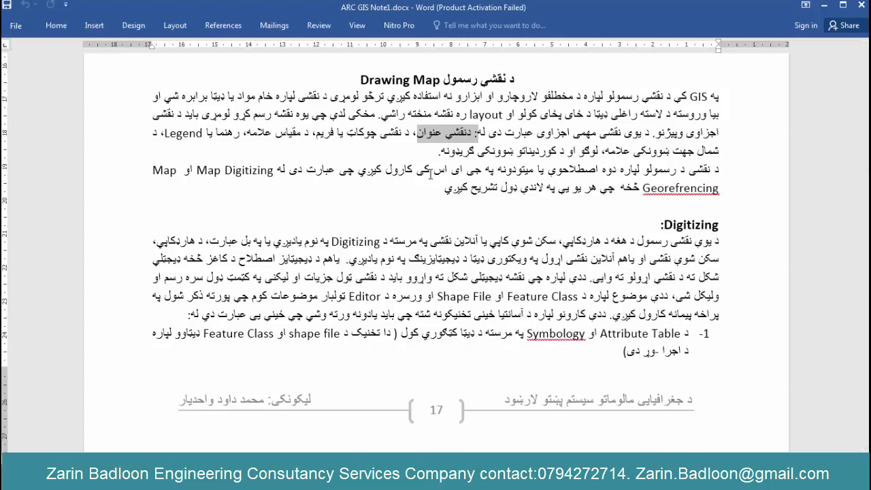
click(429, 140)
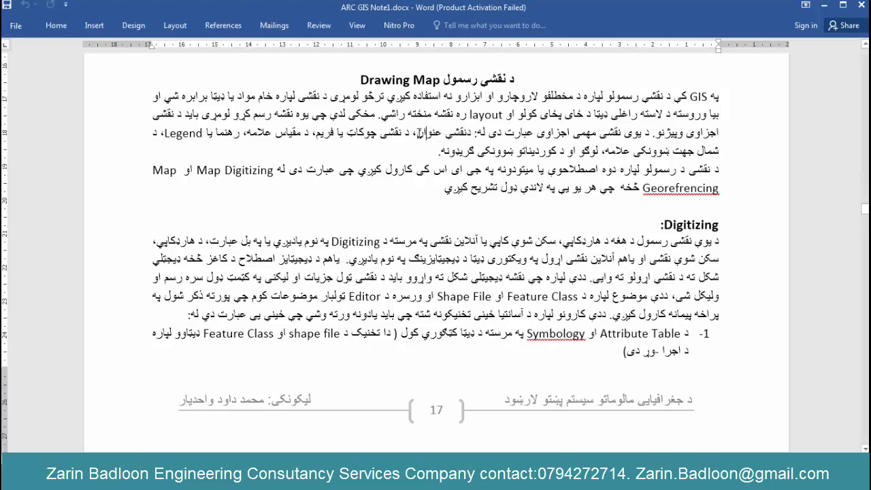
drag(420, 133, 466, 141)
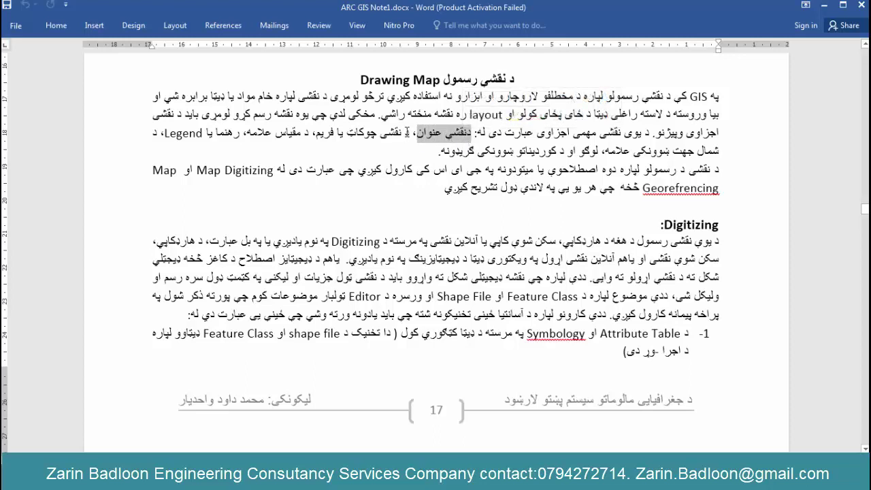
drag(408, 133, 318, 135)
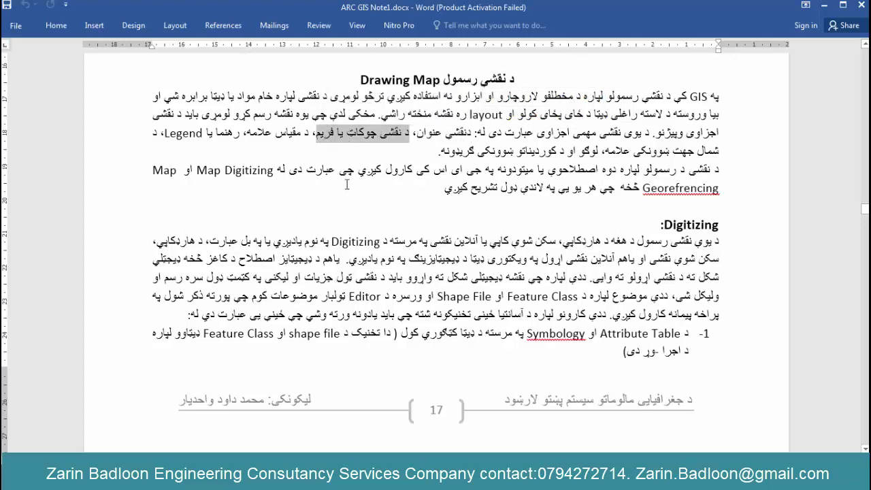
drag(249, 132, 290, 137)
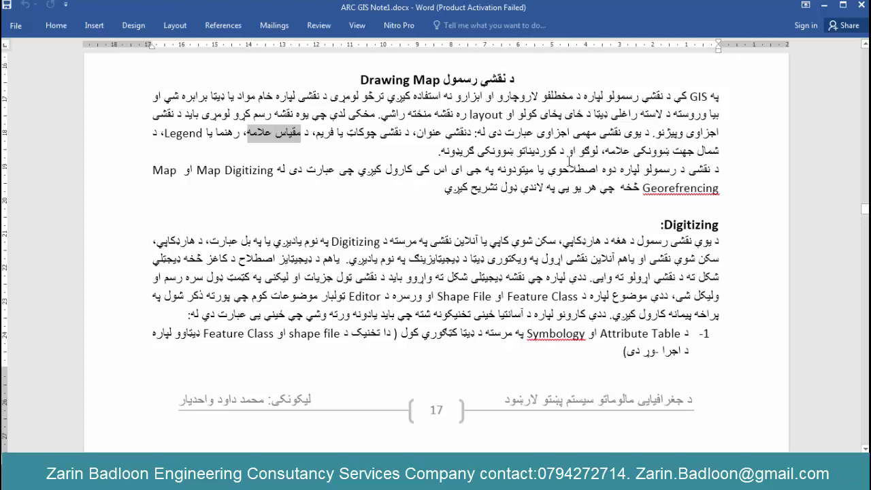
double_click(584, 150)
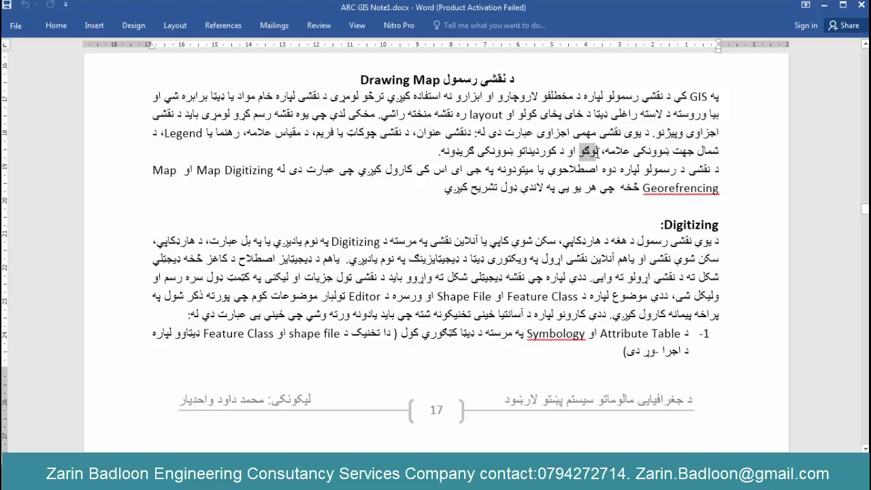
click(586, 156)
right_click(421, 216)
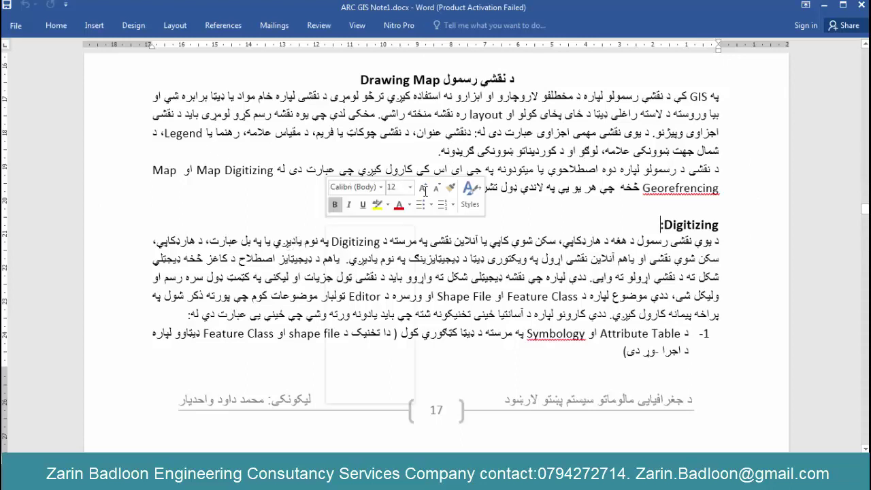
key(Escape)
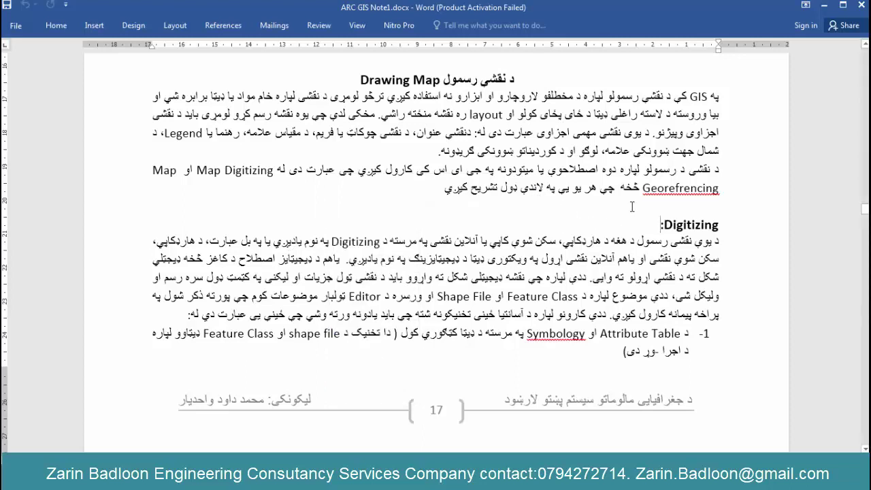
- Review the Map Digitizing and Georeferencing sentence, recheck the title and frame in the element list, and move on to the Digitizing section
scroll(633, 206, down, 1)
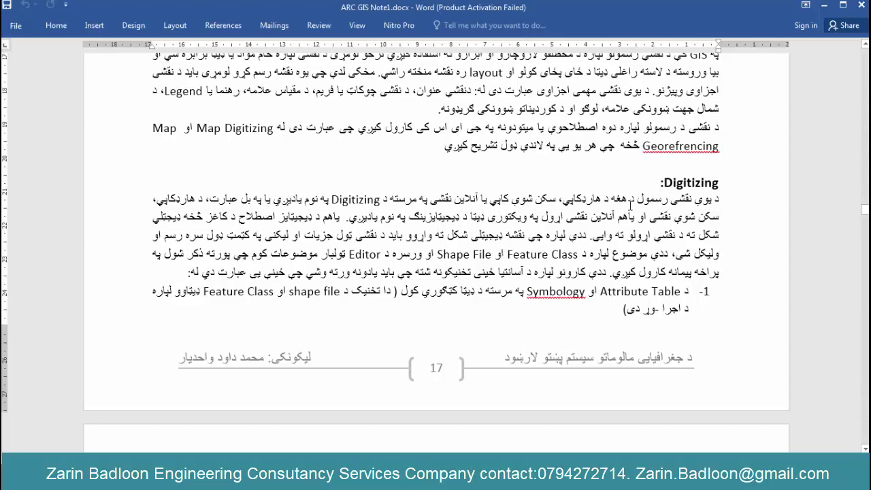
click(634, 147)
scroll(479, 144, up, 1)
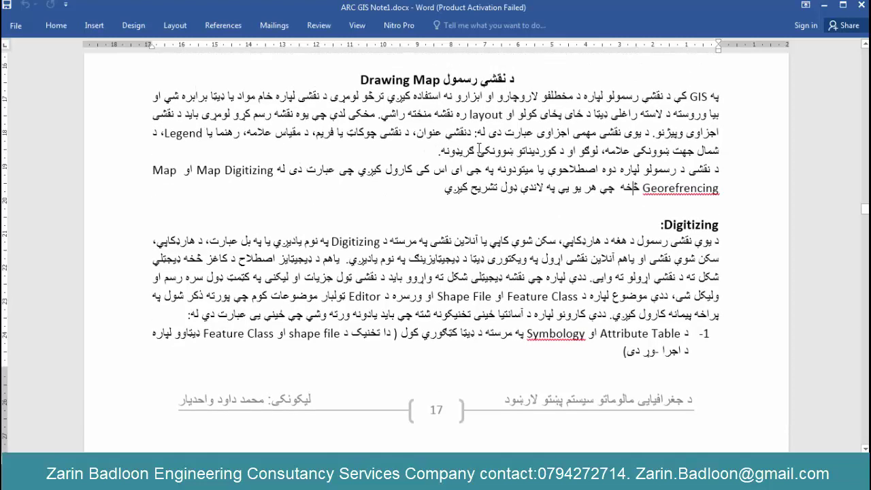
drag(344, 133, 258, 139)
click(426, 137)
drag(394, 139, 372, 150)
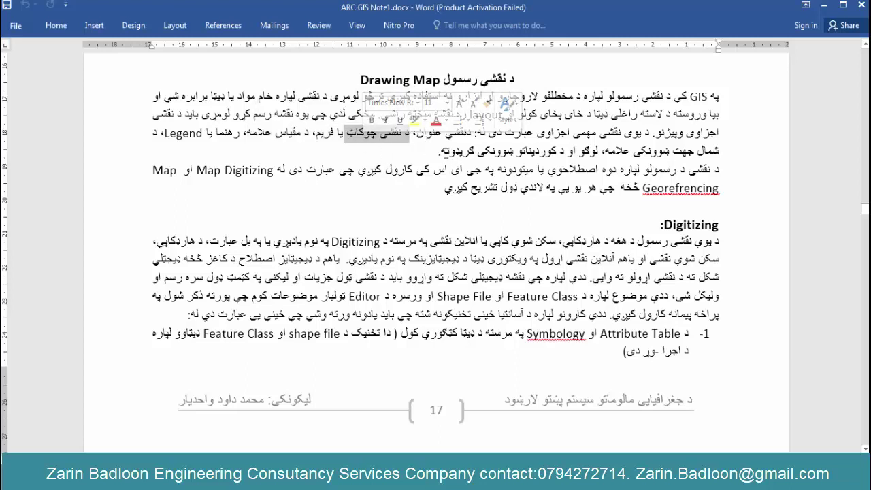
click(443, 151)
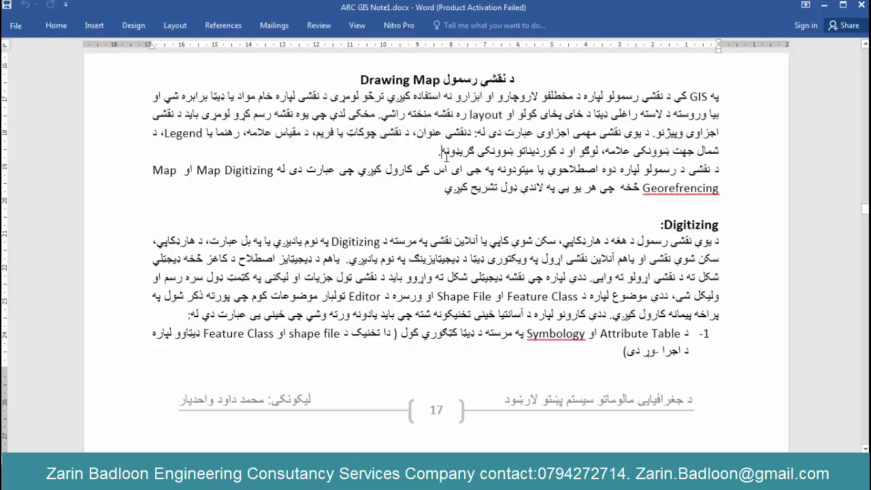
click(479, 132)
scroll(667, 217, down, 1)
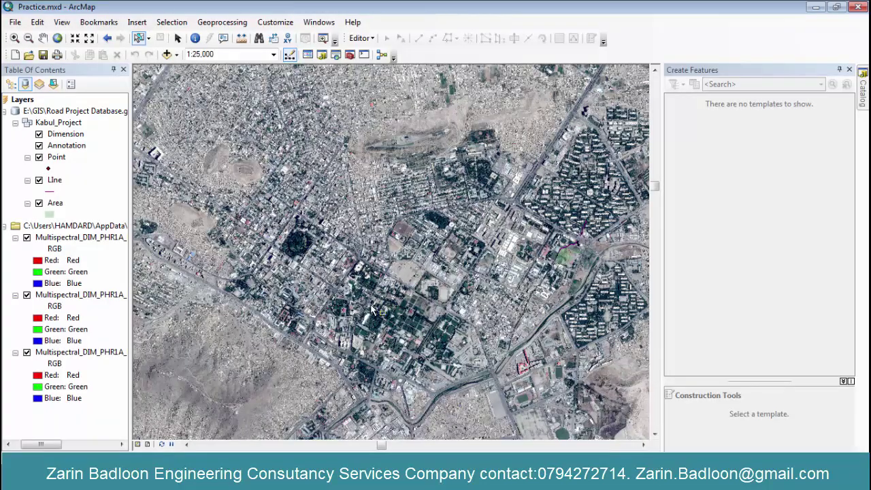
- Examine the residential street blocks in the satellite imagery at 1:6,000 scale
scroll(354, 159, up, 2)
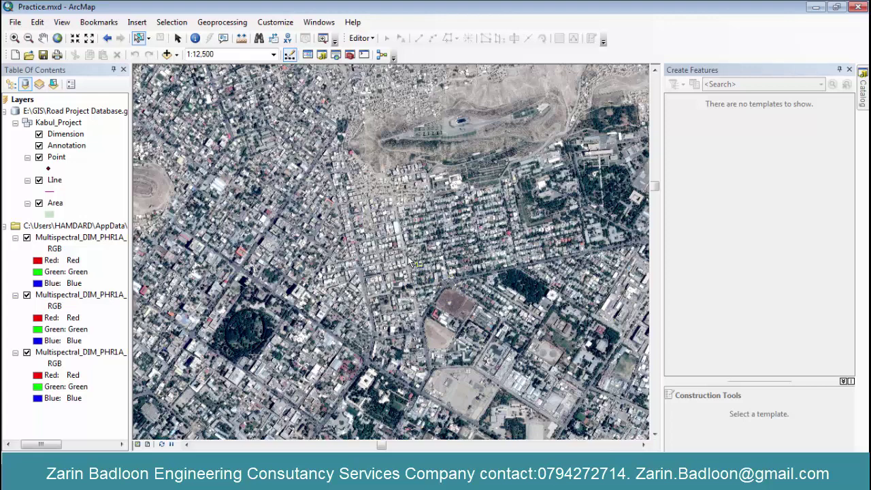
scroll(410, 233, up, 3)
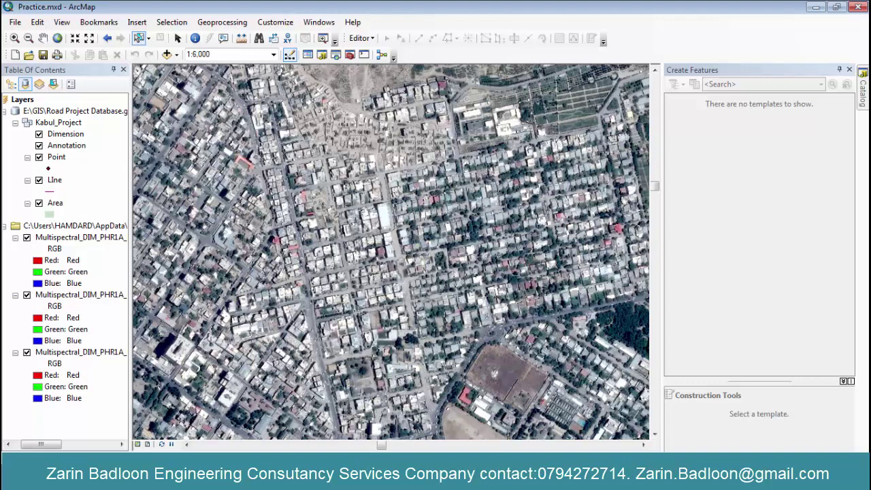
- Switch to the Word notes and read the Digitizing section on Feature Class, Shape File and the Attribute Table and Symbology technique
key(alt+Tab)
click(511, 257)
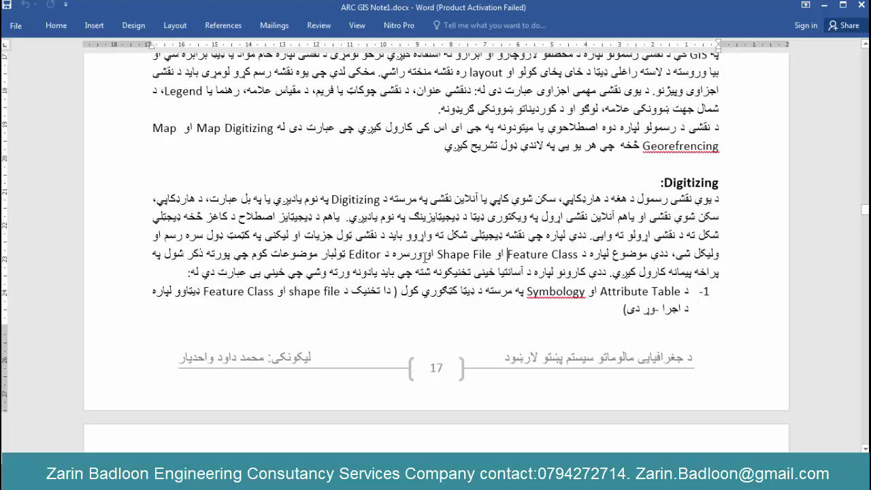
drag(538, 259, 514, 257)
click(451, 256)
click(485, 255)
click(413, 297)
drag(609, 294, 545, 301)
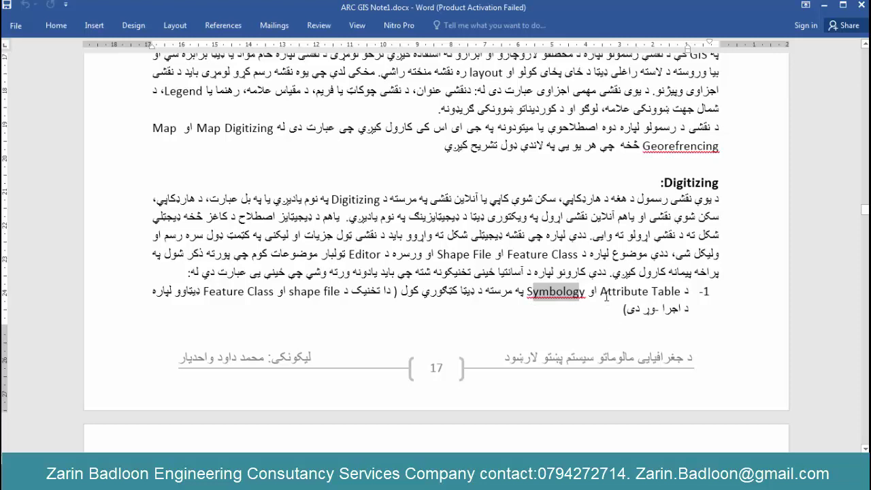
click(607, 294)
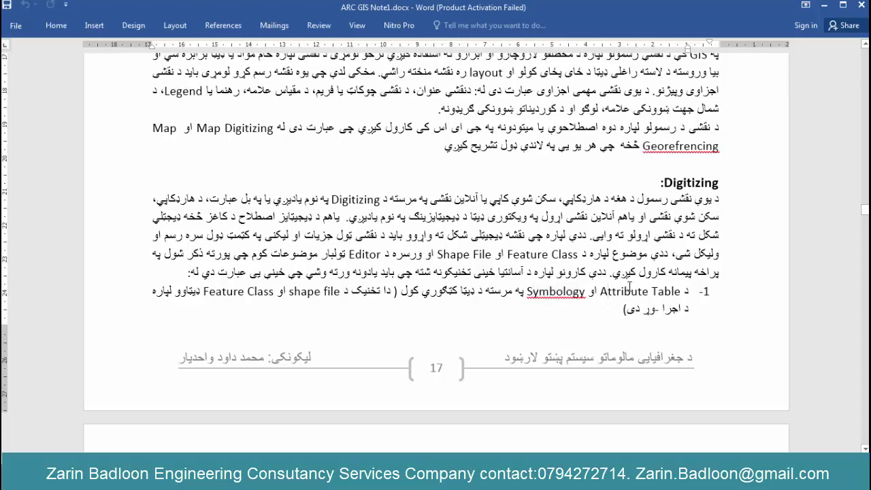
click(627, 293)
drag(340, 292, 209, 295)
- Read the second and third digitizing techniques, Subtitle and Domain, and look back over the first one
scroll(509, 315, down, 1)
scroll(509, 315, down, 5)
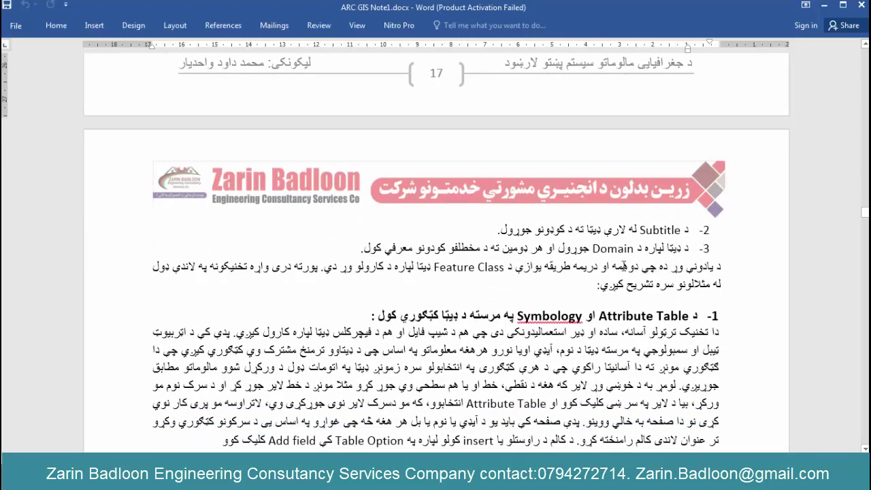
click(566, 247)
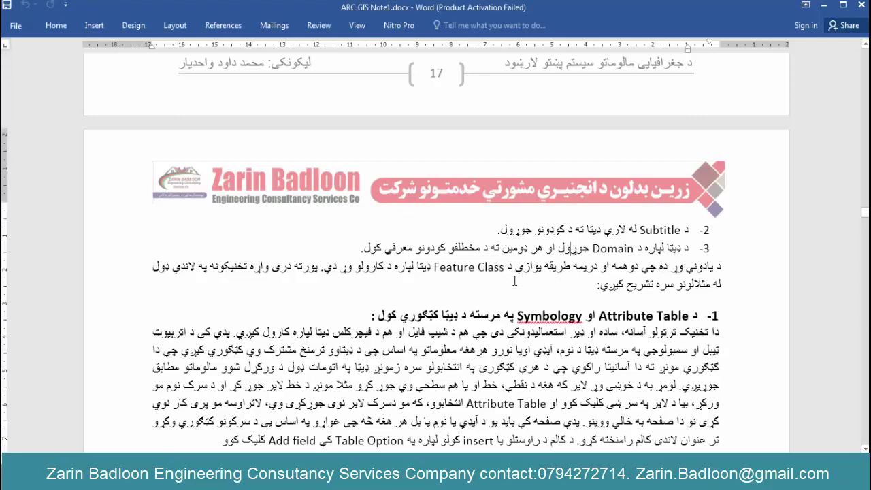
scroll(556, 339, up, 5)
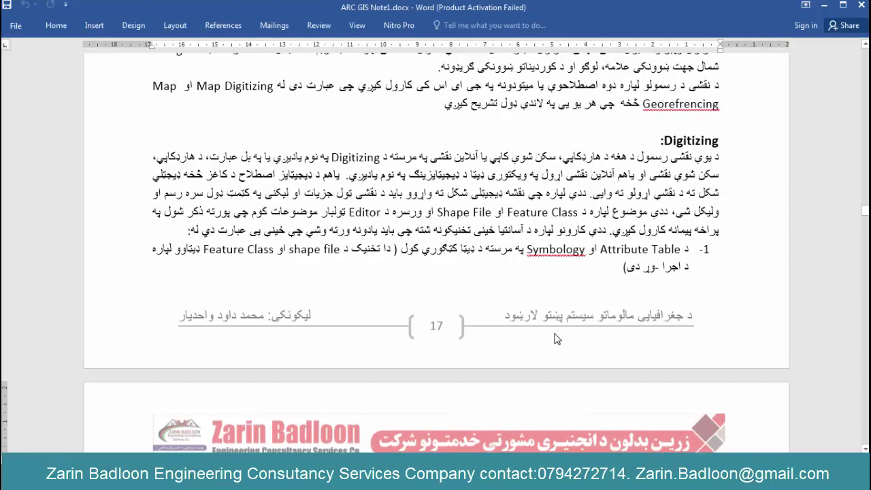
scroll(556, 339, down, 1)
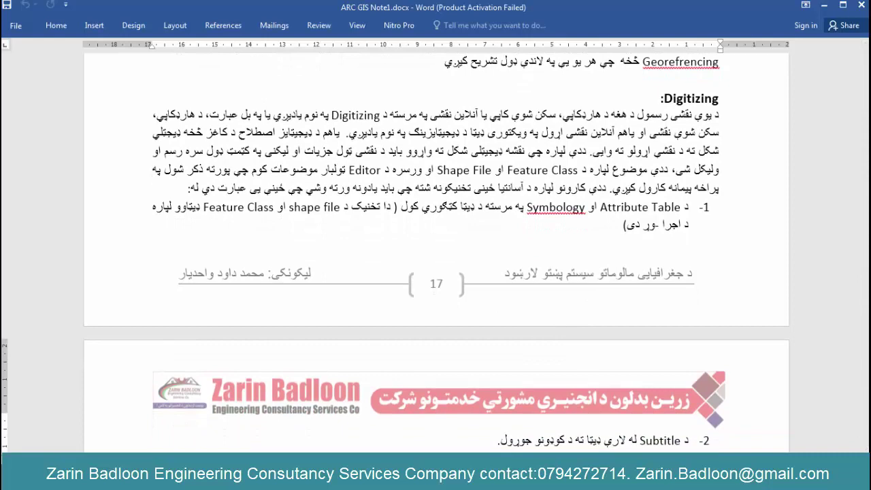
- Switch to ArcMap, open the LIne layer's attribute table and move its window up over the map
click(371, 476)
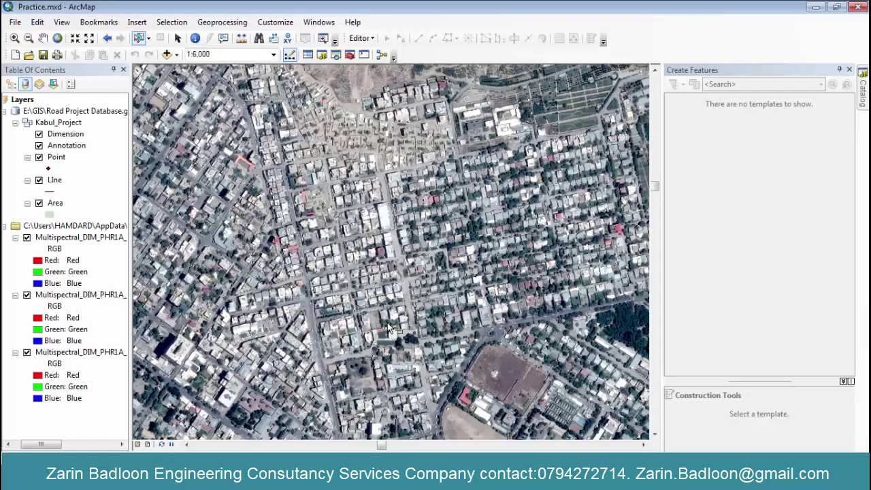
click(53, 181)
click(55, 181)
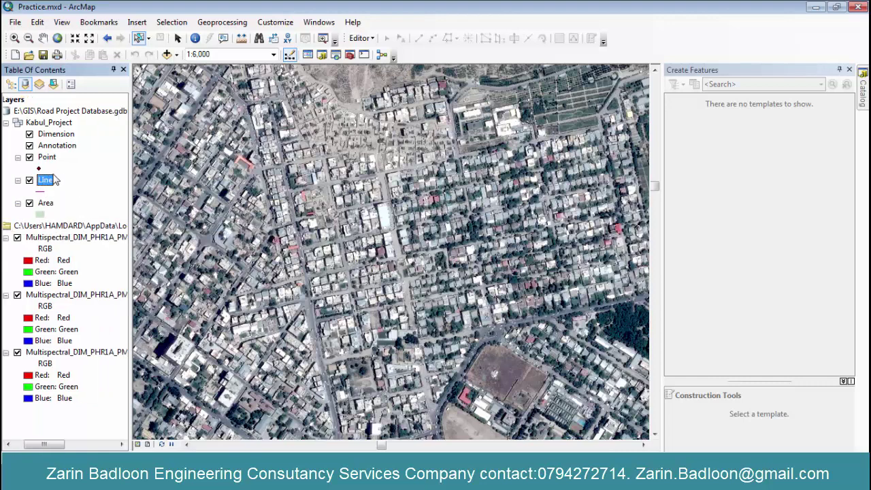
right_click(47, 181)
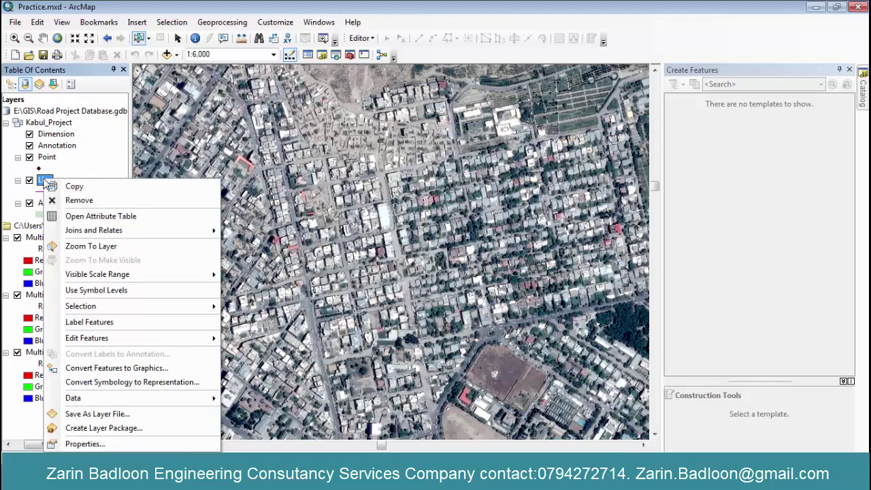
click(100, 216)
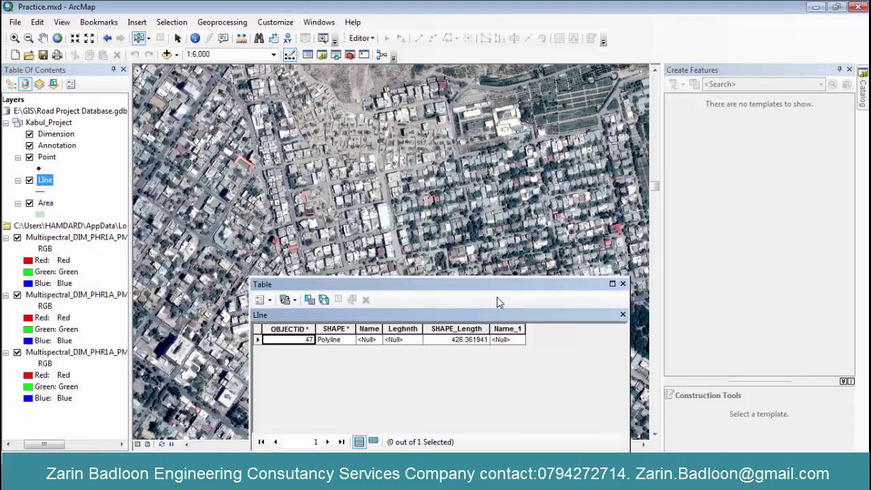
drag(470, 286, 484, 239)
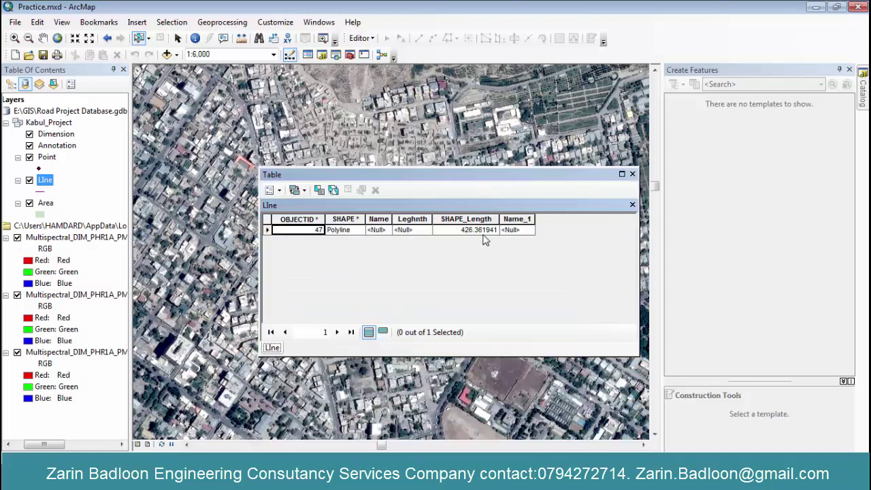
- Start an edit session and delete the existing polyline record from the LIne attribute table
click(519, 230)
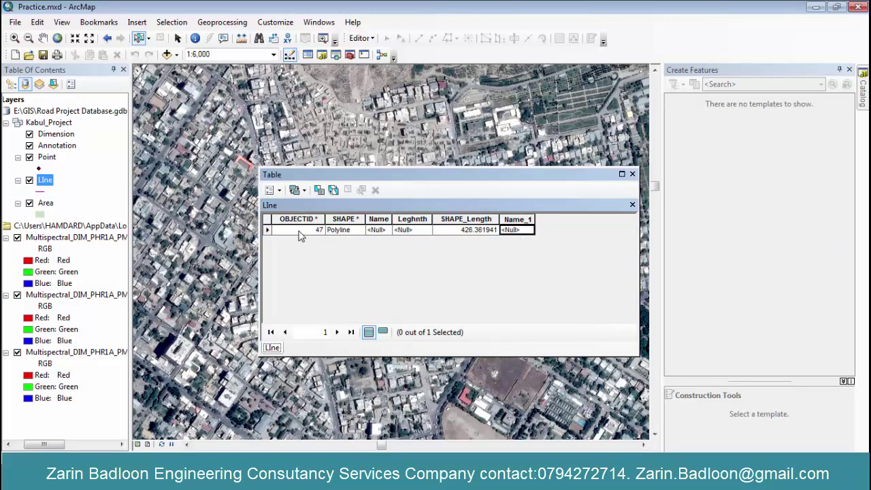
click(267, 230)
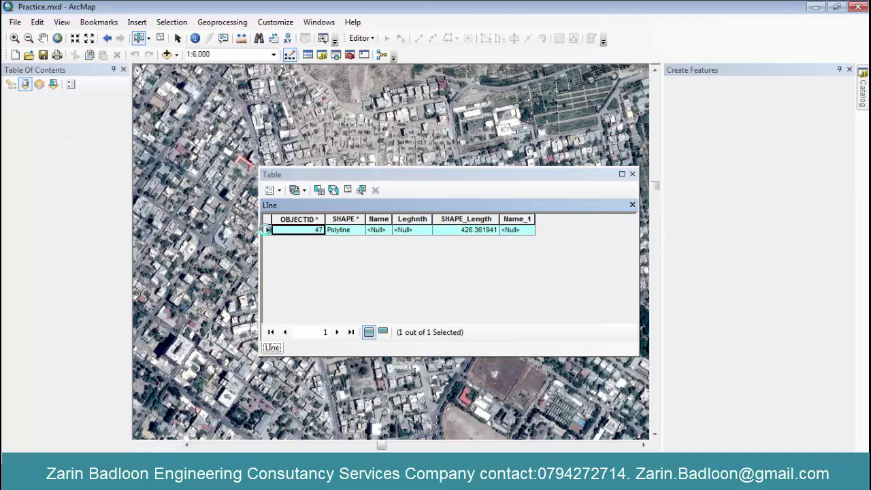
right_click(314, 233)
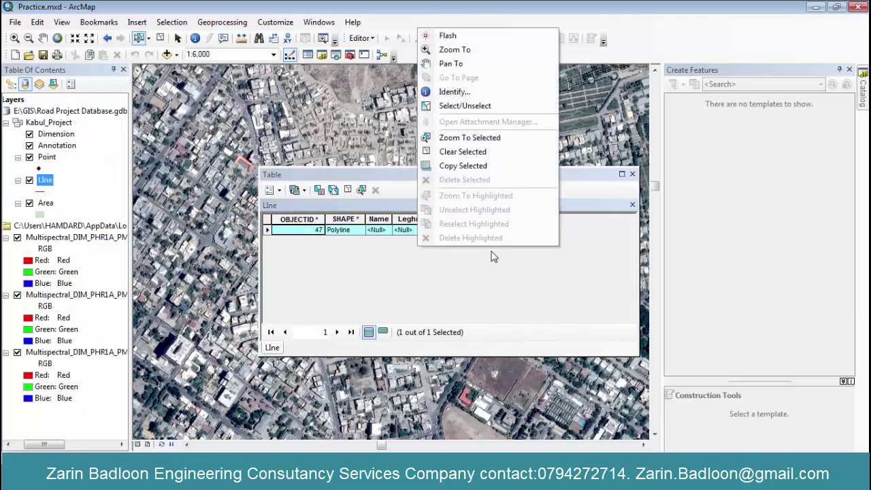
click(438, 277)
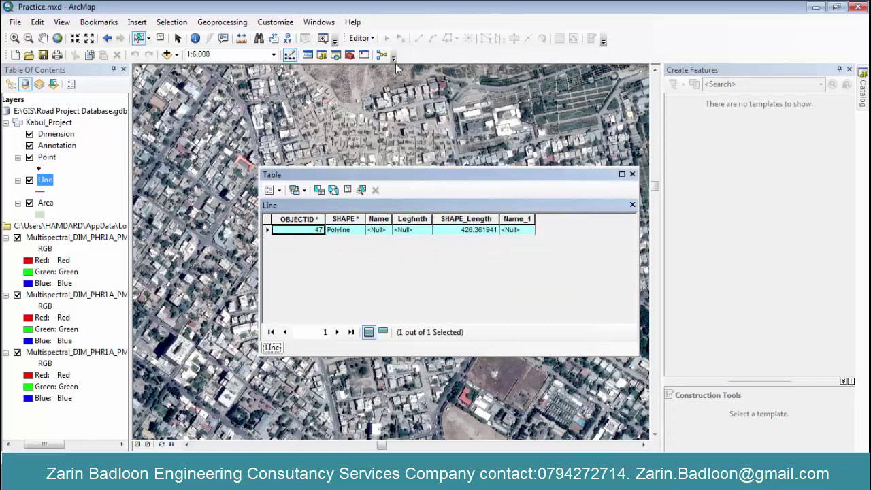
click(371, 39)
click(388, 52)
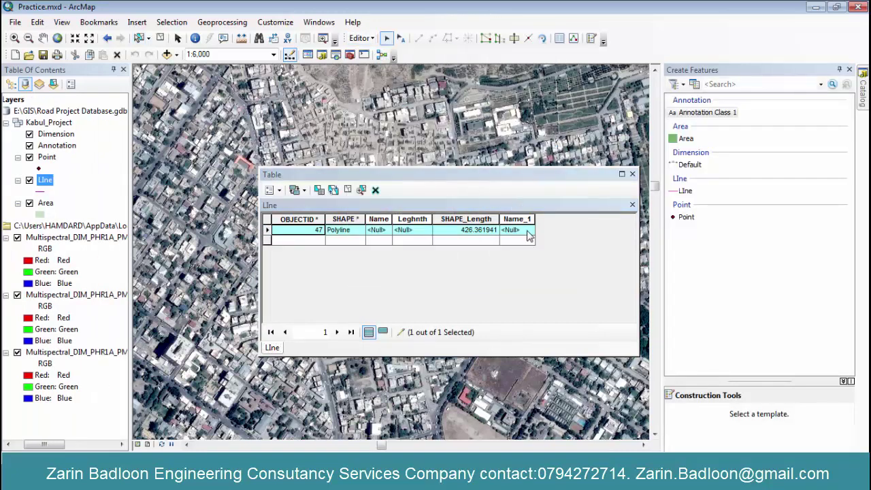
click(519, 233)
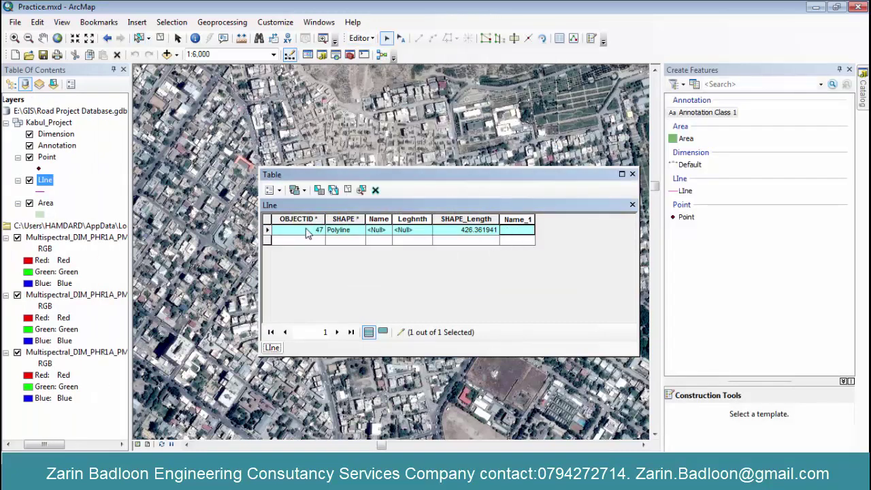
right_click(268, 230)
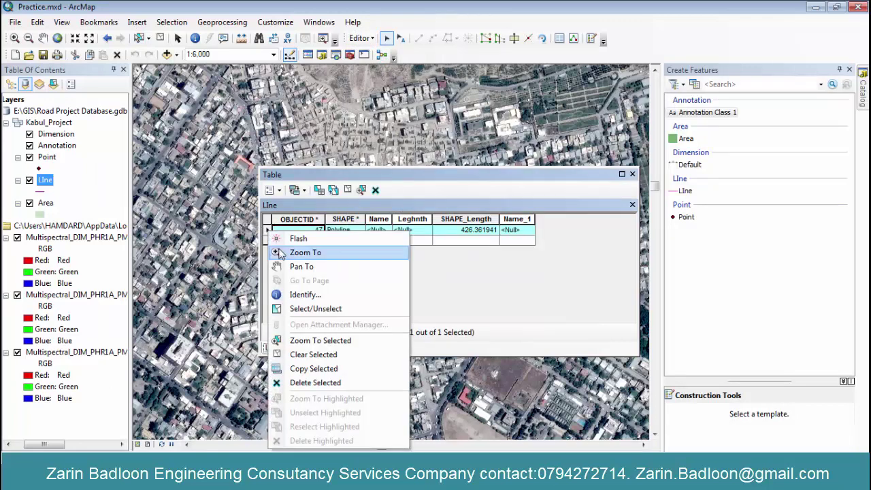
click(310, 383)
click(466, 219)
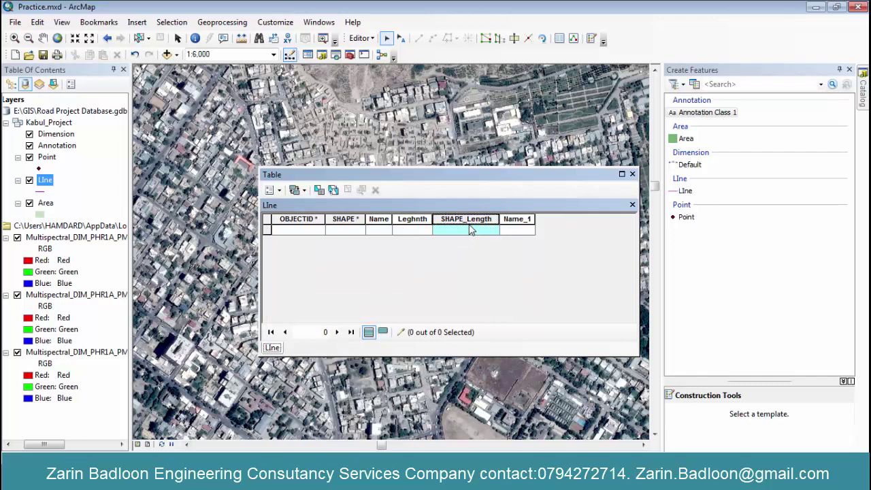
- Move the LIne attribute table window down over the map and stop the edit session to allow adding fields
click(519, 219)
click(530, 230)
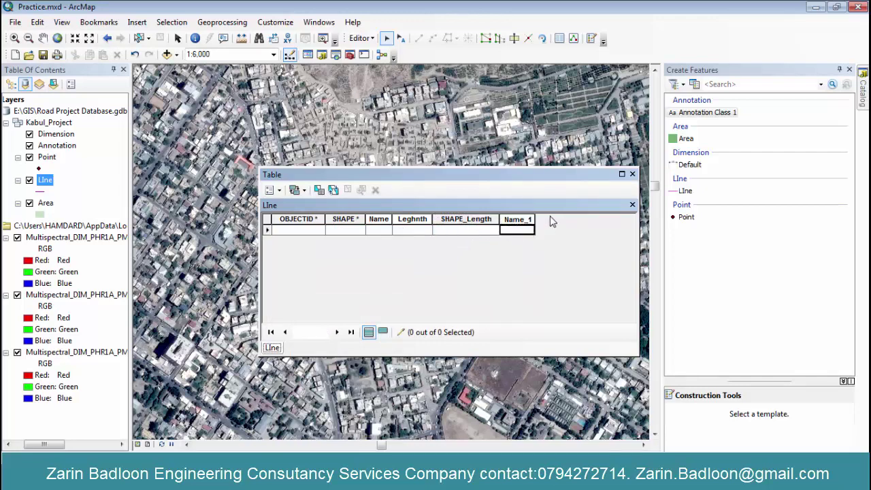
drag(403, 180, 359, 212)
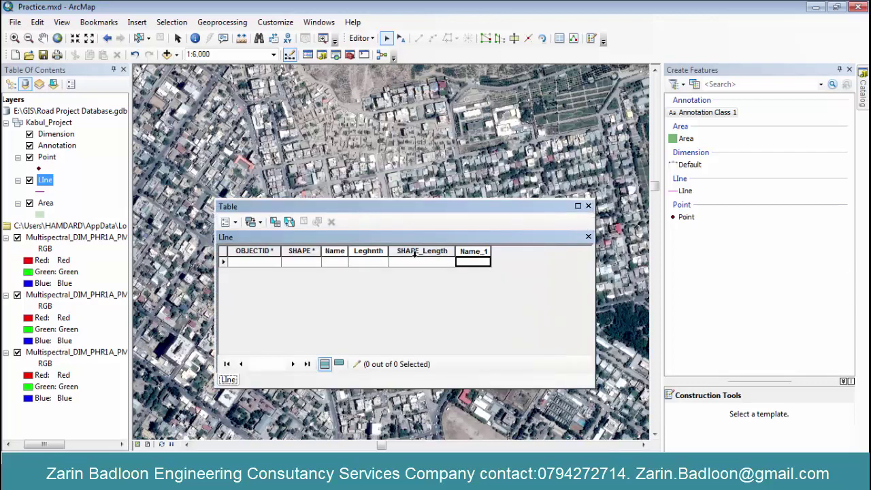
click(230, 221)
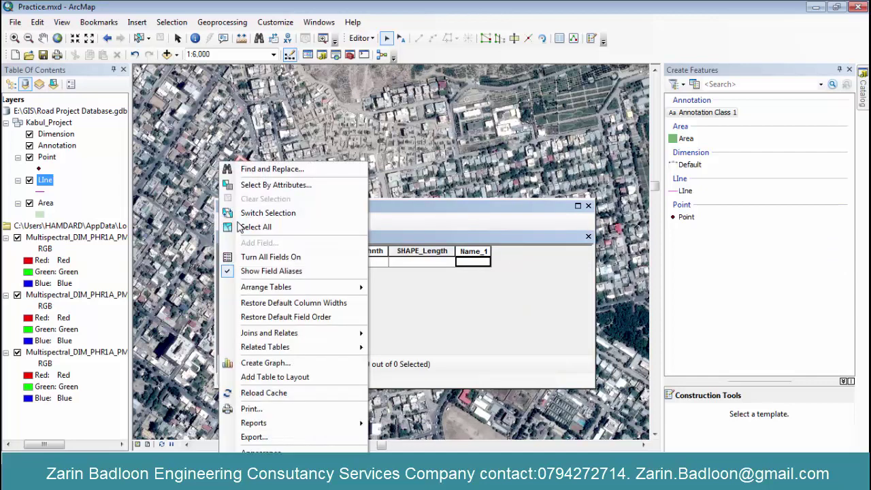
click(419, 285)
click(364, 39)
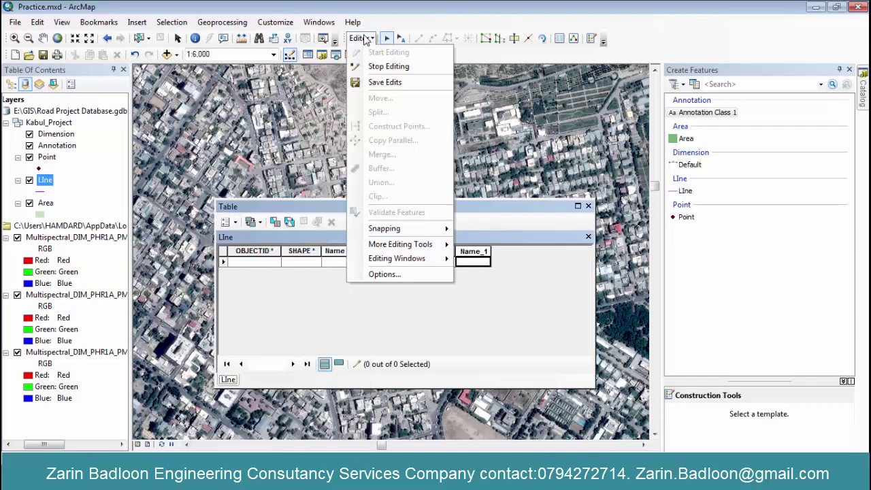
click(388, 66)
click(391, 283)
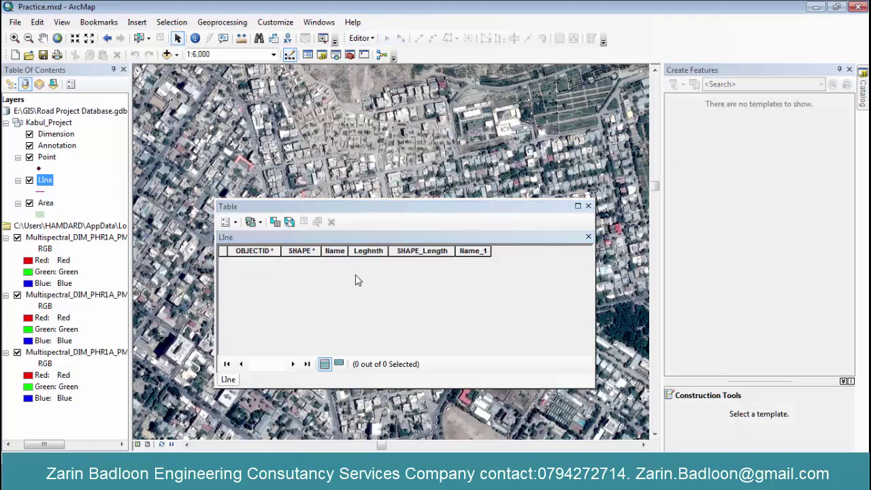
- Add a text field named Type to the LIne attribute table and close the table
click(230, 222)
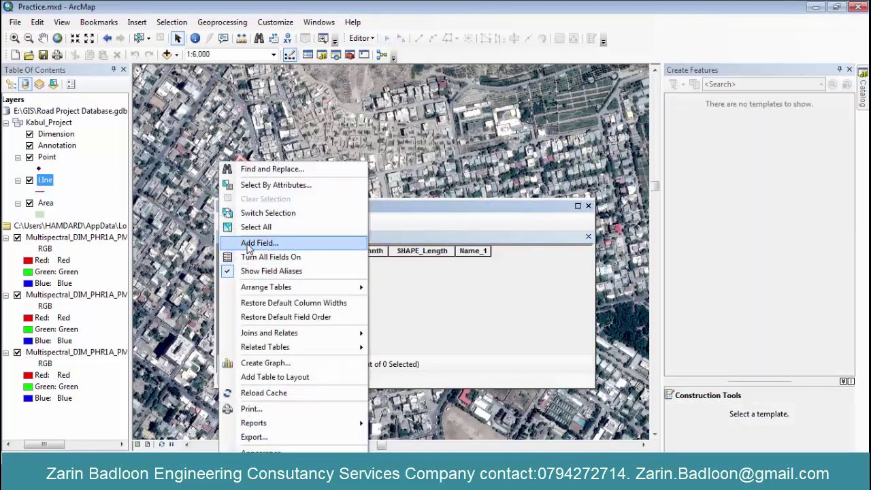
click(252, 243)
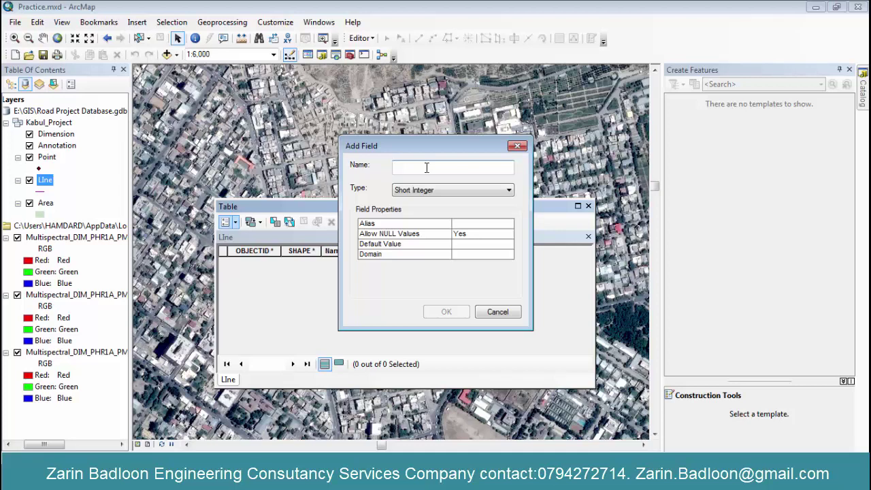
text(Type)
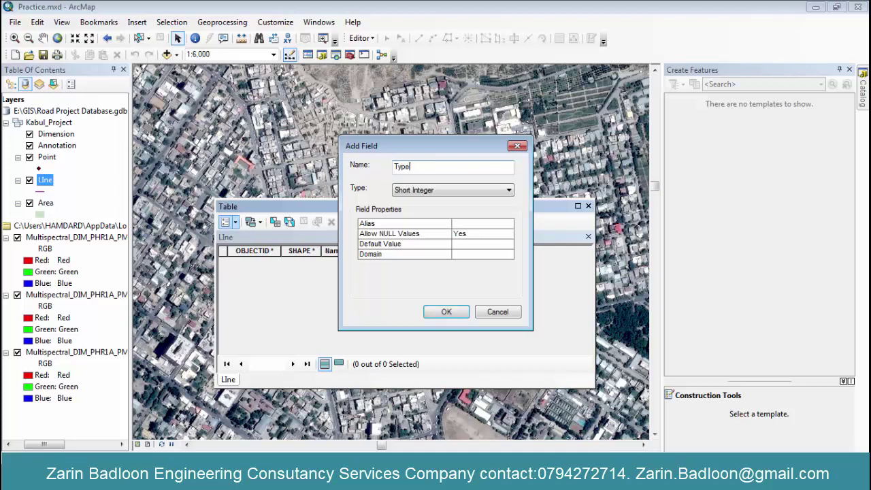
click(438, 190)
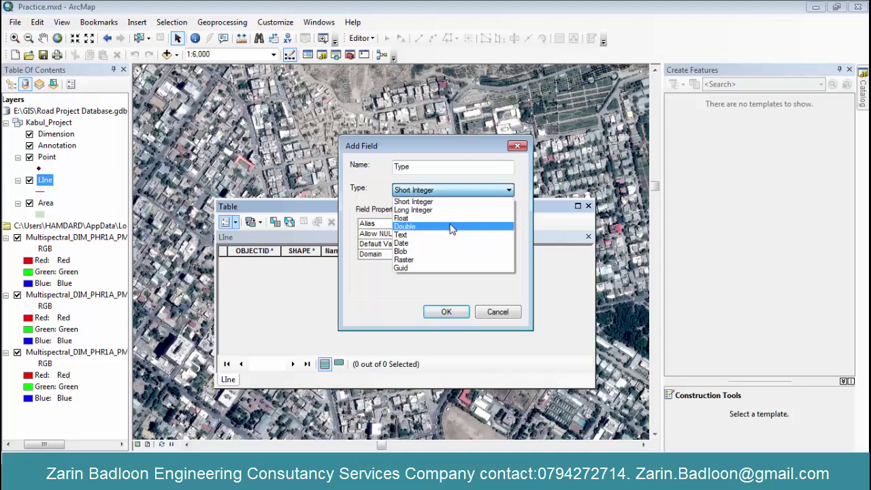
click(451, 241)
click(442, 314)
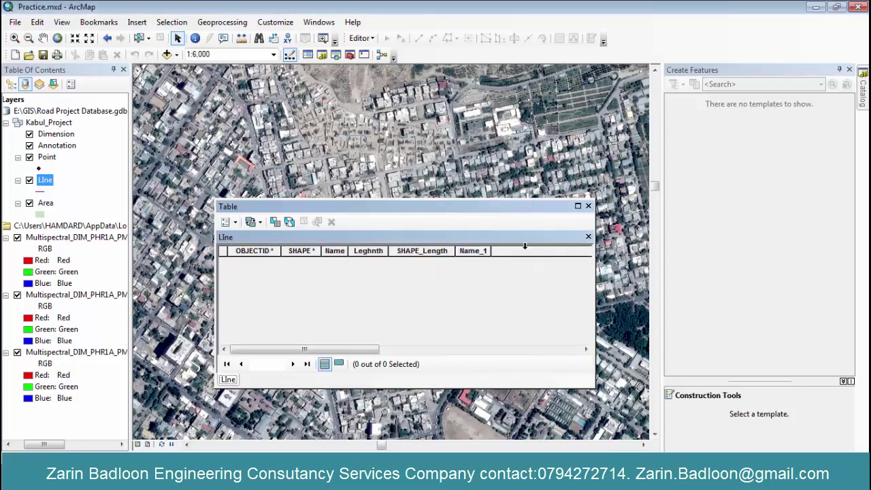
click(588, 207)
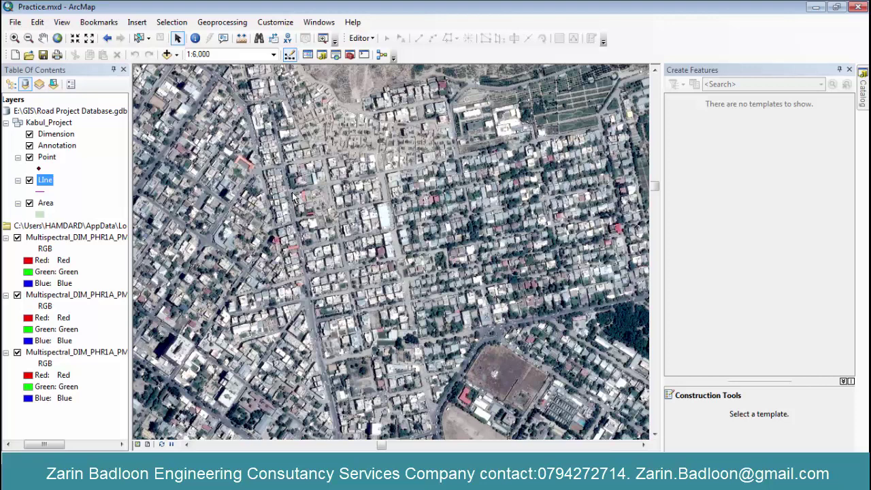
- Start a new edit session for the Kabul_Project layers
scroll(291, 195, up, 3)
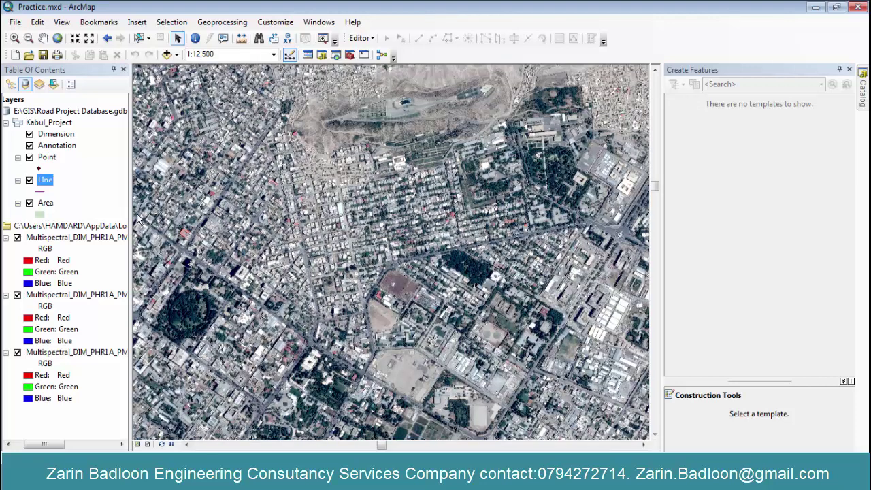
click(47, 181)
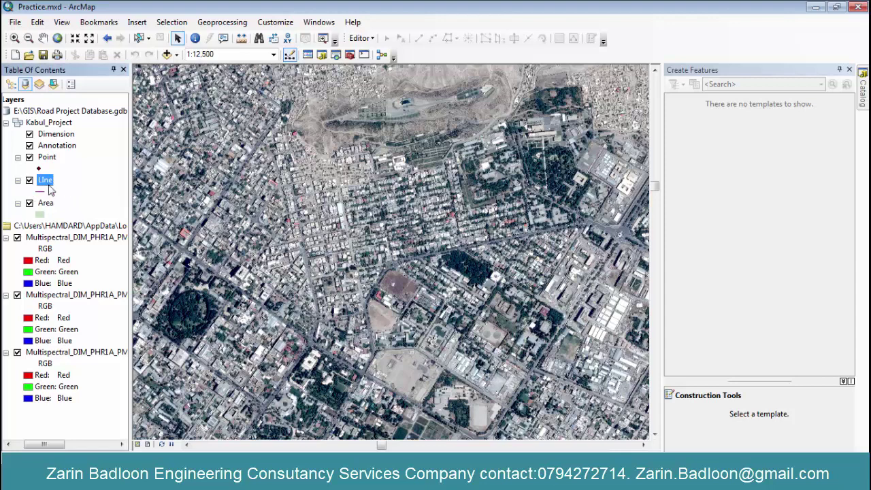
right_click(47, 185)
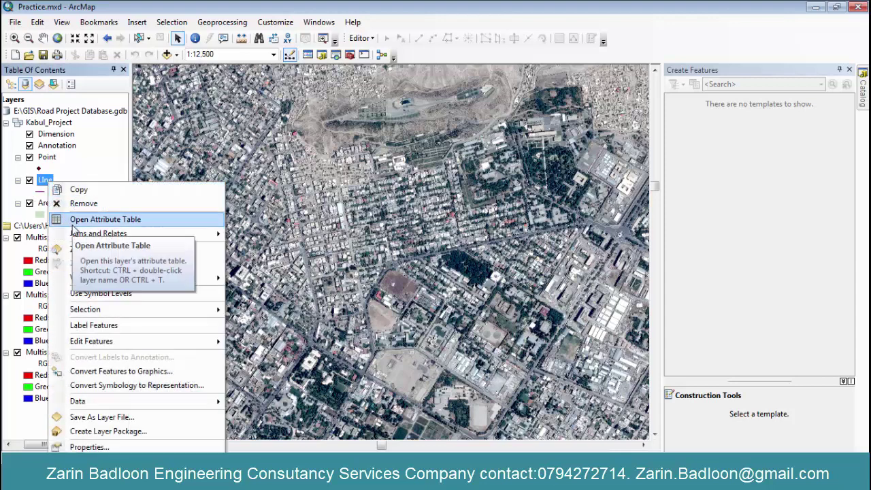
click(103, 176)
click(361, 38)
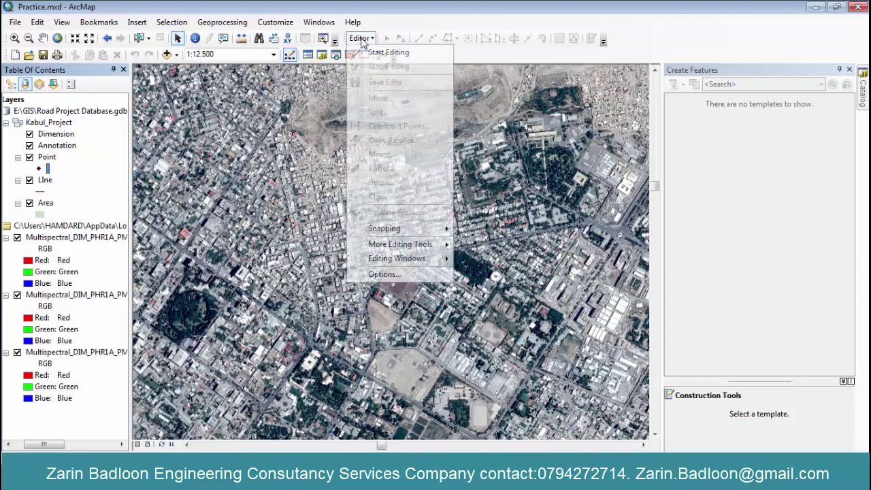
click(384, 52)
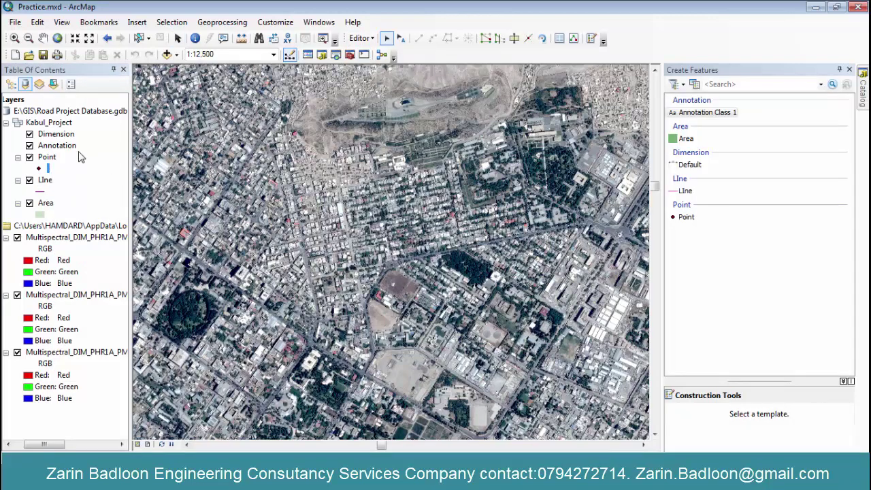
- Examine the Kabul imagery at several scales to find the main roads to digitize, with the LIne layer selected
scroll(368, 231, down, 2)
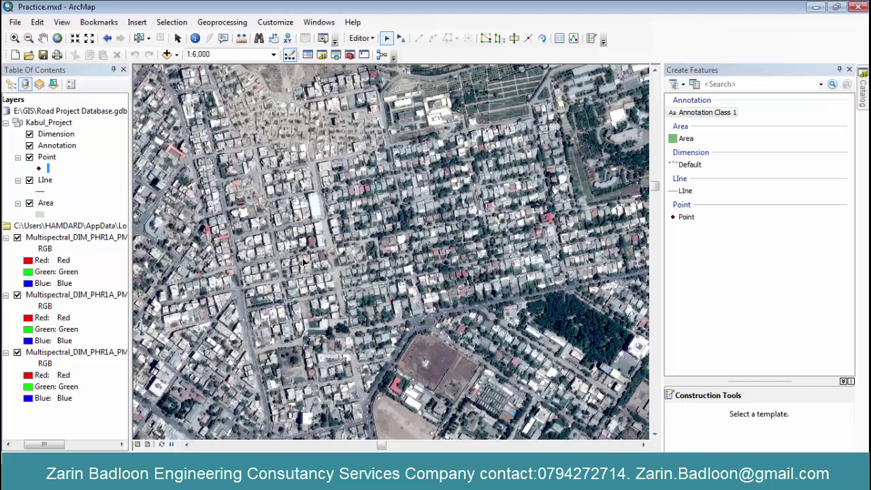
click(45, 181)
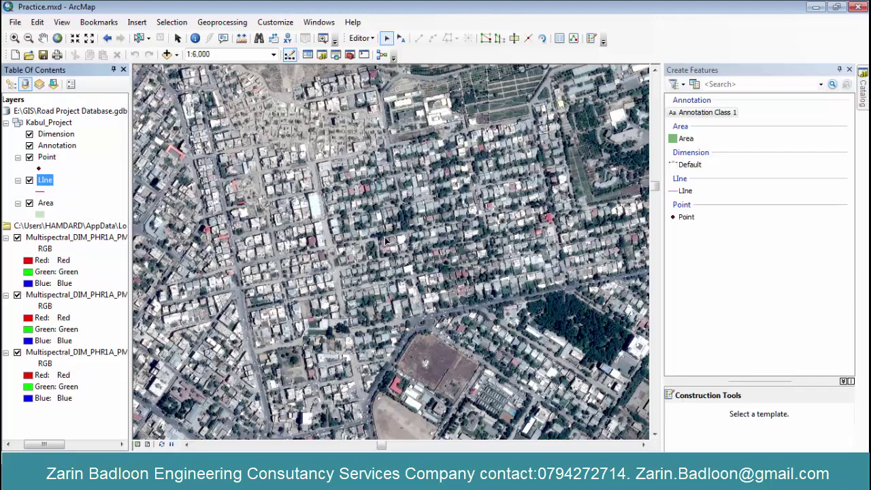
scroll(433, 234, up, 2)
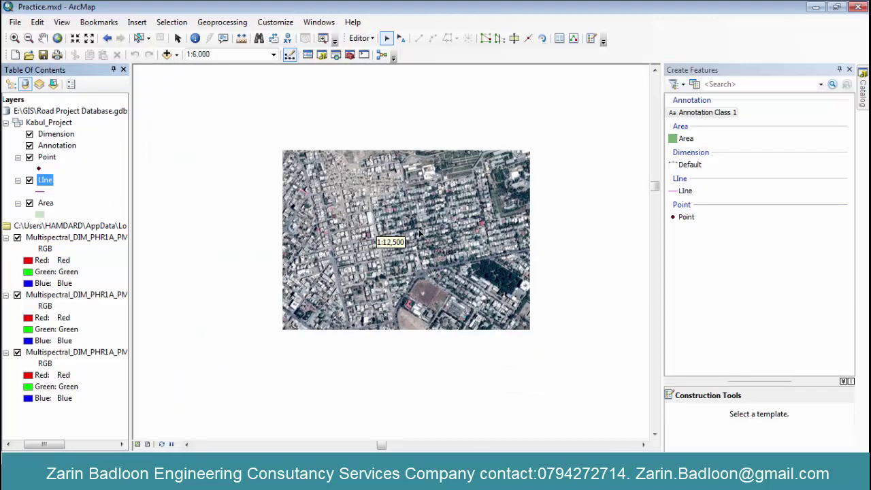
scroll(474, 217, down, 1)
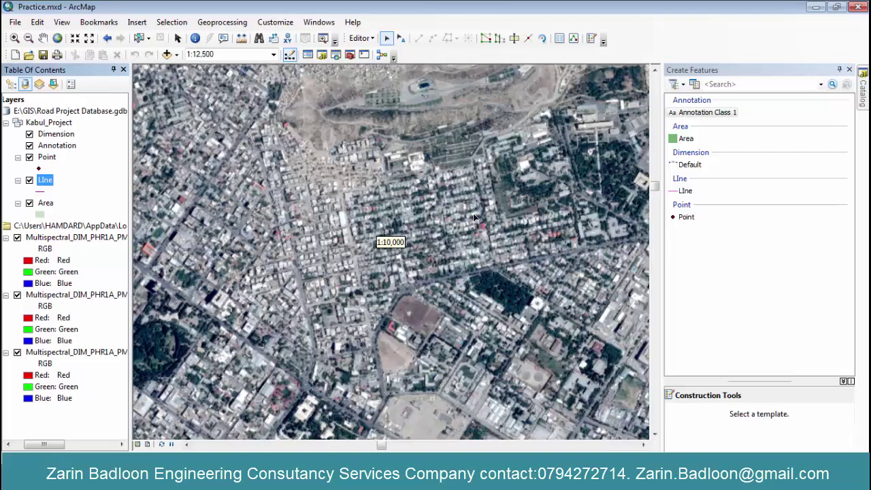
scroll(327, 251, up, 1)
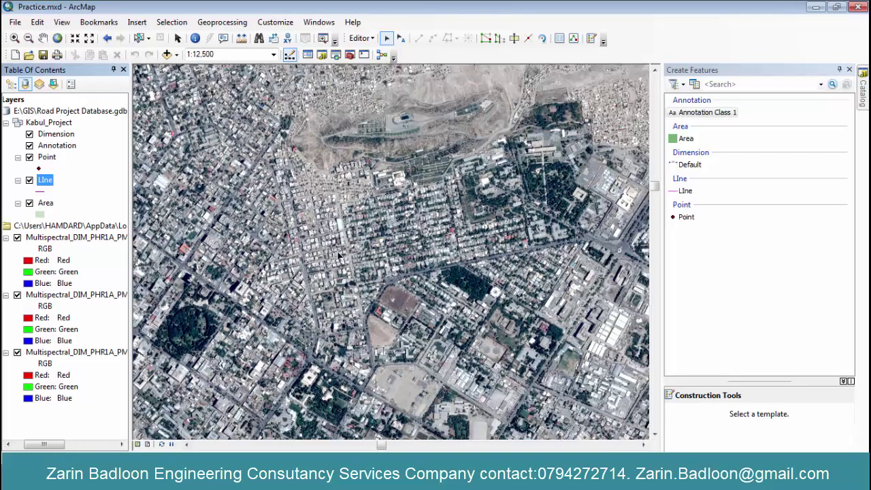
scroll(410, 260, up, 2)
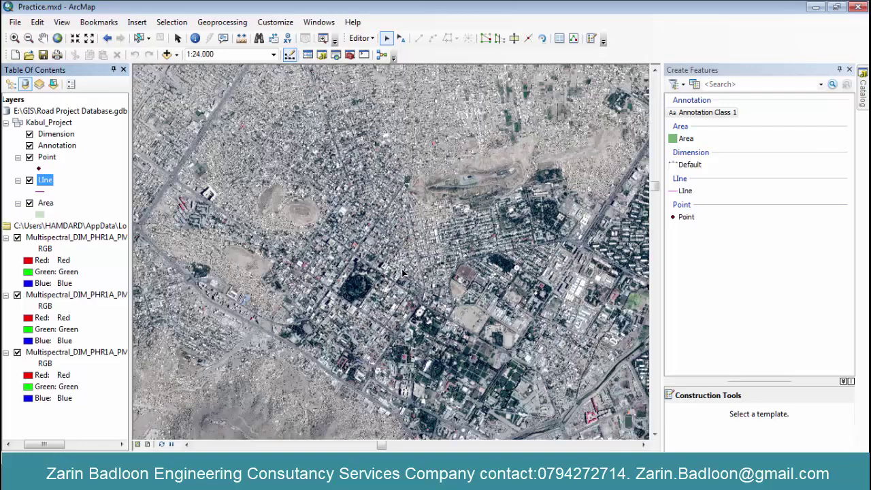
scroll(434, 338, up, 1)
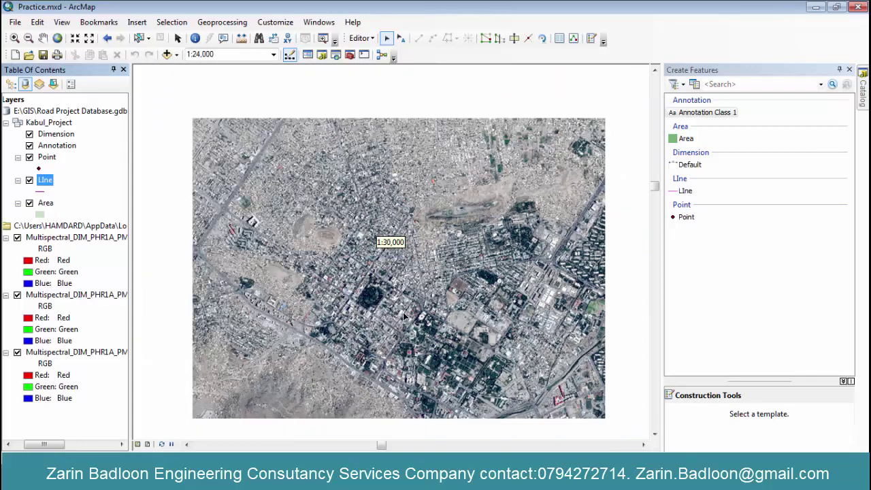
scroll(383, 312, up, 1)
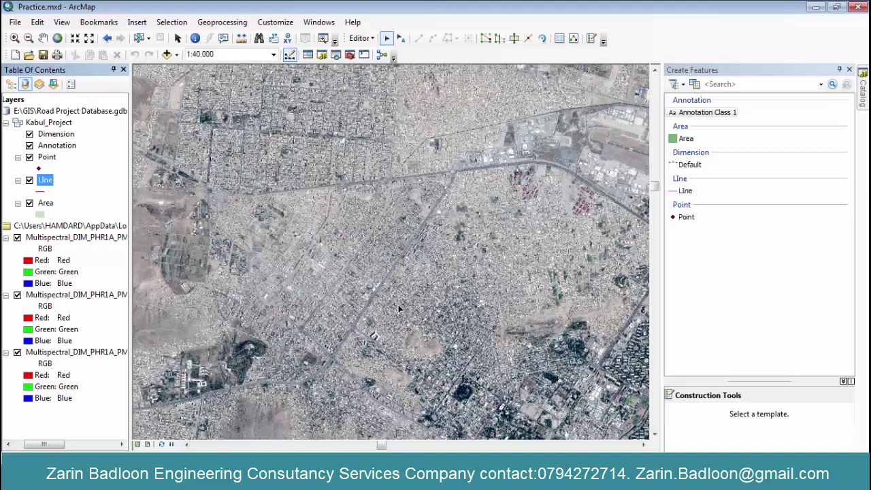
scroll(400, 310, down, 1)
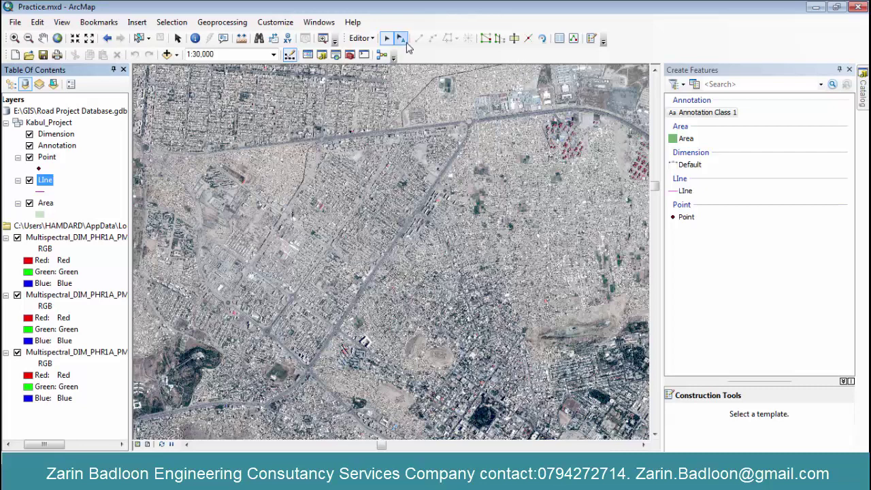
- Digitize the main road as a LIne feature from the southwest junction northeast, then east along the highway, and finish that part
click(685, 191)
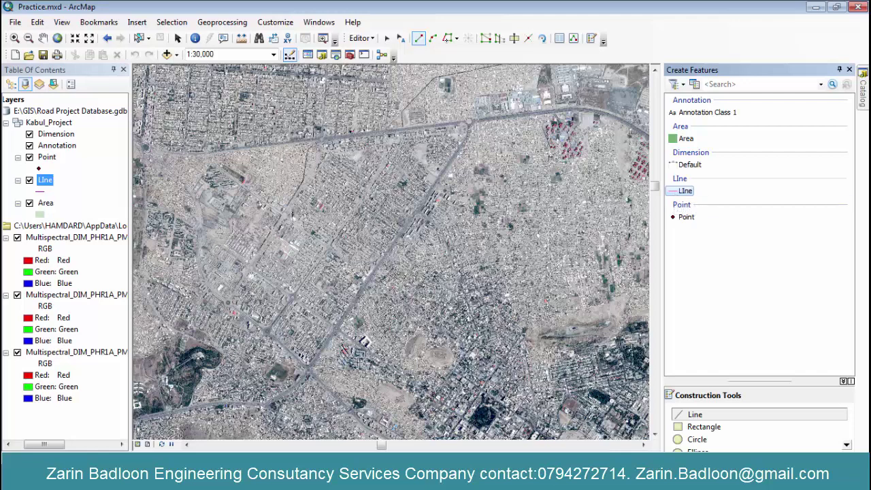
click(308, 368)
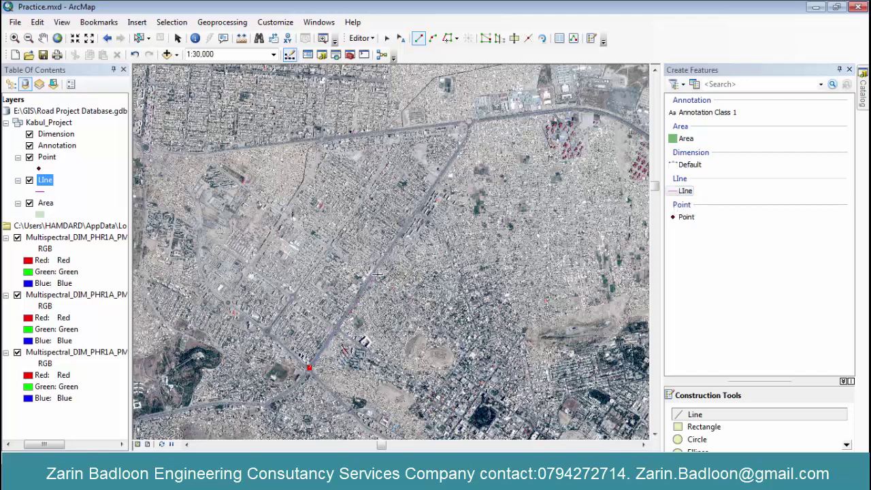
click(451, 158)
click(468, 136)
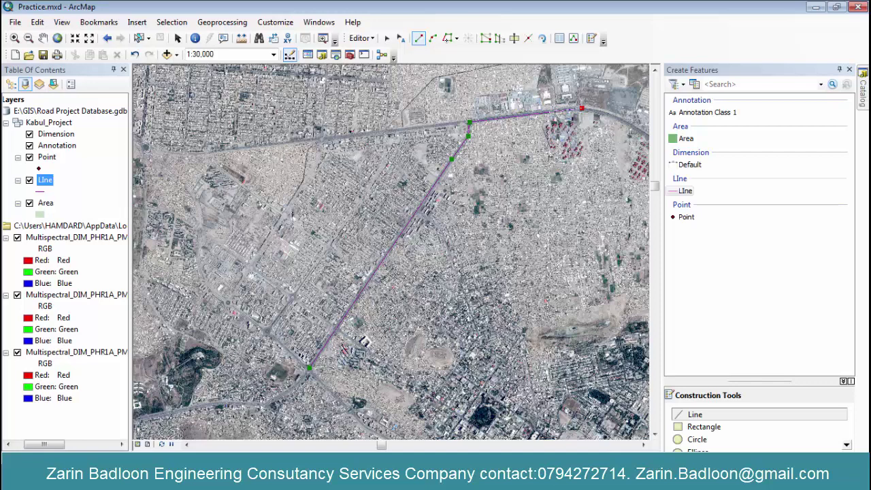
scroll(575, 123, up, 3)
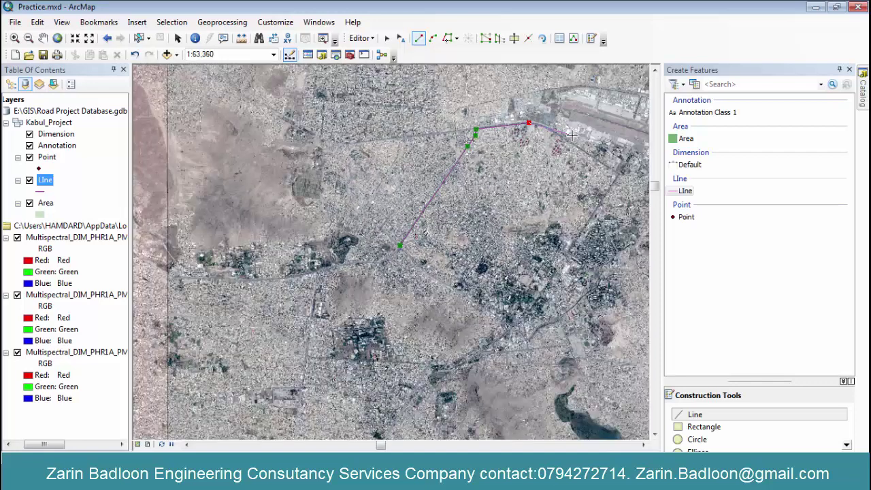
click(547, 127)
click(616, 171)
right_click(597, 176)
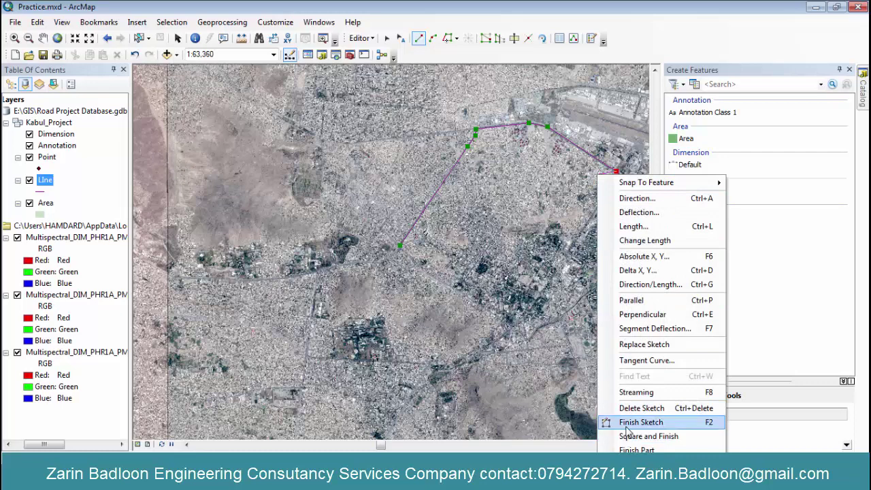
click(636, 450)
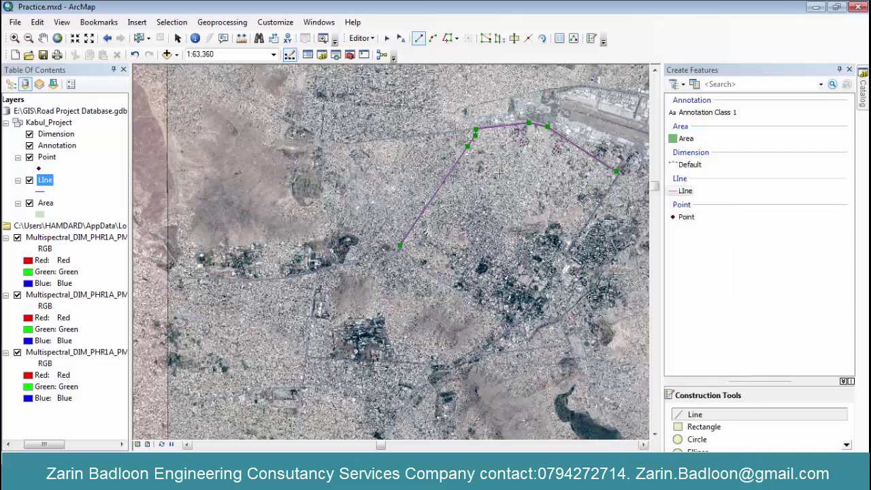
- Add a second part to the main road line from the northern highway junction west along the highway and finish the sketch
scroll(487, 141, up, 3)
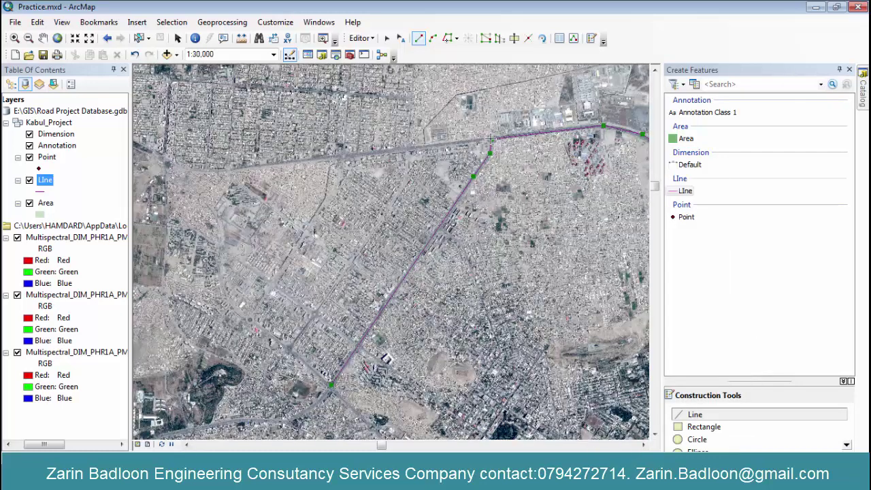
click(491, 139)
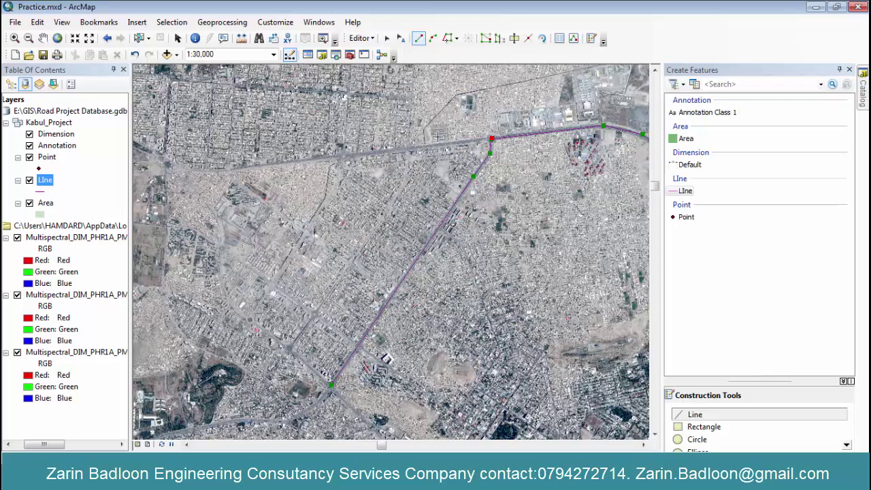
click(335, 157)
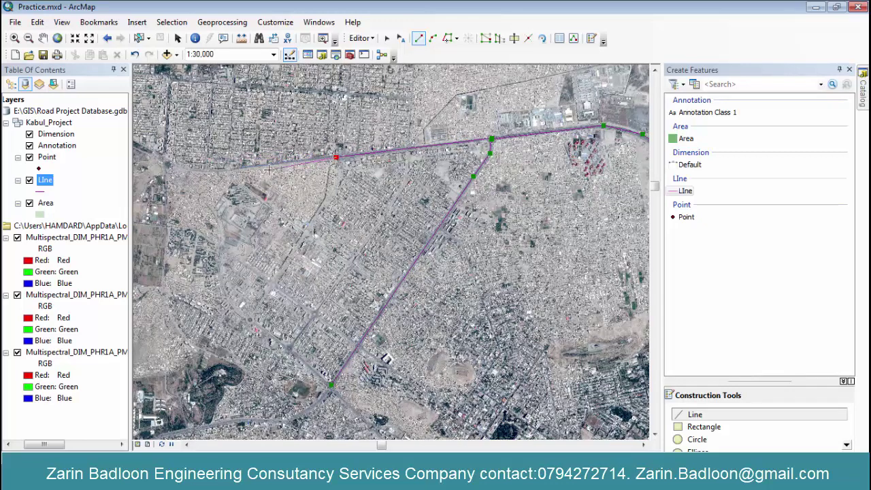
click(220, 169)
click(192, 168)
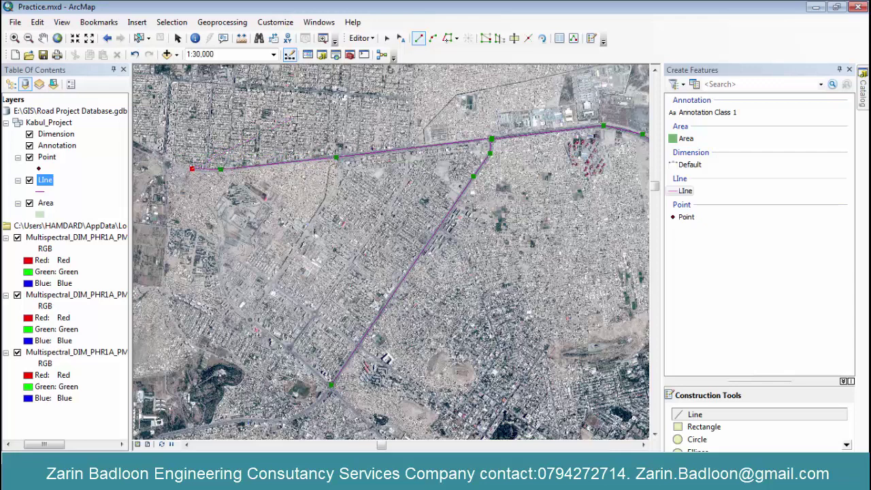
right_click(298, 116)
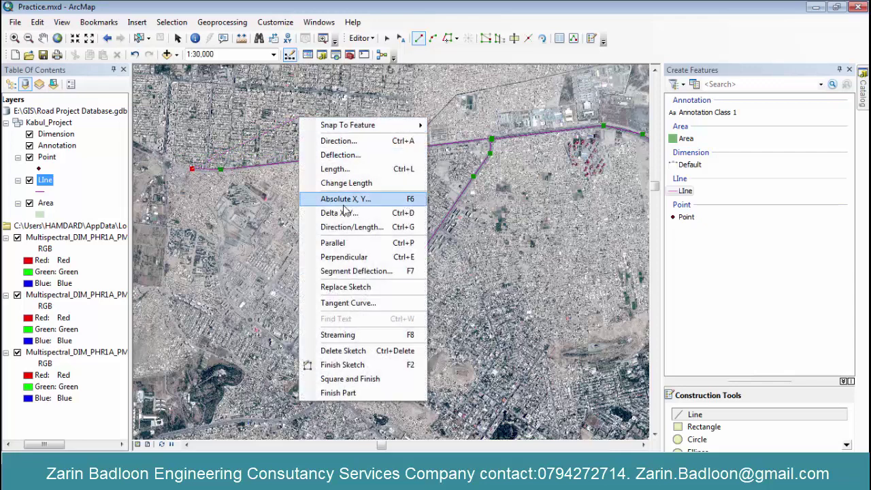
click(345, 366)
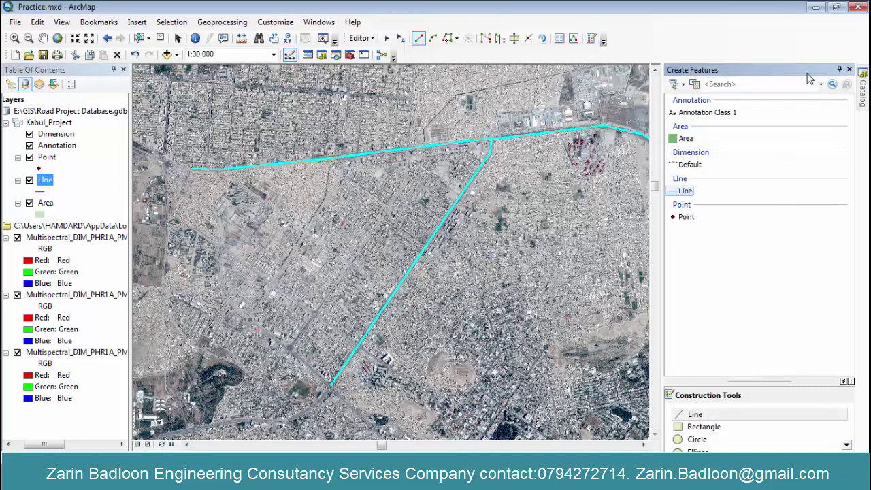
- Open the Attributes window for the selected road and dock it as a tab together with the Create Features window
drag(814, 74, 665, 162)
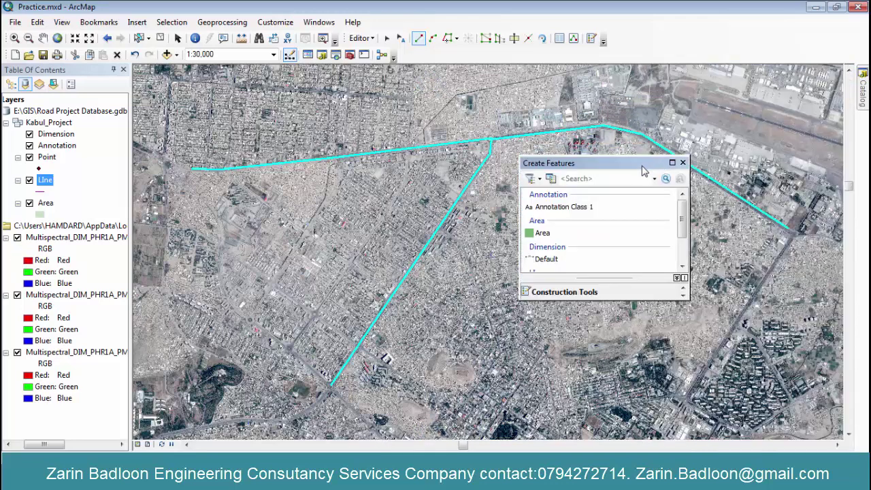
click(559, 39)
drag(664, 166, 762, 265)
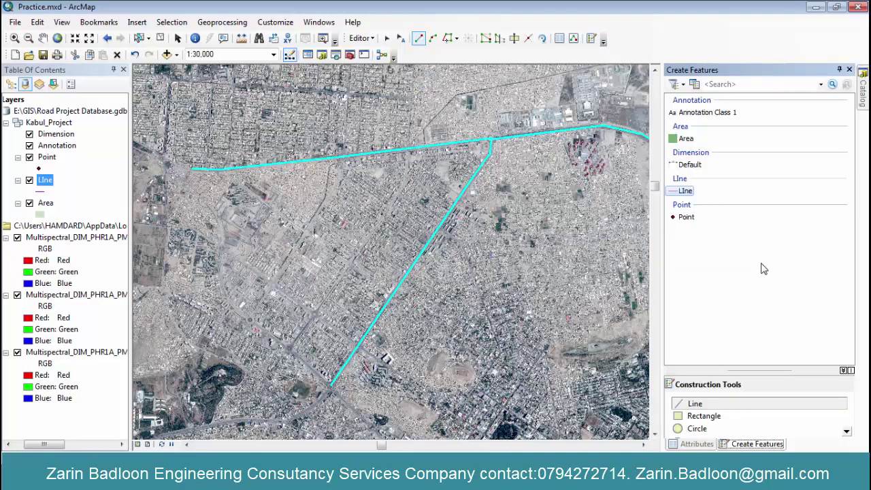
click(708, 444)
click(738, 445)
click(712, 446)
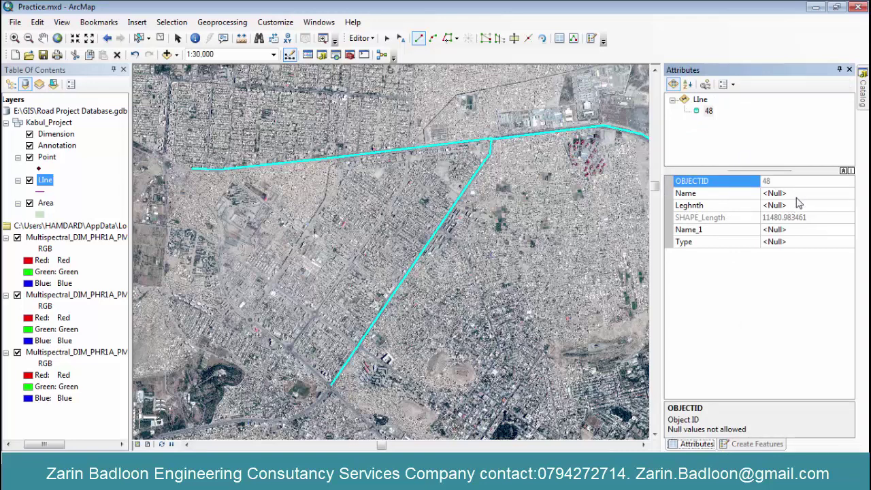
- Set the selected main road's Name_1 to City Road and its Type to 1
click(796, 230)
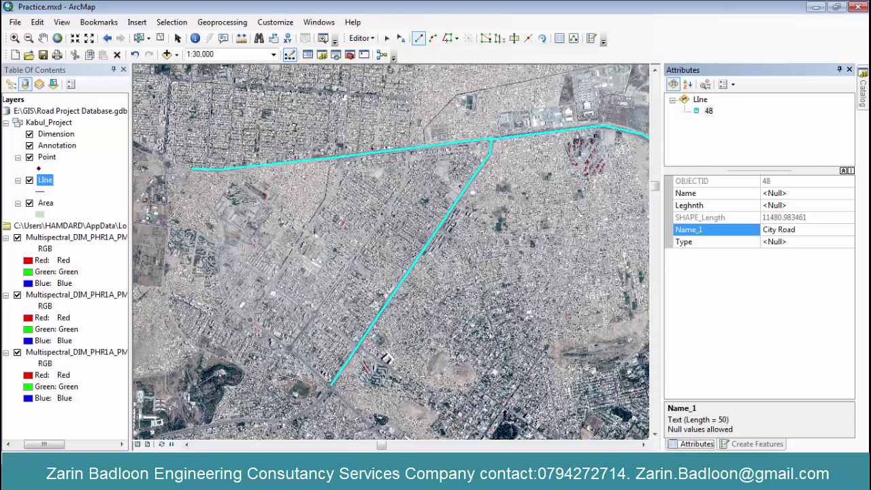
click(815, 244)
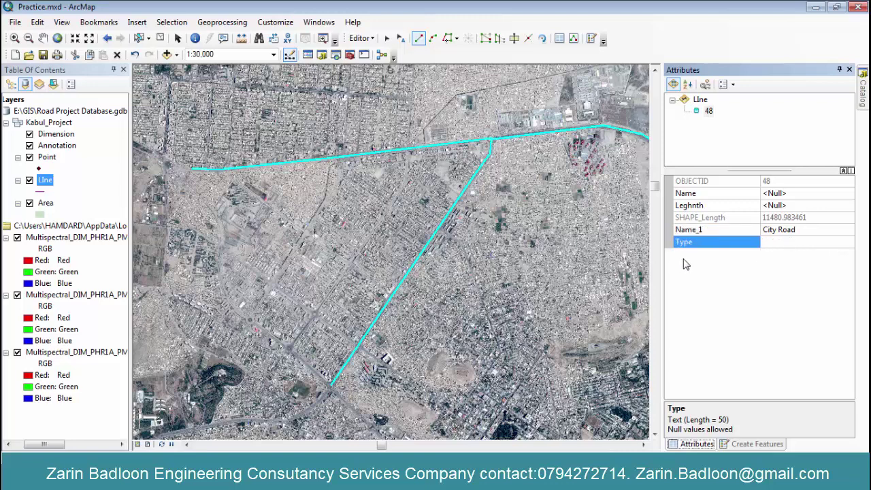
text(1)
- Digitize a straight LIne feature along the side road running northwest from the diagonal main road, and finish the sketch
click(754, 444)
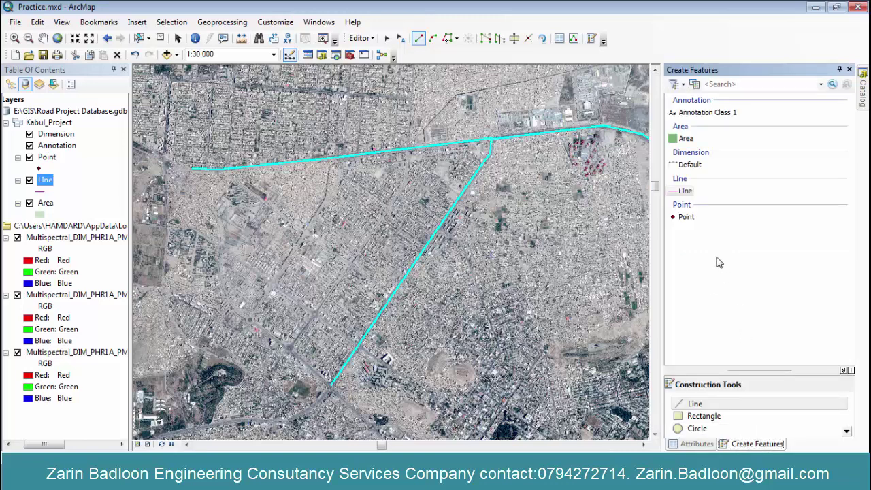
click(685, 193)
scroll(483, 252, up, 3)
scroll(495, 275, down, 4)
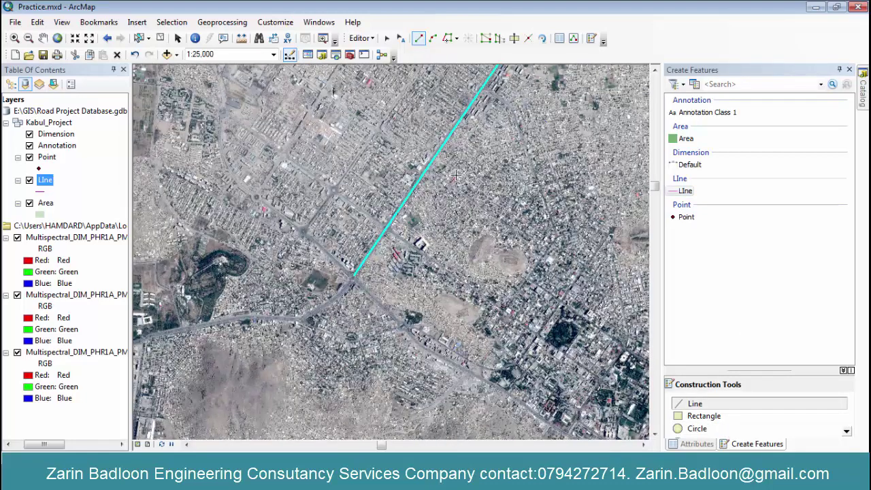
scroll(456, 178, down, 1)
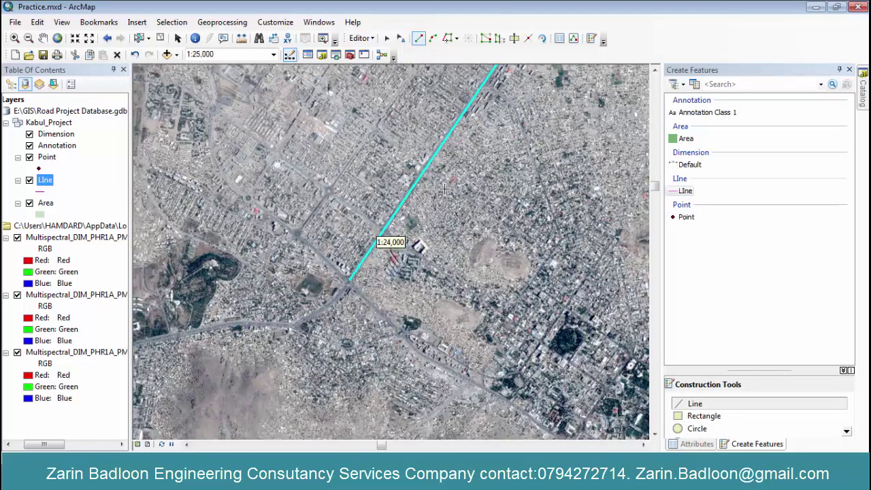
click(386, 228)
click(234, 124)
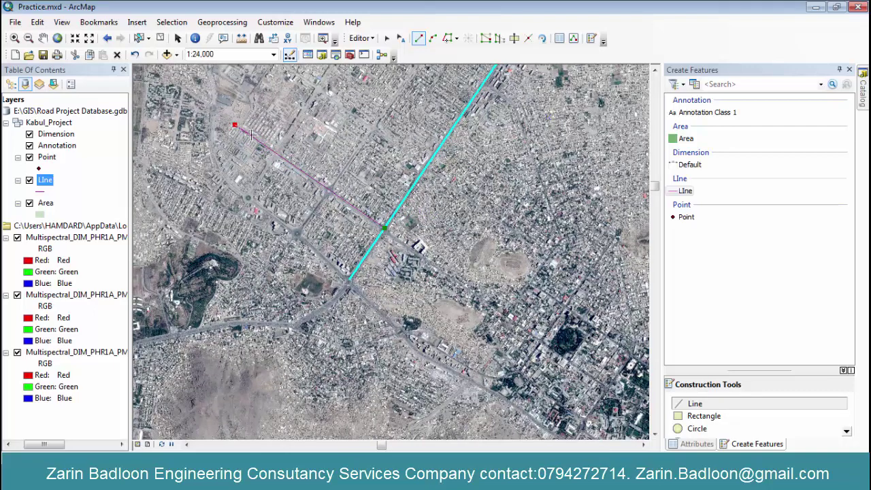
right_click(293, 168)
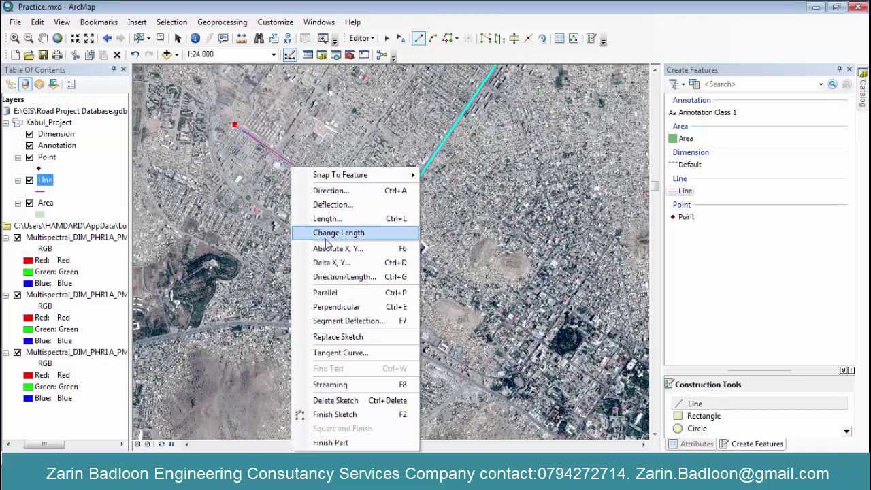
click(327, 414)
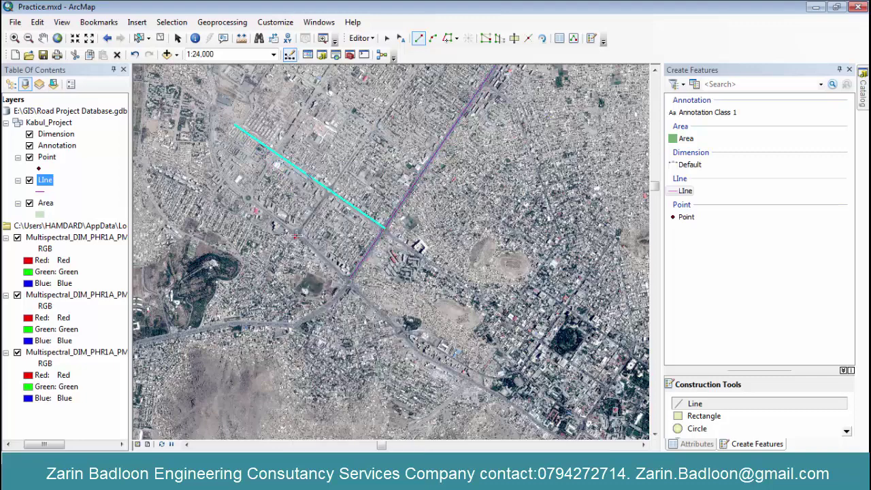
- Digitize a LIne feature along the road parallel to the diagonal main road, running northeast up to the highway, and finish it
scroll(320, 254, up, 4)
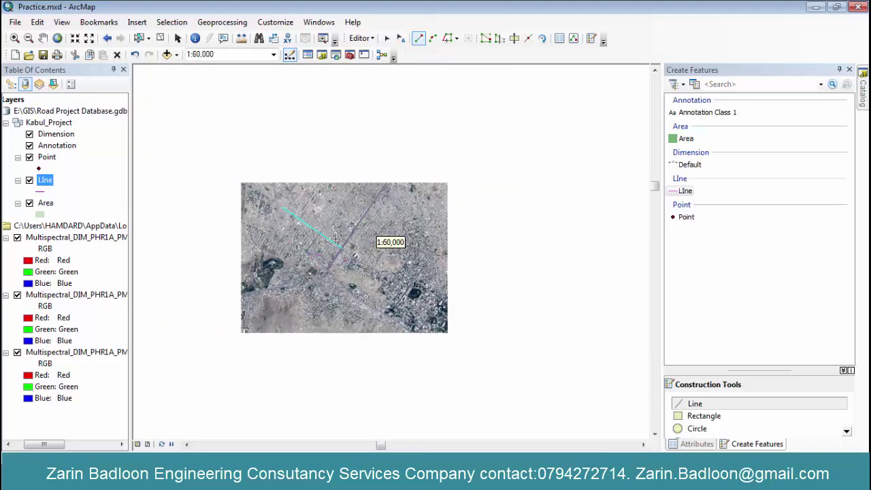
scroll(366, 174, down, 3)
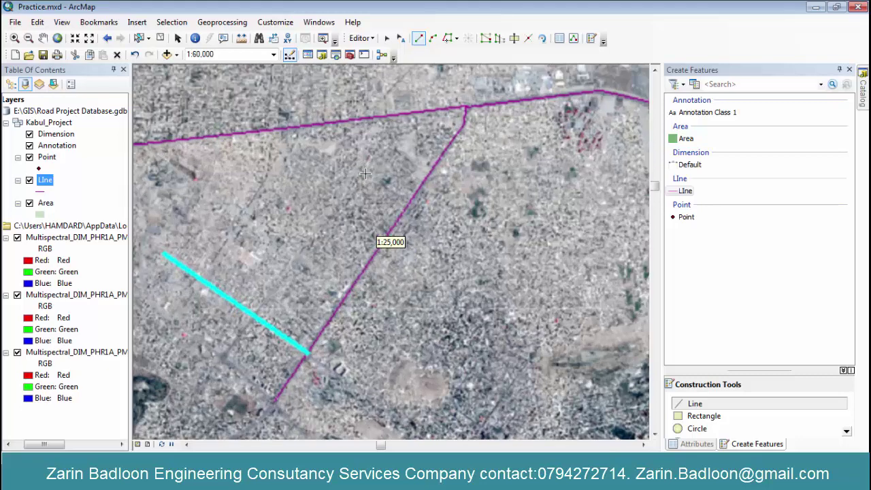
scroll(365, 170, down, 1)
click(360, 168)
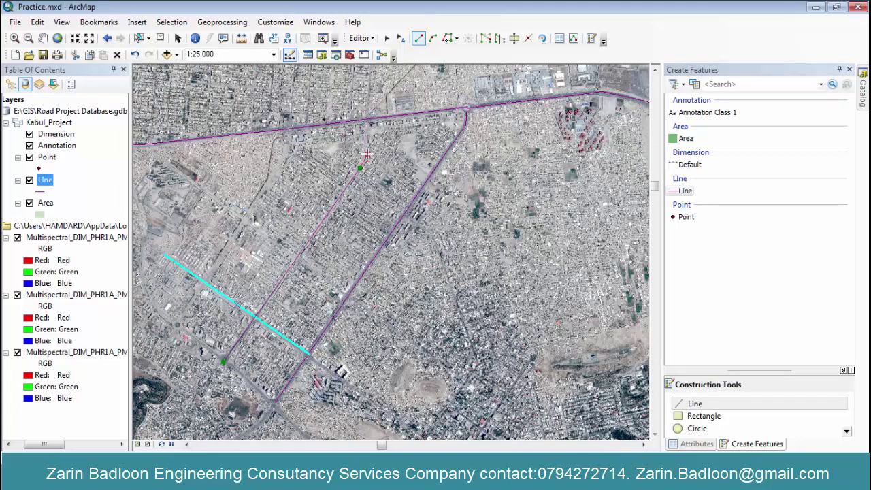
click(368, 155)
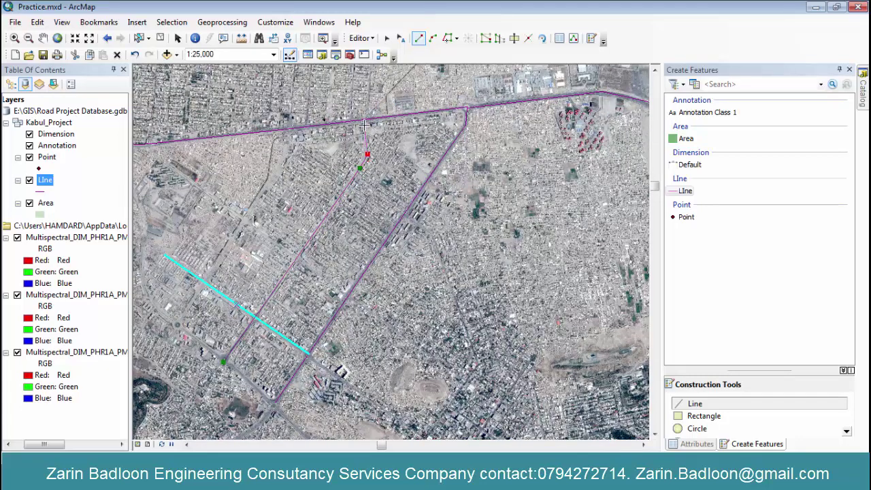
right_click(438, 142)
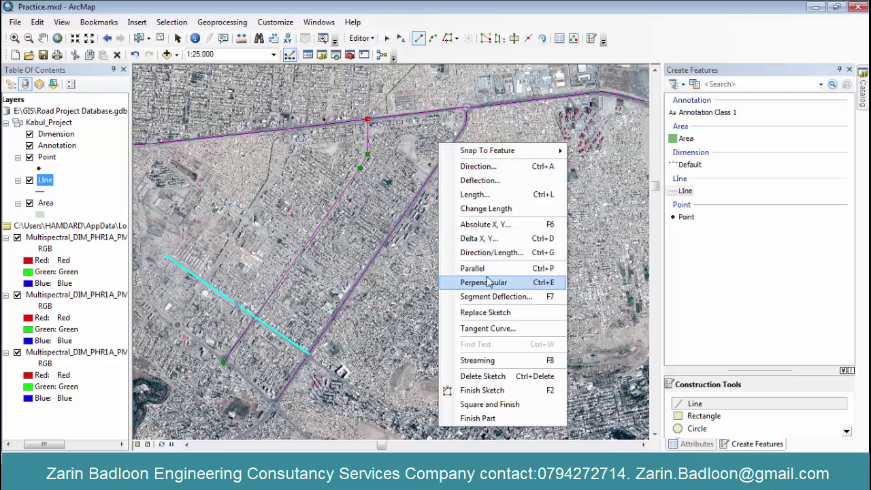
click(487, 392)
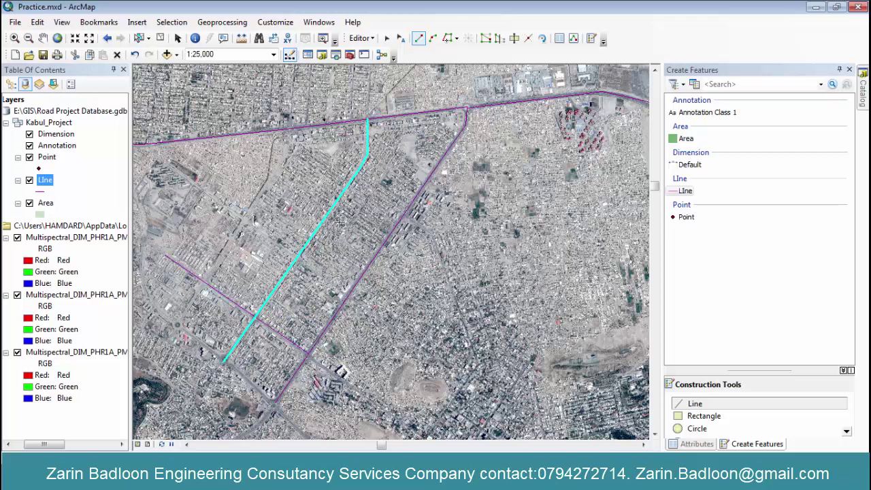
- Set the parallel road's Name_1 attribute to City Sub Road and its Type to 2
click(560, 38)
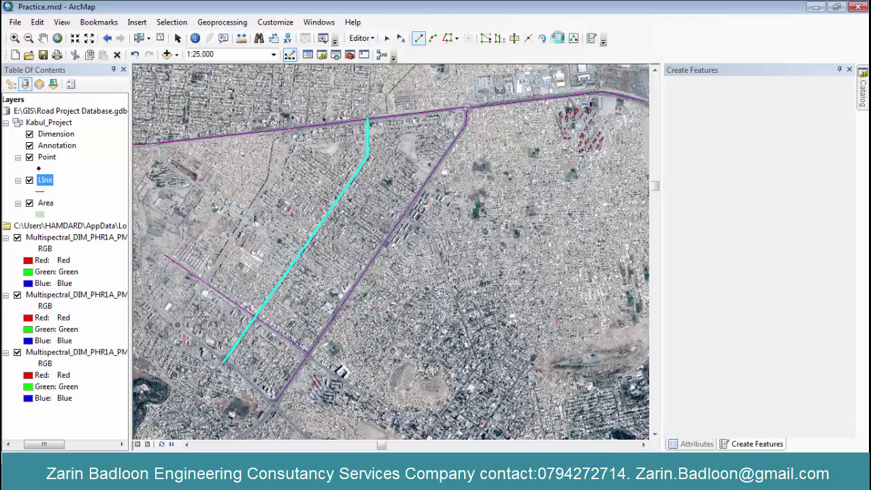
click(791, 232)
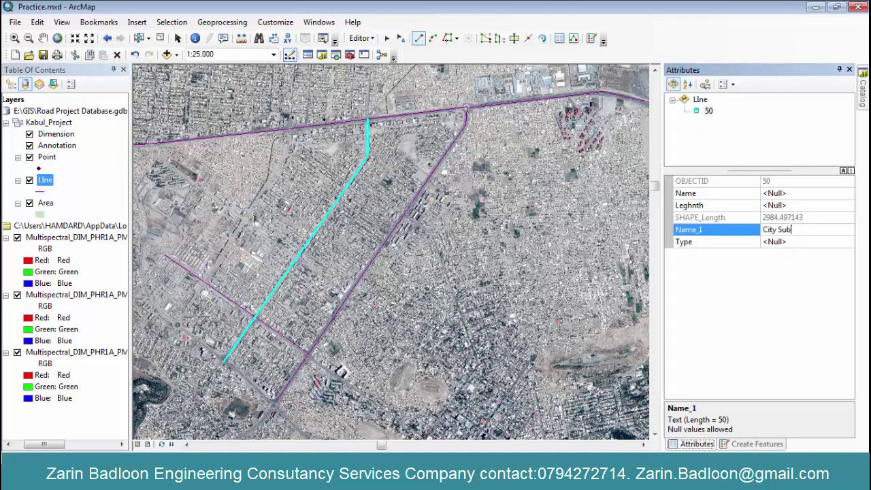
click(814, 241)
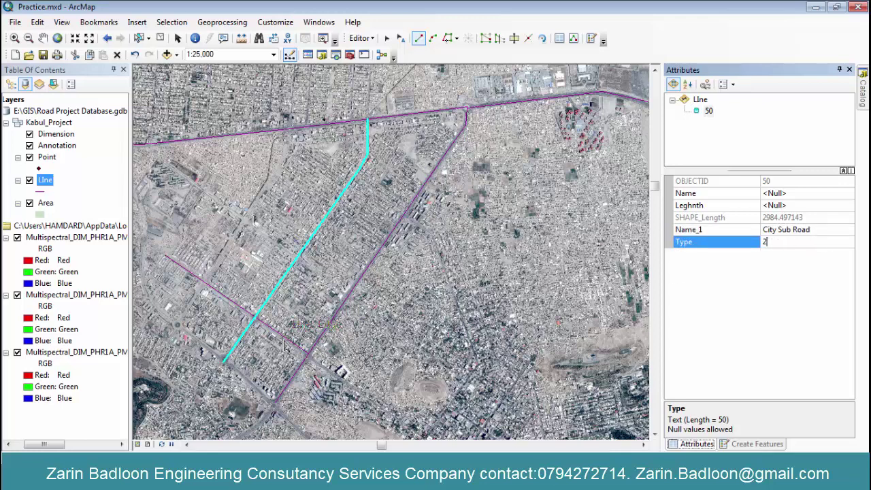
- Select the northwest side road, set its Name_1 to City Sub Road and Type to 2, and clear the selection
click(386, 38)
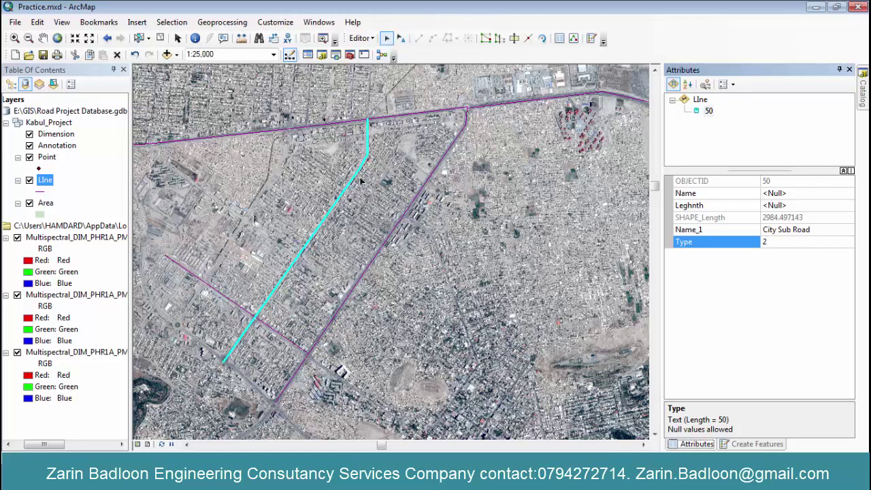
click(279, 333)
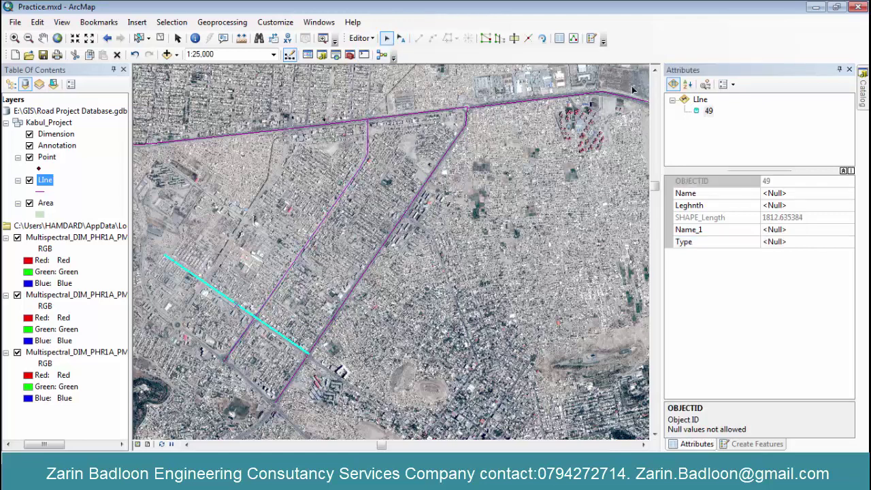
click(810, 231)
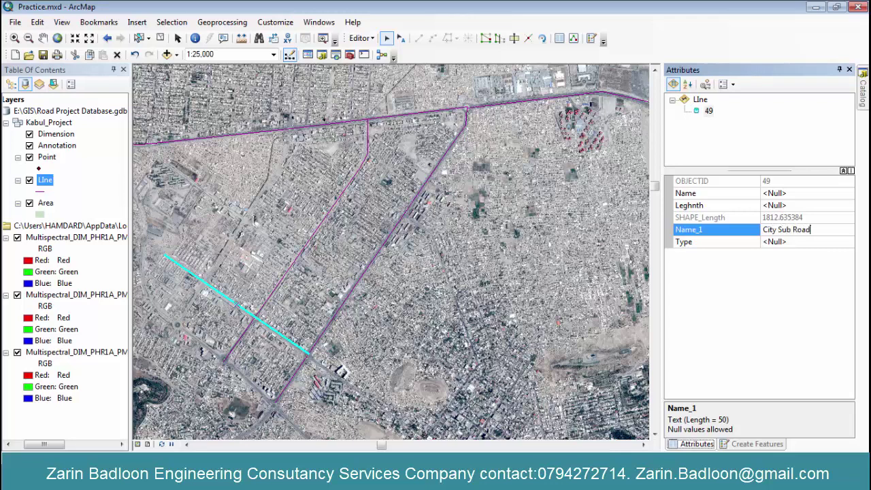
click(807, 247)
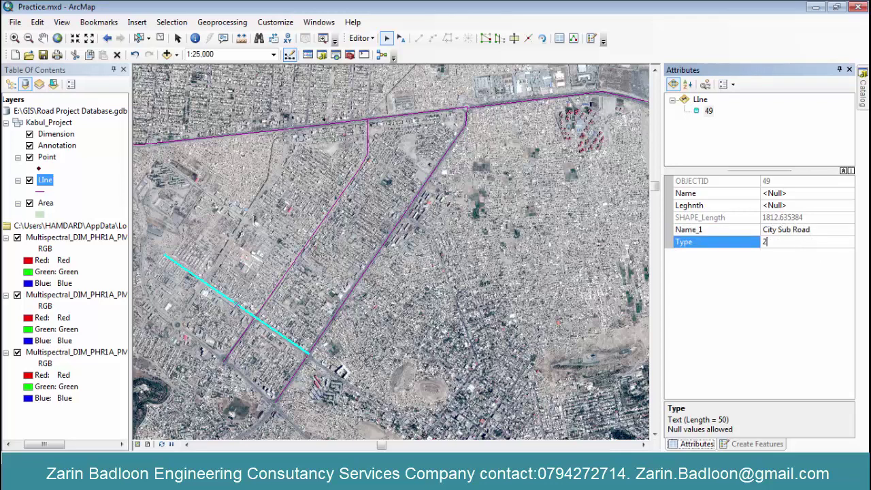
click(387, 209)
- Start a multipart LIne feature with the street linking the diagonal main road to its parallel sub road, and finish that part
scroll(375, 184, up, 3)
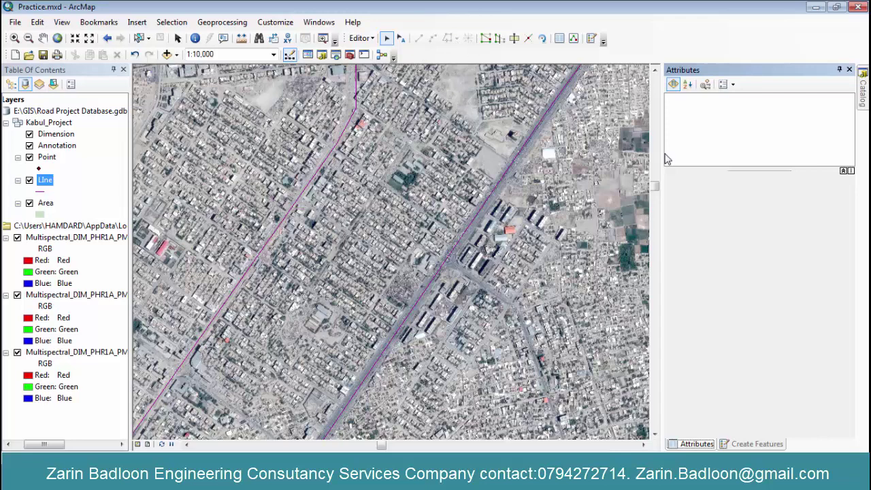
click(753, 444)
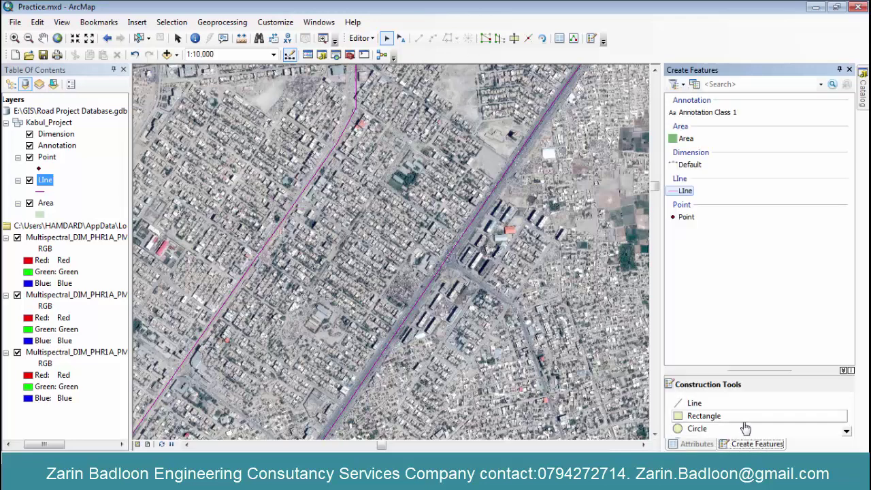
click(701, 404)
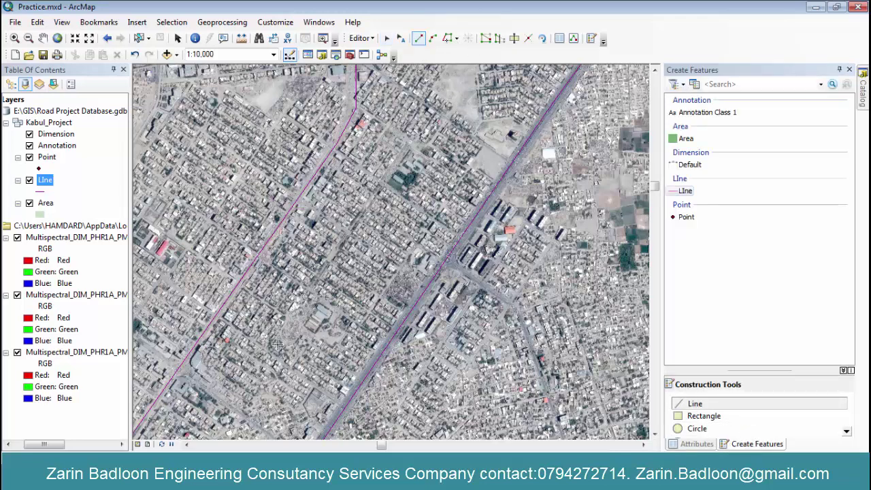
click(346, 407)
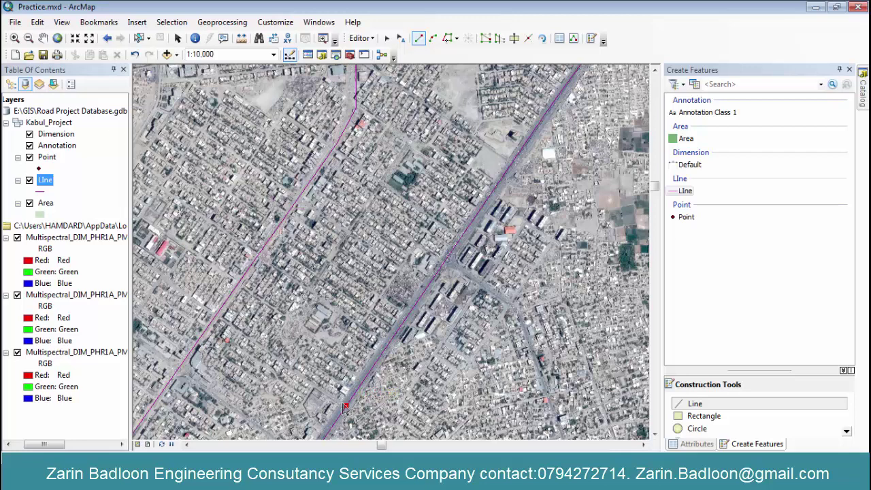
click(217, 315)
right_click(234, 291)
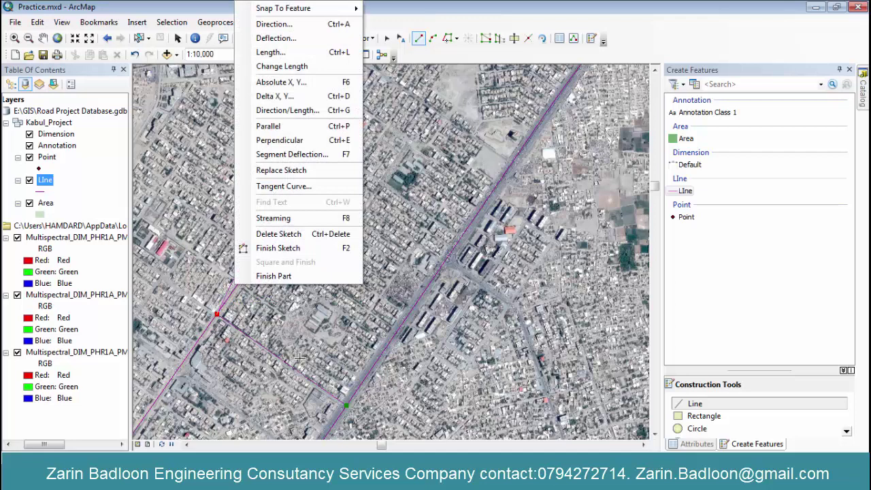
click(296, 276)
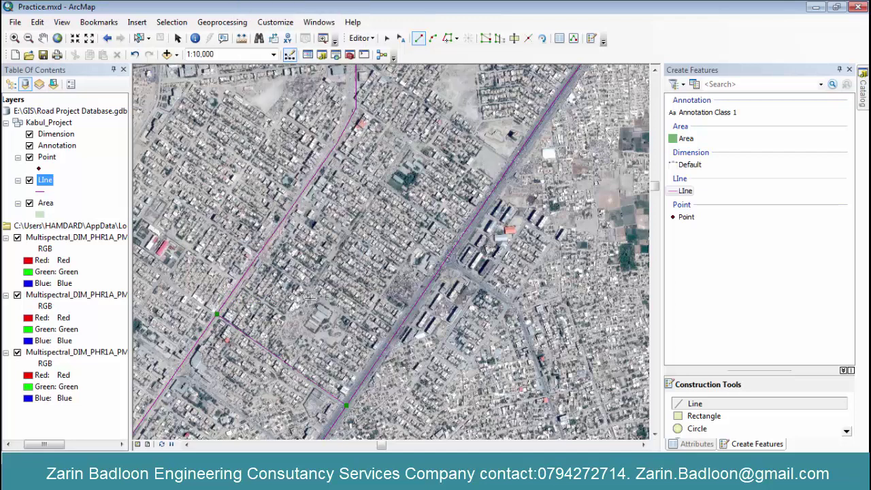
- Digitize a second connecting street northeast of the first, from the sub road to the diagonal main road, and finish the part
click(258, 256)
scroll(328, 312, up, 2)
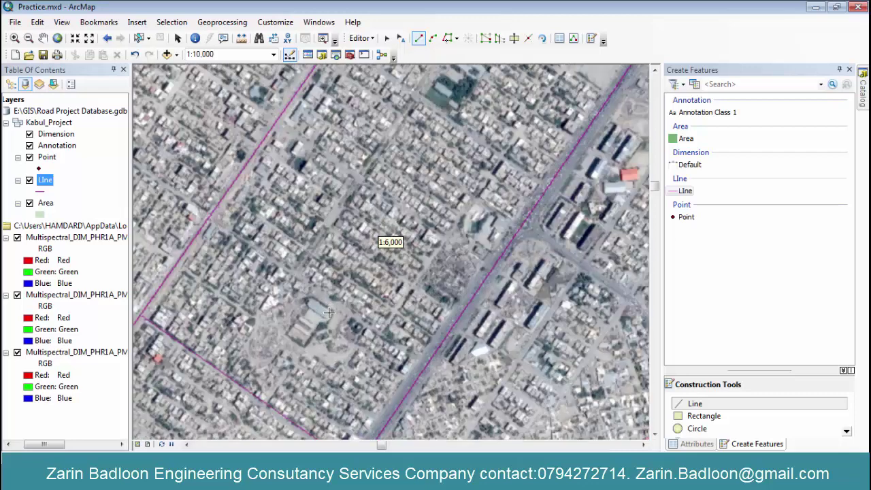
click(426, 367)
right_click(359, 285)
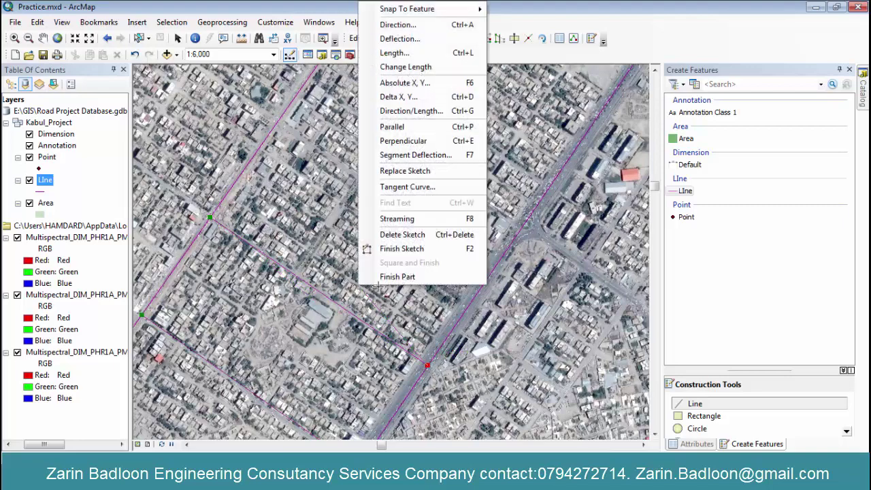
click(386, 280)
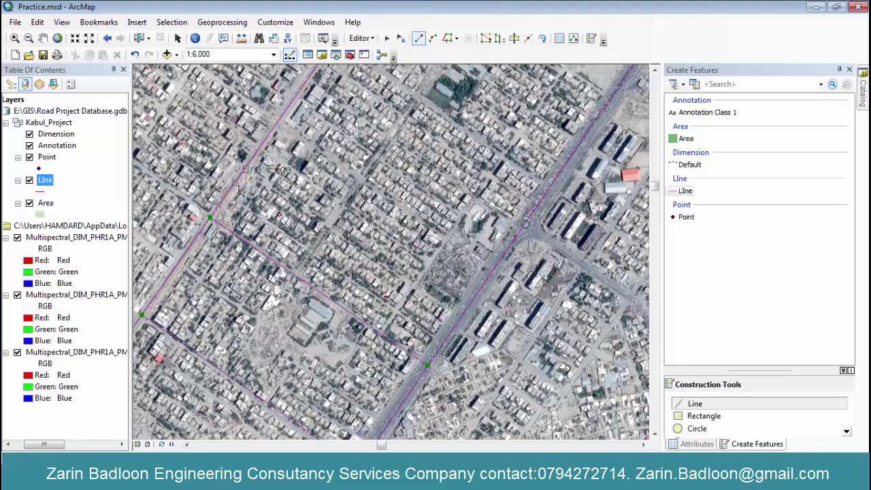
- Add a part along the street running northeast from the middle of the second connecting street to the green compound, and finish the part
scroll(268, 222, up, 2)
click(196, 233)
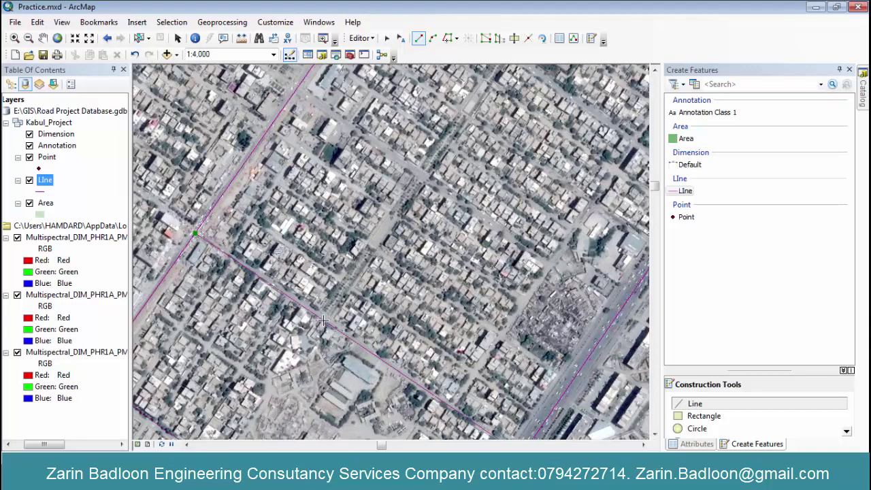
scroll(302, 336, up, 2)
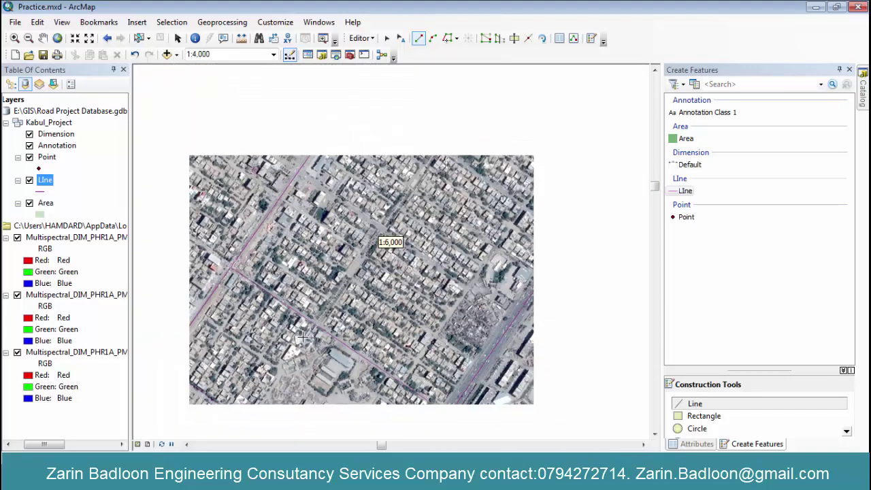
click(302, 336)
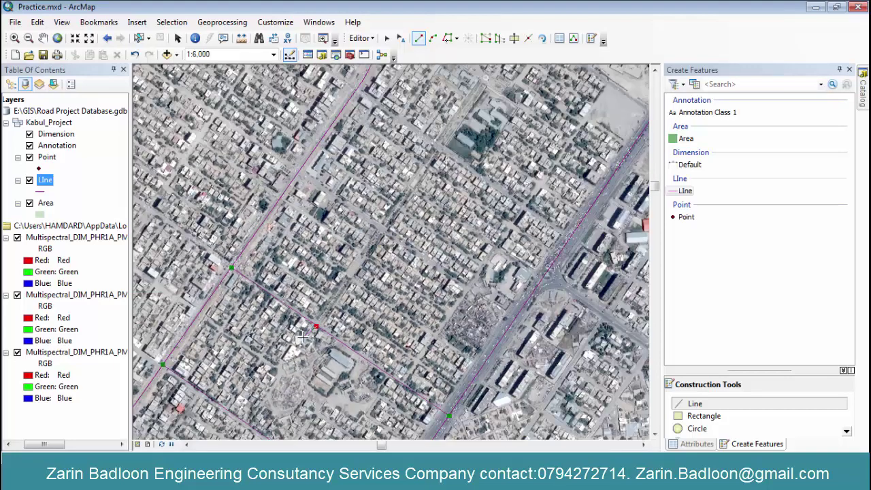
click(439, 143)
right_click(441, 148)
click(465, 315)
- Digitize the next connecting street just northeast of the second, from the sub road to the main road, and finish the whole sketch
scroll(386, 230, up, 1)
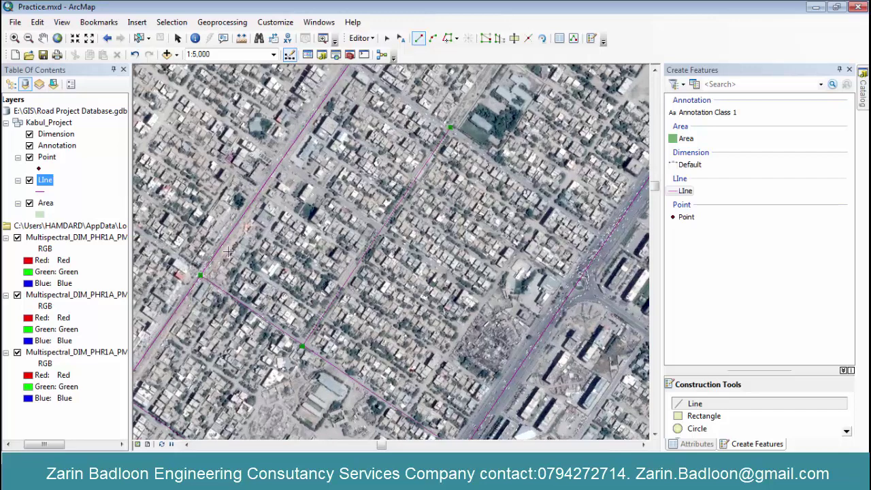
click(221, 245)
click(479, 426)
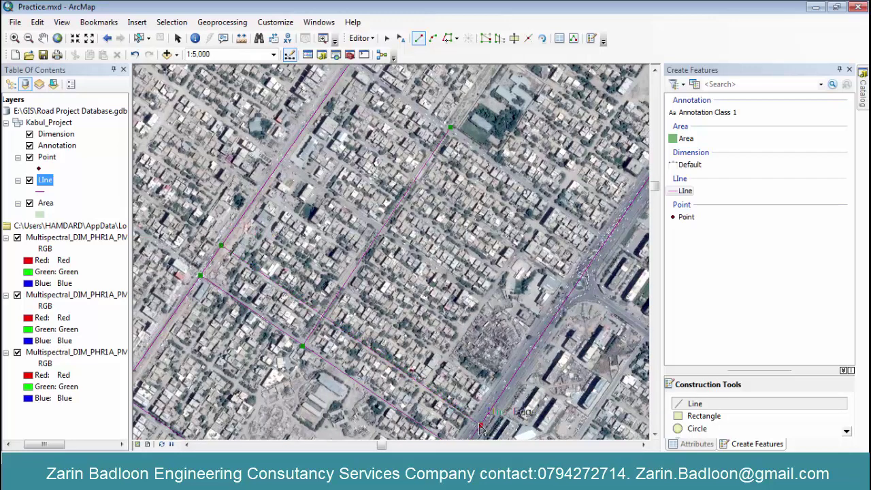
right_click(477, 310)
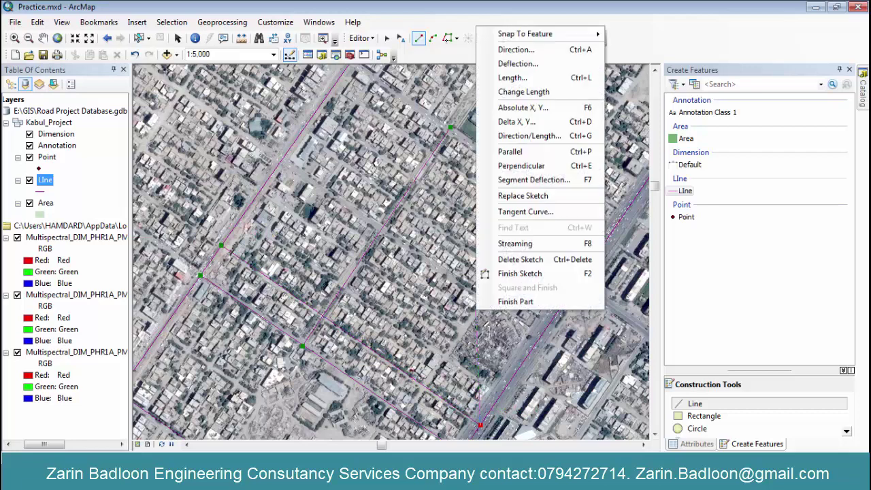
click(515, 274)
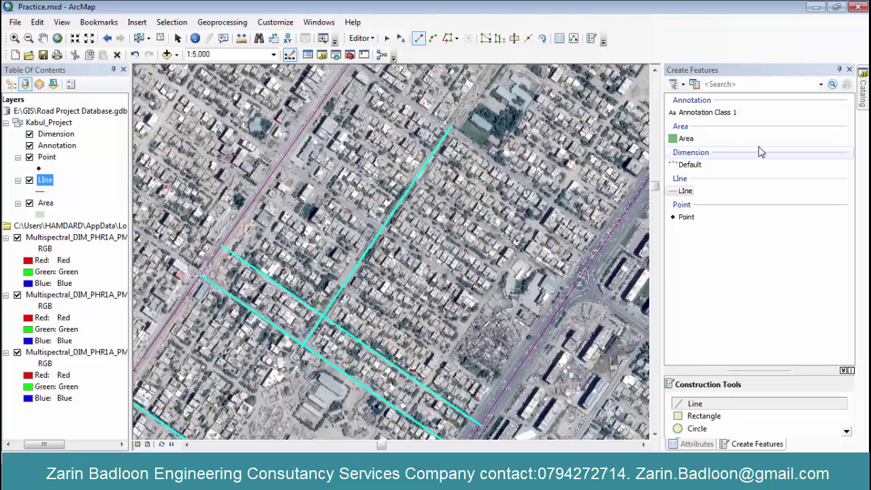
- Set the multipart street feature's Name_1 attribute to City Street and its Type to 3, and clear the selection
click(589, 40)
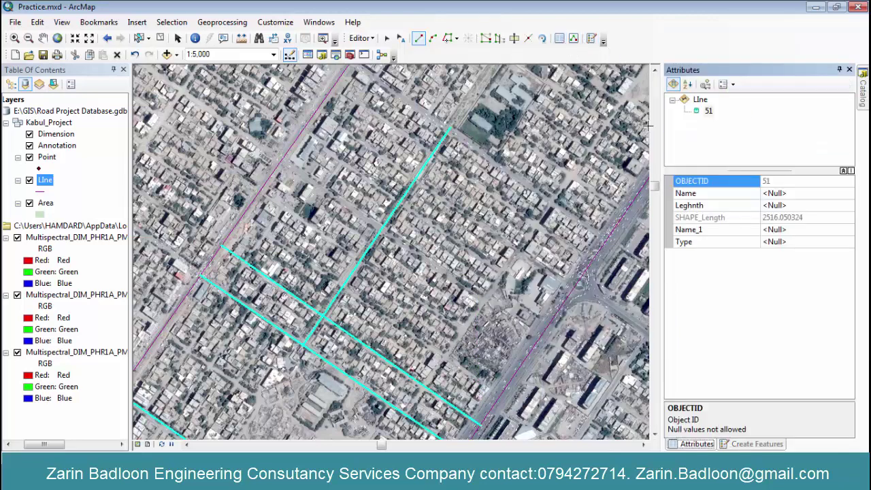
click(793, 230)
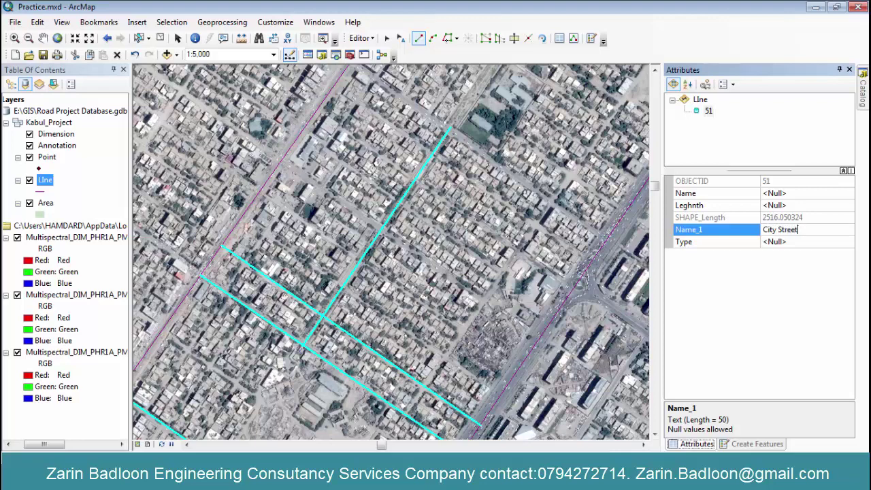
click(821, 242)
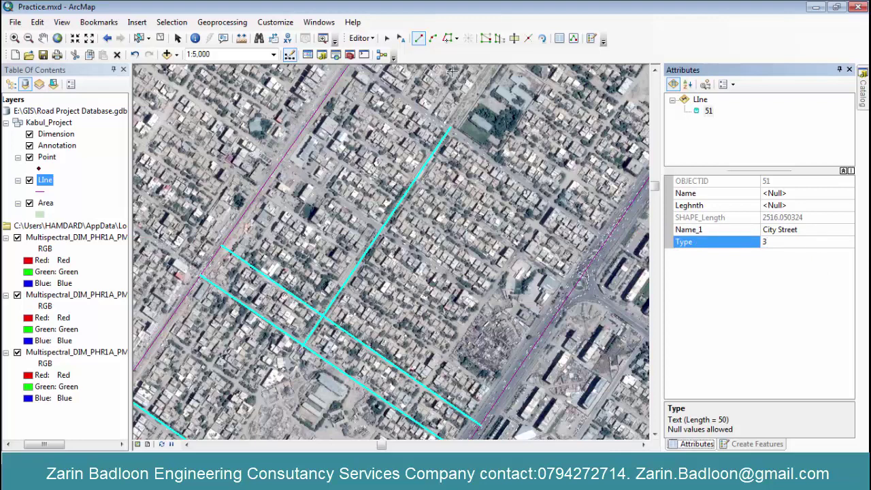
click(387, 38)
click(544, 194)
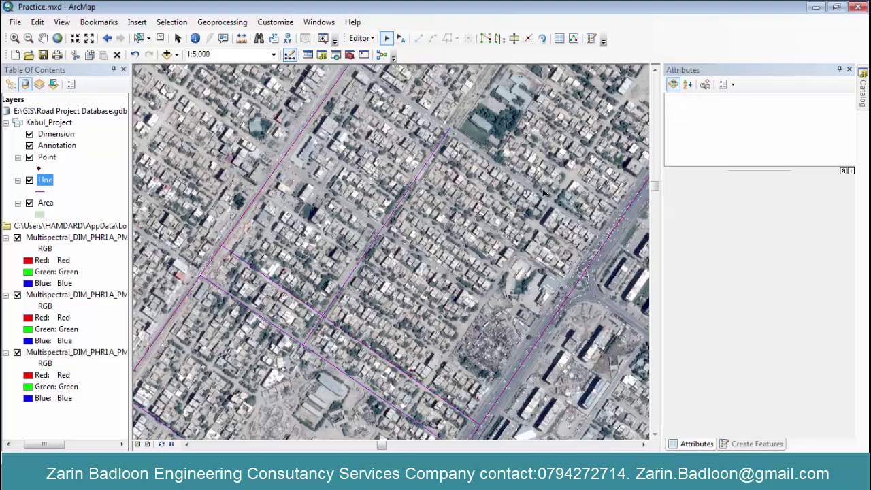
- Switch to the ARC GIS Note1 document in Word, review the Digitizing section's first technique, and return to ArcMap
scroll(344, 242, down, 3)
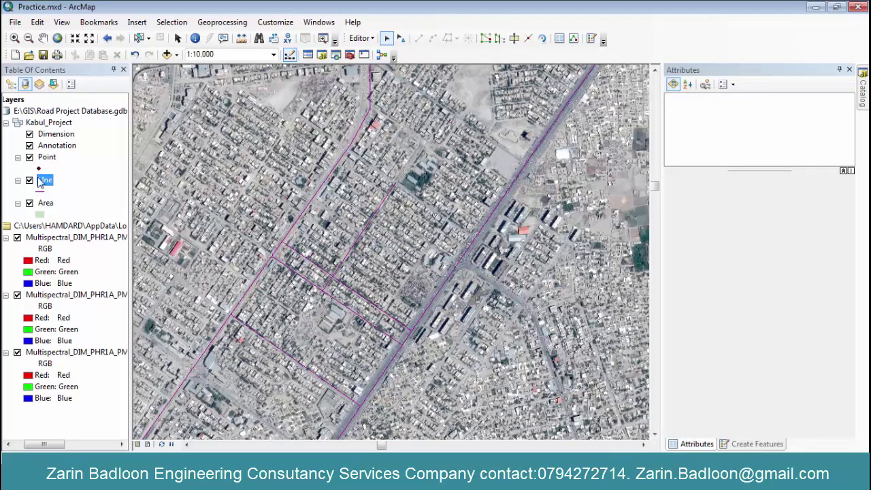
click(326, 475)
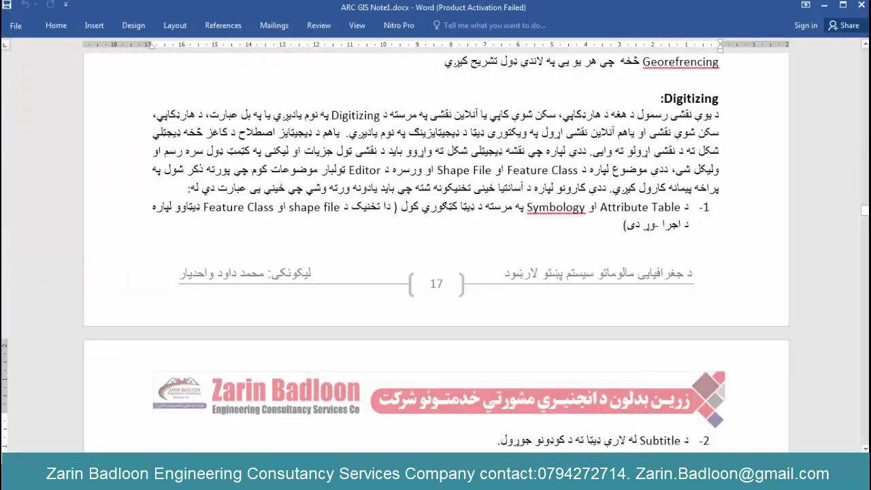
scroll(470, 249, up, 3)
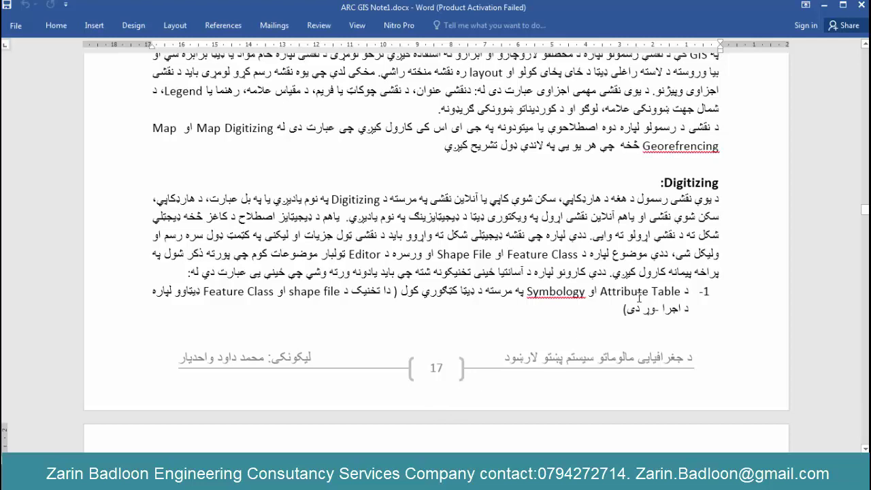
click(439, 475)
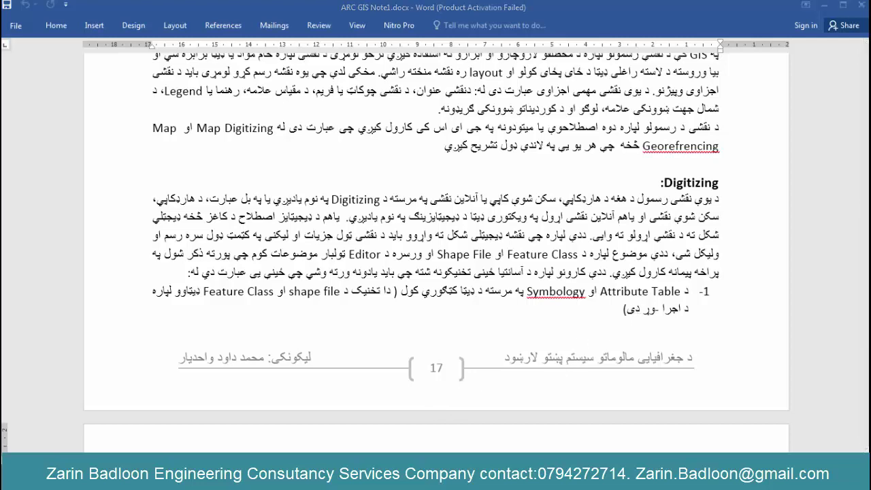
- Open the LIne layer's symbology properties and choose the unique values category display
right_click(48, 179)
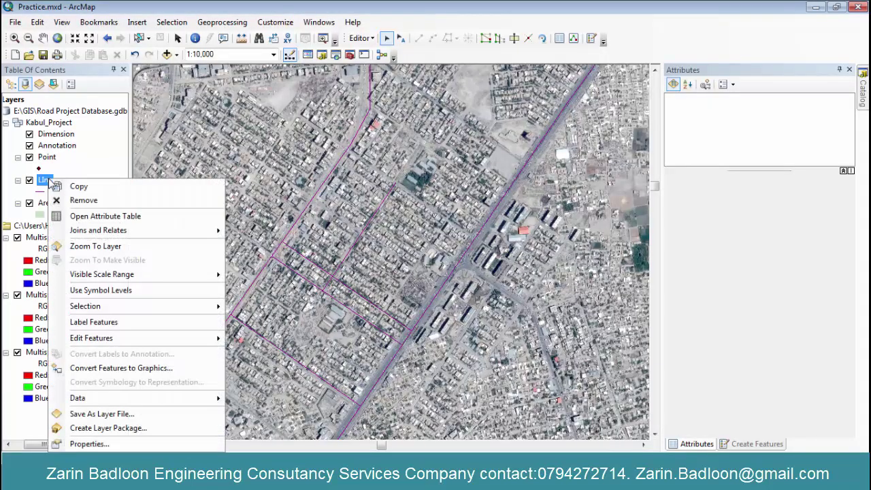
click(117, 444)
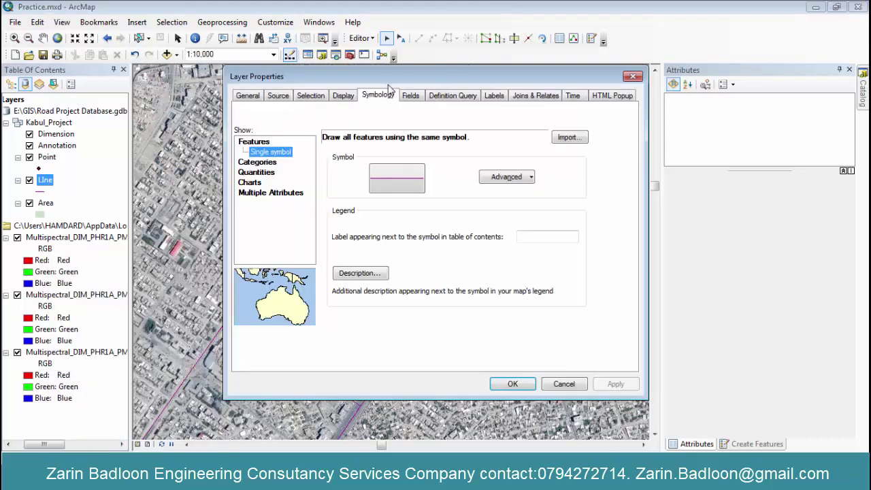
click(272, 162)
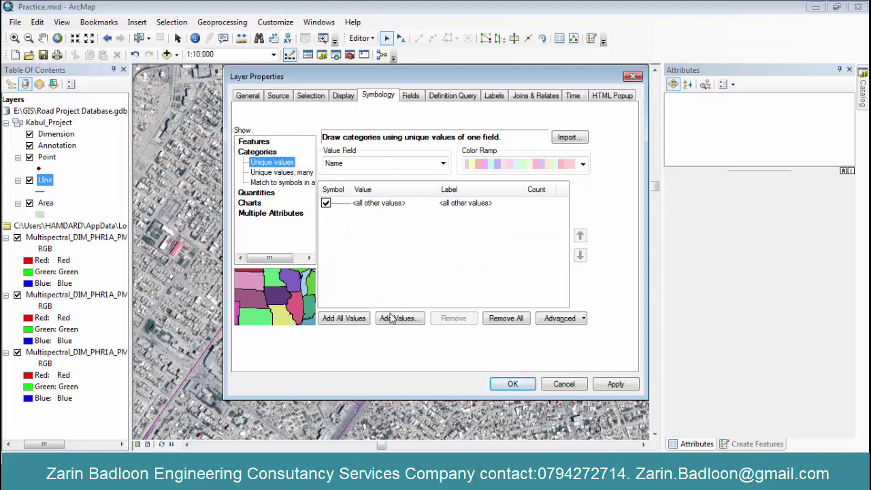
- Categorize the LIne symbology by the Name_1 field, add all its values, and check the City Sub Road entry
click(444, 165)
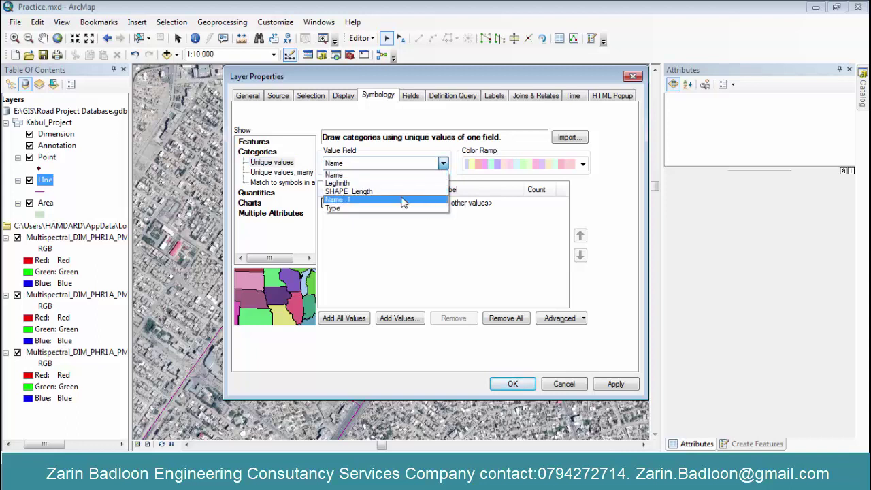
click(354, 200)
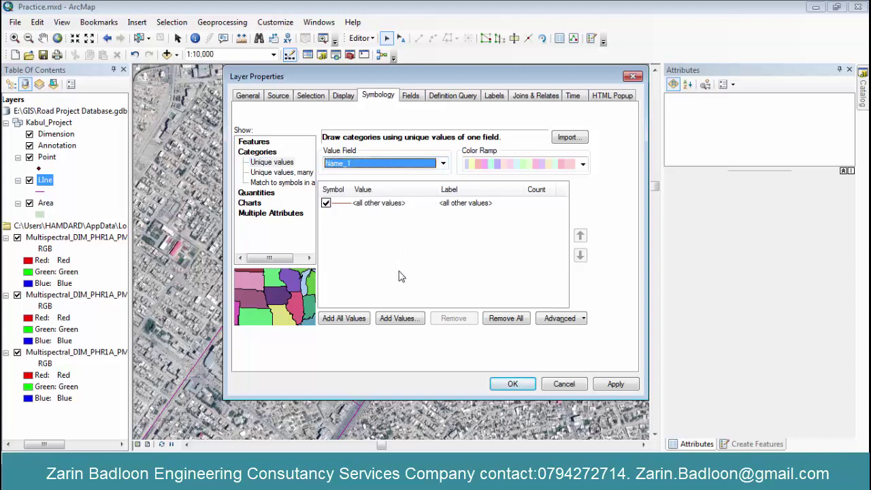
click(354, 320)
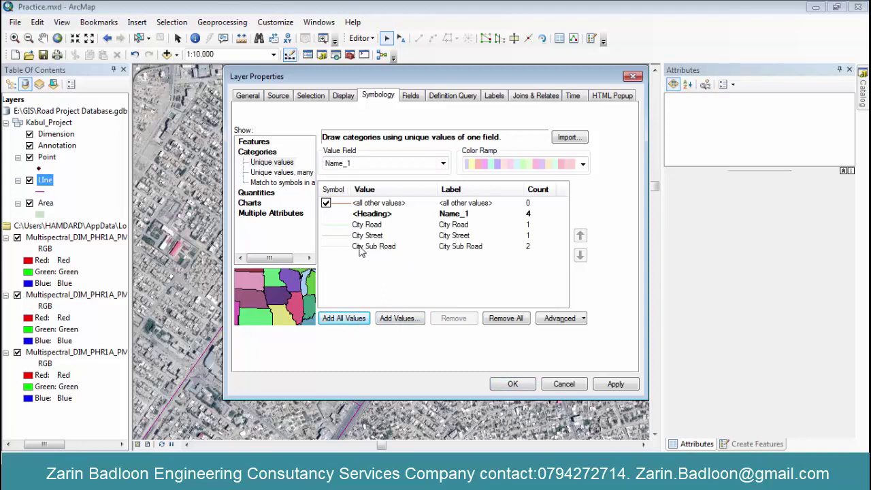
click(443, 163)
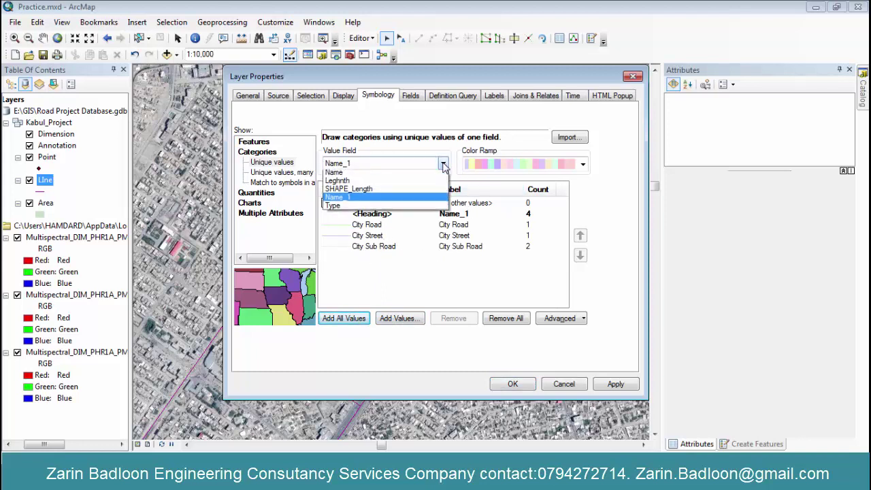
click(410, 269)
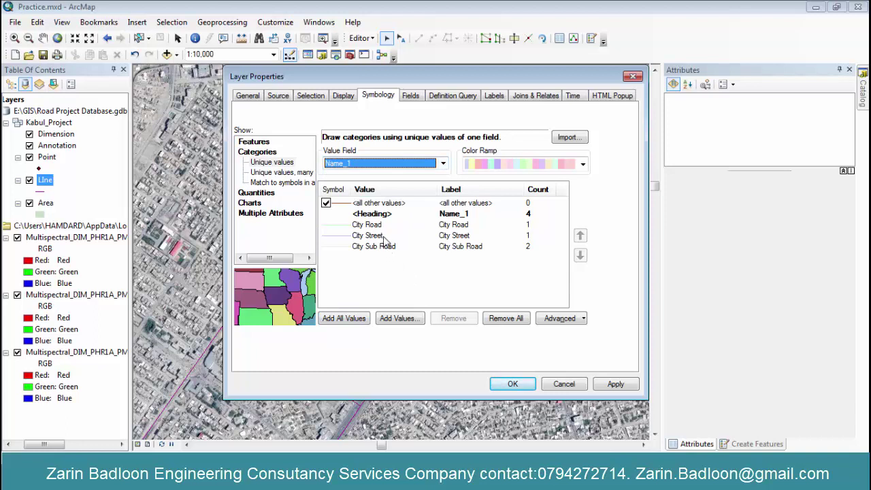
click(526, 247)
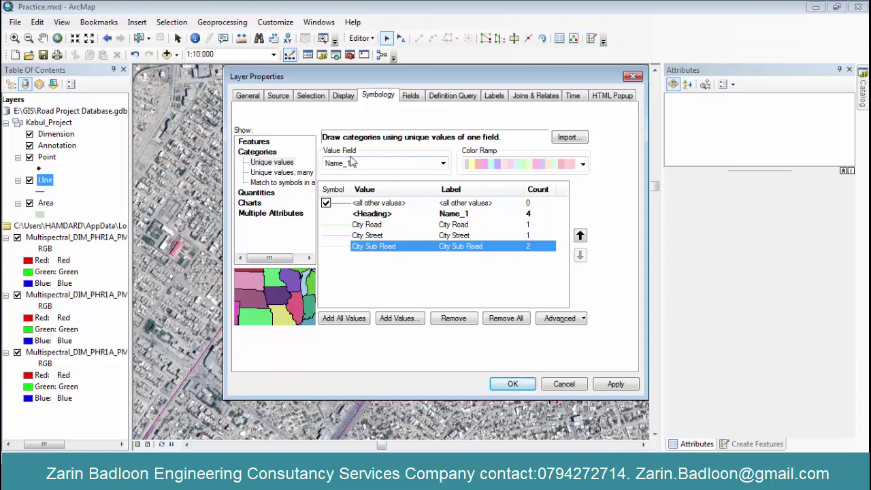
- Switch the LIne layer's unique value categories to the Type field and add all its values
click(443, 163)
click(379, 208)
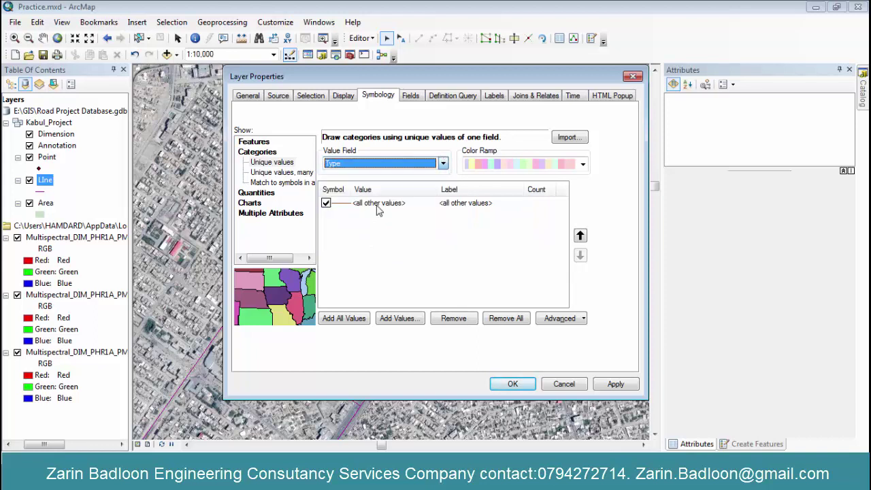
click(402, 318)
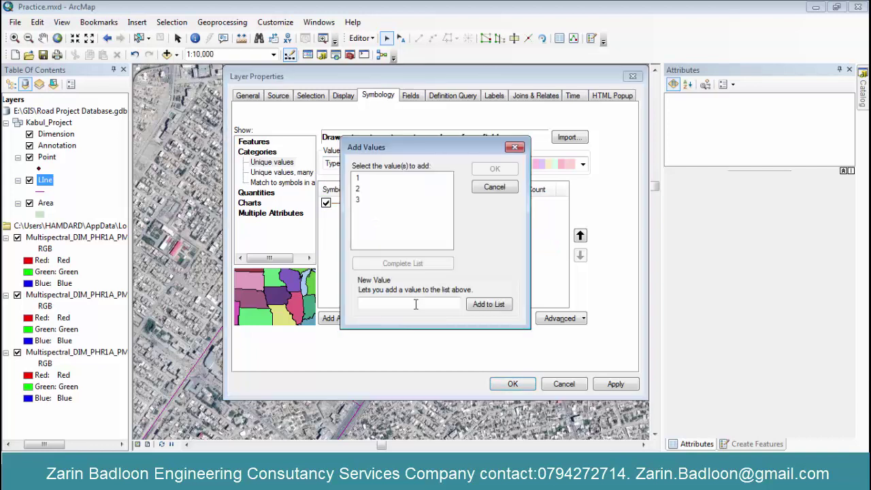
click(495, 188)
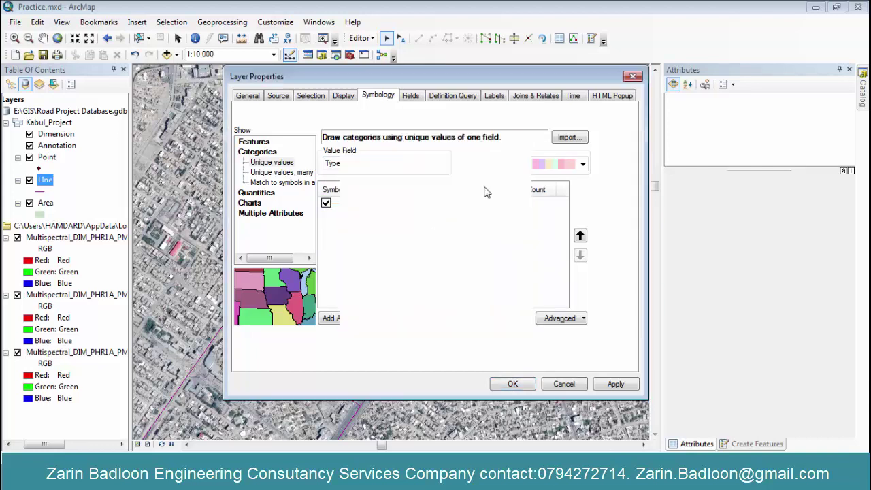
click(394, 319)
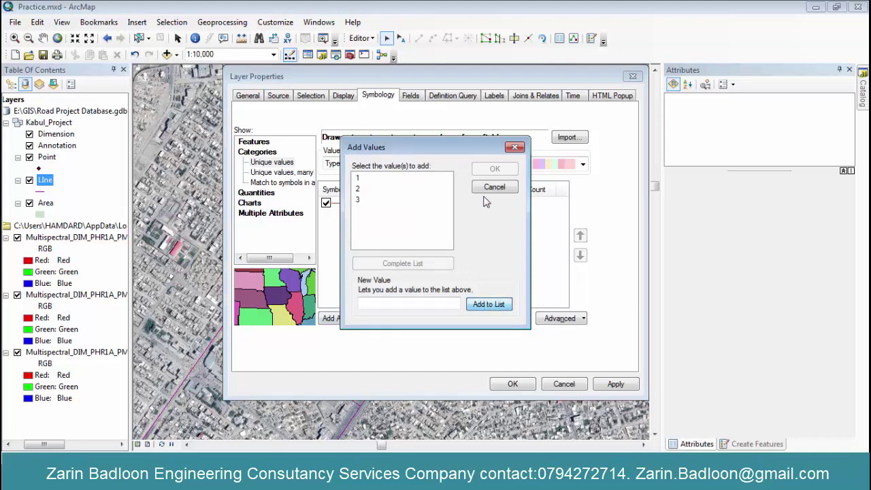
click(510, 148)
click(354, 320)
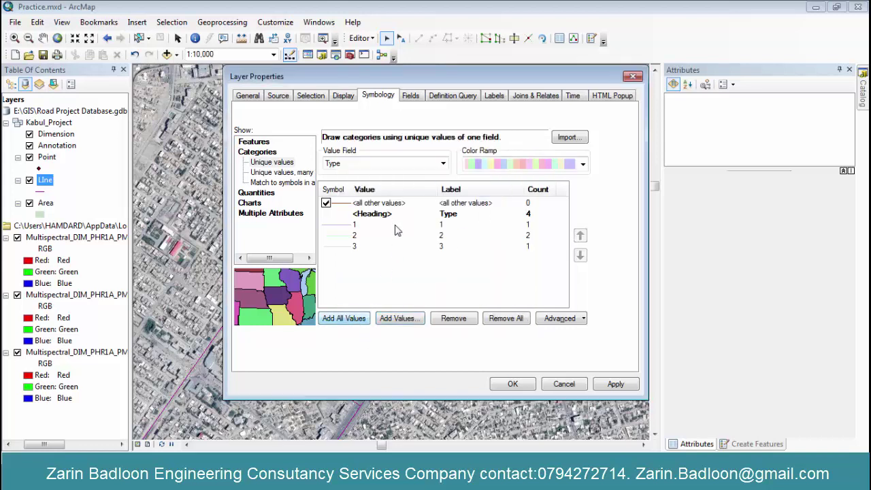
- Assign the Highway line symbol to the Type 1 category
click(340, 225)
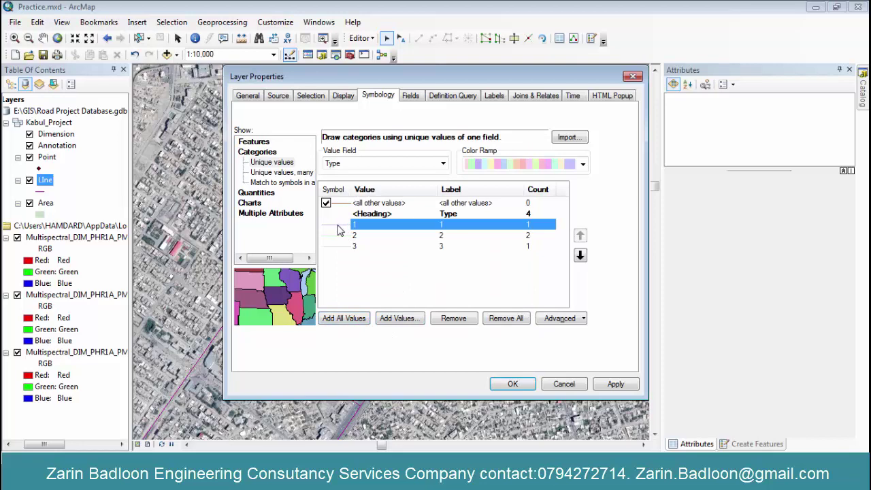
double_click(334, 227)
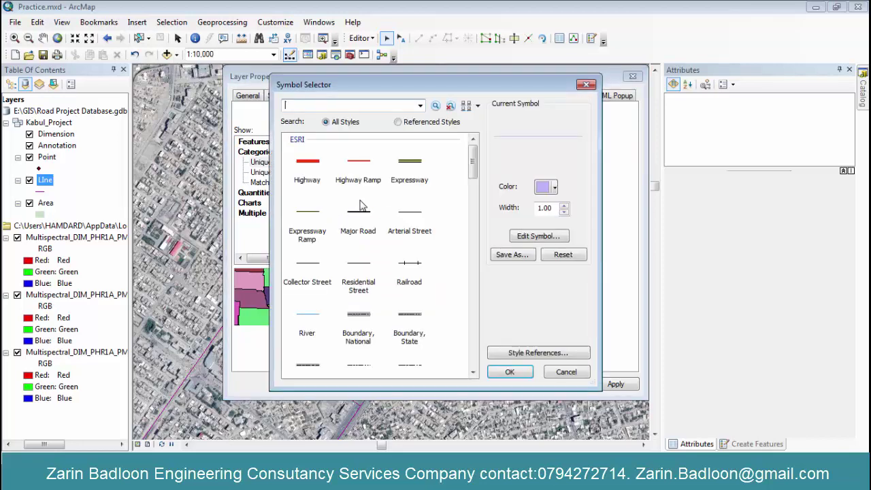
click(565, 372)
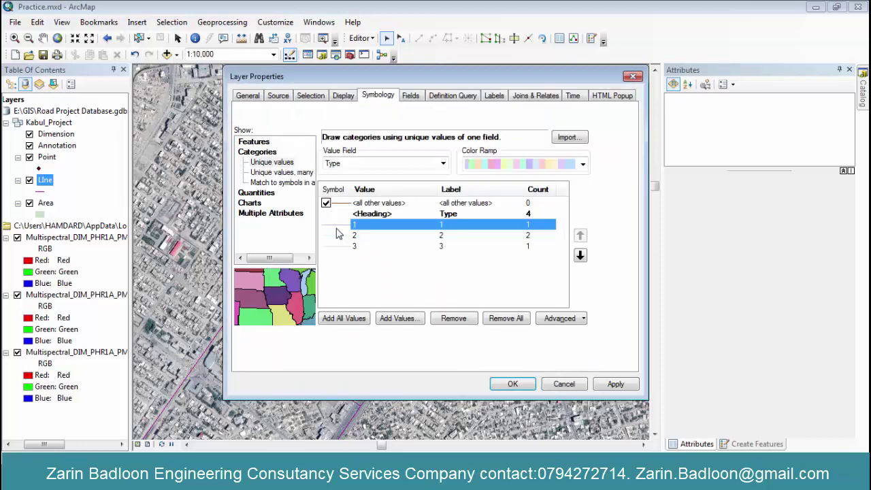
double_click(335, 225)
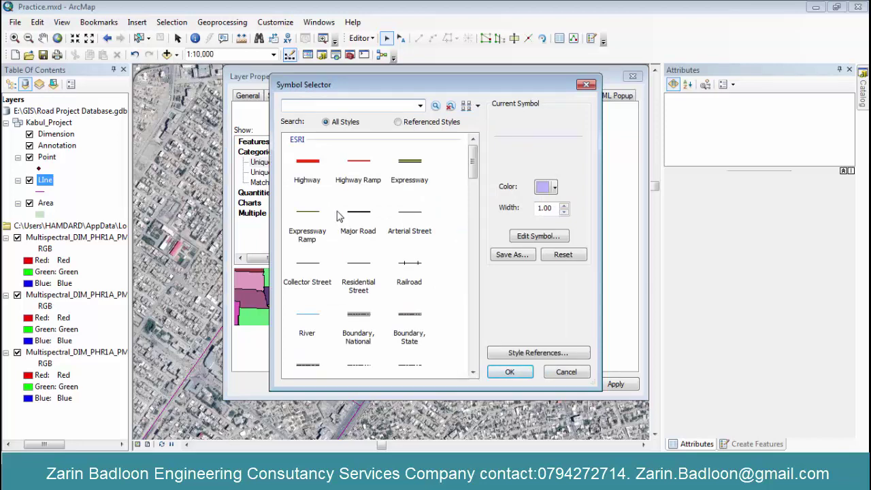
click(310, 168)
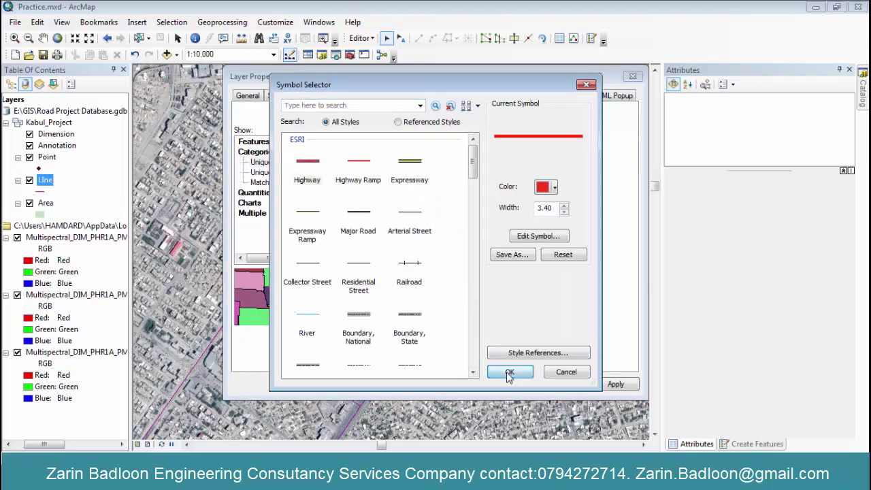
click(510, 373)
- Assign the Expressway line symbol to the Type 2 category
double_click(337, 236)
click(420, 166)
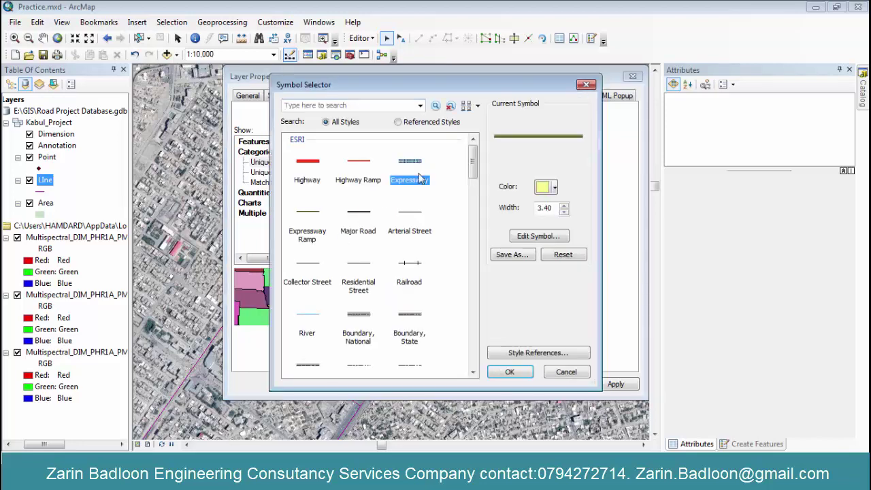
click(516, 372)
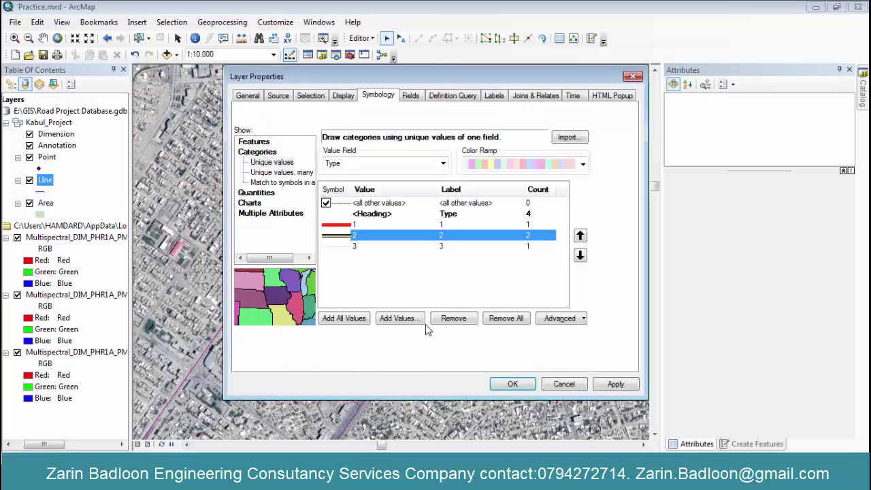
- Browse the ESRI line symbols for the Type 3 category and assign it the Freeway symbol
double_click(345, 246)
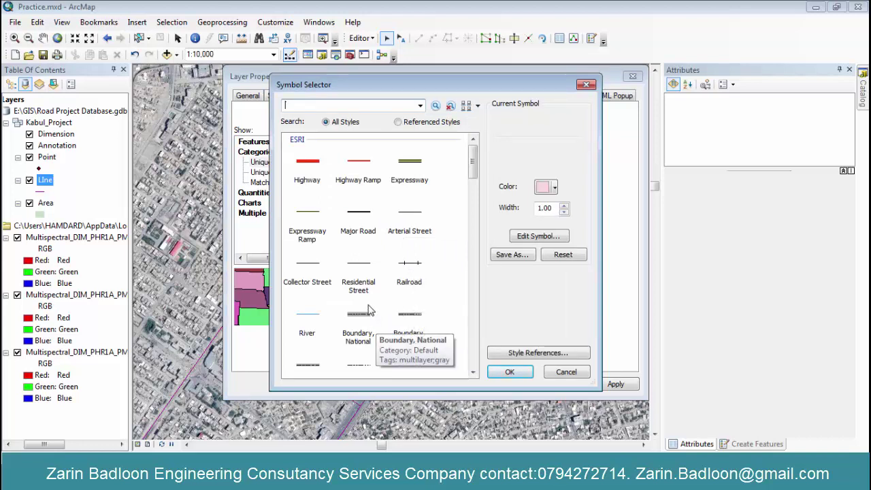
click(359, 284)
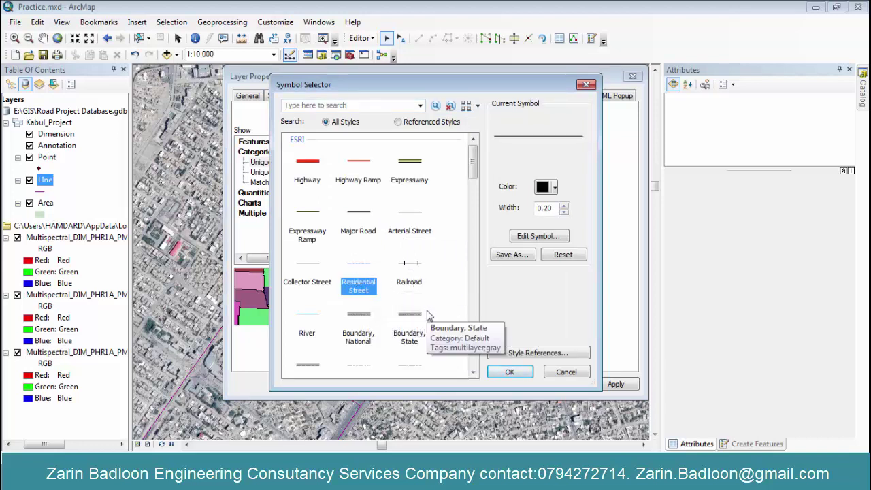
scroll(400, 284, down, 1)
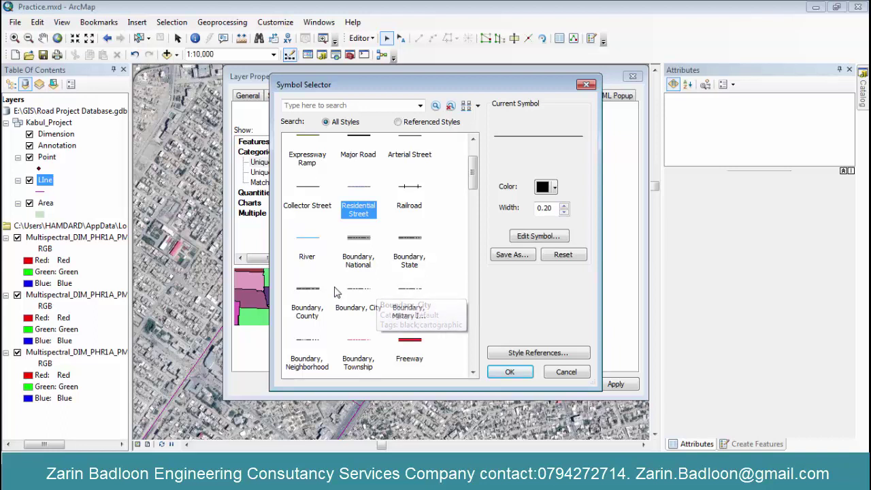
scroll(334, 293, down, 1)
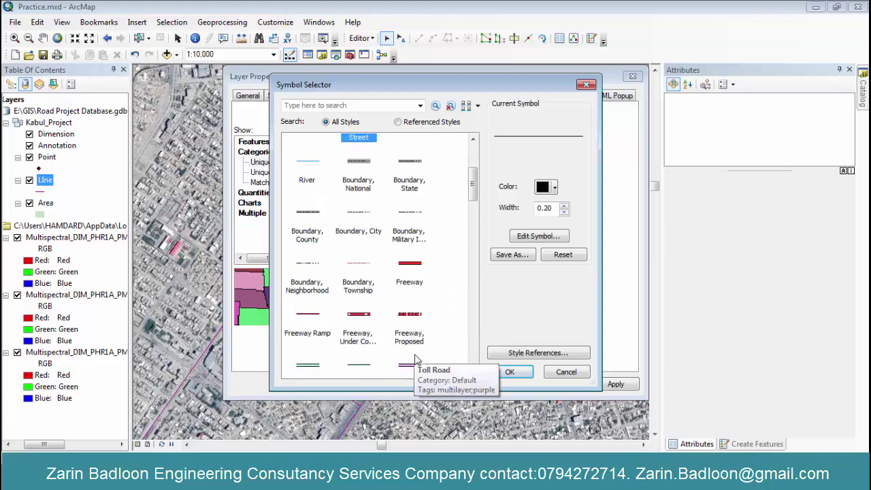
click(411, 270)
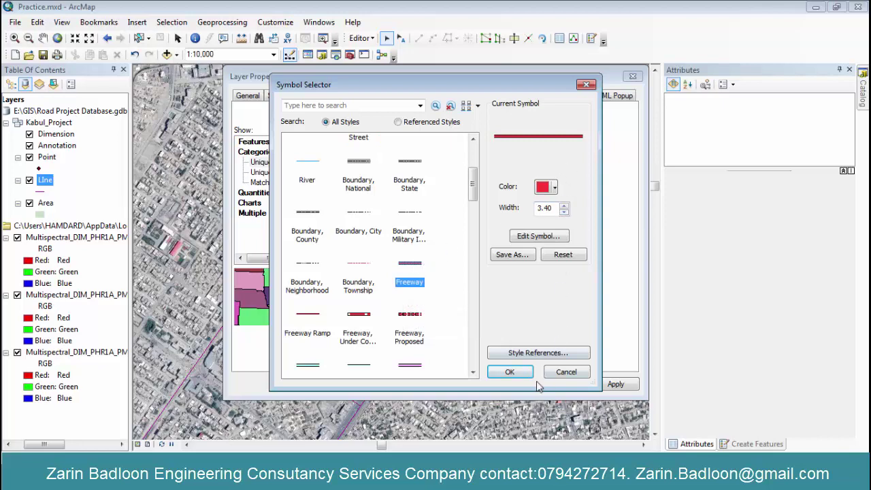
click(514, 373)
- Reopen the Type 1 category's symbol, choose Highway again and set its width to 5
click(328, 228)
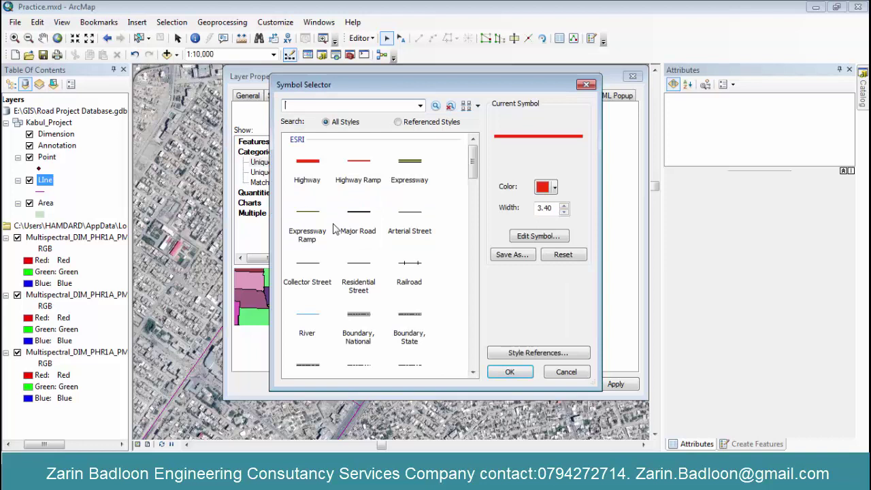
click(306, 167)
click(564, 205)
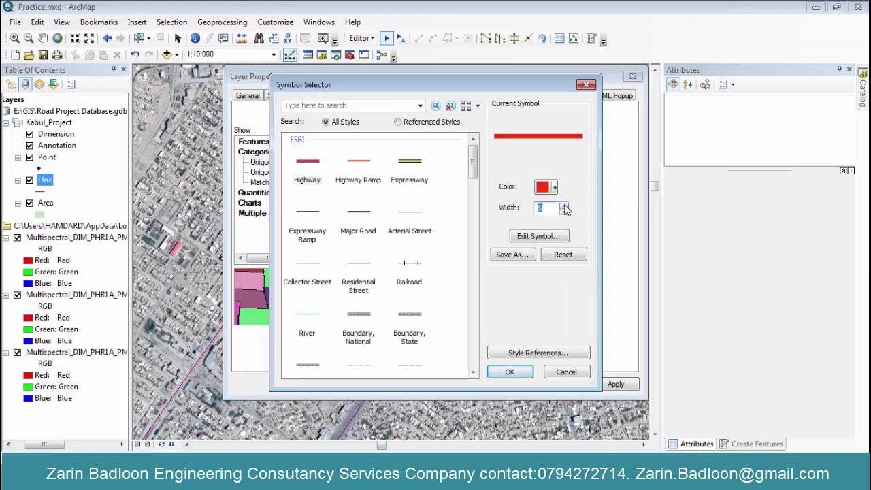
- Add the symbol styles from 3D Basic through ArcScene Basic, including all the 3D sets and ArcGIS_Explorer, to the style references
click(508, 354)
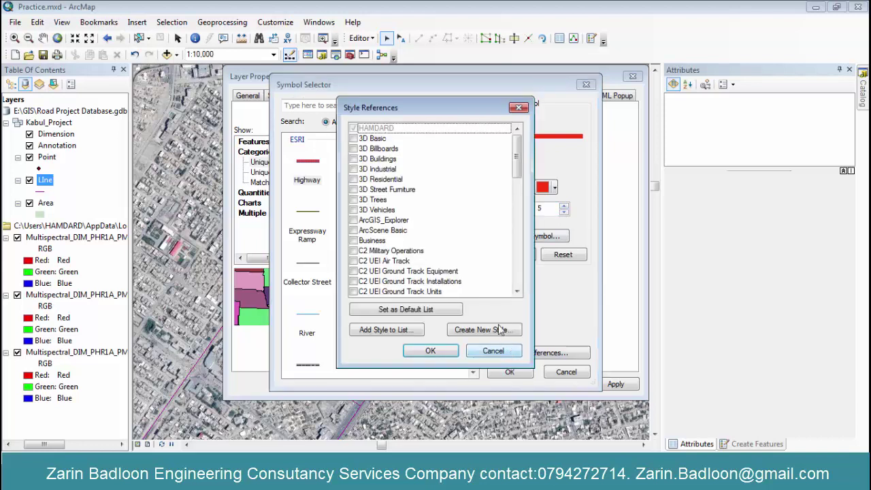
click(354, 138)
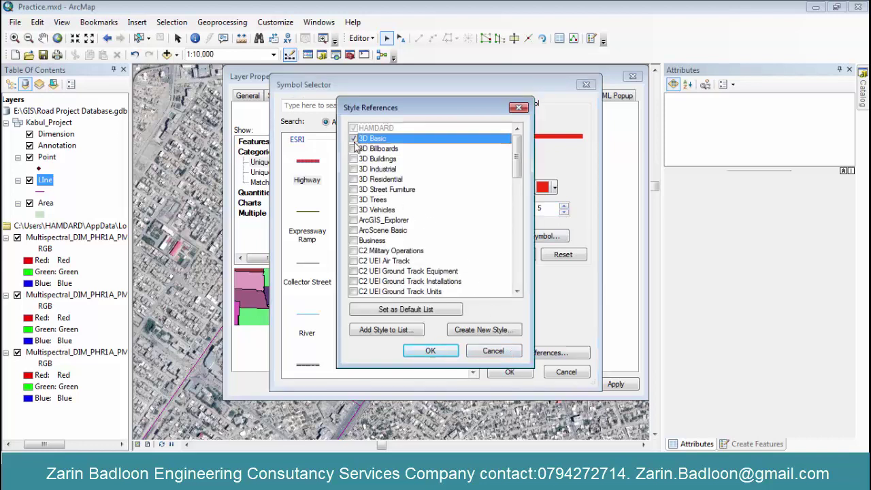
click(354, 149)
click(354, 159)
click(354, 169)
click(354, 179)
click(354, 189)
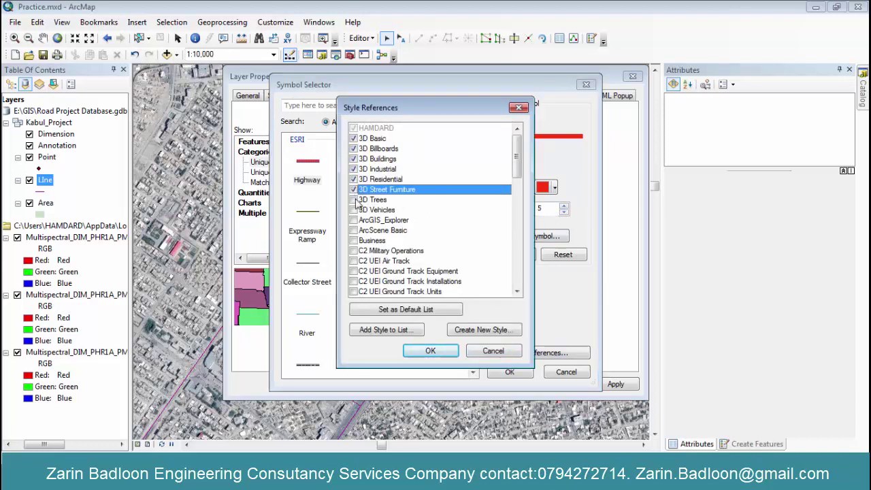
click(354, 199)
click(354, 210)
click(355, 220)
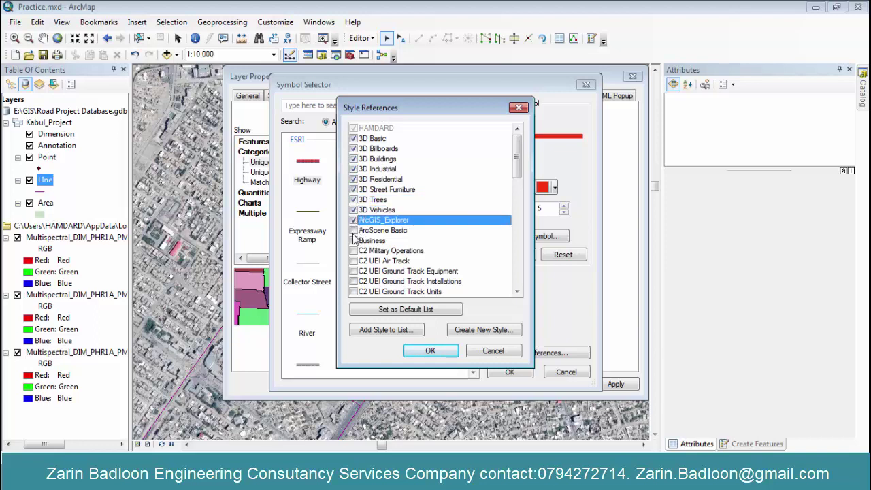
click(355, 231)
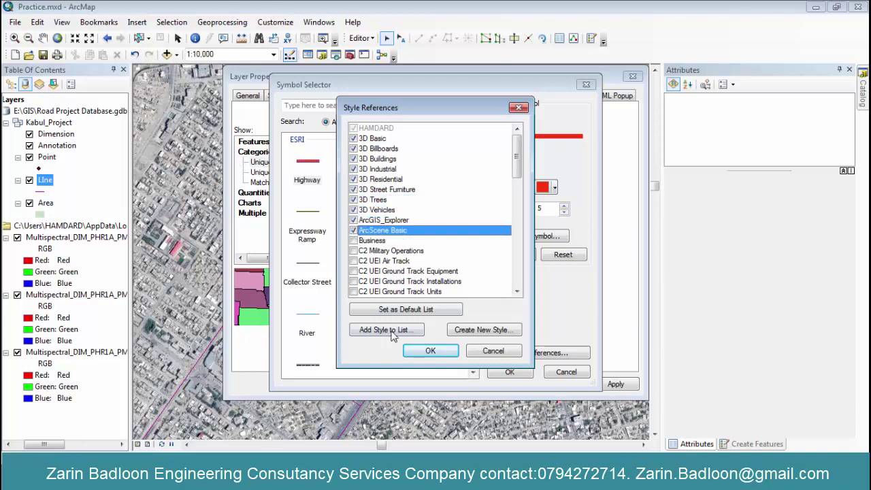
click(425, 354)
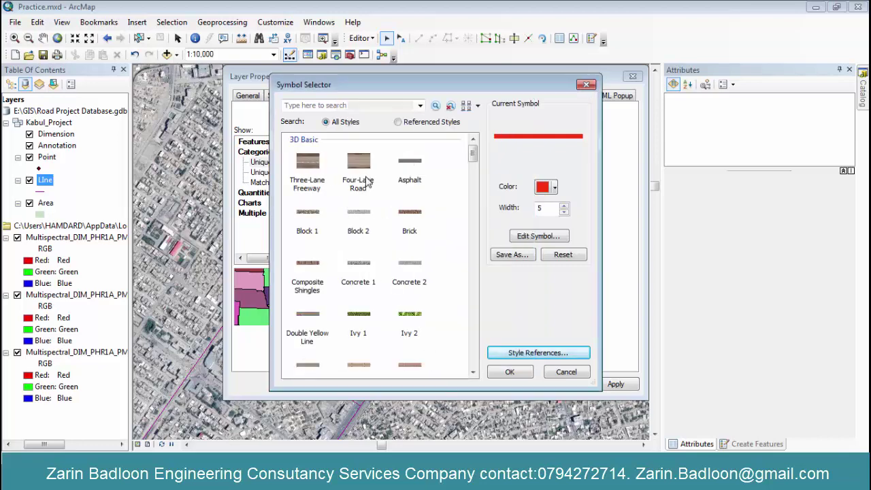
- Accept the Type 1 symbol and apply the category symbology to the LIne layer
click(528, 377)
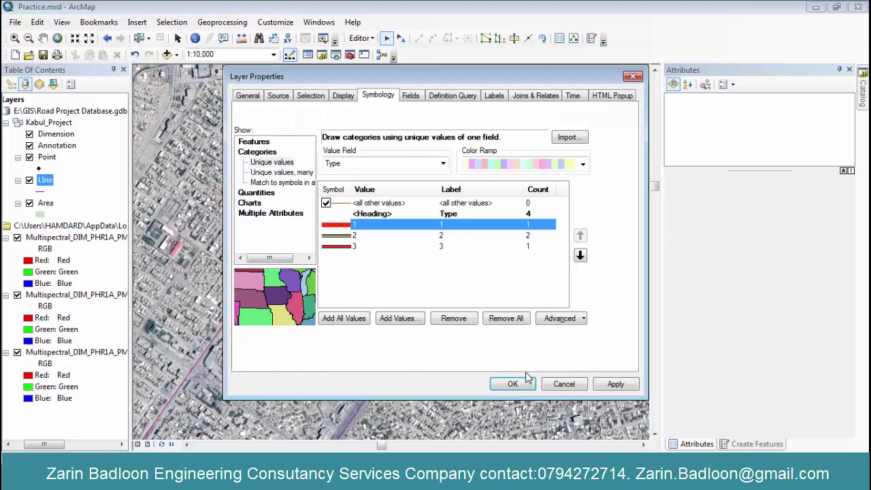
click(612, 384)
click(517, 385)
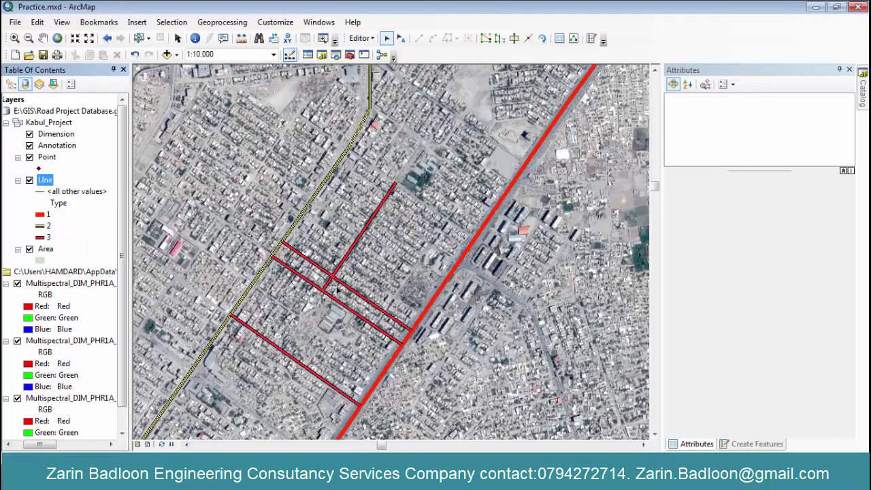
- Change the LIne layer's Type 1 symbol to Three-Lane Freeway with a width of 40
double_click(40, 215)
click(307, 174)
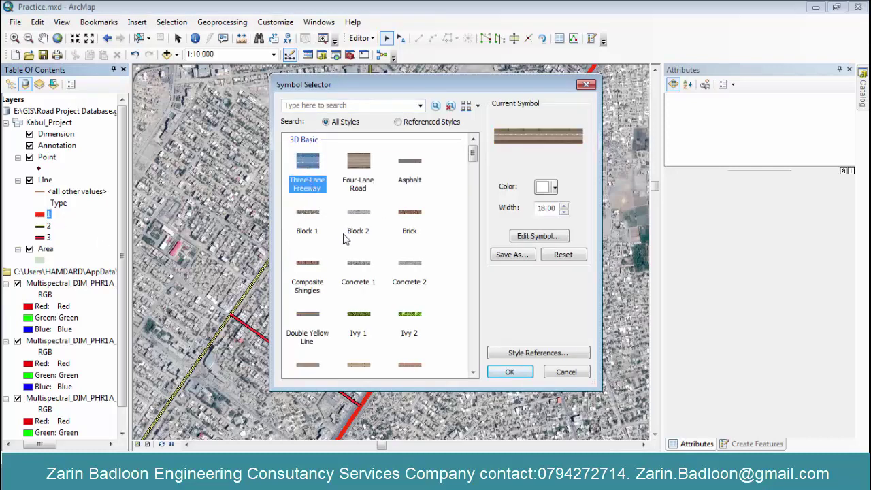
drag(521, 92, 372, 106)
click(416, 220)
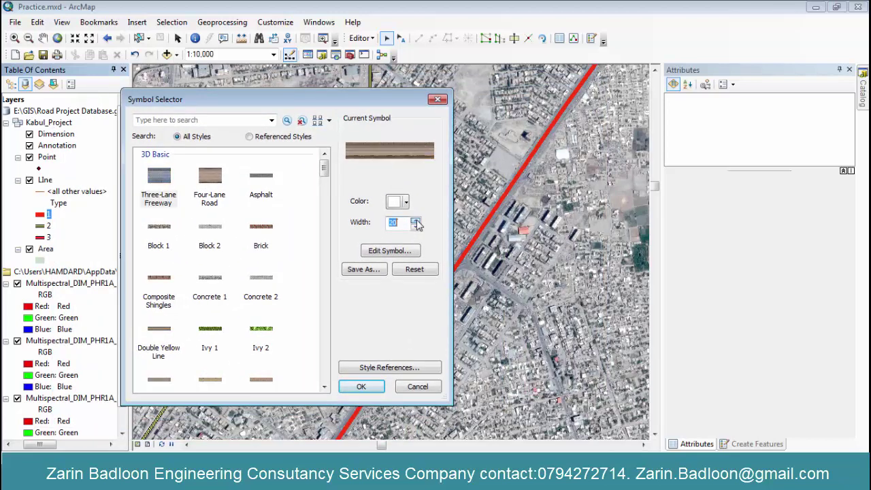
click(416, 220)
click(416, 220)
text(40)
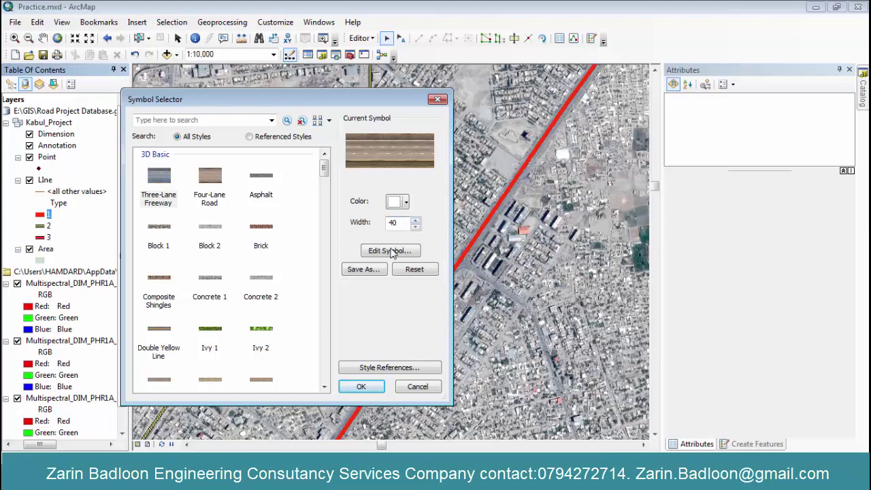
click(373, 387)
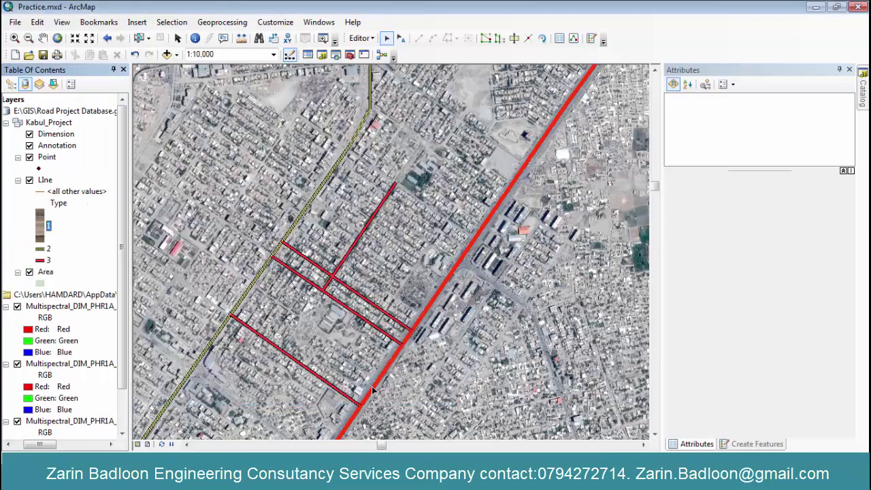
- Change the LIne layer's Type 2 symbol to Four-Lane Road from the 3D Basic style
scroll(497, 212, up, 4)
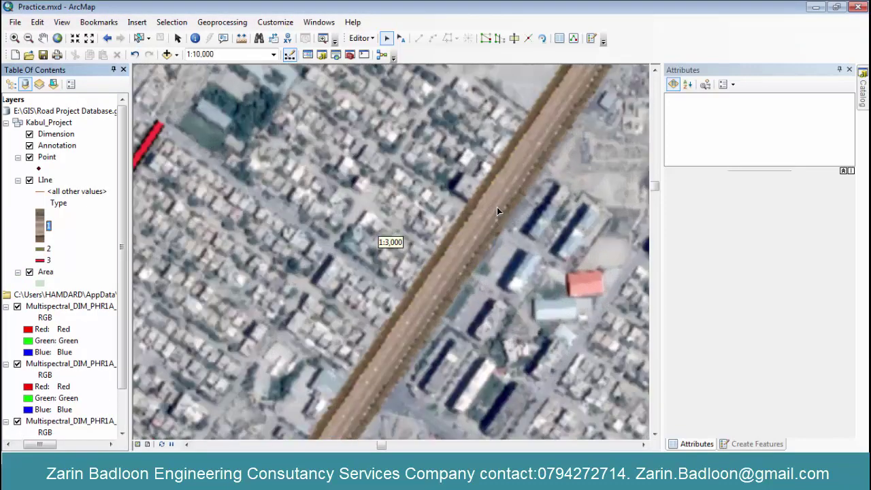
scroll(479, 251, up, 1)
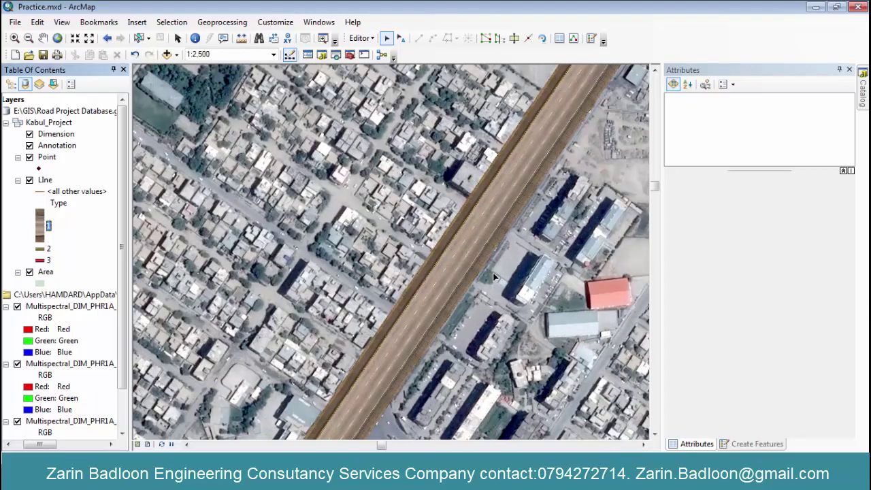
scroll(494, 275, down, 4)
scroll(481, 274, down, 4)
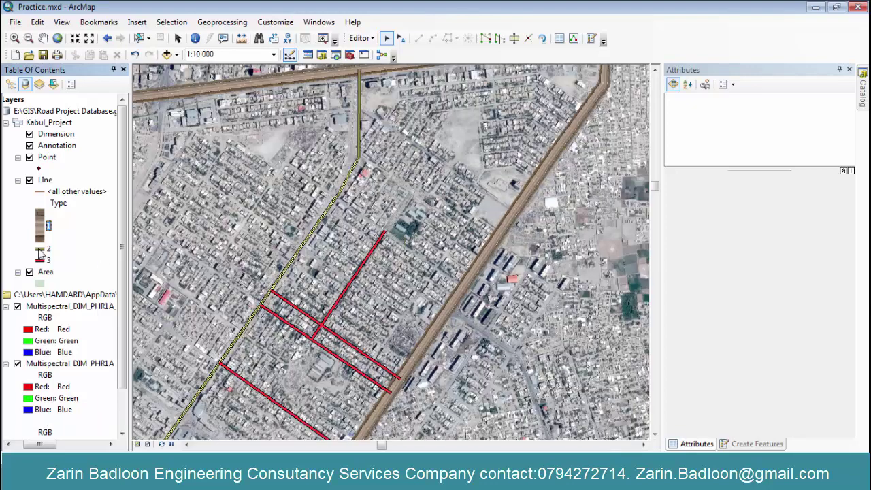
double_click(40, 248)
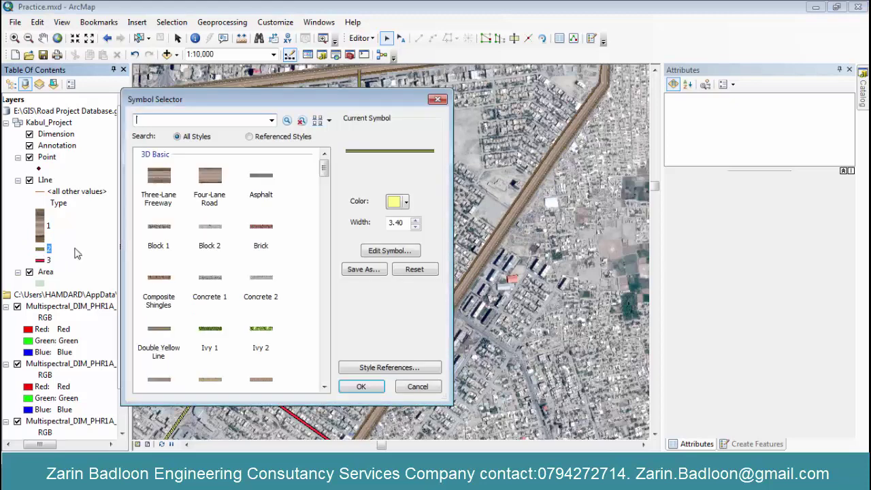
click(209, 183)
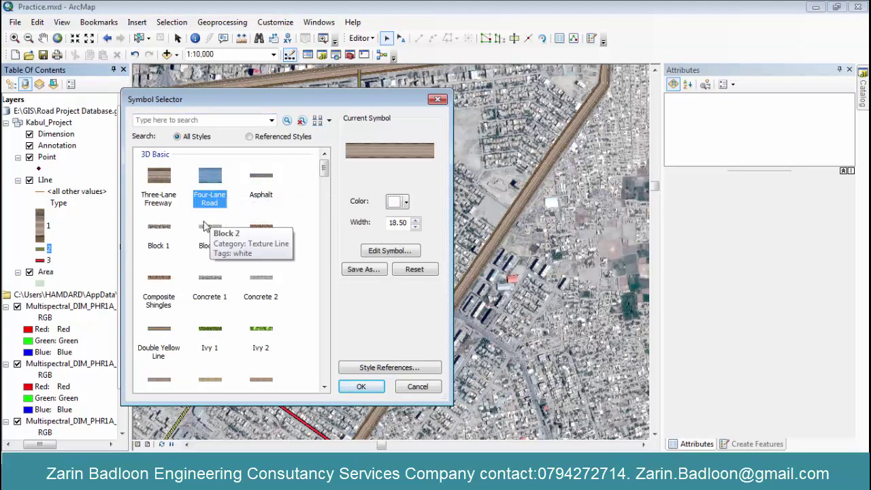
click(361, 386)
scroll(390, 283, up, 3)
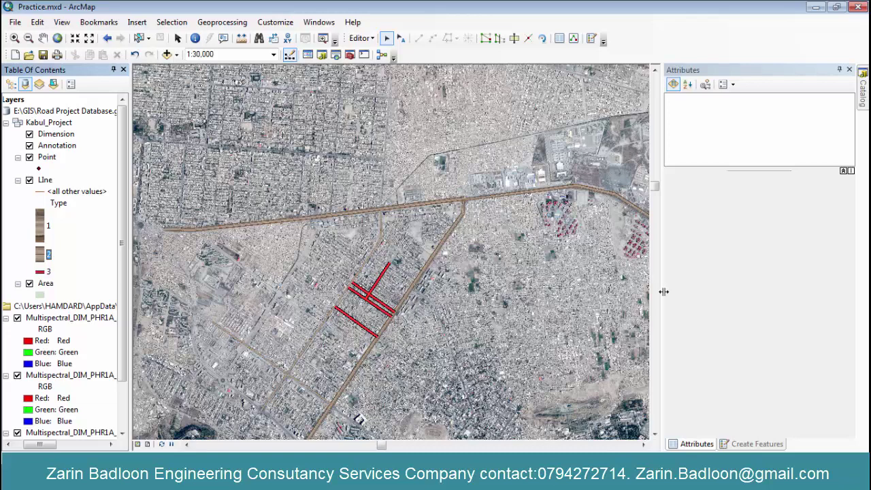
click(374, 39)
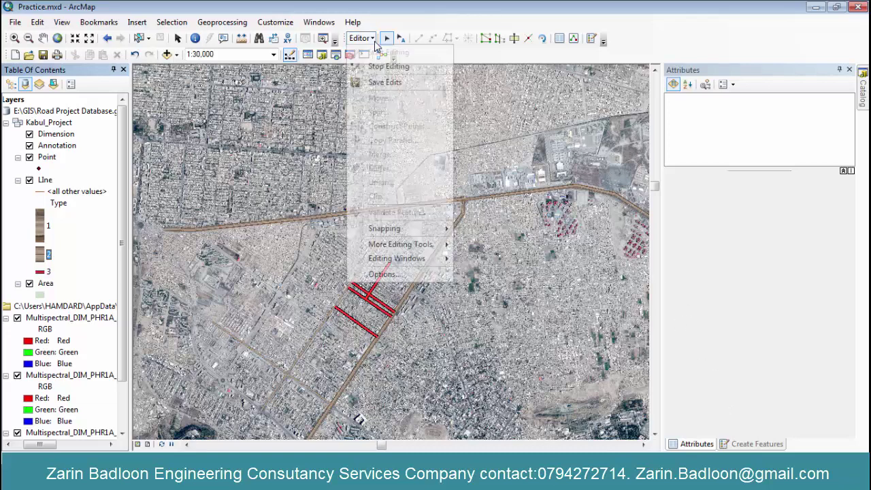
click(374, 39)
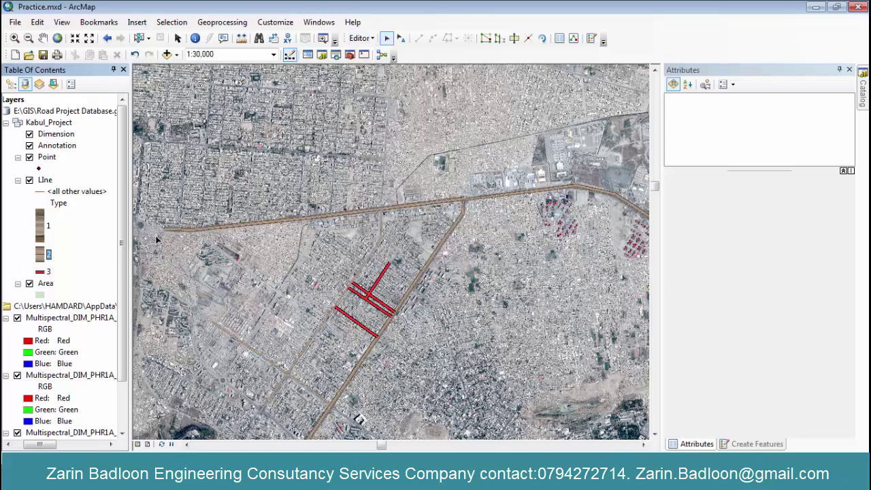
- Open the Area layer's attribute table and select all of its records
right_click(52, 284)
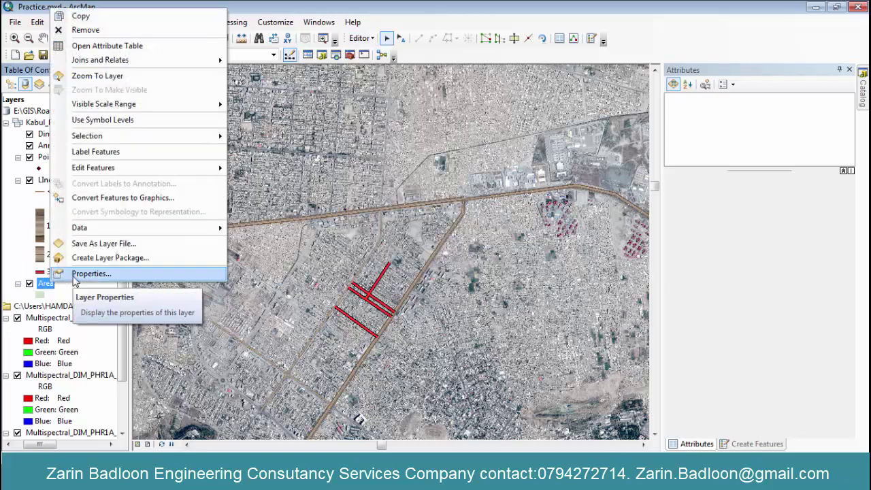
click(98, 46)
scroll(336, 303, down, 1)
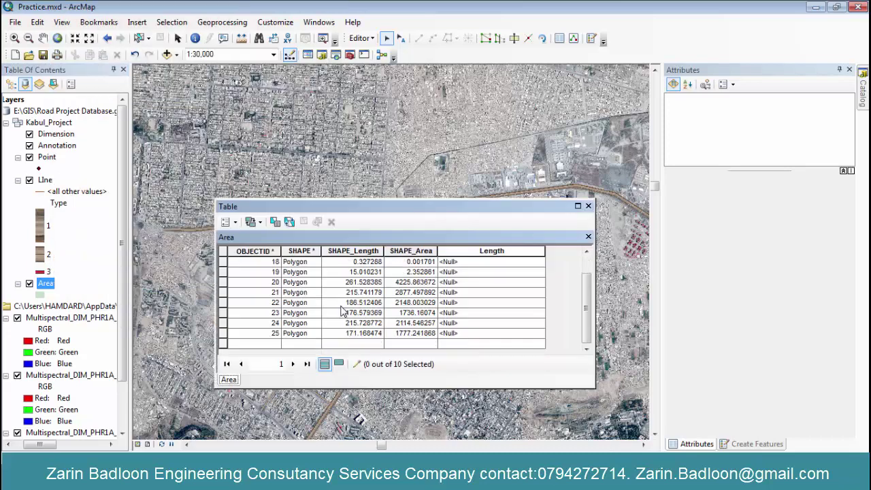
scroll(395, 301, up, 1)
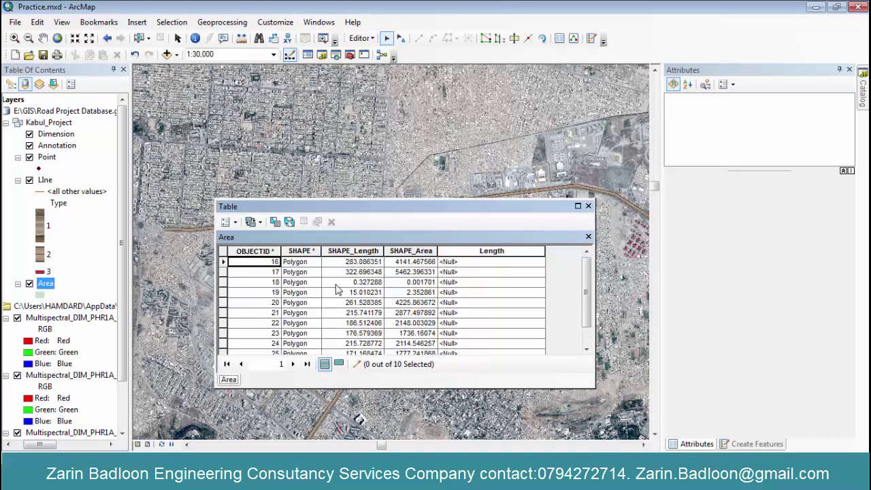
drag(225, 262, 229, 349)
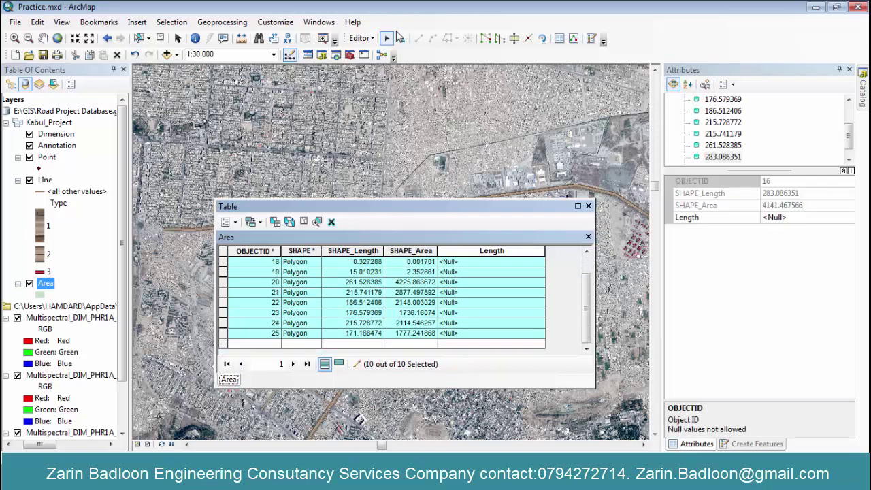
- Stop the edit session and save the edits
click(361, 38)
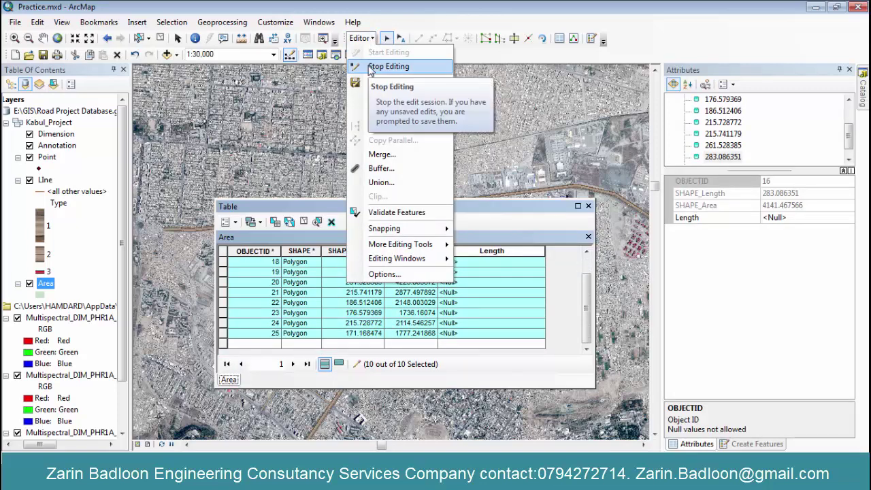
click(369, 66)
click(406, 282)
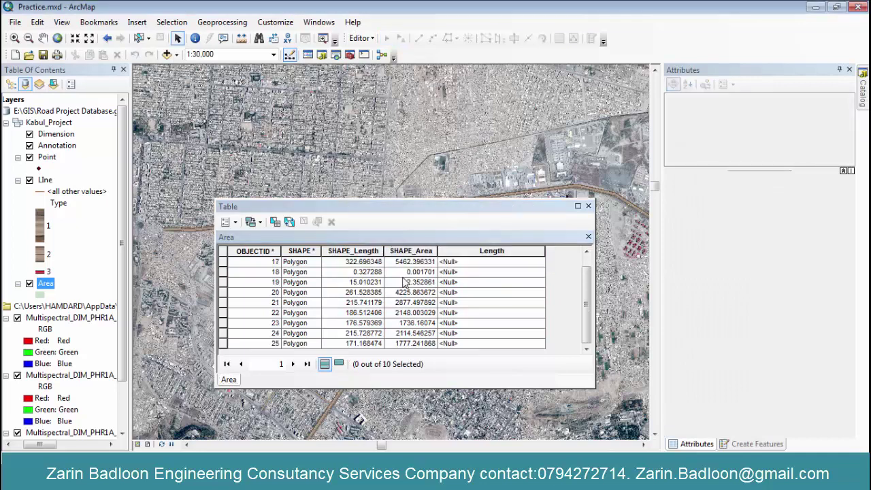
- Start editing again, delete all the polygon records from the Area attribute table, and close the table
drag(222, 264, 223, 343)
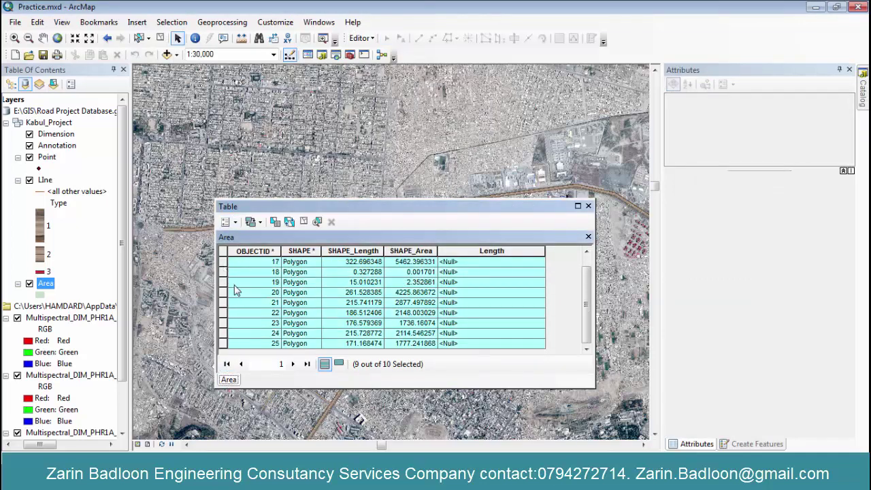
click(361, 38)
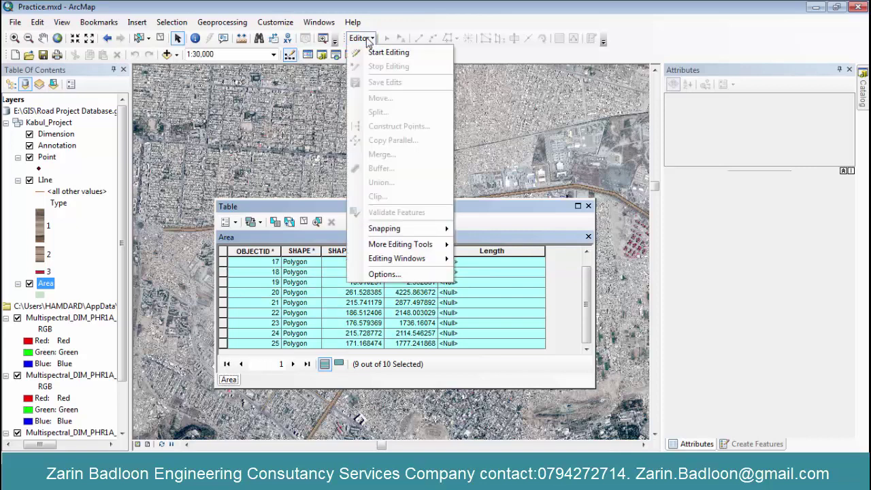
click(389, 53)
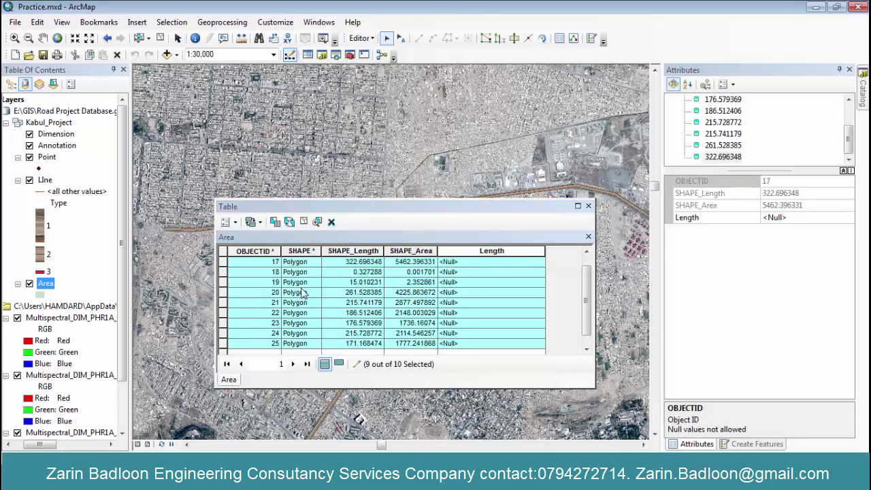
click(333, 223)
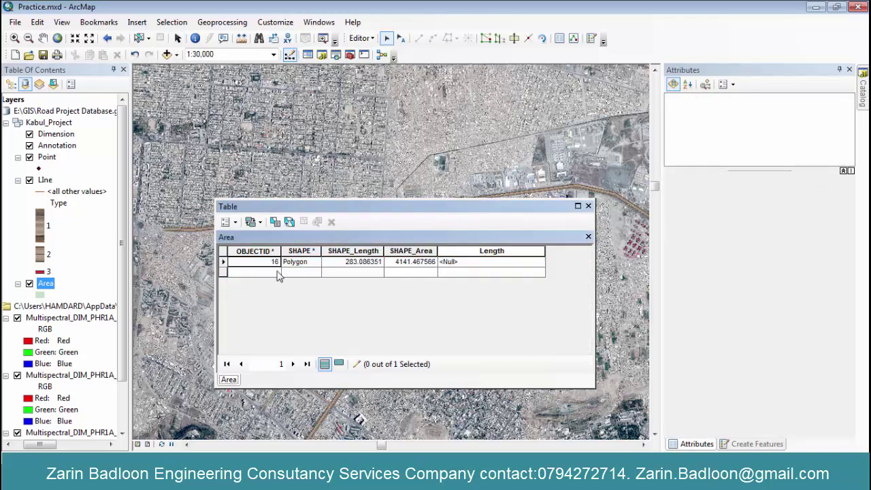
click(223, 262)
click(332, 222)
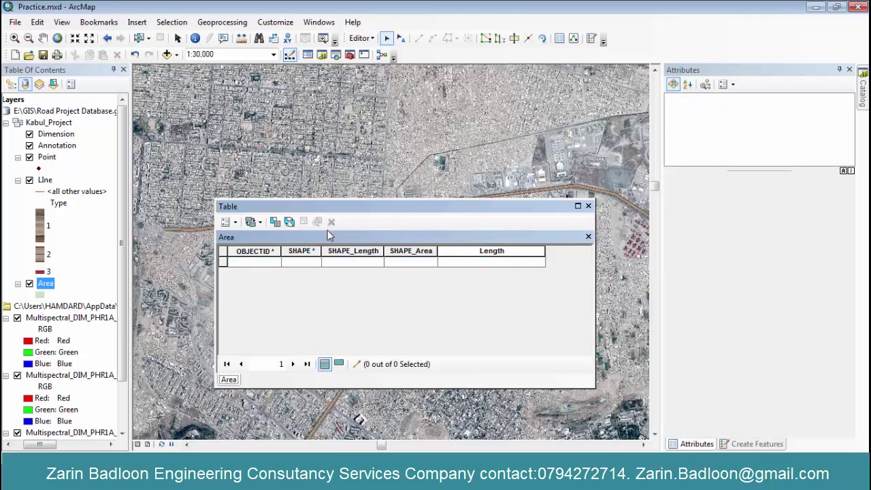
click(588, 206)
- End the edit session, saving the deletion of the Area polygons
click(360, 38)
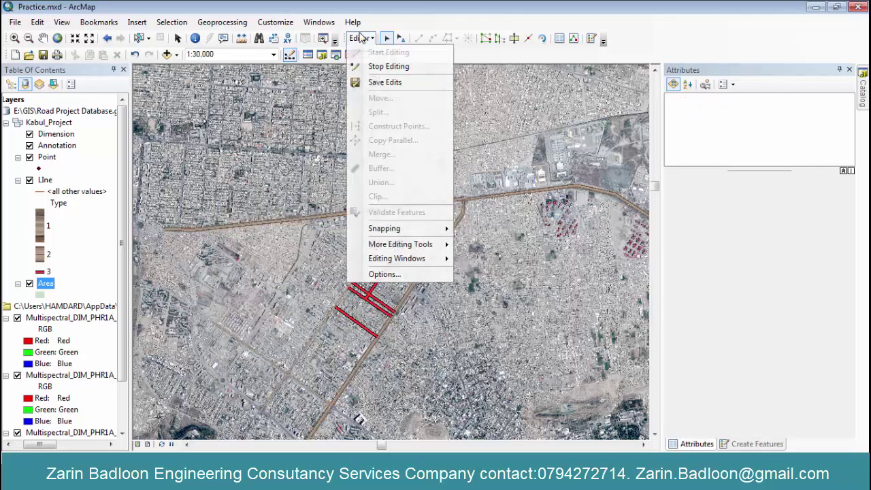
click(373, 68)
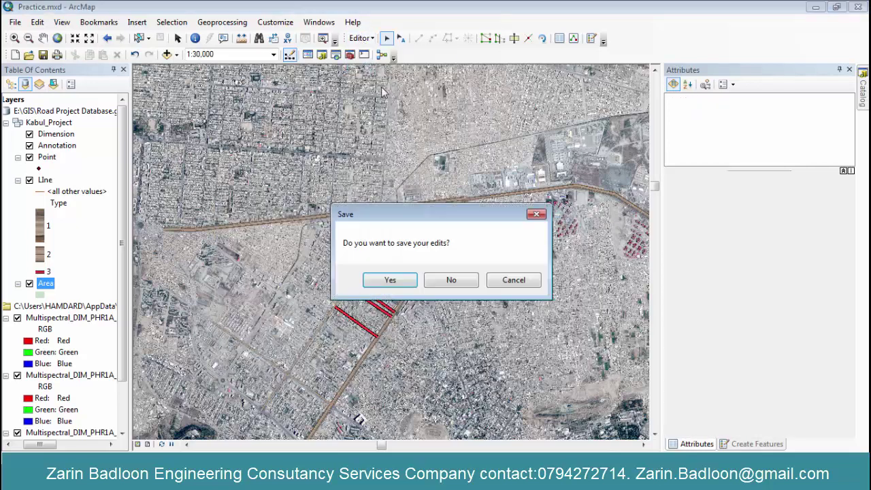
click(391, 283)
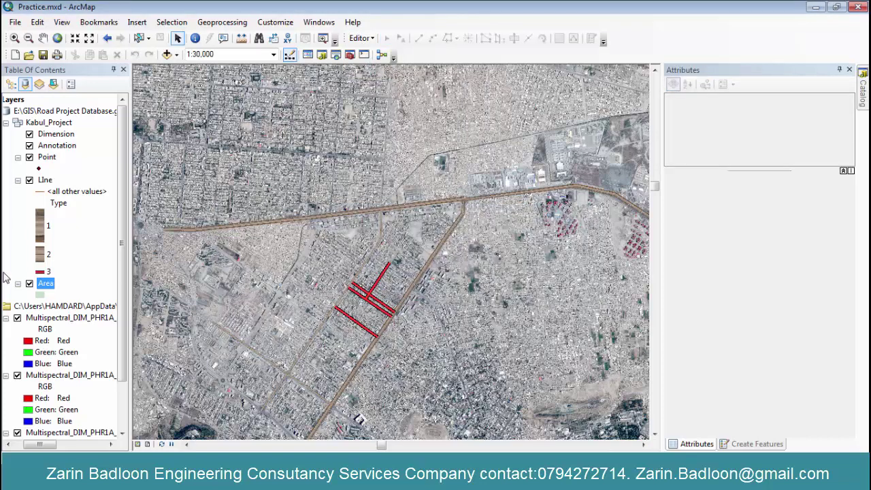
- Check the Area layer's attribute table for remaining records and close it
right_click(51, 284)
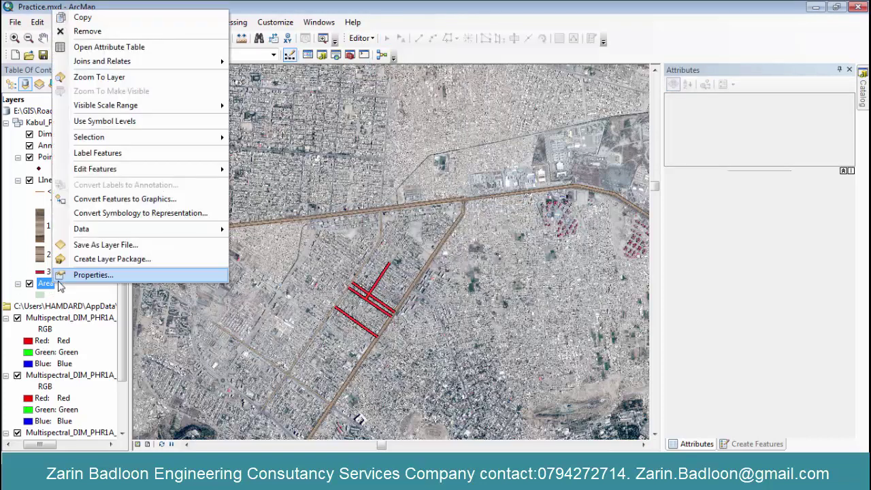
click(103, 48)
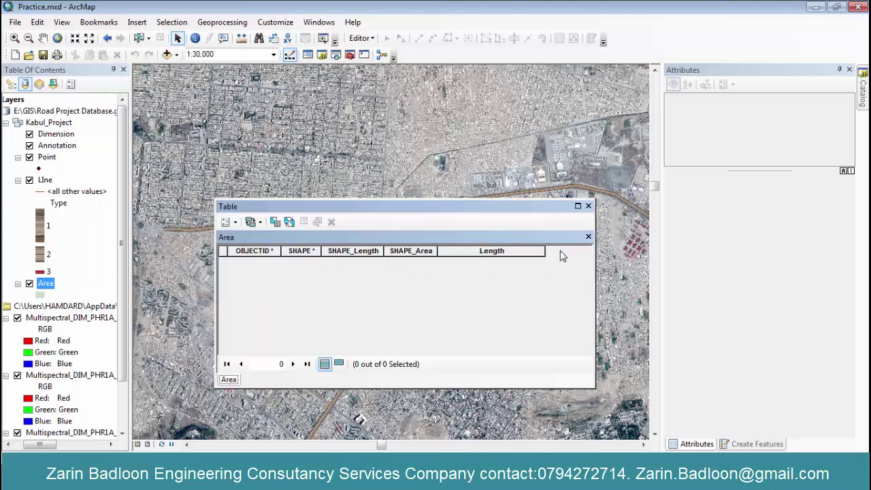
click(588, 206)
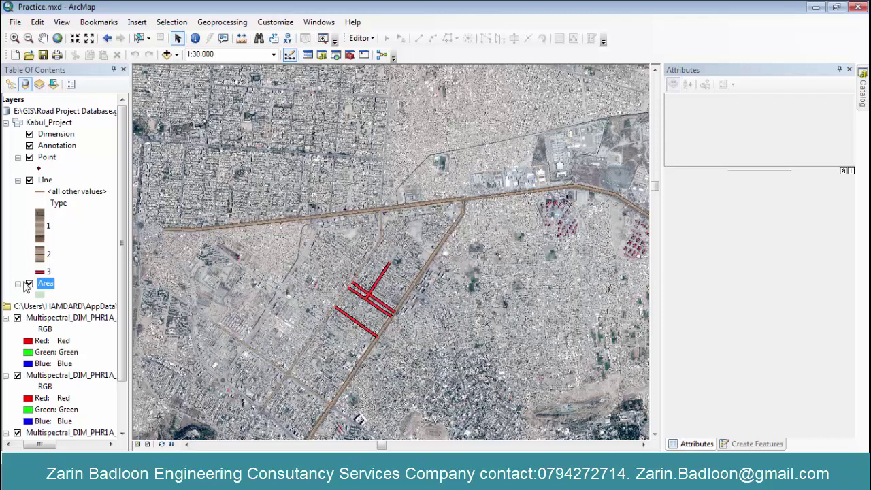
- Add a Text field called Name to the Area layer's attribute table
right_click(45, 283)
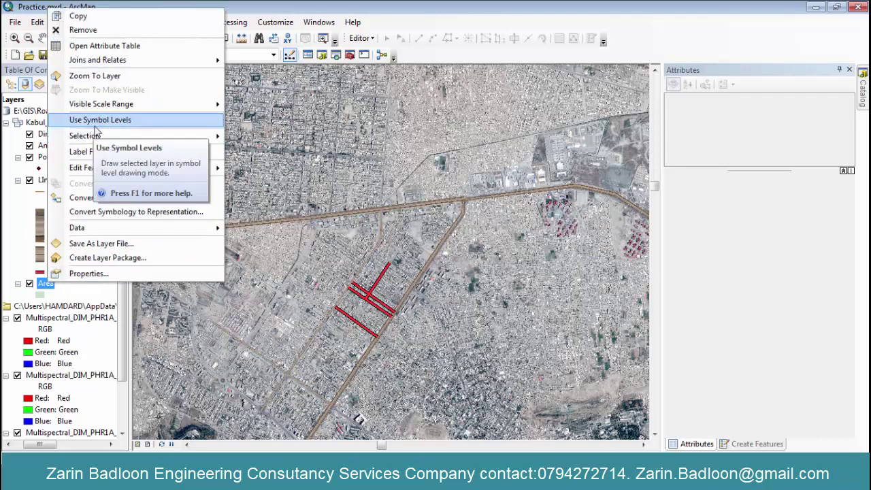
click(85, 45)
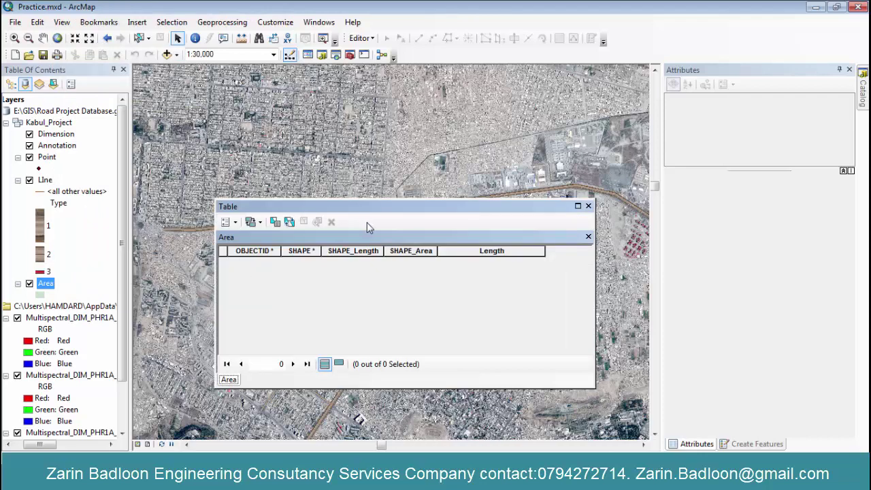
drag(382, 207, 353, 142)
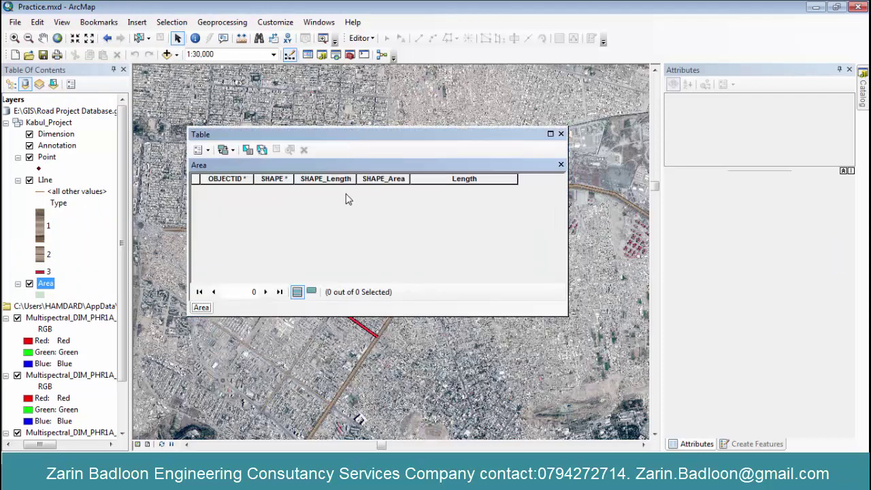
click(207, 151)
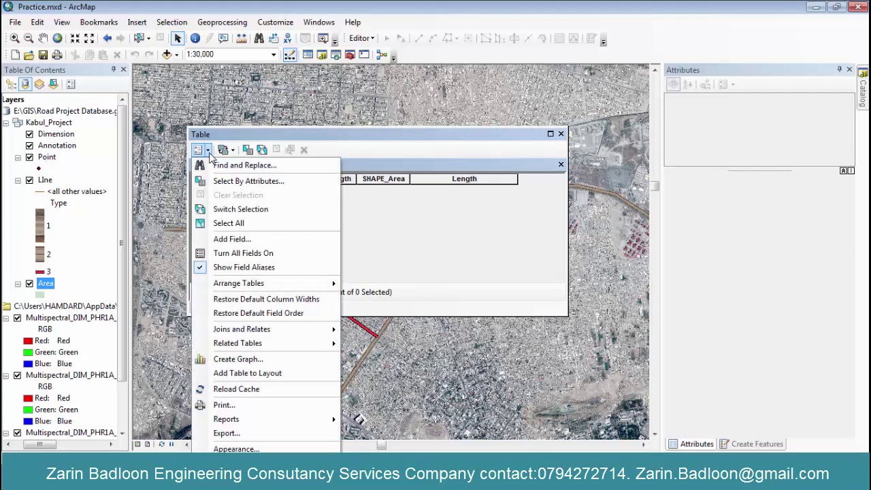
click(252, 243)
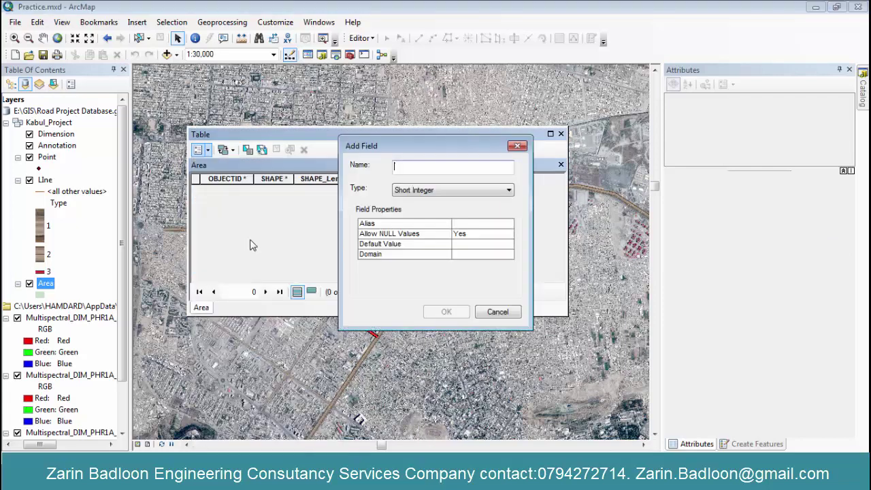
text(Name)
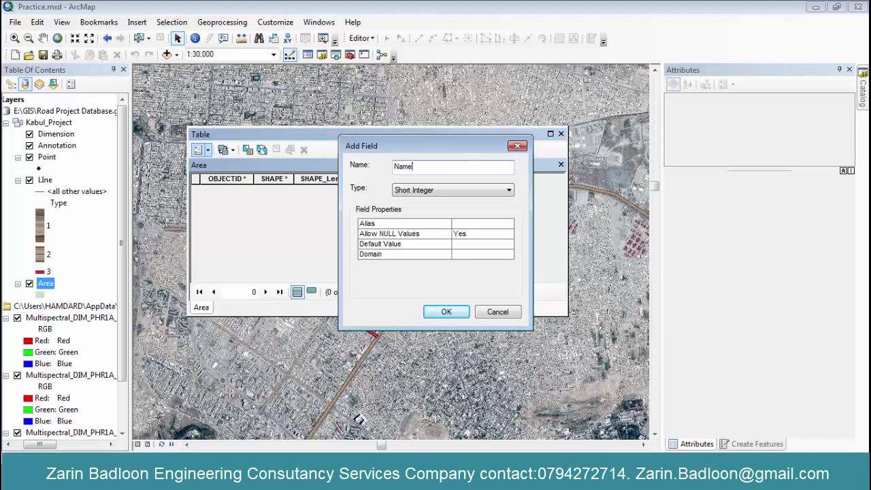
click(412, 194)
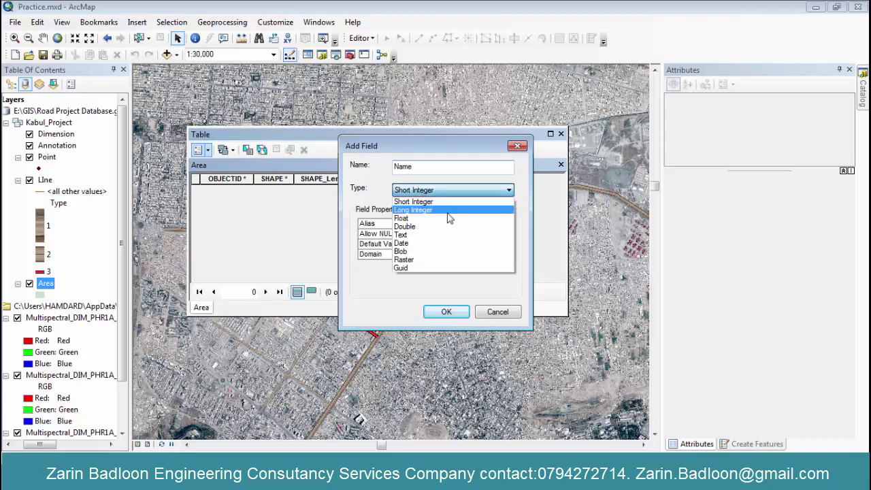
click(454, 236)
click(446, 312)
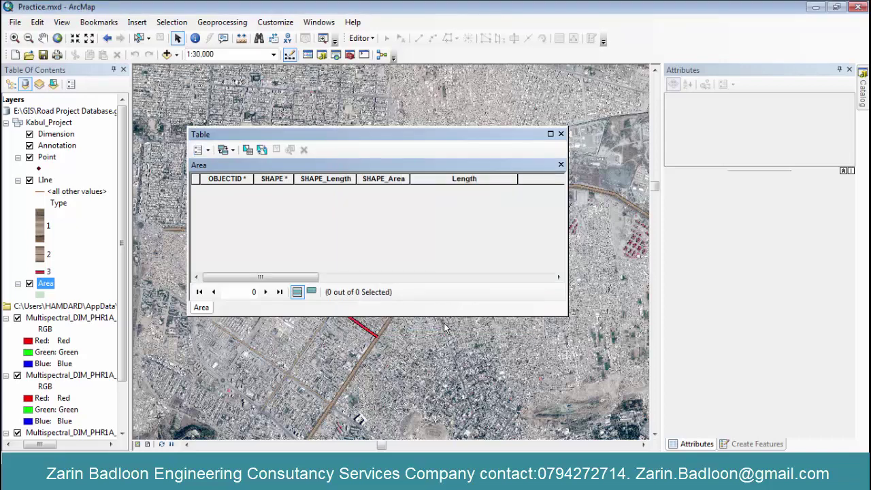
click(207, 151)
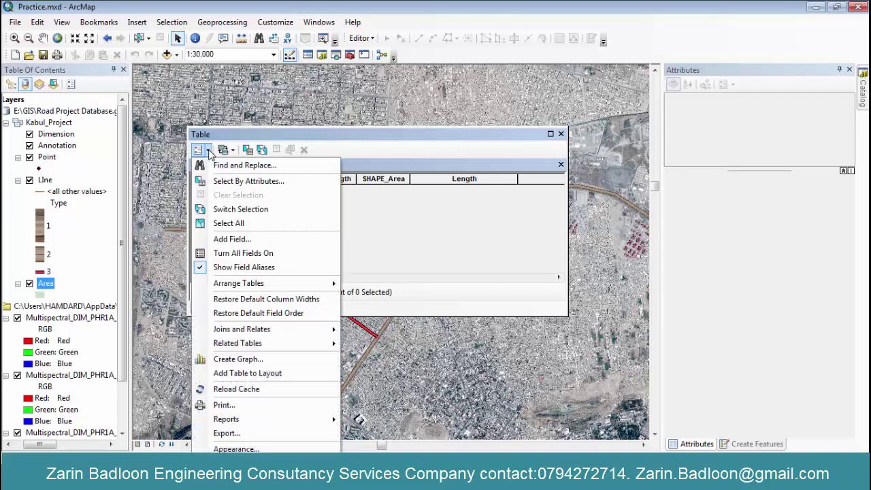
click(425, 213)
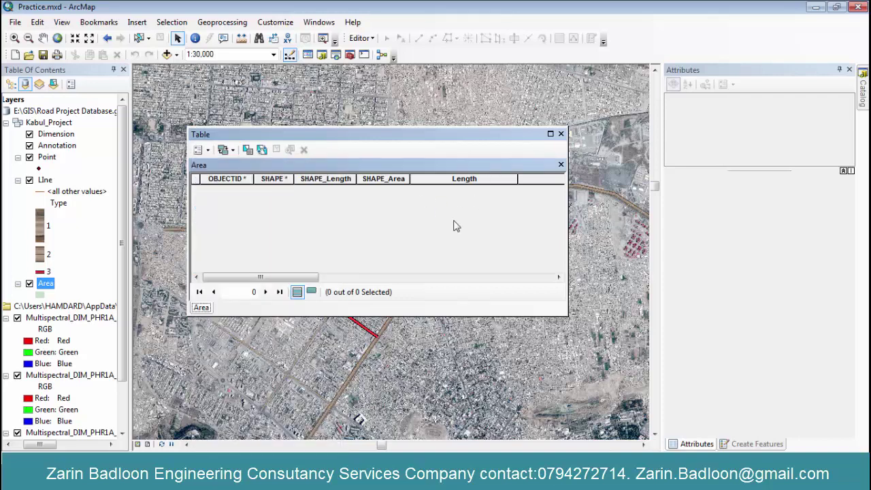
- Close the Area attribute table and start an edit session with the Area template set to Polygon construction
drag(310, 279, 487, 306)
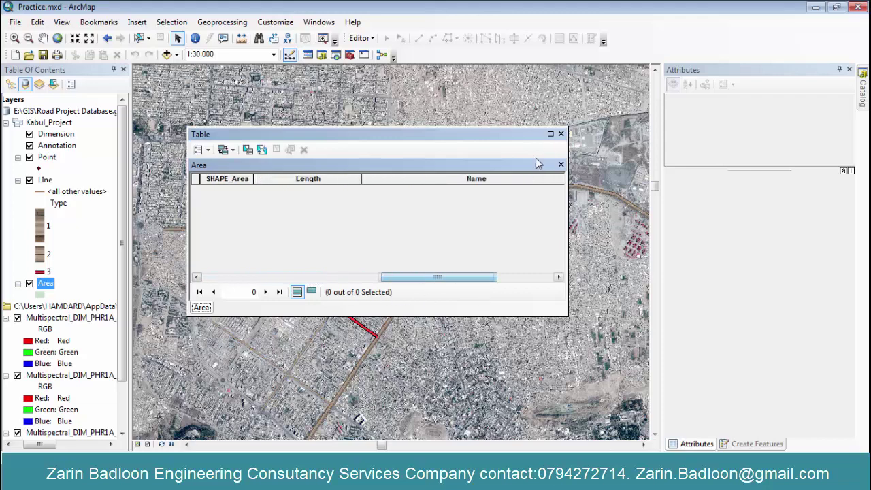
click(561, 134)
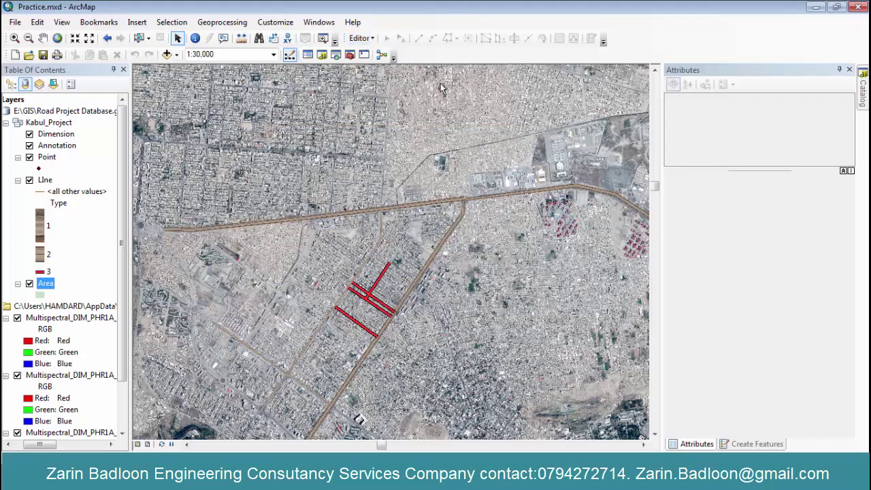
click(365, 39)
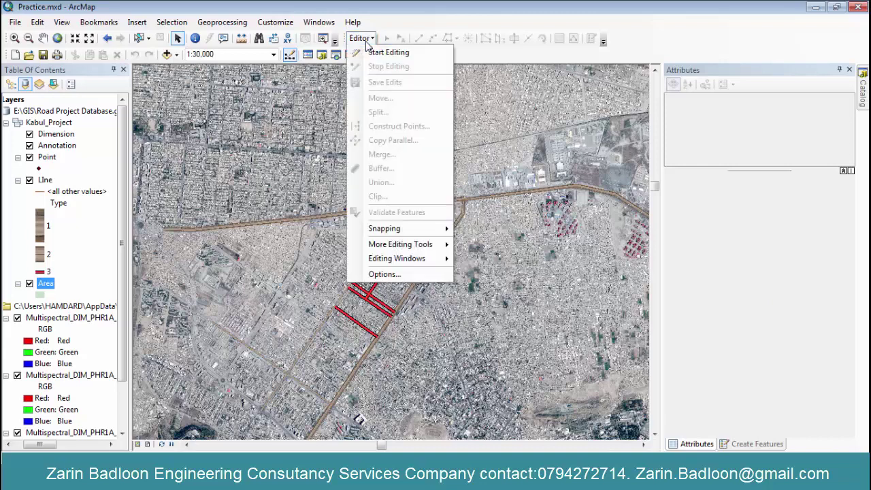
click(381, 53)
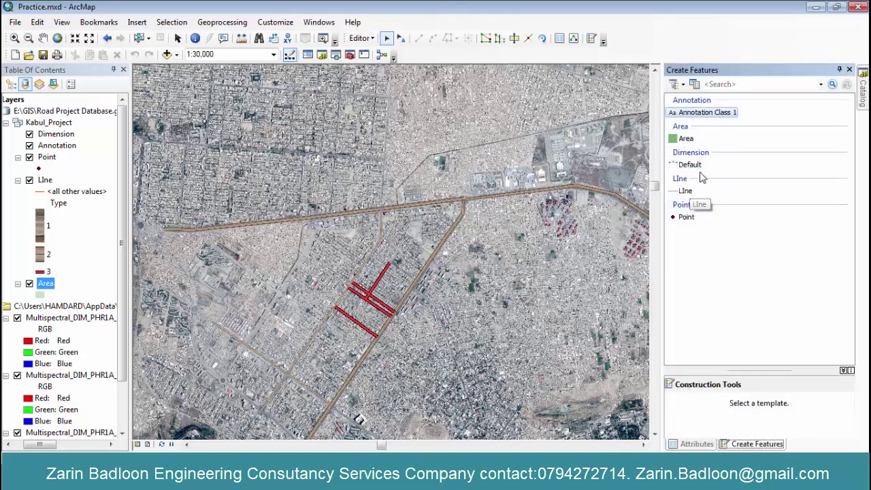
click(687, 138)
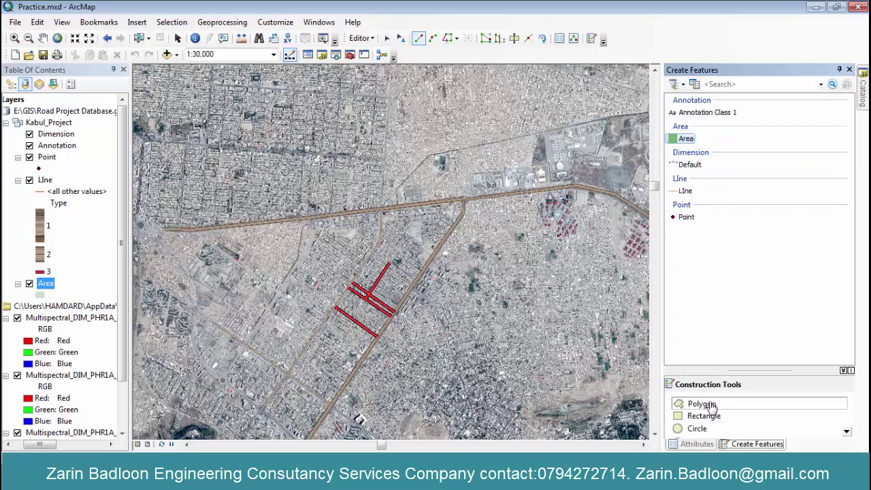
click(701, 404)
- Start an Area polygon at the road junction south of the airport and trace its southern edge to the runway's eastern tip
scroll(448, 217, up, 2)
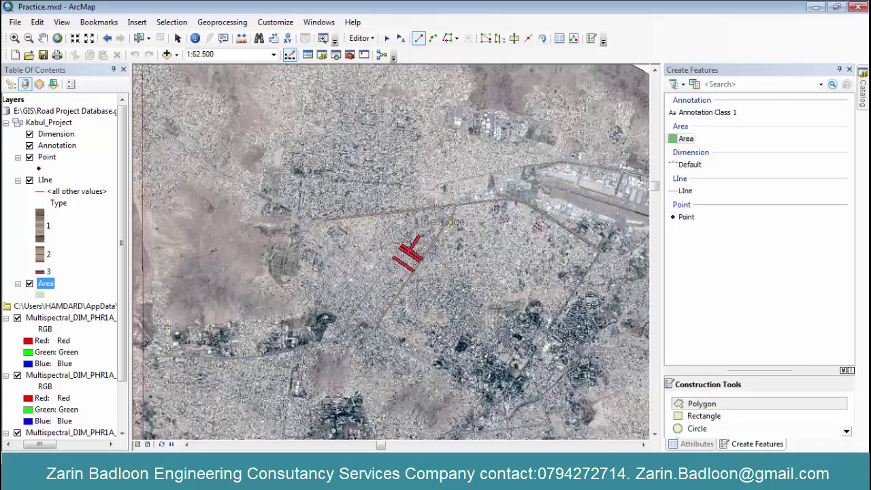
scroll(292, 252, up, 1)
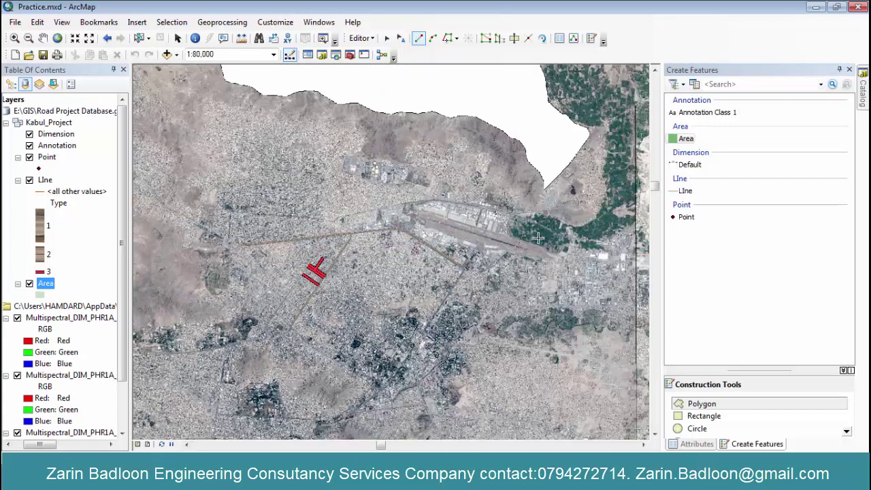
scroll(572, 232, down, 1)
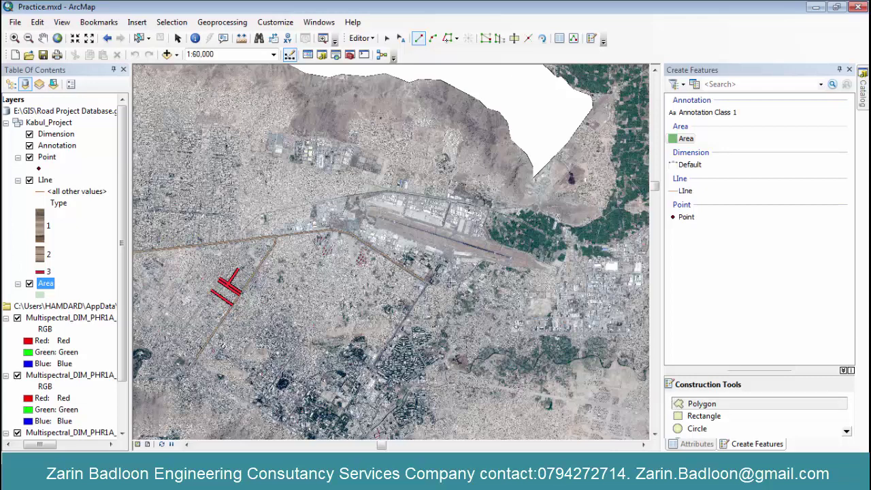
scroll(440, 242, down, 3)
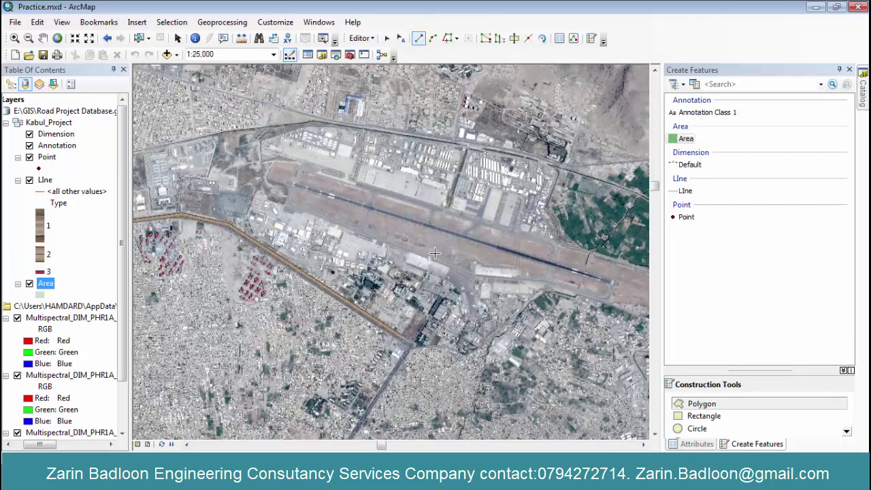
click(414, 339)
click(491, 338)
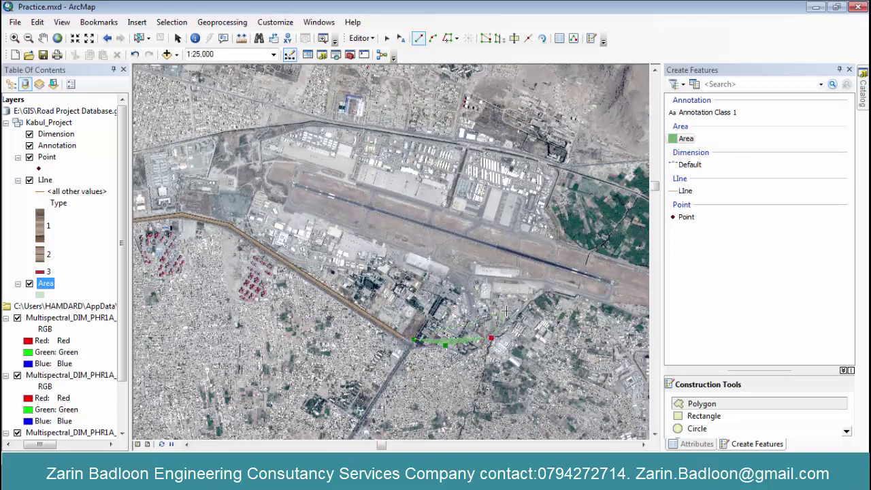
click(530, 295)
double_click(590, 293)
scroll(428, 301, up, 2)
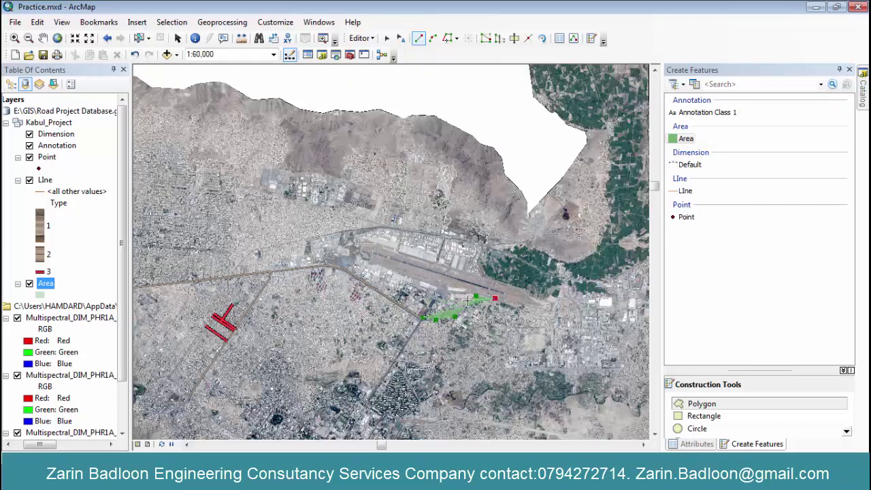
click(529, 308)
click(555, 308)
click(559, 299)
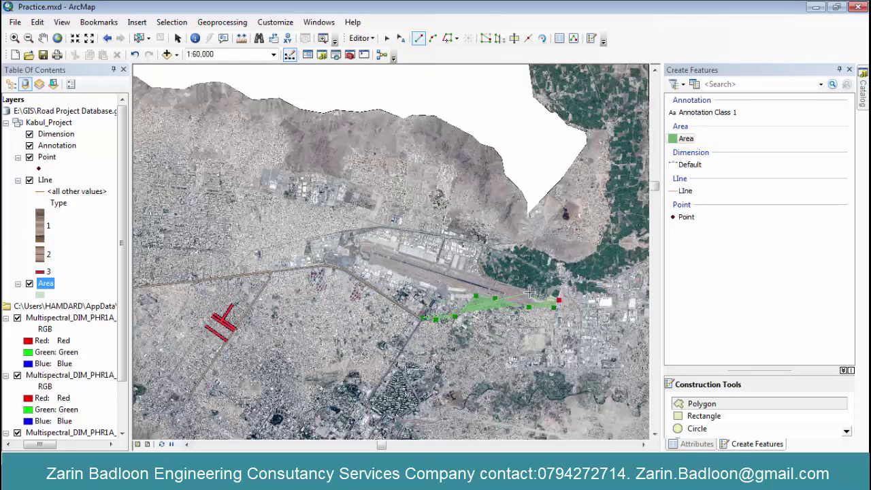
- Trace the airport's northern boundary from the runway's eastern tip back to the western end of the site
click(517, 288)
click(482, 271)
click(484, 260)
click(486, 242)
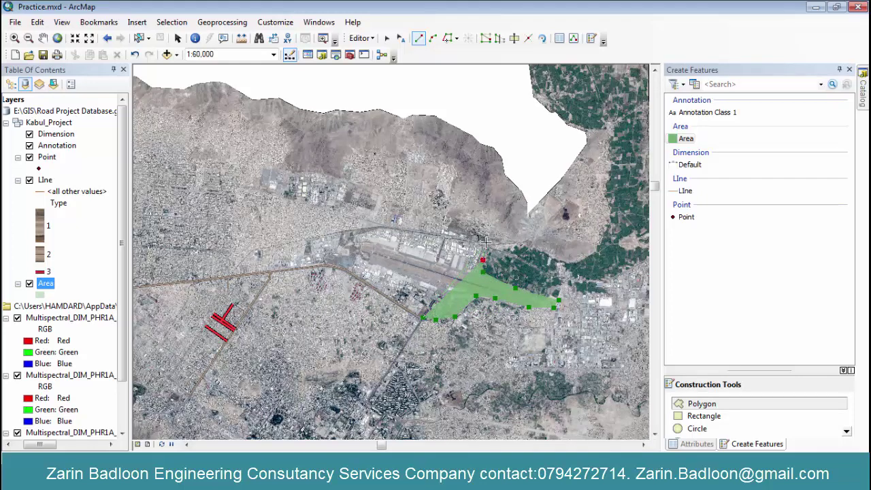
click(426, 237)
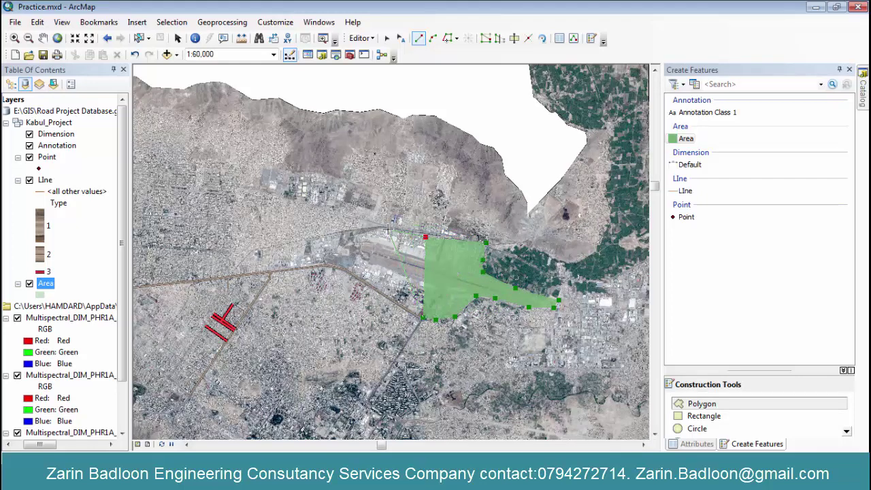
click(378, 228)
click(349, 242)
click(333, 250)
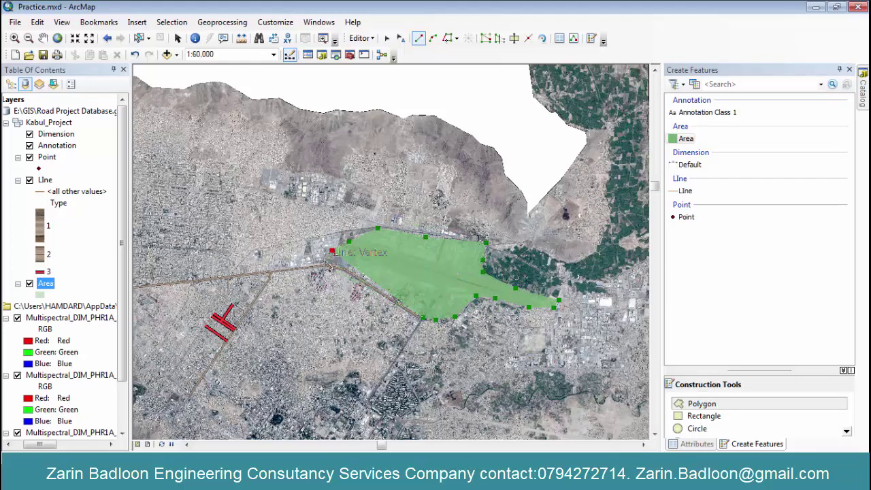
- Finish the airport polygon along the main road at its western end and set its Name to Kabul Airport
click(327, 266)
click(340, 269)
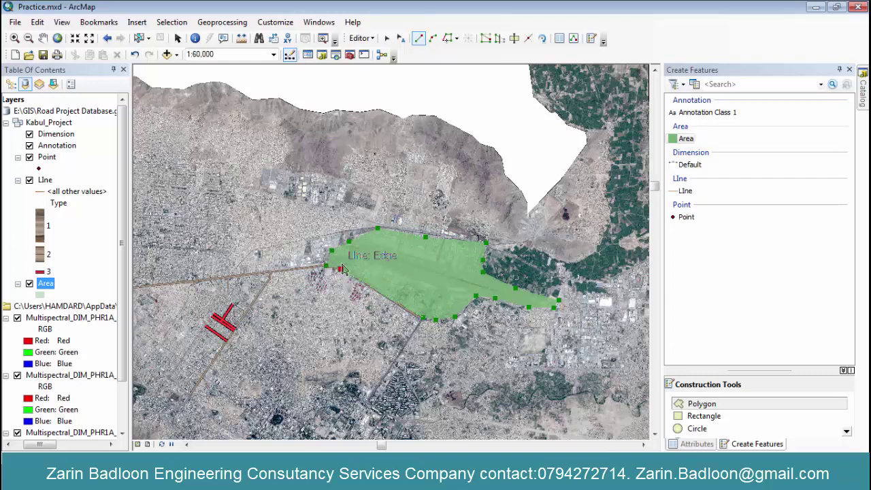
right_click(354, 274)
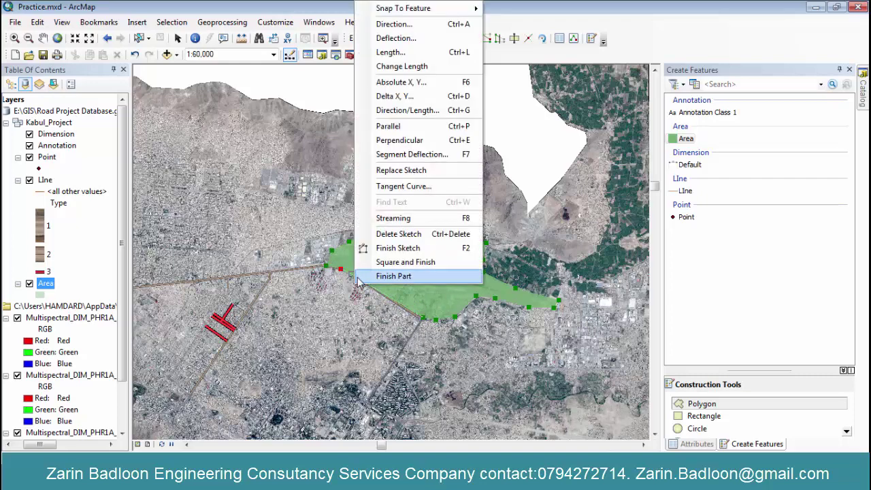
click(382, 250)
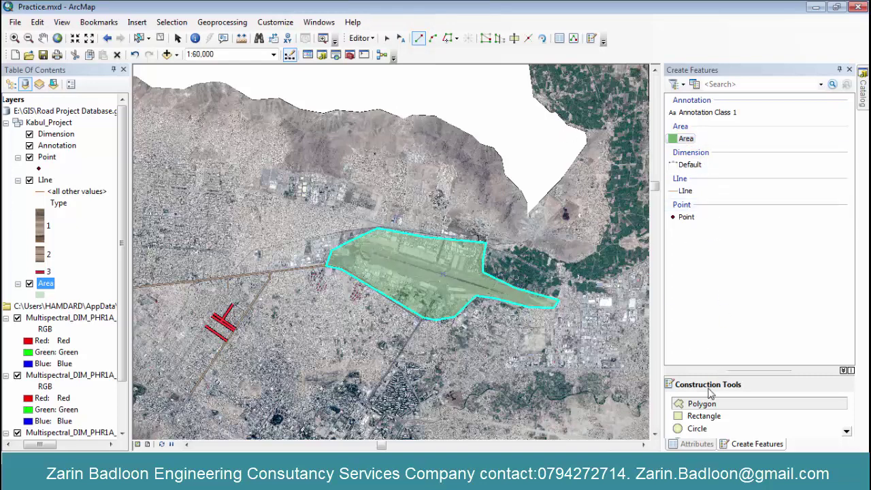
click(711, 445)
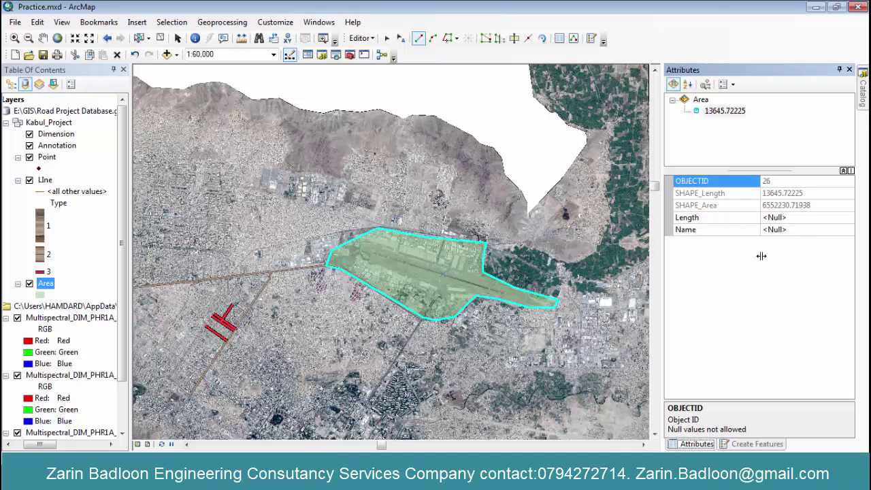
click(793, 230)
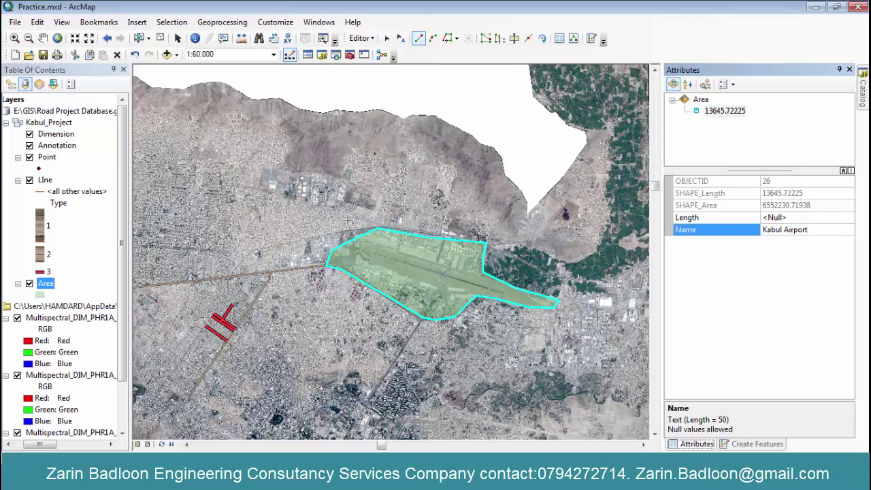
- Start a second Area polygon at the airport's eastern tip and trace the farmland's southern edge to the image seam
scroll(347, 220, up, 2)
scroll(341, 232, down, 2)
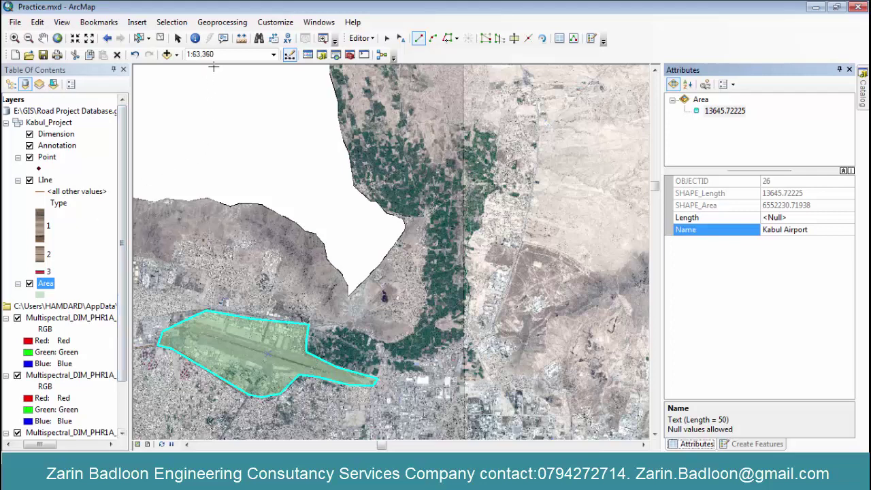
click(377, 379)
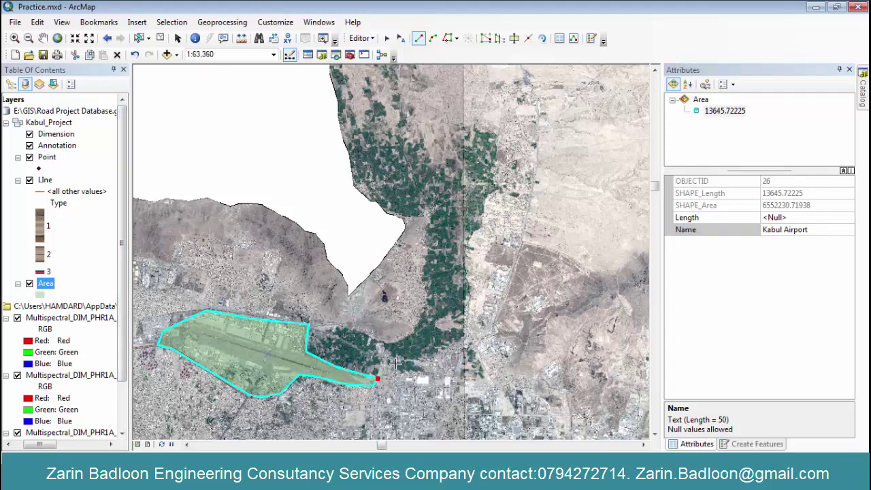
click(395, 364)
click(424, 373)
click(445, 353)
click(464, 336)
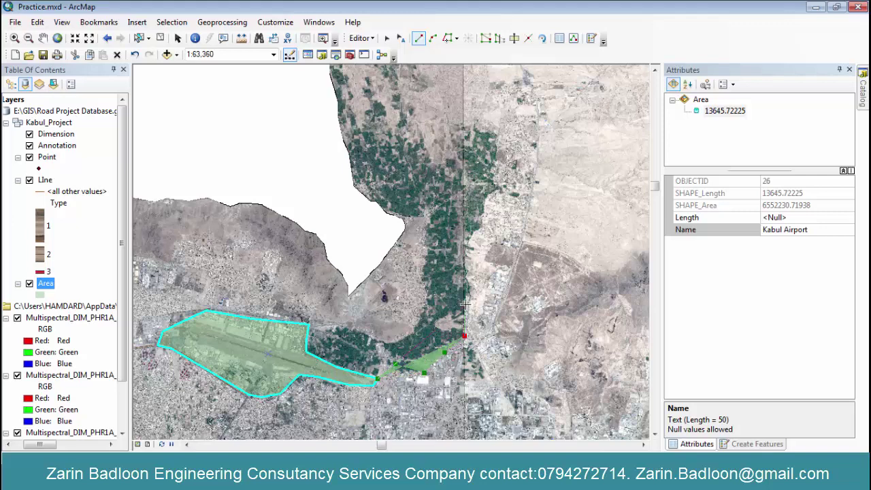
- Continue the farmland polygon northward along the eastern edge of the green vegetation
click(467, 298)
click(466, 260)
click(467, 242)
click(480, 226)
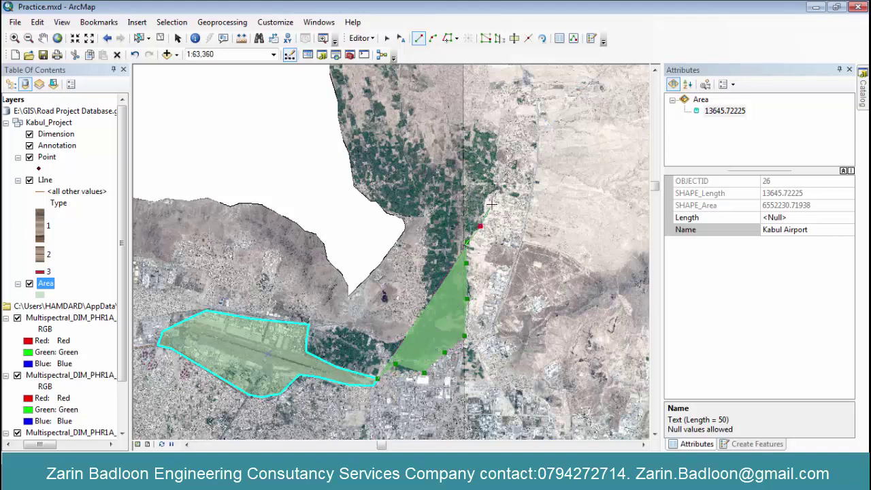
click(491, 194)
click(499, 187)
click(492, 177)
click(499, 155)
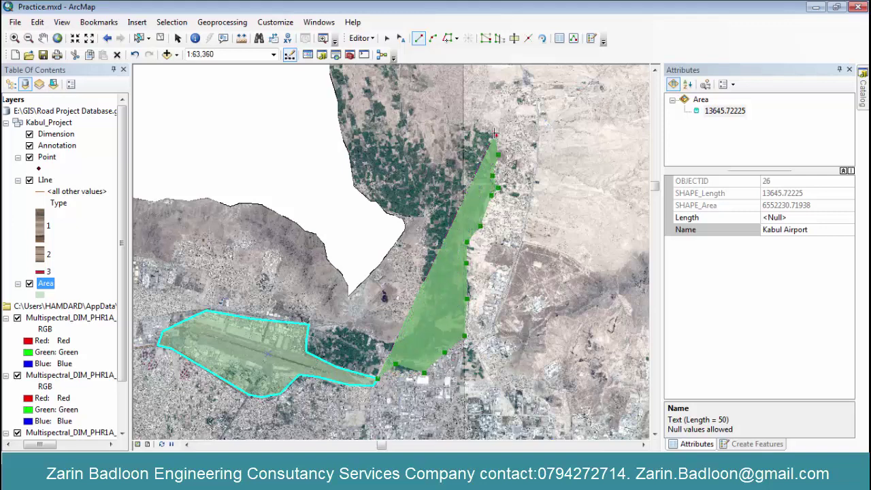
- Trace the farmland's northern edge westward to the border of the satellite image
click(495, 135)
click(484, 125)
click(472, 142)
click(446, 142)
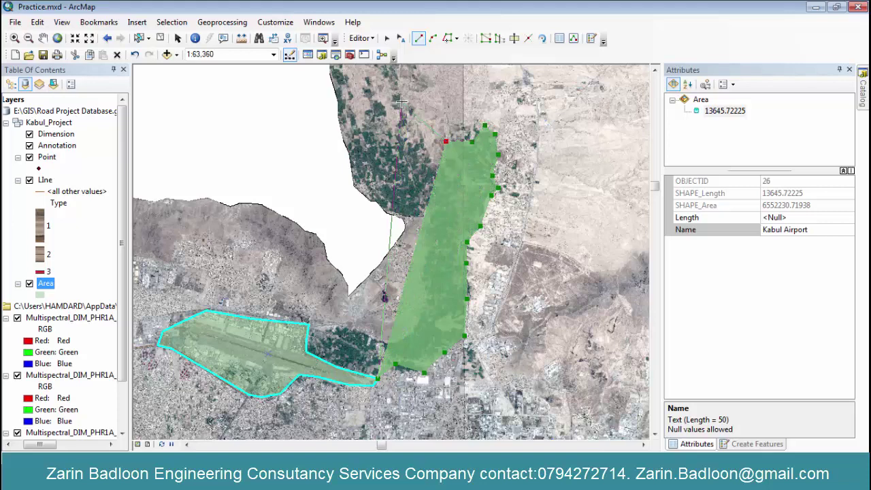
click(402, 102)
click(367, 79)
click(342, 124)
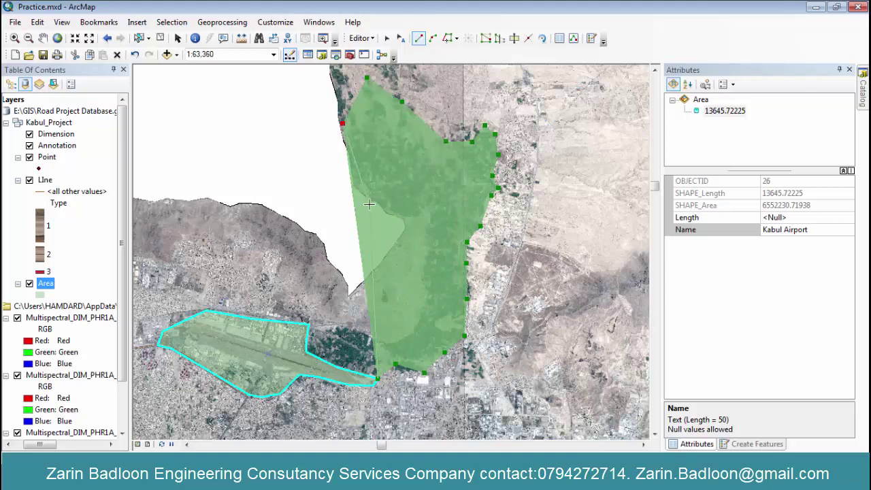
- Continue the farmland polygon along the image border and around the tip of the blank area to the narrow green strip
click(355, 188)
click(377, 201)
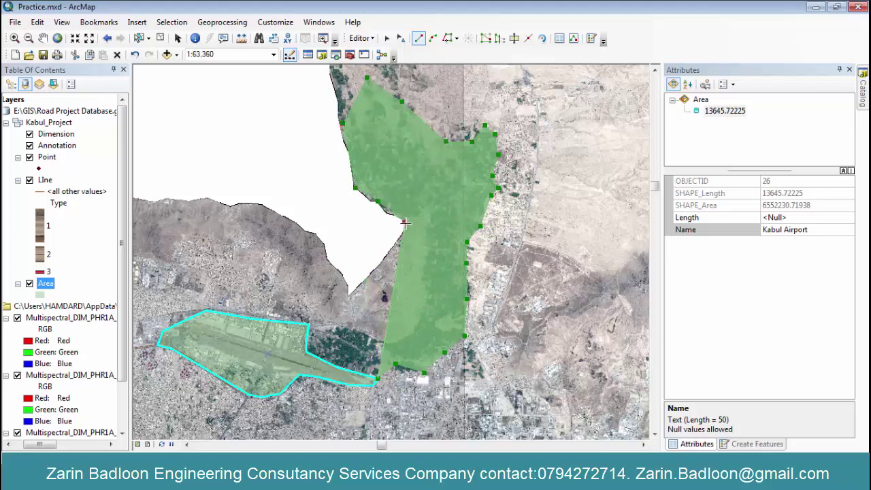
click(404, 223)
click(395, 247)
click(413, 218)
click(427, 229)
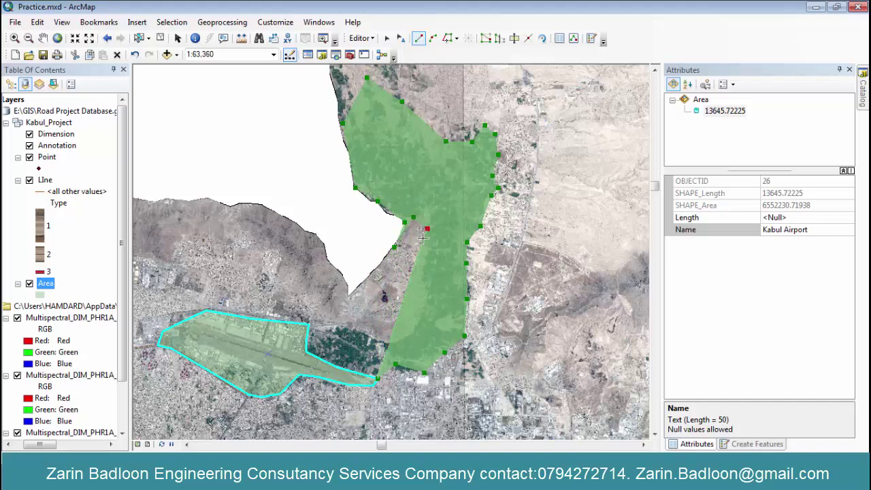
- Trace the farmland's inner western edge down to the airport and along the shared airport boundary
click(431, 287)
click(413, 329)
click(380, 335)
click(346, 327)
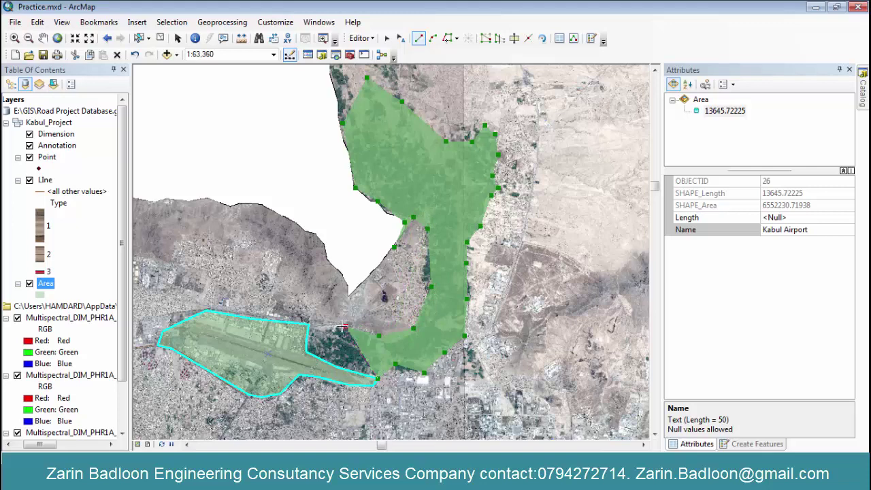
click(315, 326)
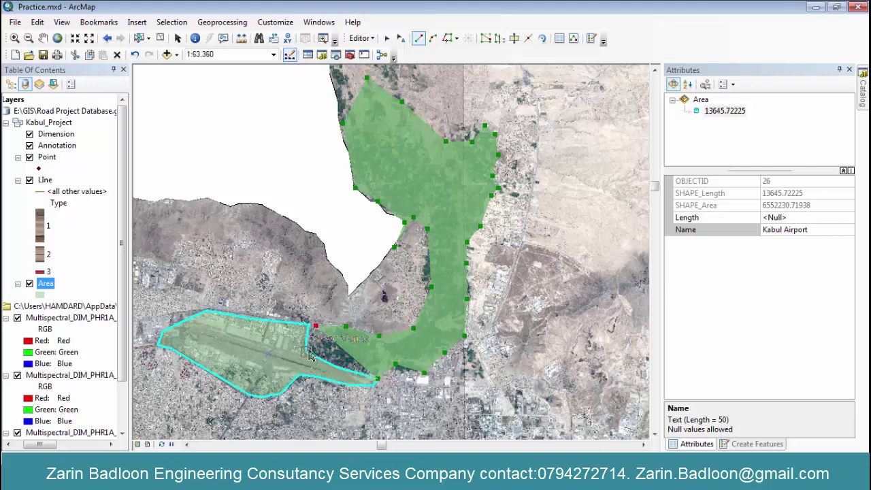
click(307, 352)
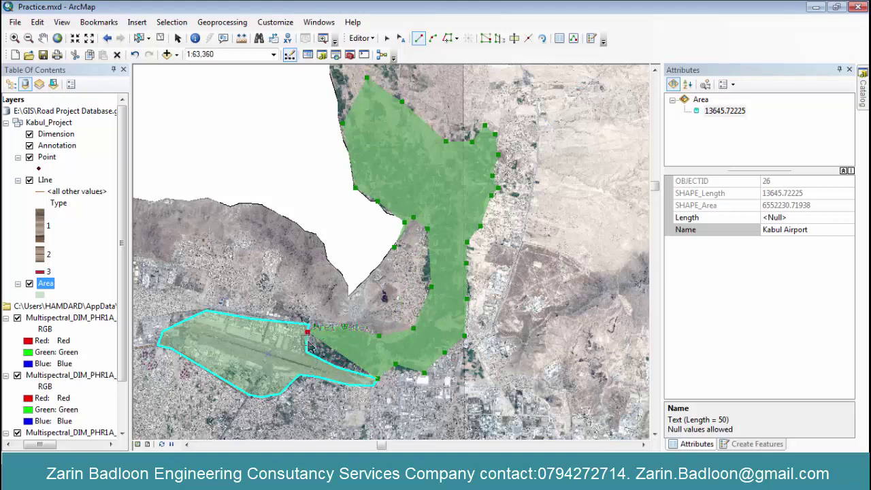
click(337, 367)
- Finish the farmland polygon sketch and set its Name to Agricultural Area
right_click(350, 376)
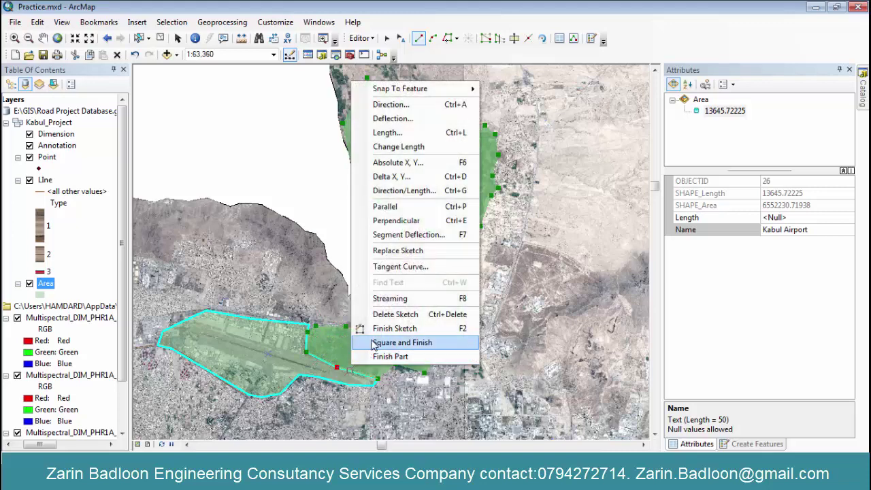
click(374, 330)
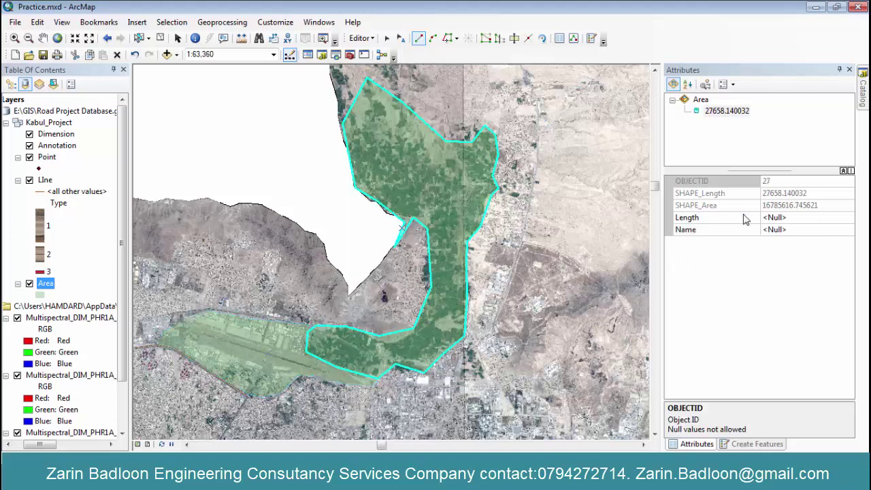
click(791, 229)
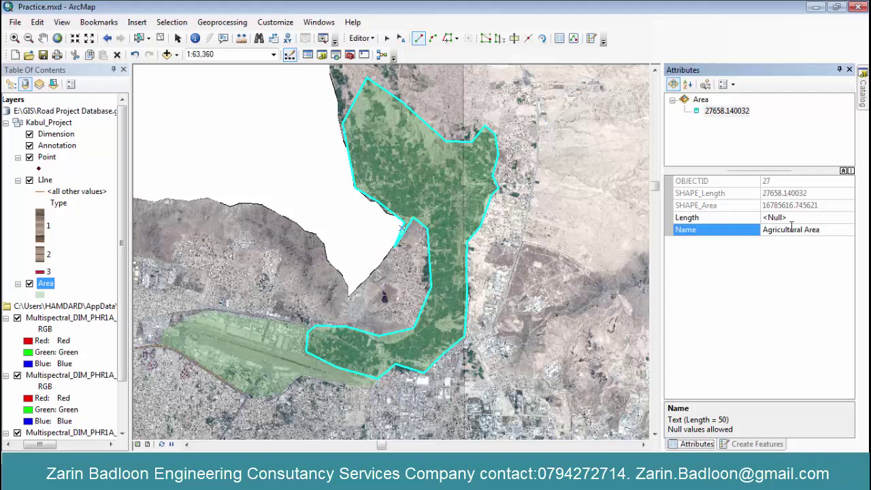
- Start an Area polygon on the dark green patch beside the central hills, tracing its southern and eastern edges up to its northern tip
scroll(520, 184, up, 4)
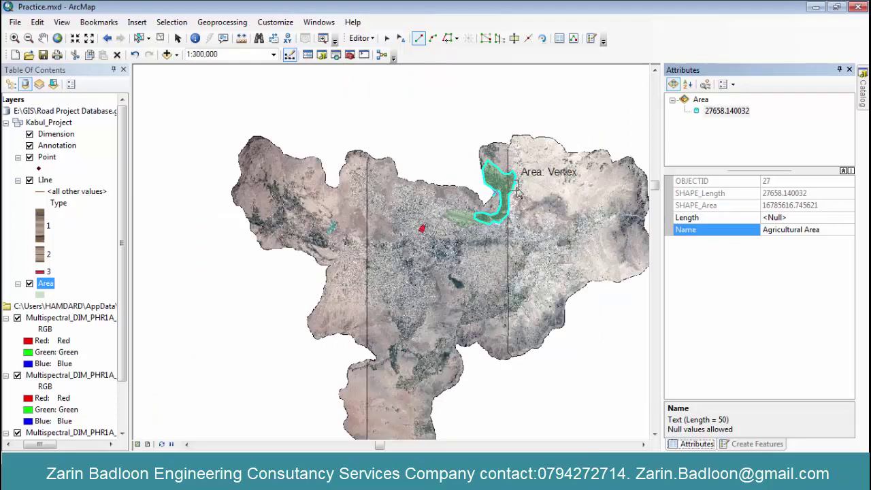
scroll(449, 282, down, 2)
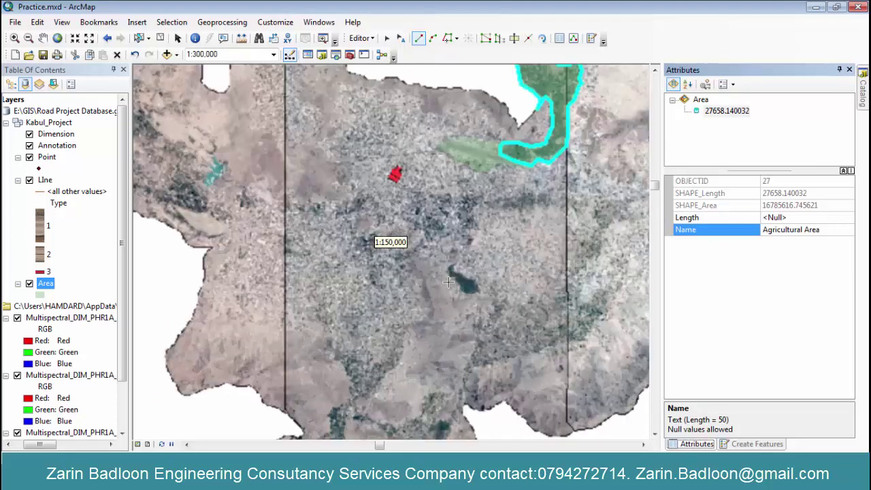
scroll(448, 282, down, 2)
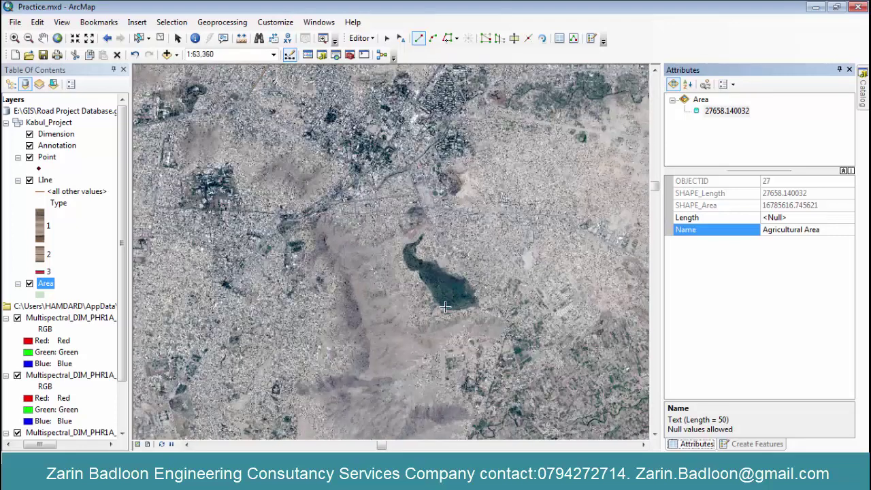
click(444, 308)
click(464, 311)
click(481, 301)
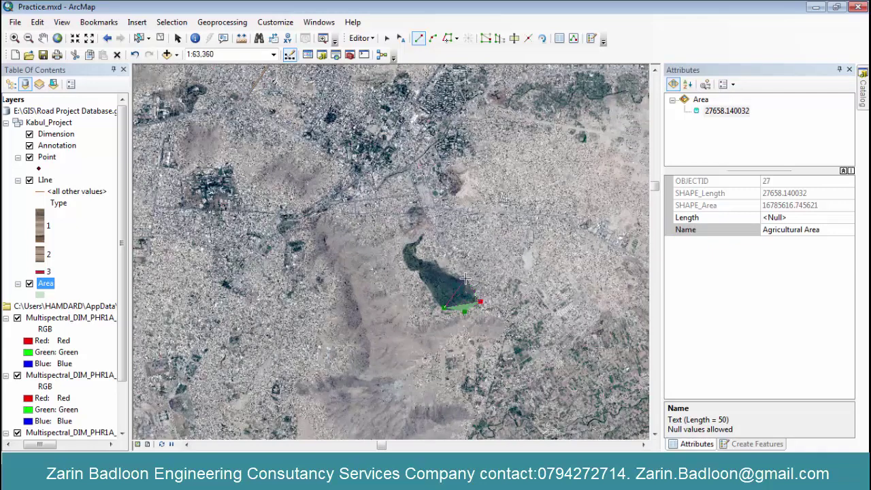
click(464, 275)
click(435, 261)
click(416, 255)
click(419, 233)
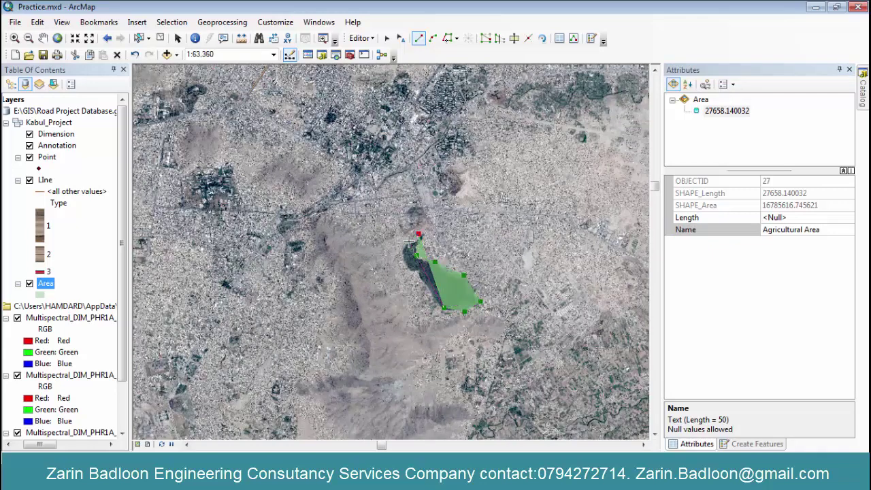
- Trace the green patch's western edge, finish the polygon and set its Name to Agricultural Area
click(405, 245)
click(399, 264)
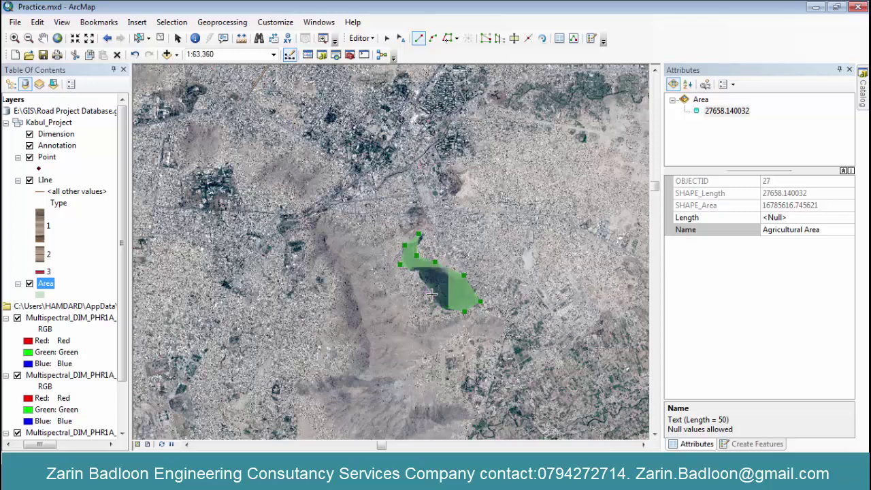
double_click(415, 271)
click(788, 230)
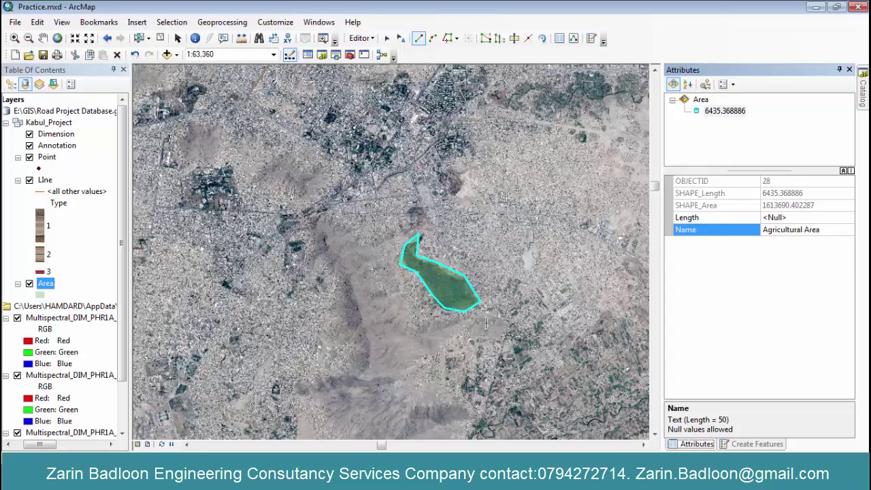
- Start an Area polygon on the dense housing district southwest of the airport, tracing its eastern side down to the bare ridge
scroll(486, 323, up, 5)
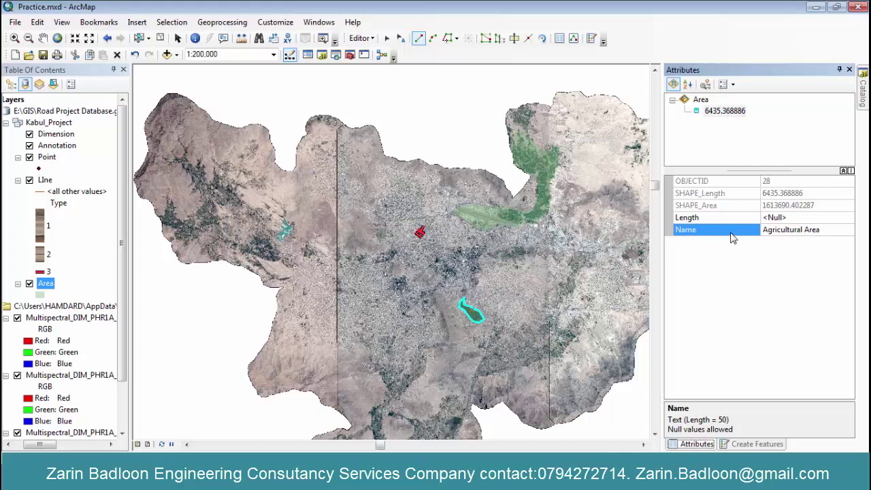
scroll(463, 302, down, 1)
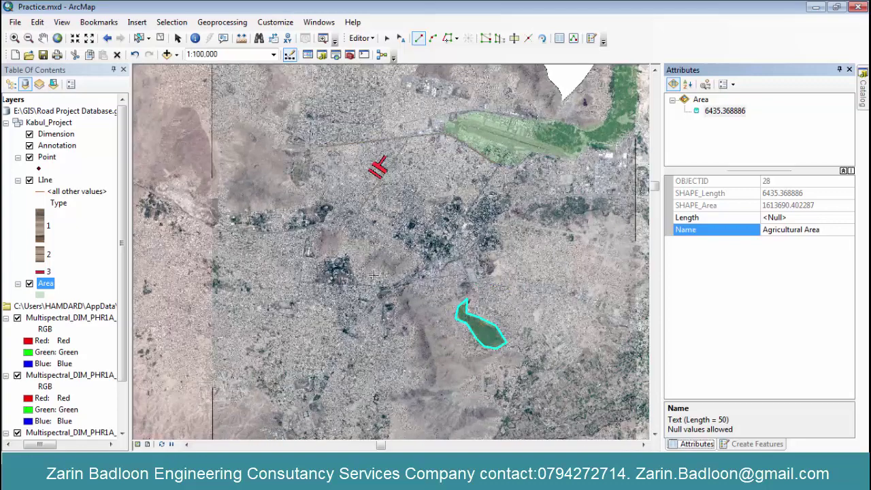
scroll(326, 256, down, 1)
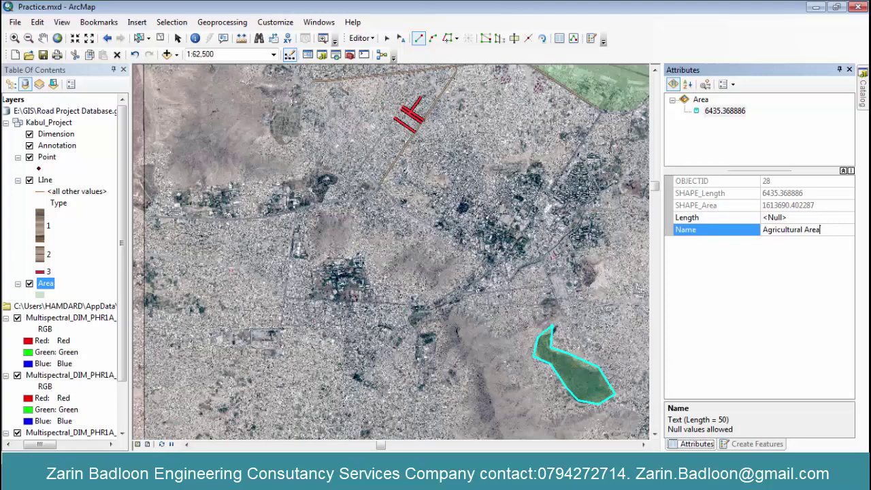
scroll(405, 340, up, 1)
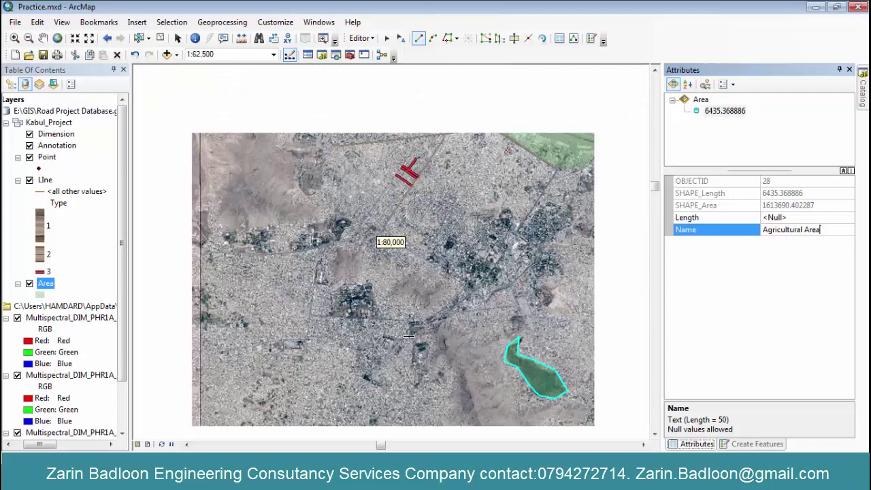
scroll(536, 146, down, 3)
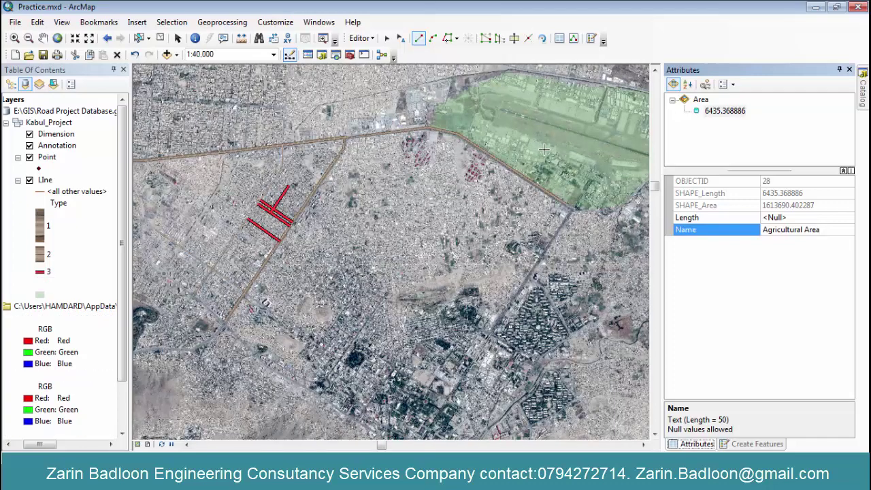
scroll(535, 150, down, 2)
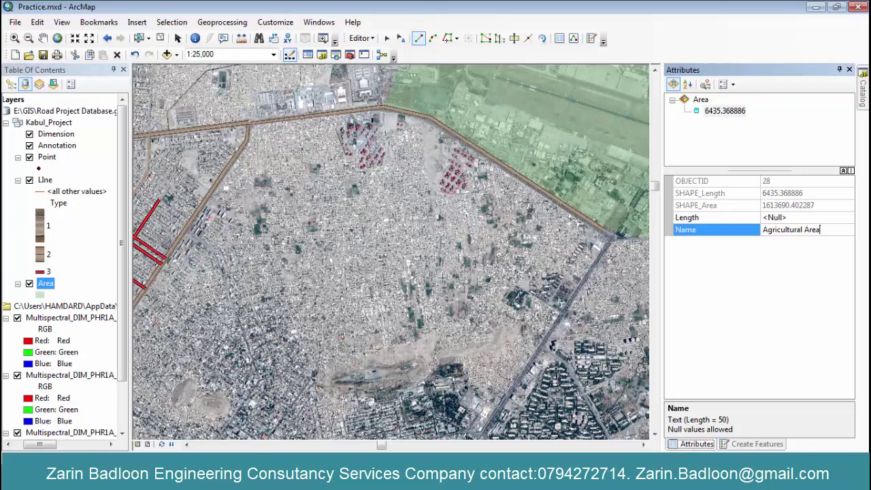
click(456, 250)
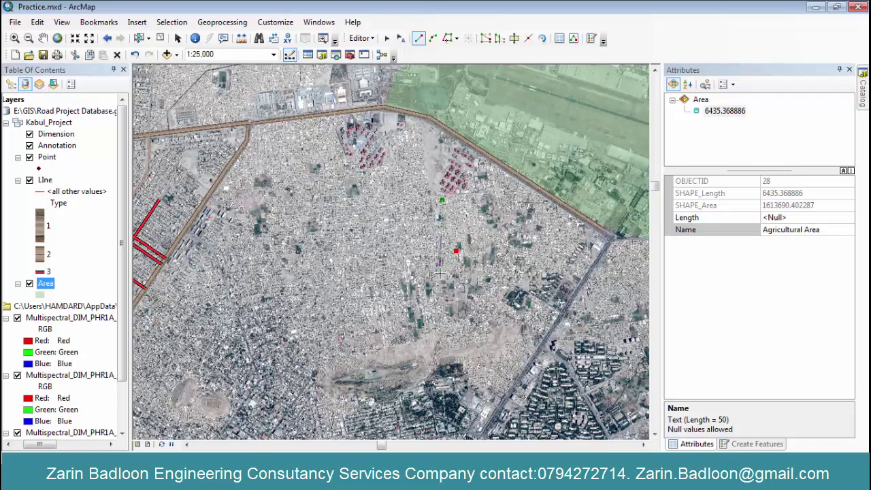
click(440, 274)
click(404, 258)
click(411, 319)
click(334, 357)
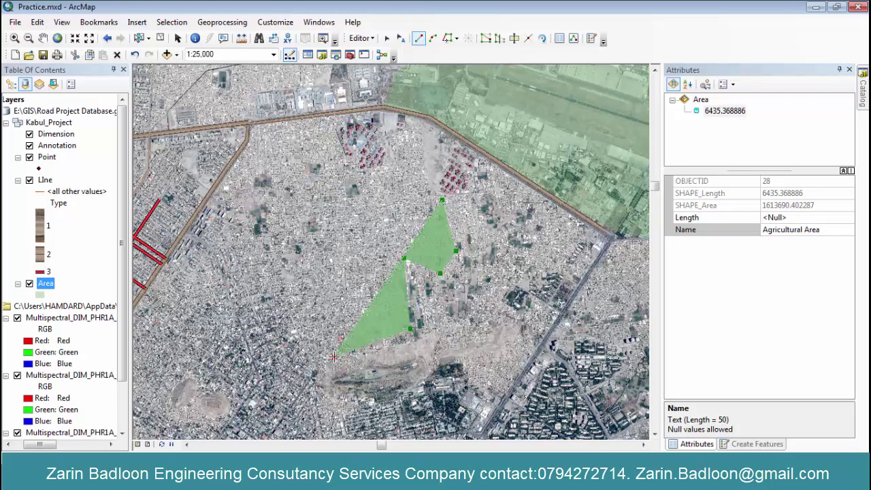
- Continue the housing district polygon around its southern tip and along its southwestern edge toward the road beside the red streets
click(303, 385)
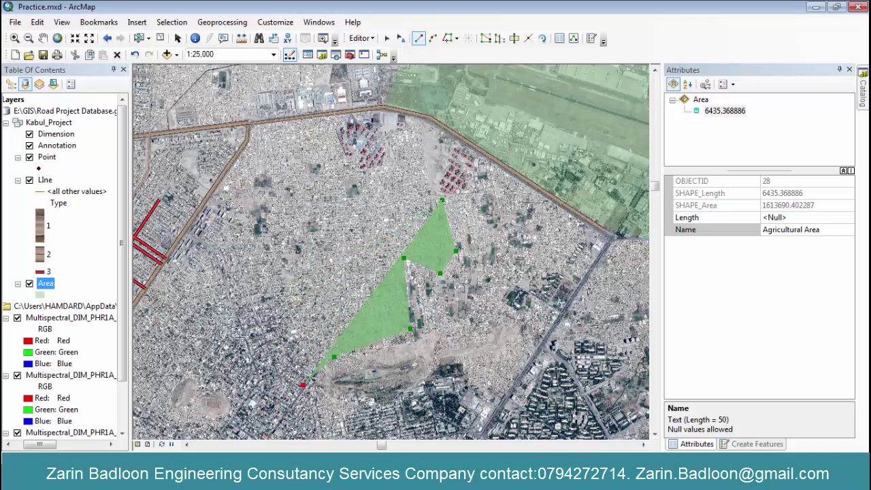
click(290, 416)
click(217, 385)
click(187, 348)
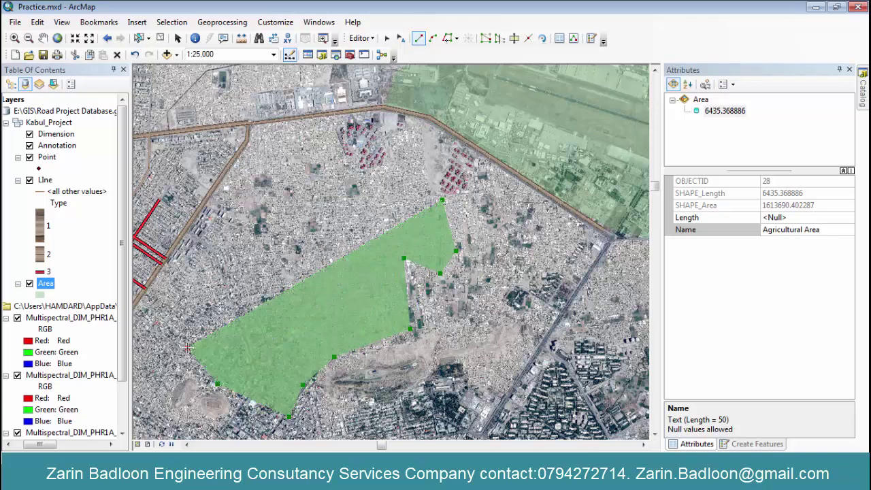
click(149, 314)
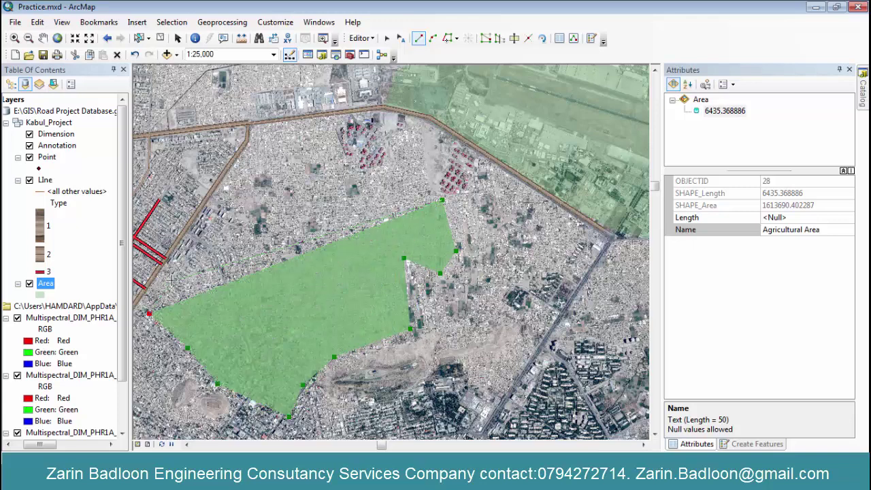
- Trace the district's northwestern and northern edges, finish the polygon and set its Name to Planned Area
click(220, 256)
click(242, 230)
click(278, 222)
click(303, 173)
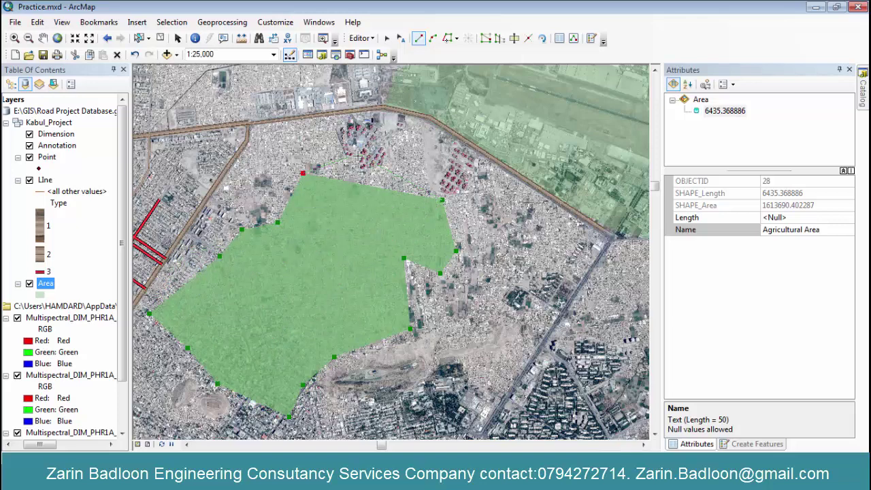
double_click(366, 168)
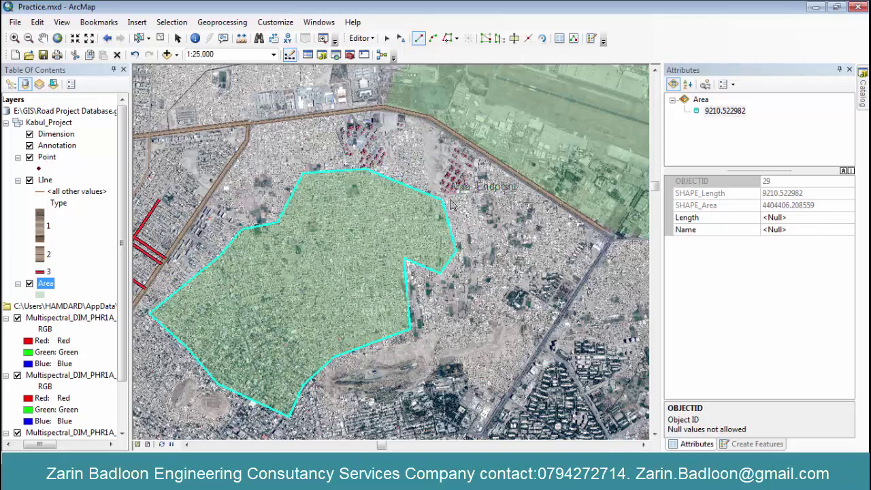
click(792, 229)
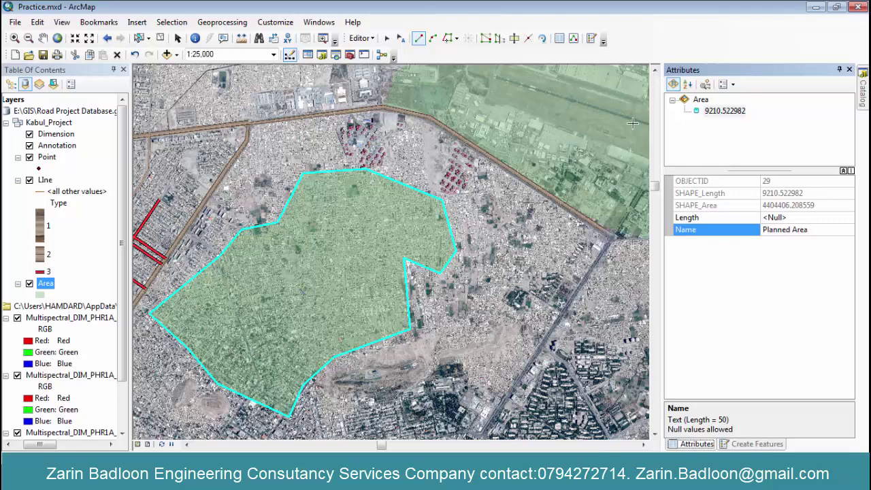
- Start another Area polygon on the housing blocks west of the central hills, placing vertices southwestward along their eastern edge
scroll(577, 139, up, 5)
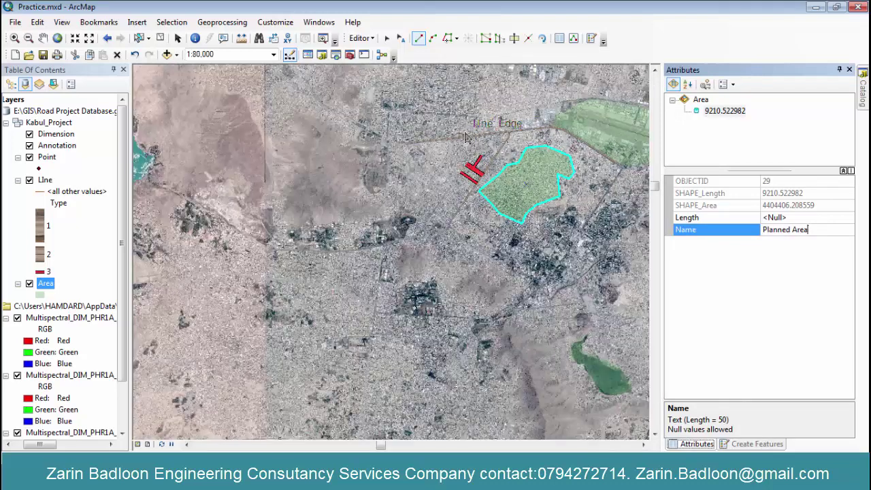
scroll(512, 300, down, 2)
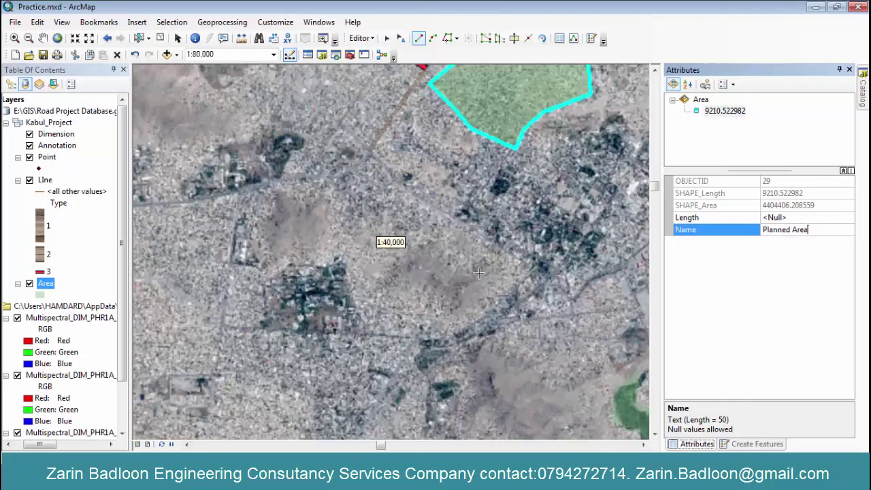
scroll(241, 221, up, 2)
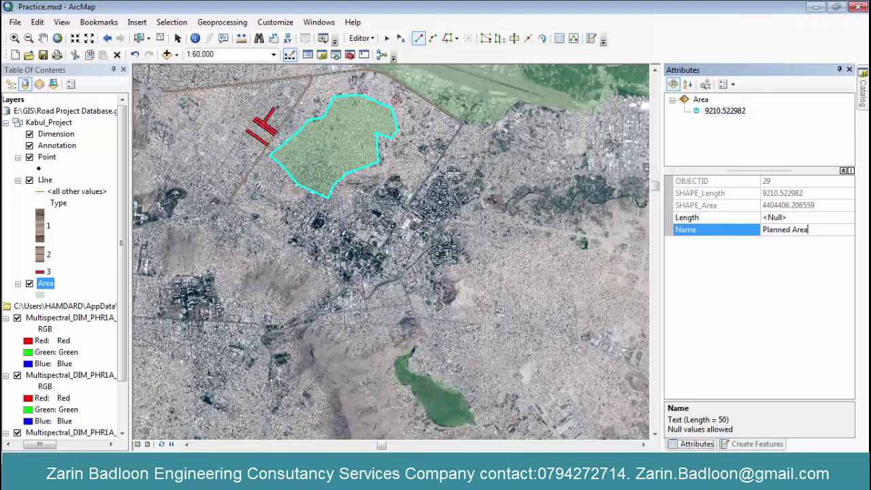
scroll(498, 191, down, 1)
scroll(402, 235, up, 2)
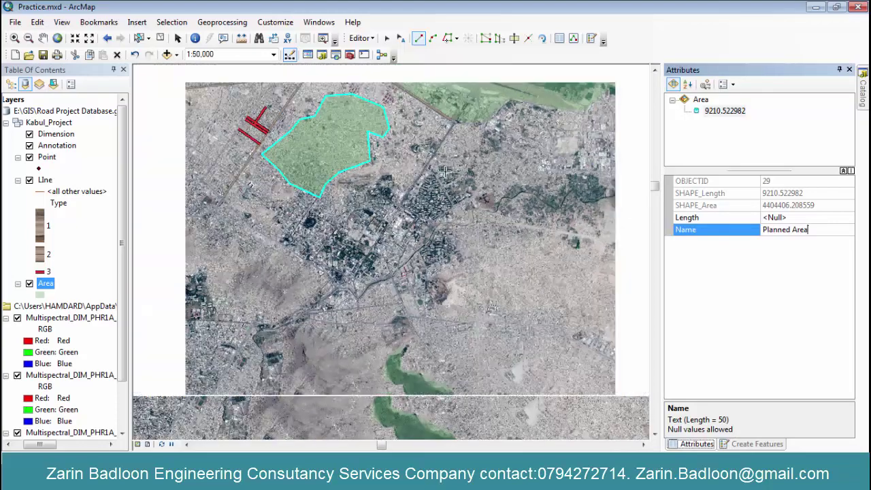
click(258, 318)
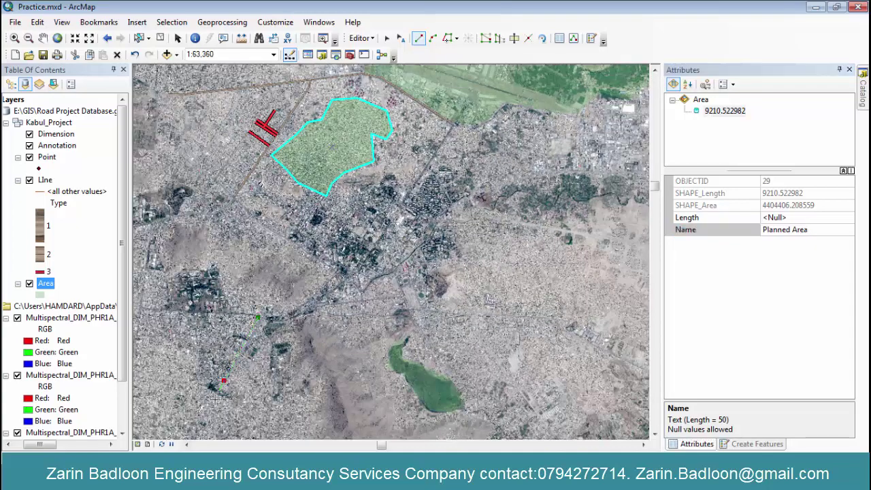
scroll(350, 253, up, 6)
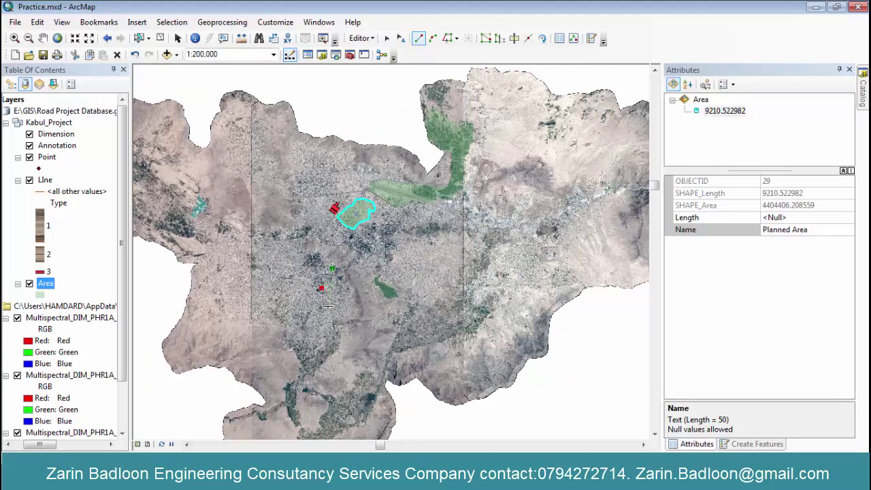
click(321, 288)
scroll(307, 287, down, 5)
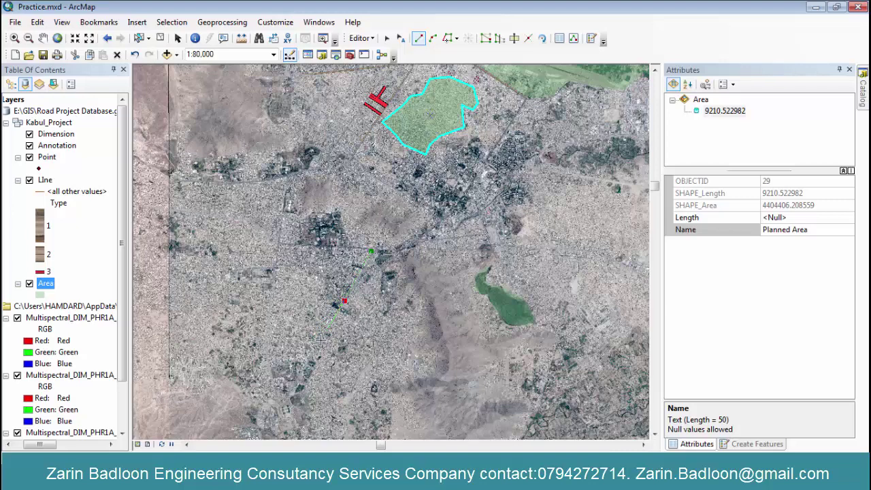
- Trace the blocks' southern and western edges, finish the polygon and set its Name to Planned Area
click(333, 318)
click(279, 314)
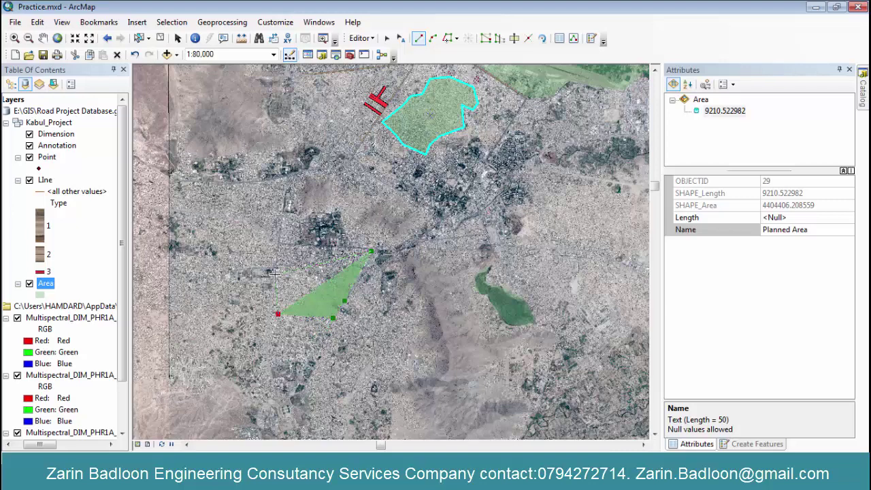
click(275, 268)
double_click(283, 242)
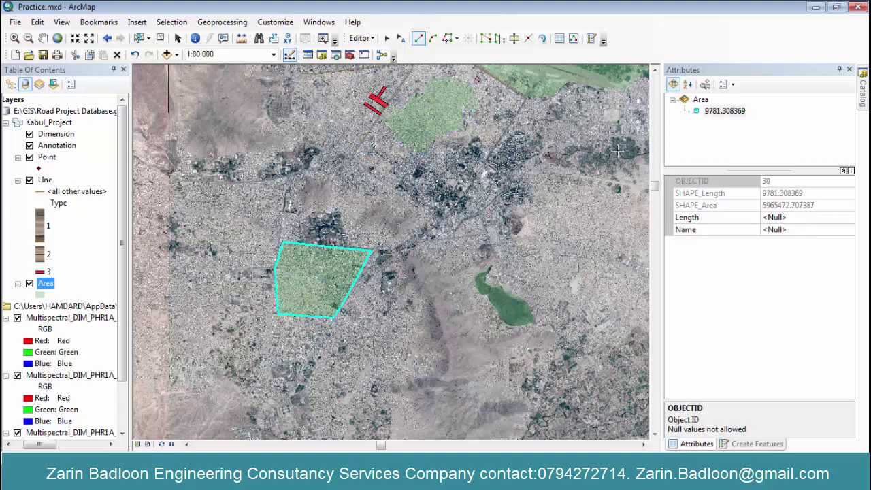
click(801, 230)
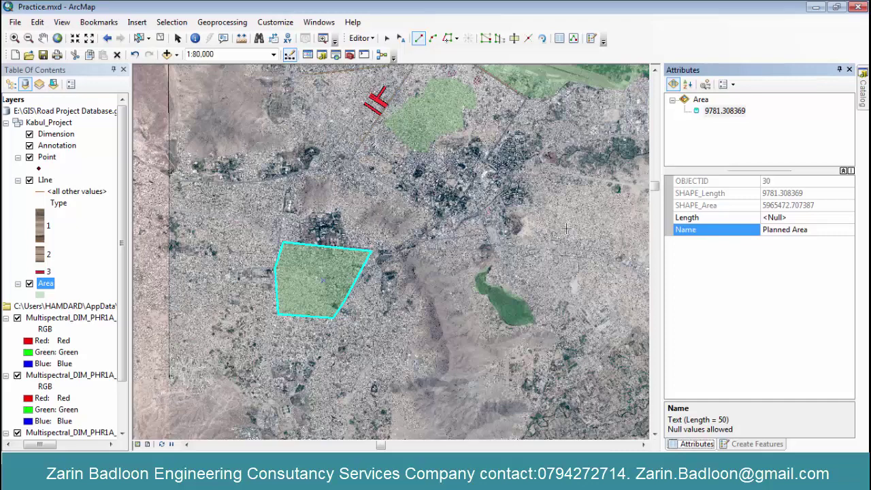
- Draw an Area polygon around the long built-up strip southwest of the second planned area, following the foot of the hills
scroll(249, 188, up, 1)
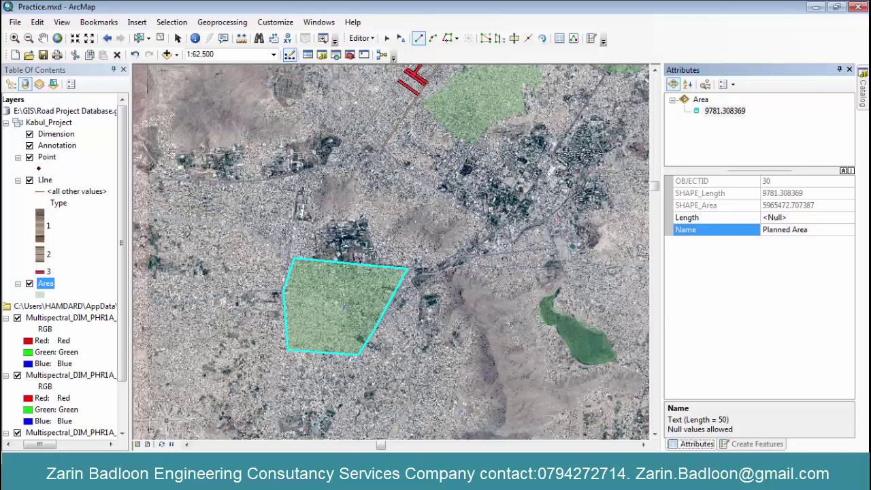
scroll(340, 217, down, 2)
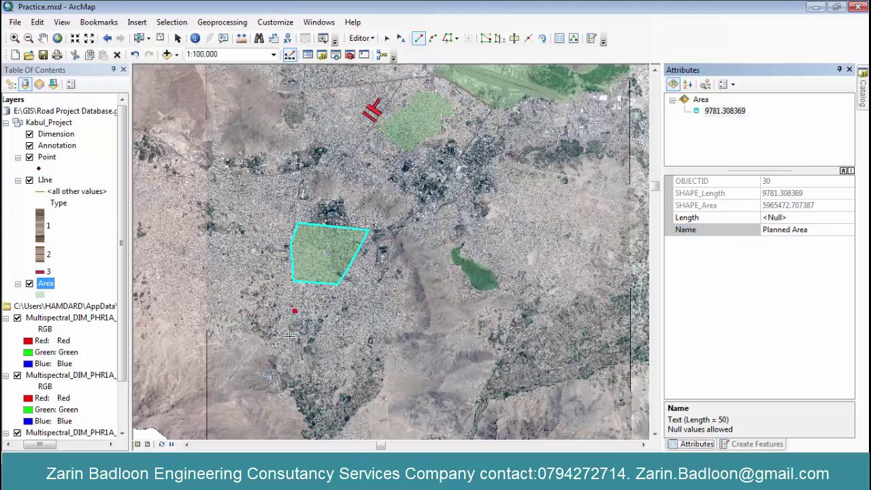
click(285, 347)
click(253, 324)
click(225, 335)
click(194, 314)
click(158, 302)
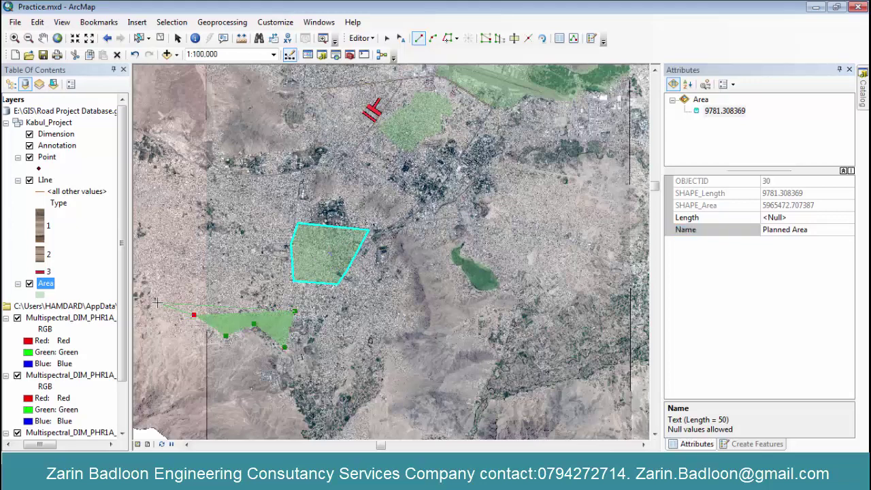
click(152, 270)
double_click(171, 256)
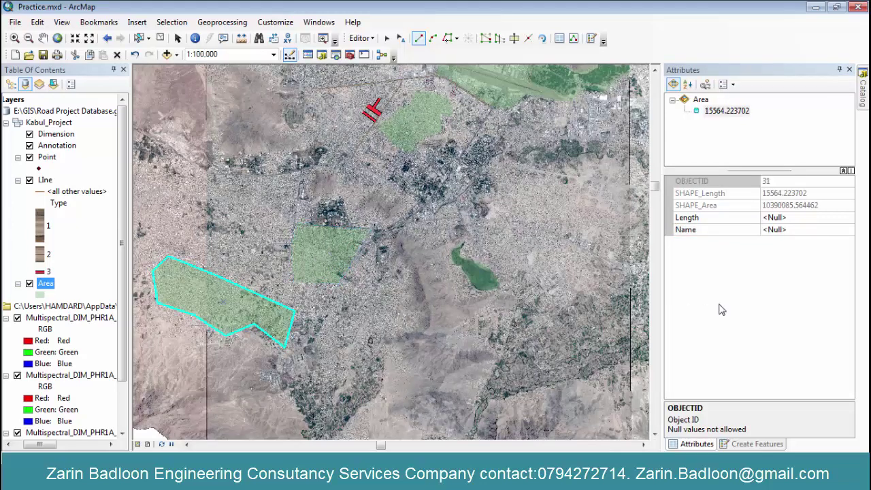
- Set the Name of the long southwestern polygon to non Planned Area
click(777, 229)
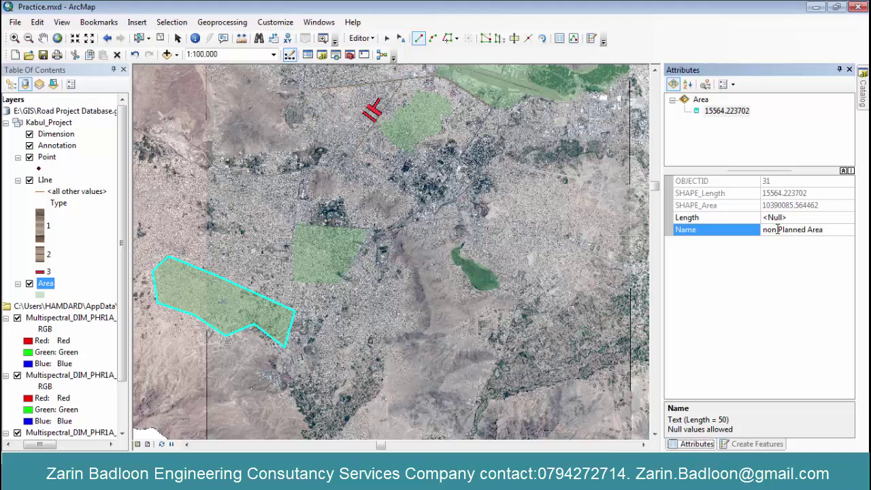
- Draw an Area polygon around the built-up valley in the northwest of the city and set its Name to non Planned Area
scroll(463, 320, up, 3)
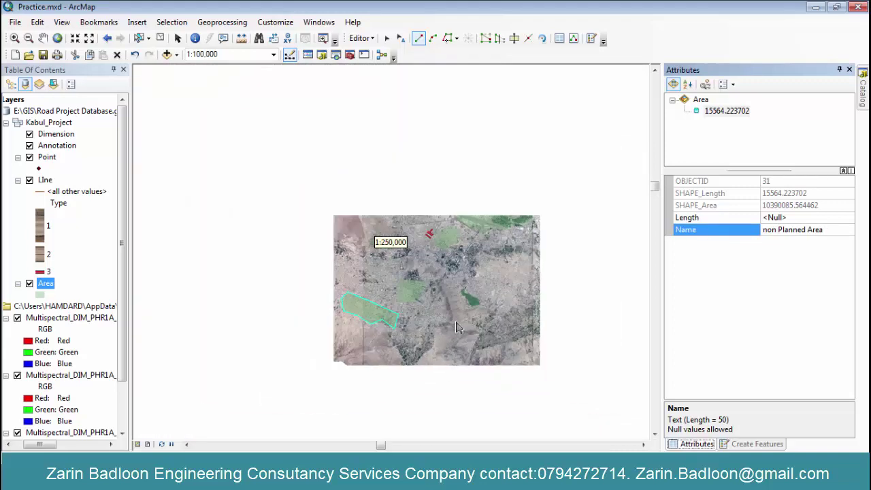
scroll(373, 234, down, 3)
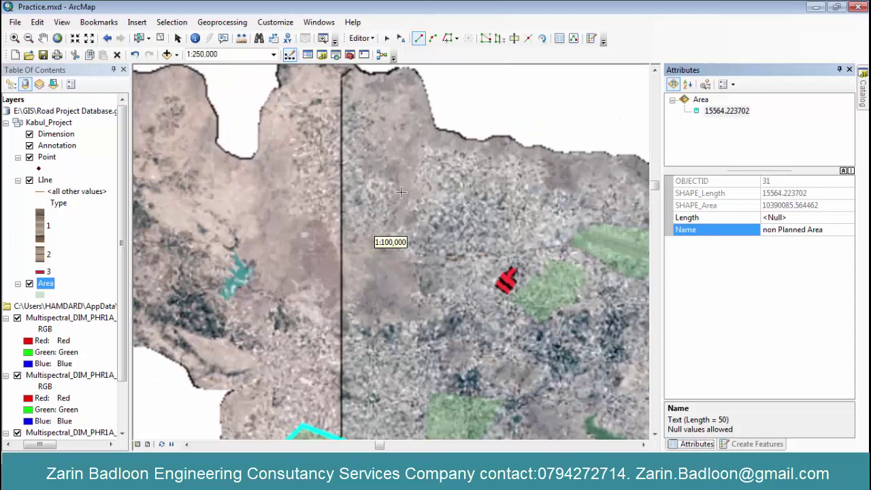
click(391, 210)
click(359, 233)
click(308, 201)
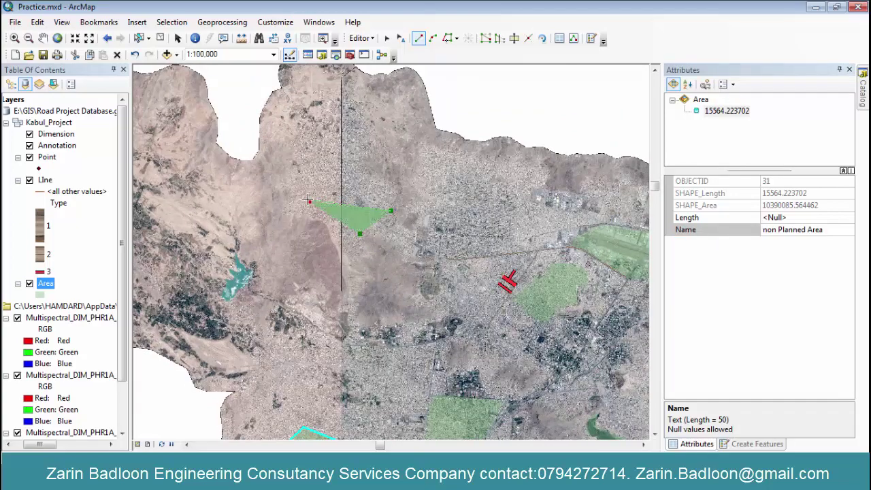
click(308, 143)
click(327, 104)
click(370, 103)
double_click(365, 155)
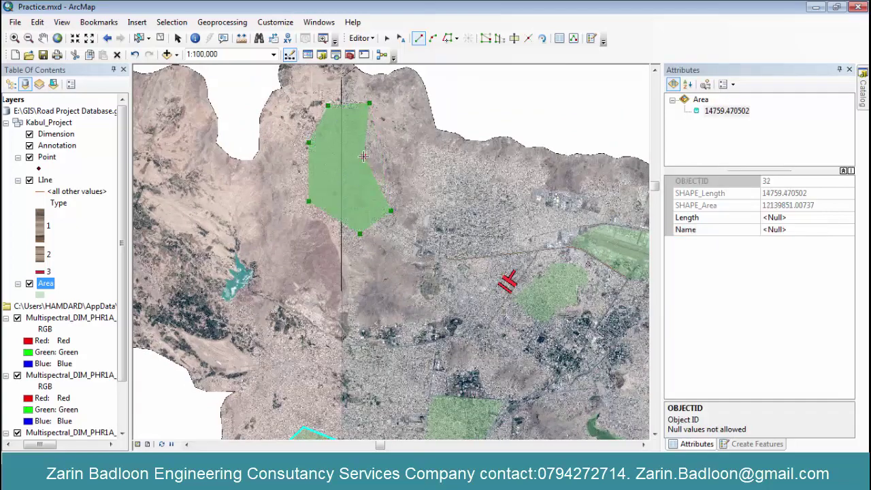
click(783, 229)
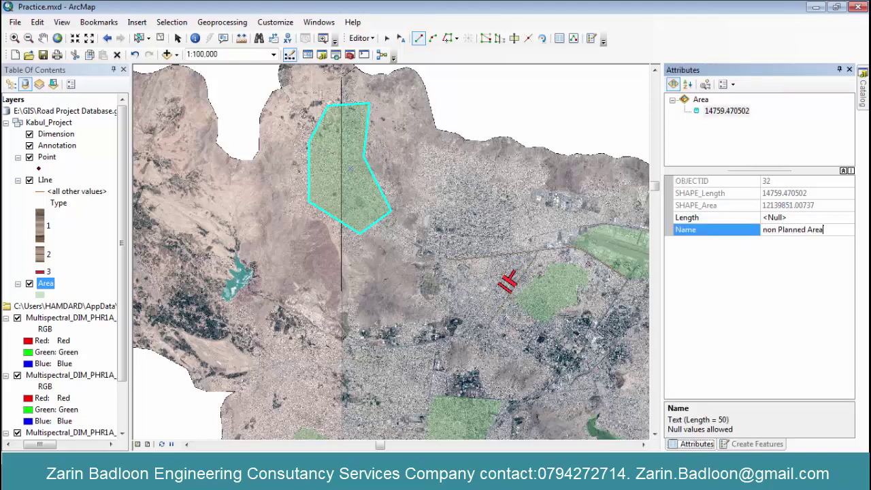
- Symbolize the Area layer by unique values of the Name field, adding all values
scroll(321, 258, up, 2)
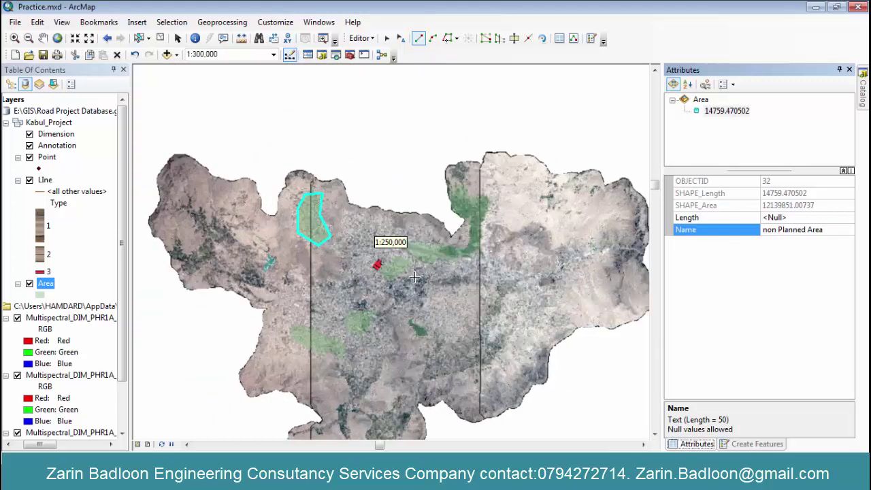
scroll(411, 268, down, 1)
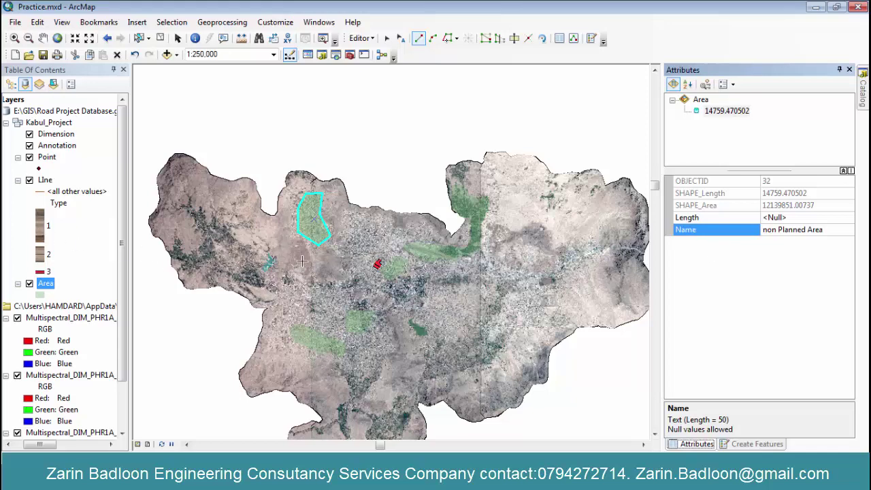
scroll(304, 260, up, 3)
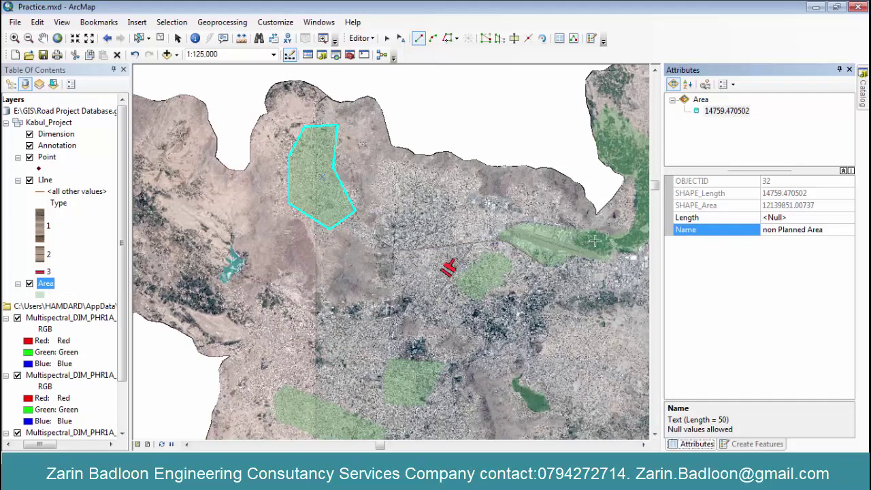
right_click(52, 285)
click(72, 275)
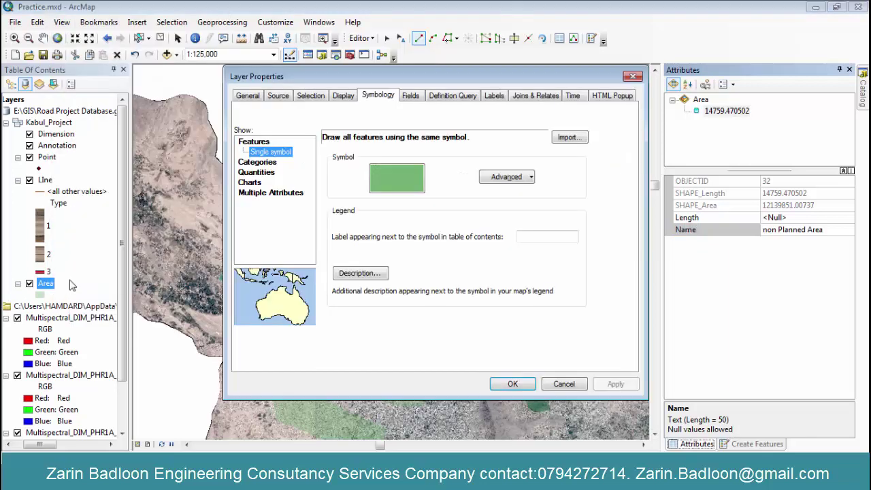
click(255, 163)
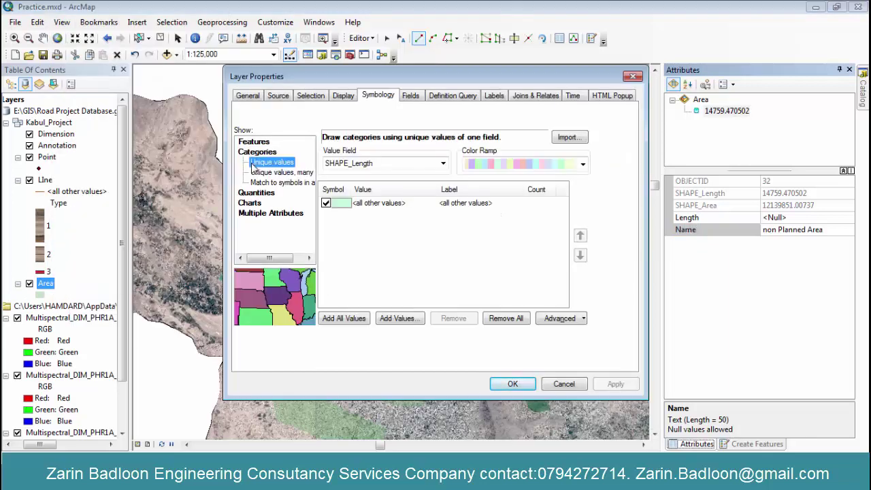
click(444, 164)
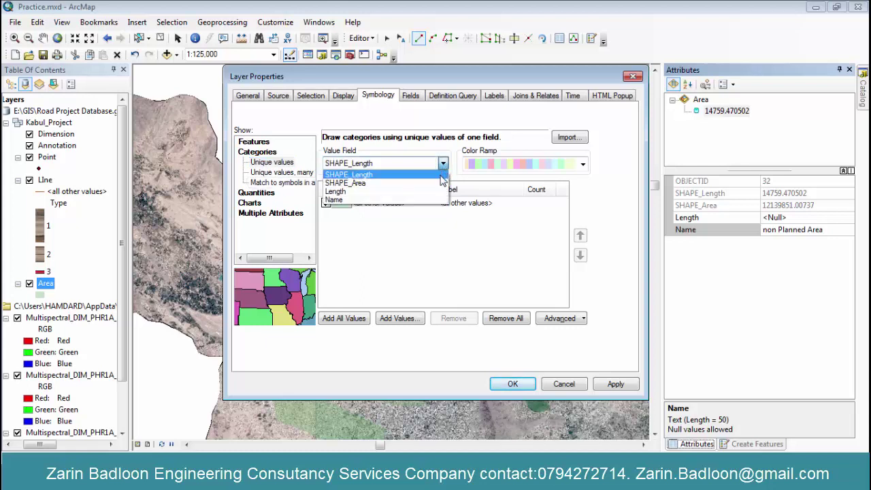
click(408, 199)
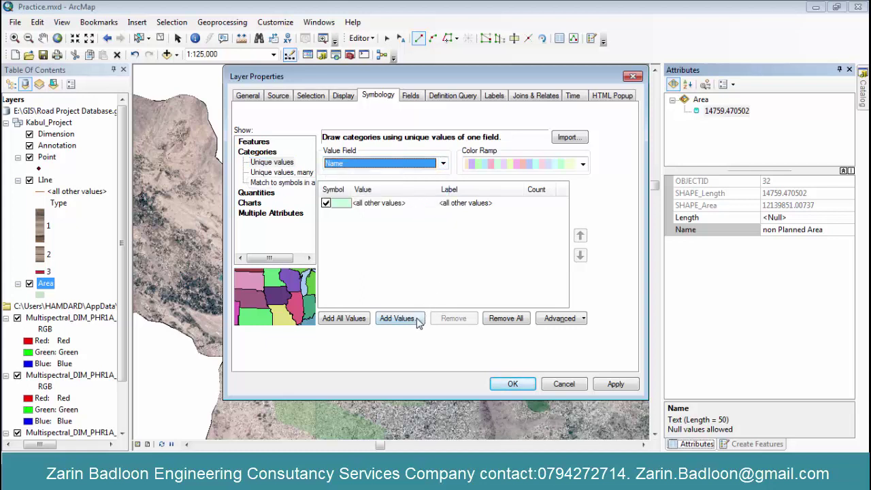
click(356, 319)
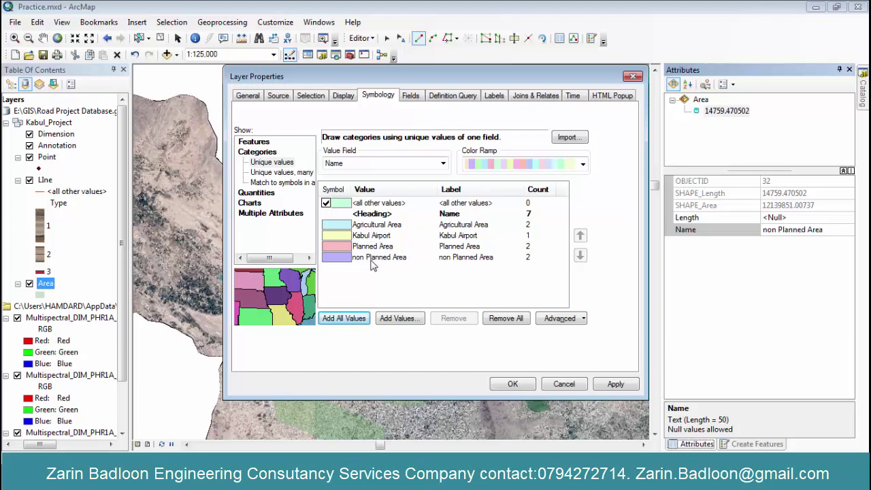
click(512, 384)
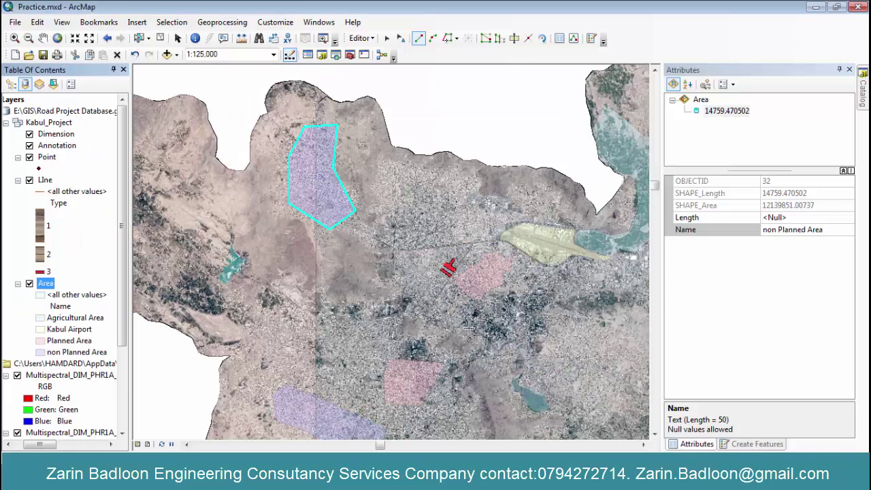
- Set the Area layer's display transparency to 0%
scroll(293, 247, up, 4)
scroll(301, 253, down, 2)
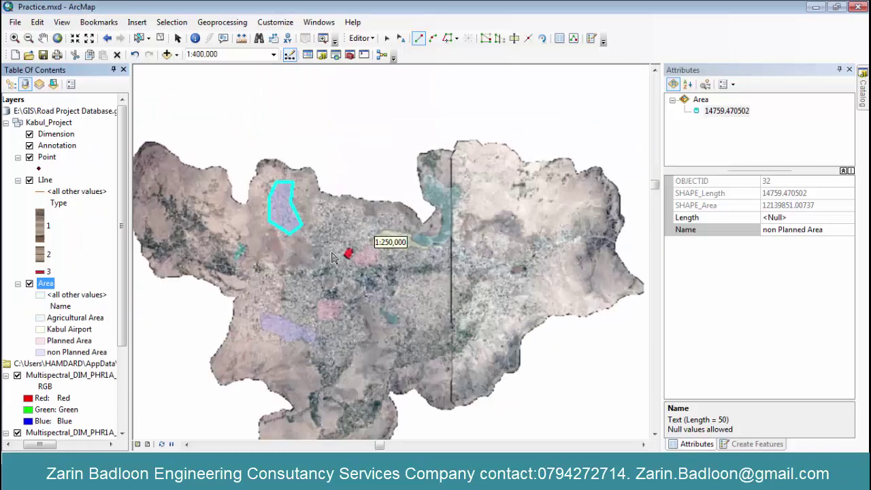
right_click(49, 283)
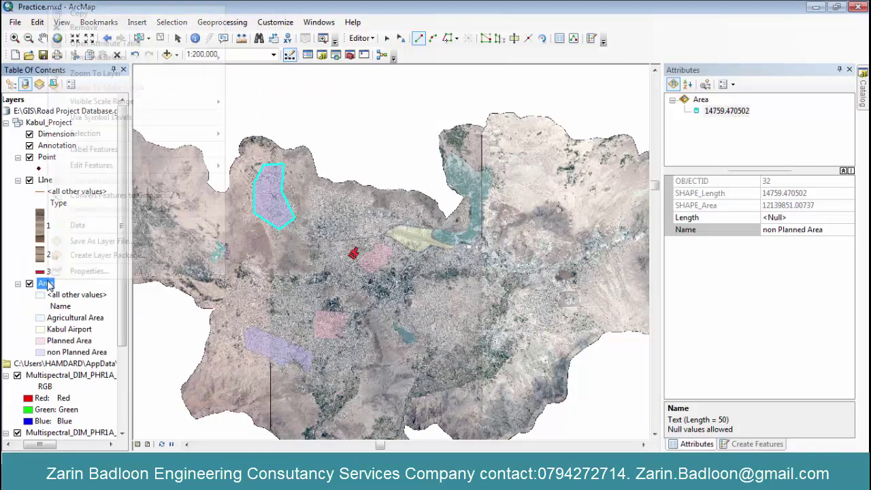
click(76, 273)
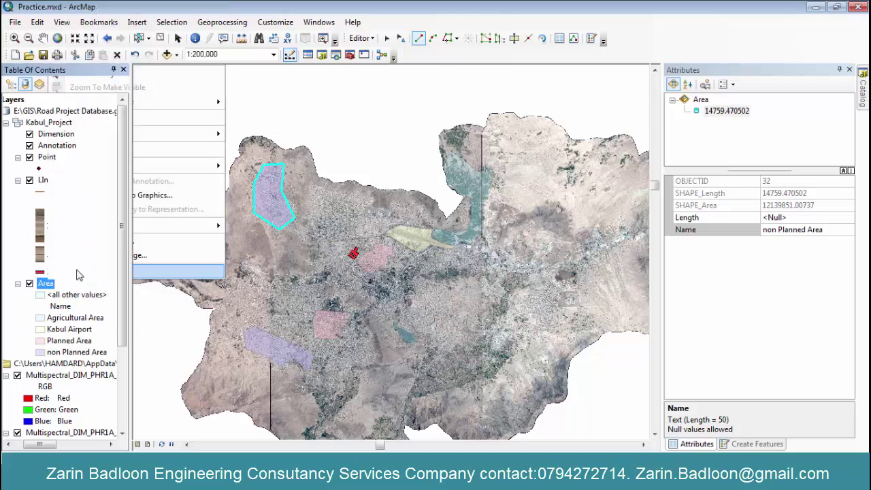
click(345, 96)
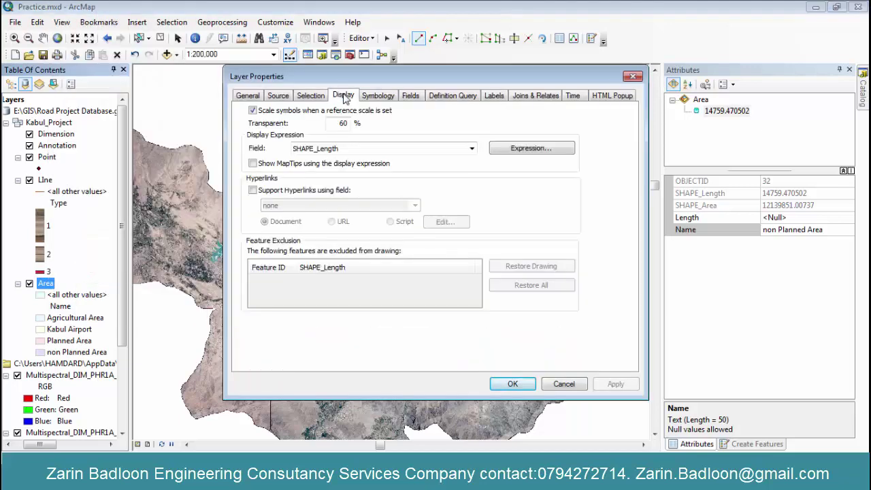
double_click(340, 123)
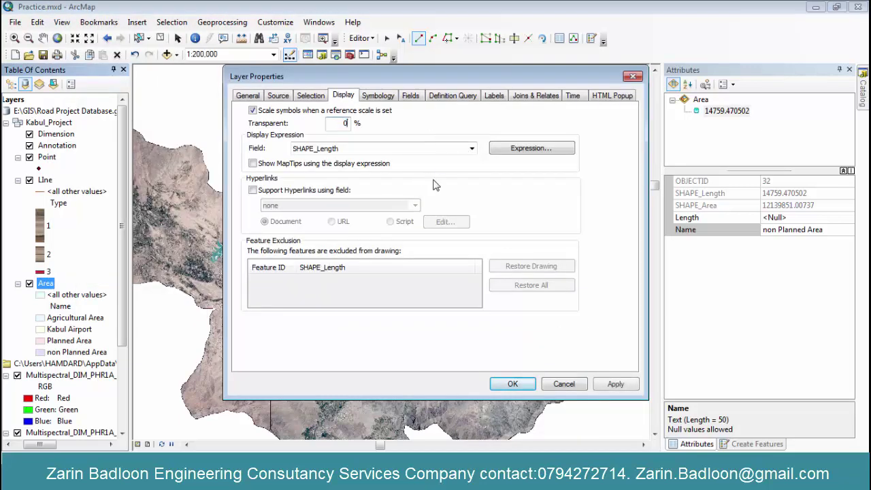
click(513, 384)
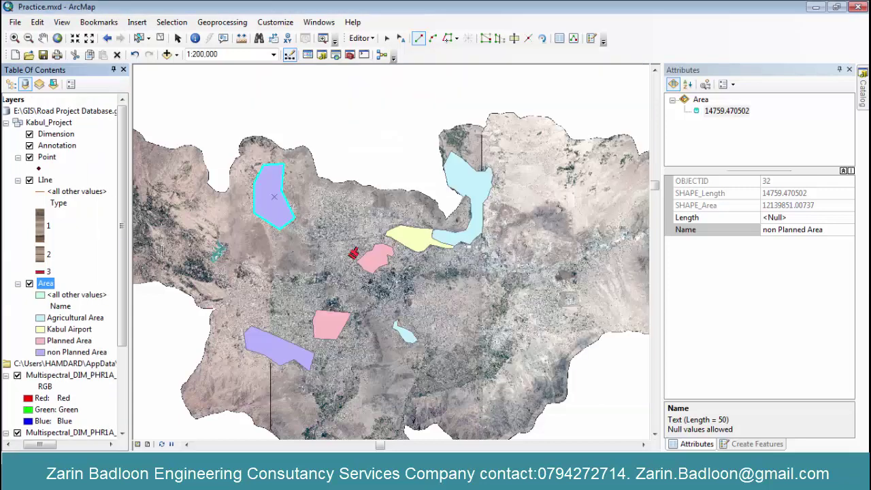
- Change the Agricultural Area symbol to the Ivy 2 texture from the 3D Basic style
double_click(41, 319)
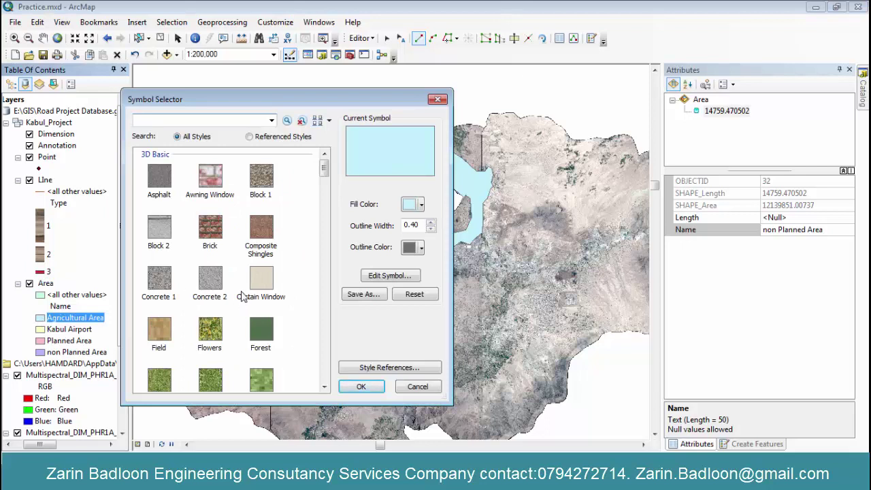
click(325, 386)
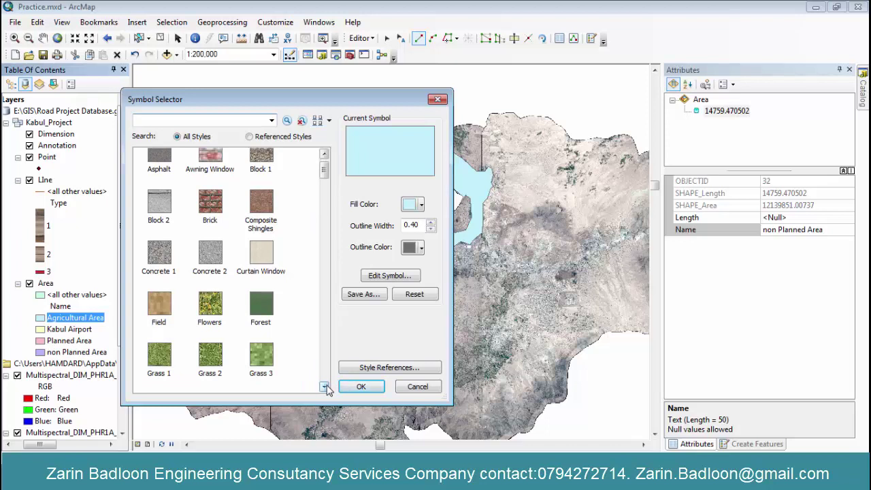
click(325, 386)
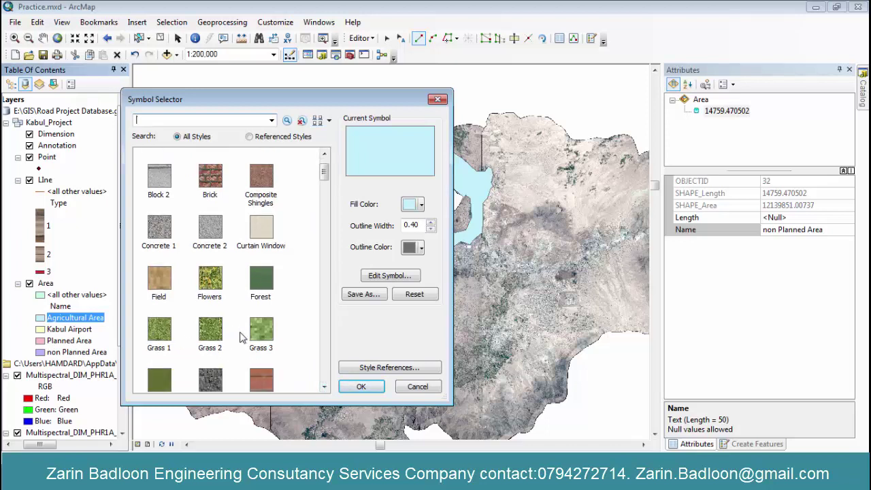
click(217, 293)
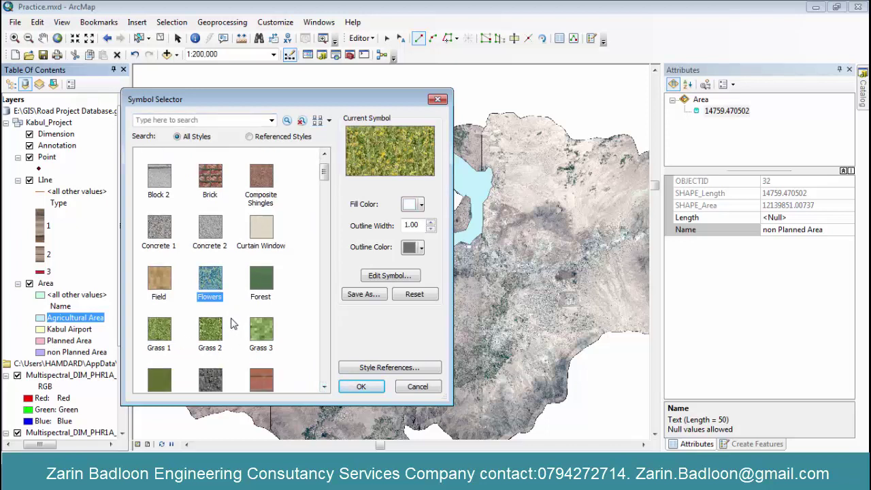
scroll(231, 327, down, 3)
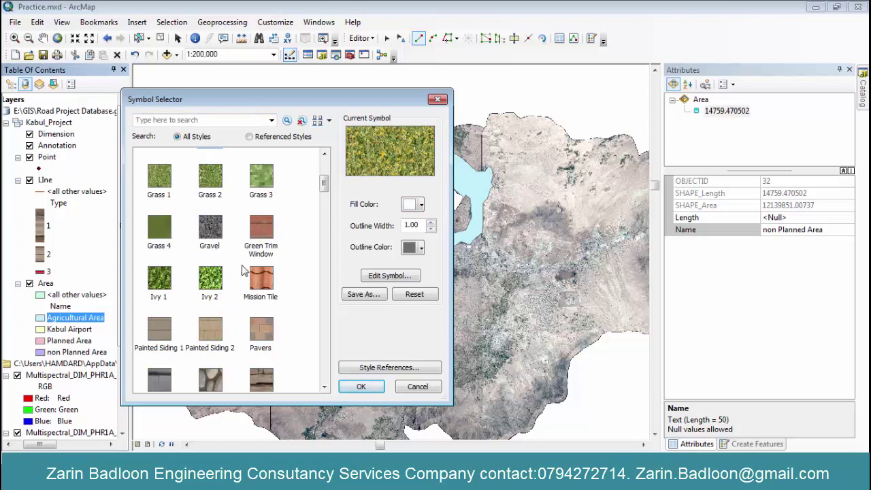
click(211, 190)
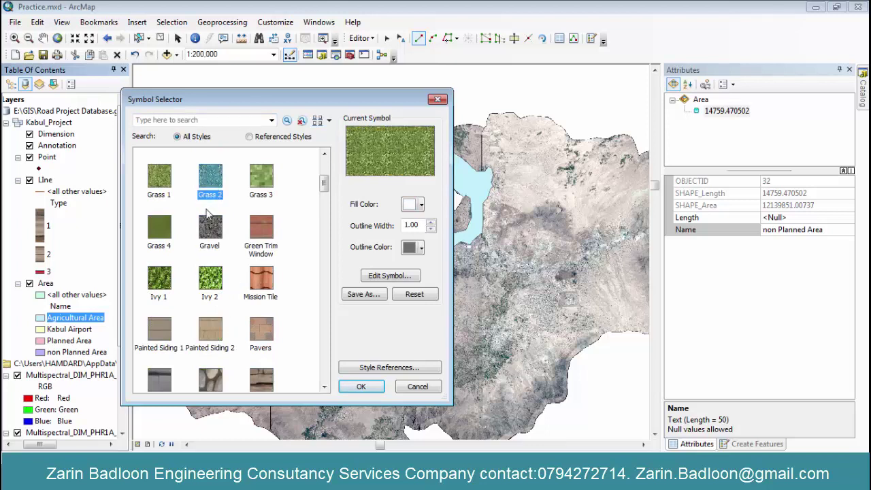
click(220, 285)
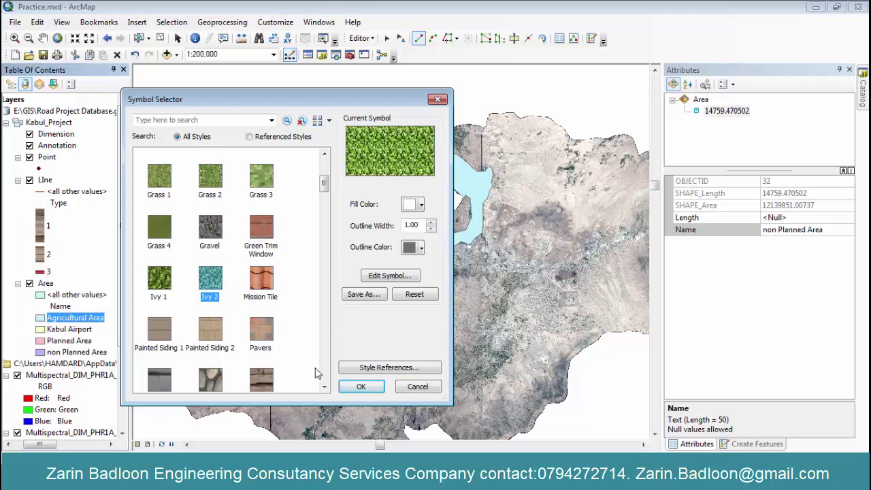
click(362, 387)
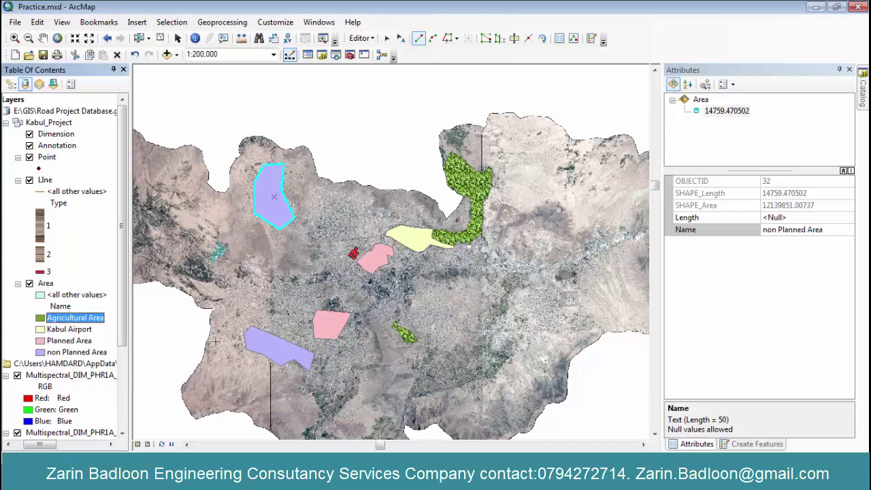
- Change the Kabul Airport symbol to a gray, stone-like texture fill
click(40, 329)
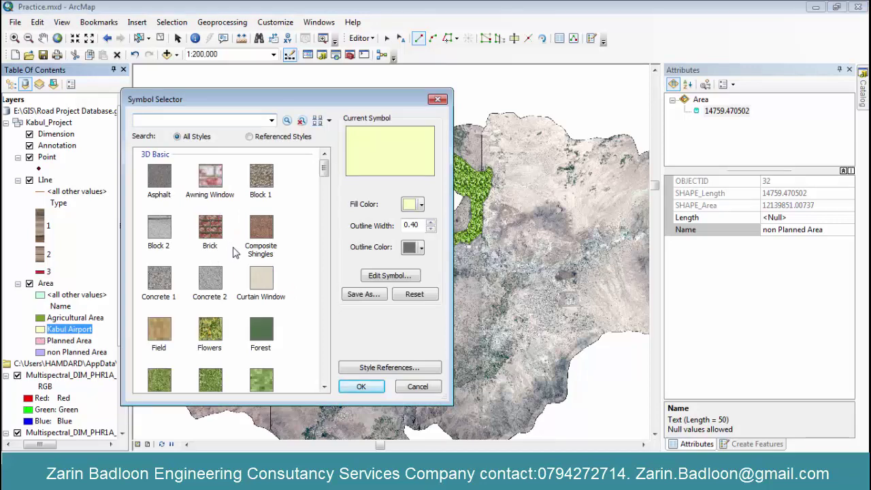
mouse_move(324, 167)
mouse_down()
mouse_move(325, 385)
mouse_move(305, 314)
mouse_move(305, 340)
mouse_move(304, 330)
mouse_move(307, 339)
mouse_move(318, 170)
mouse_up()
click(162, 284)
click(346, 390)
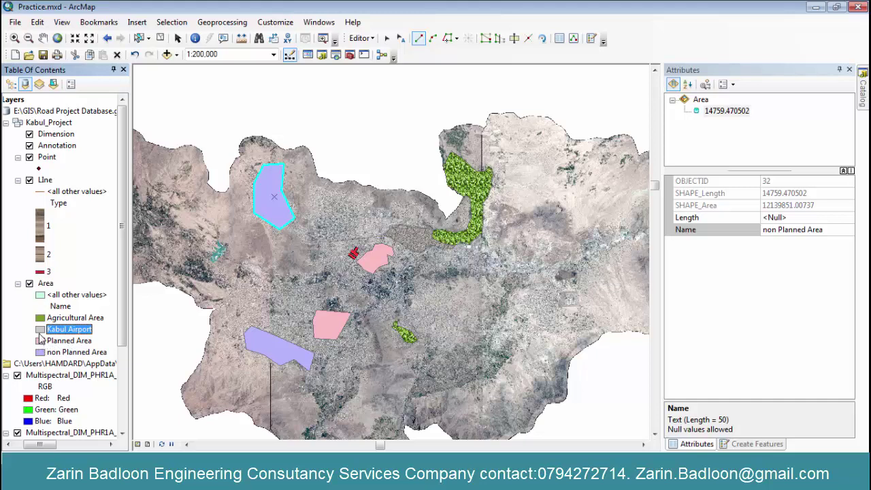
- Recolor the Kabul Airport texture symbol with a light blue fill color after trying pink and yellow-green
click(40, 330)
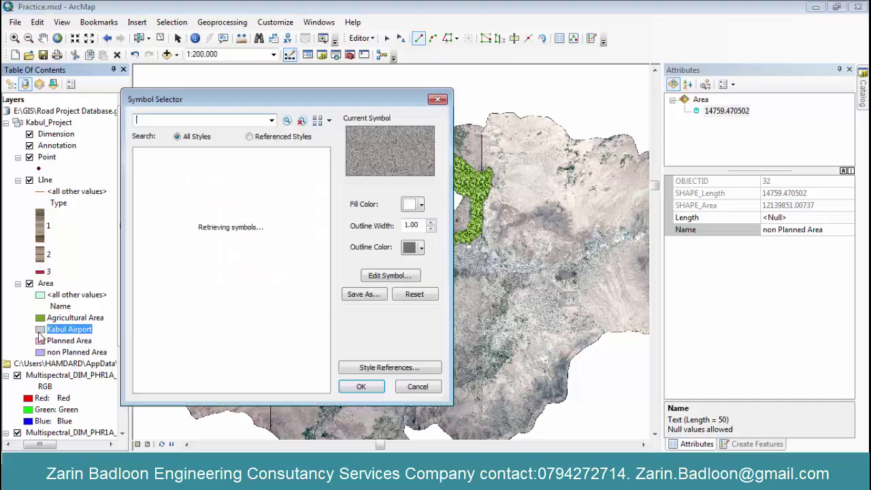
click(422, 204)
click(406, 303)
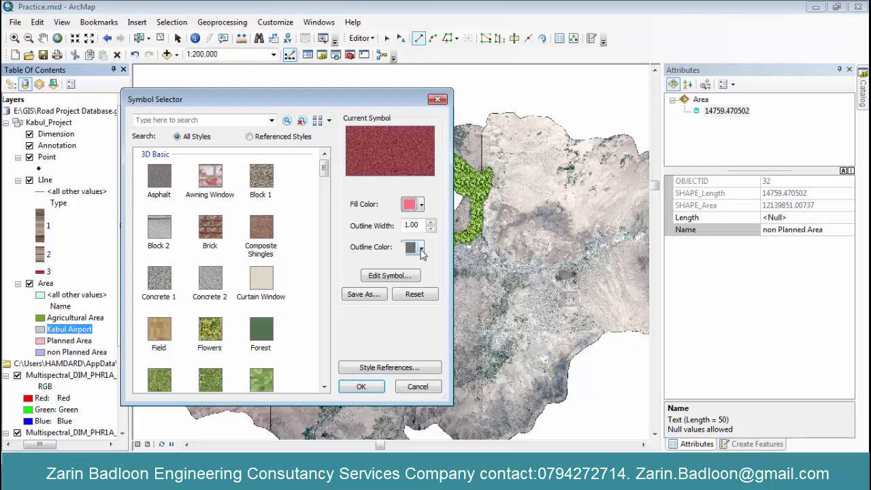
click(420, 206)
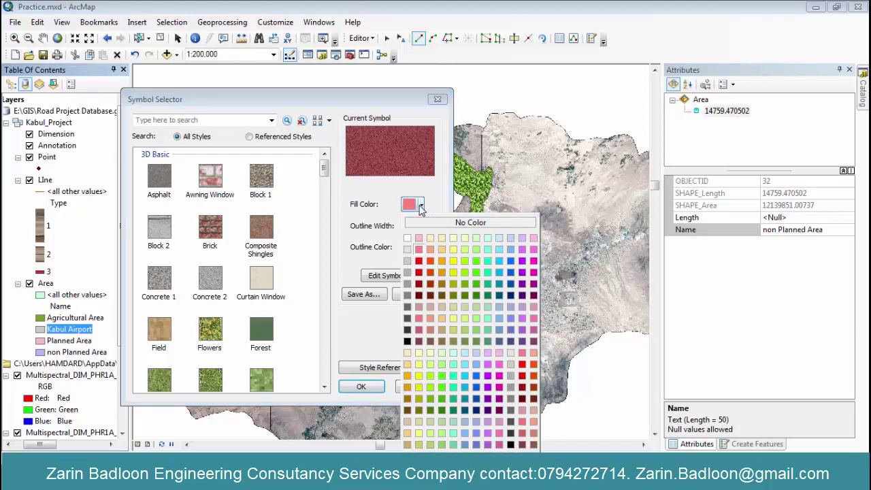
click(464, 250)
click(422, 206)
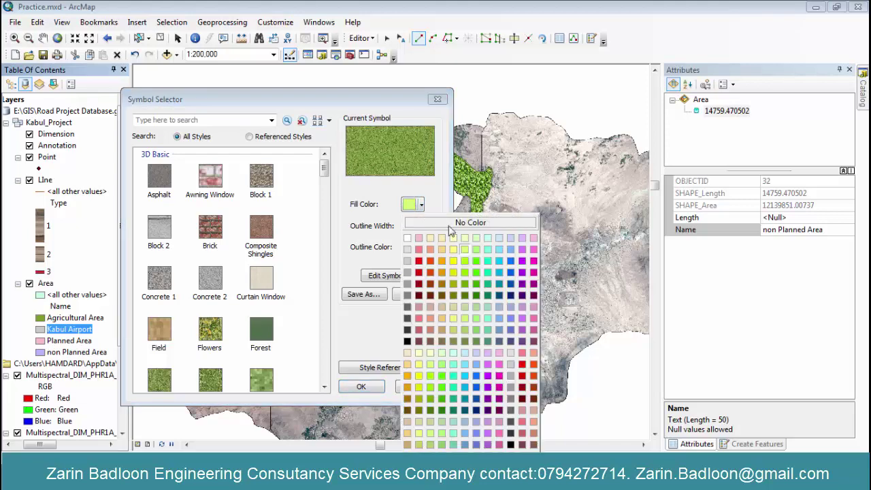
click(489, 251)
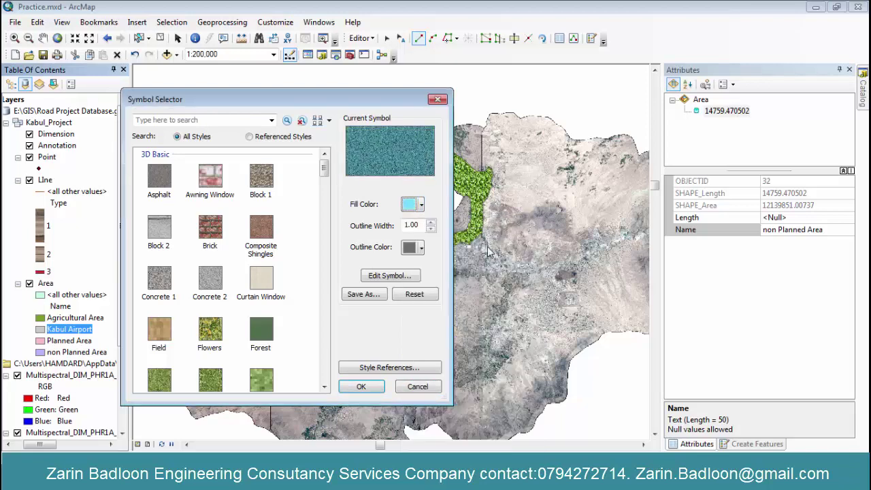
click(378, 391)
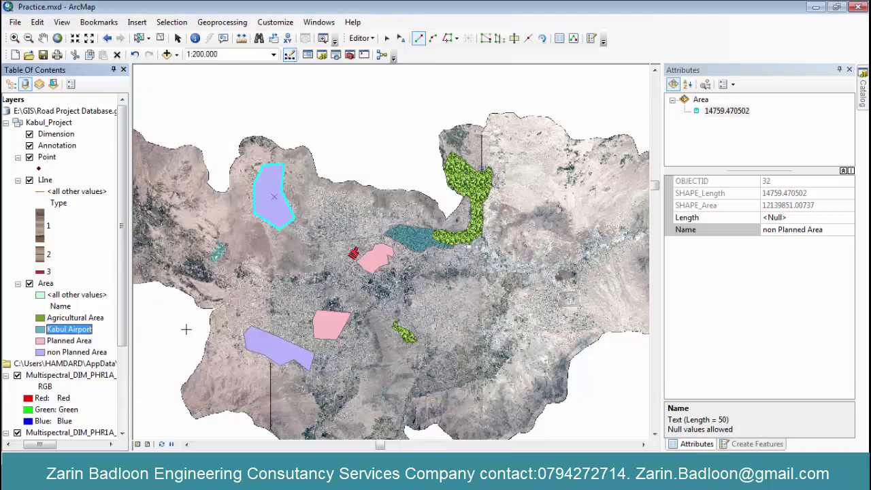
- Change the Planned Area symbol to the Vertical Siding texture from the 3D Basic style
click(41, 341)
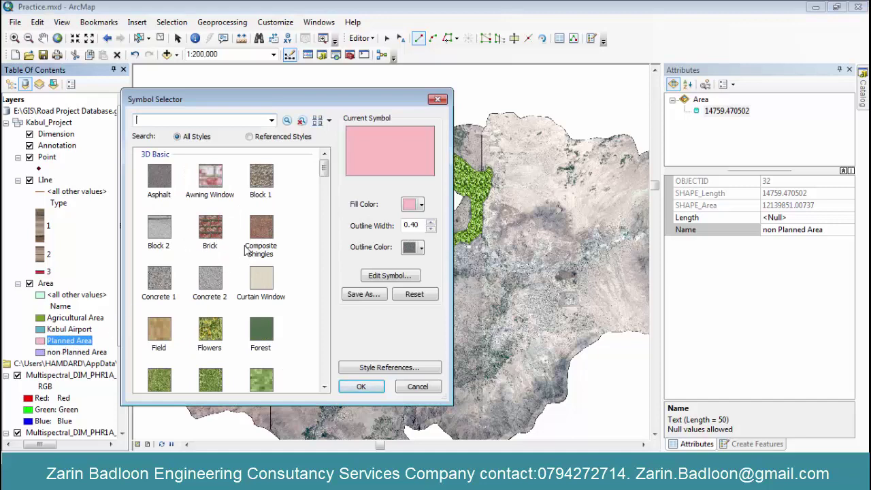
click(212, 231)
scroll(249, 262, down, 2)
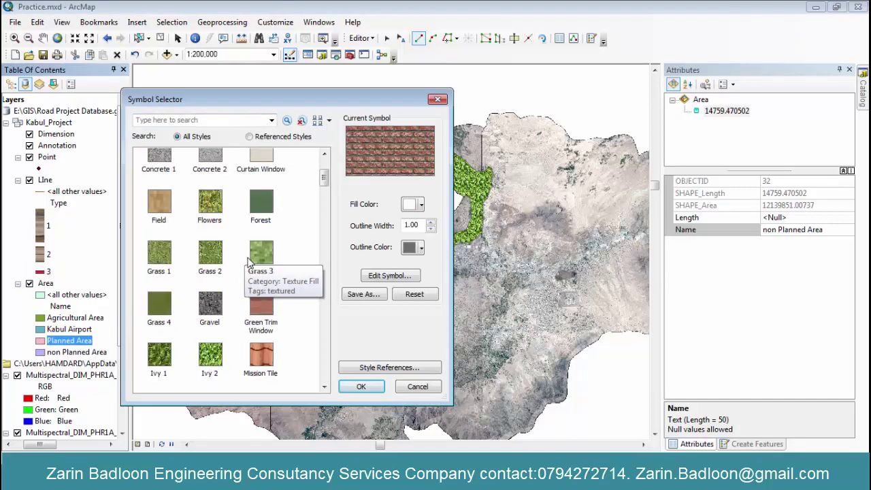
scroll(248, 262, down, 6)
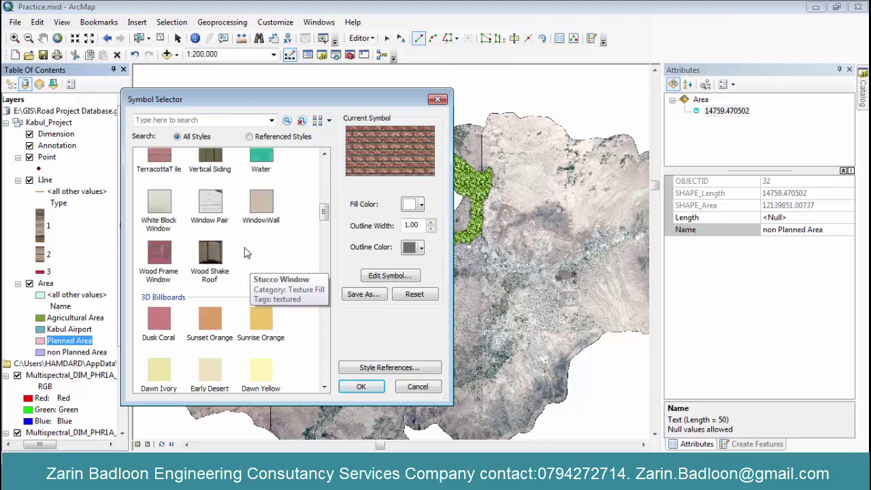
scroll(246, 253, up, 1)
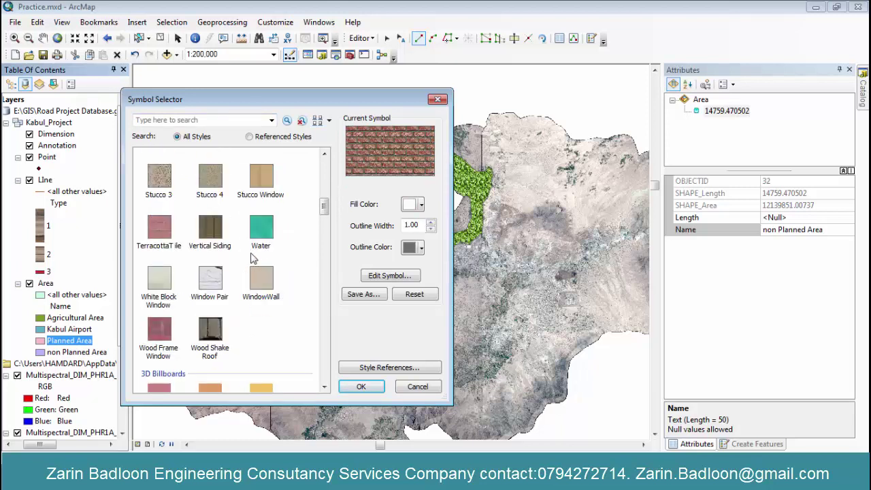
click(218, 235)
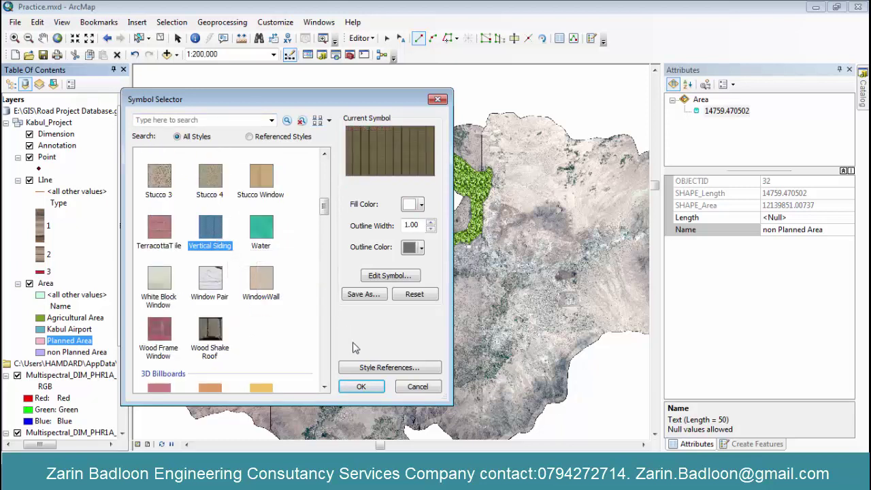
click(362, 387)
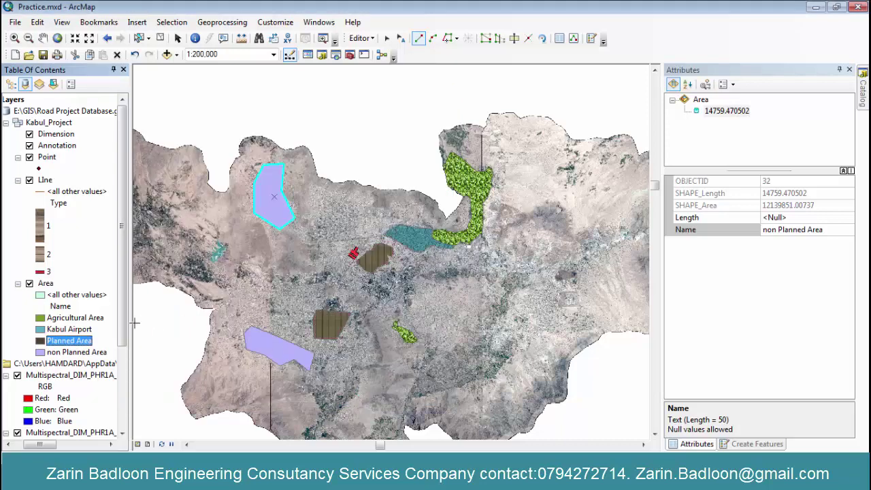
- Choose the Yellow Fill symbol for the non Planned Area class of the Area layer
click(40, 352)
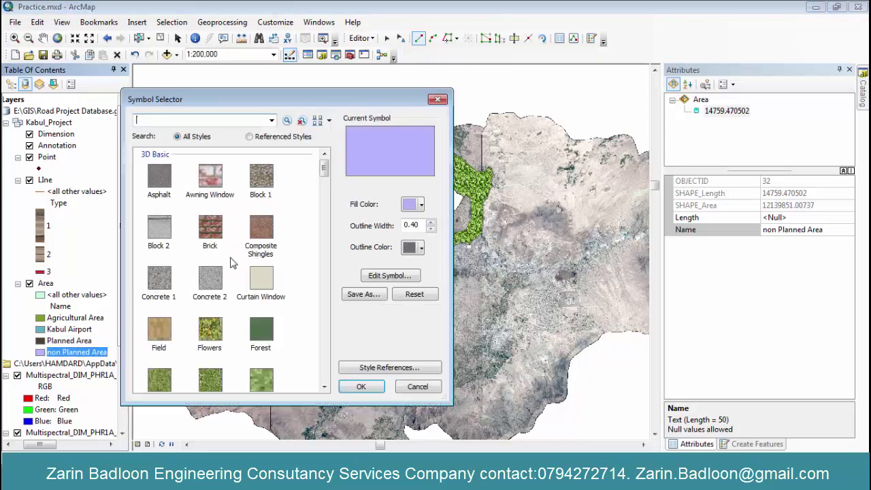
scroll(235, 263, down, 5)
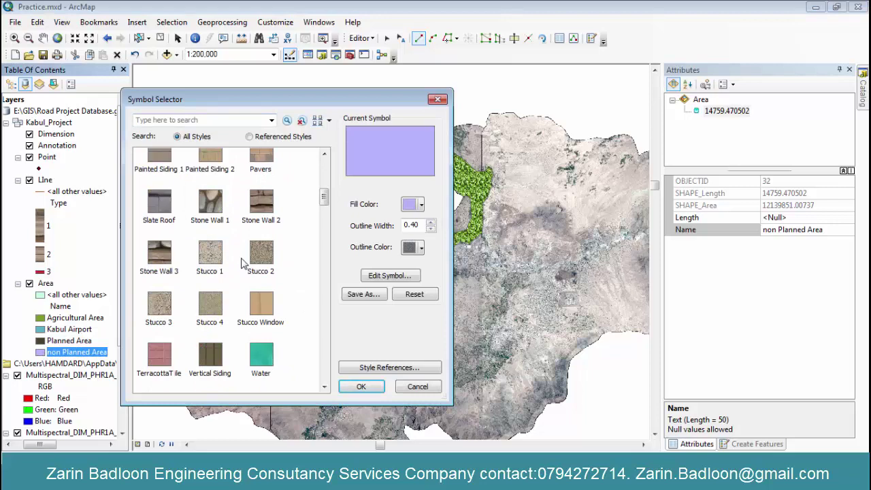
scroll(243, 263, down, 3)
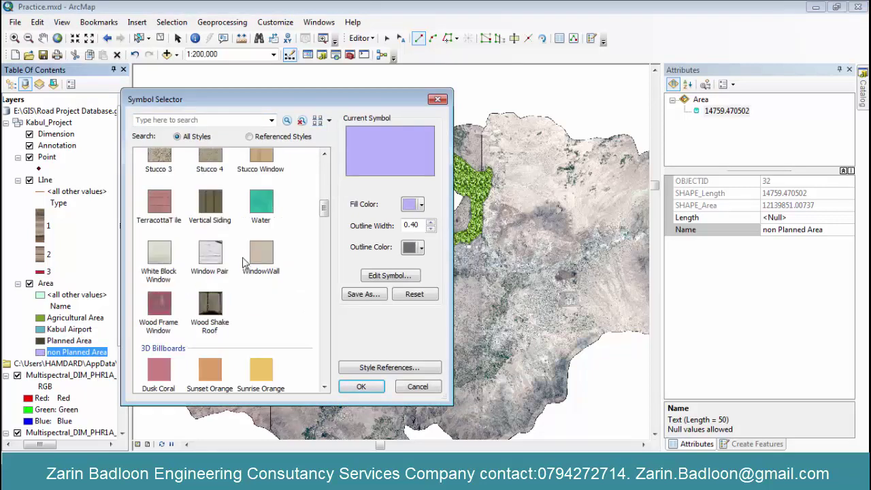
scroll(263, 267, down, 2)
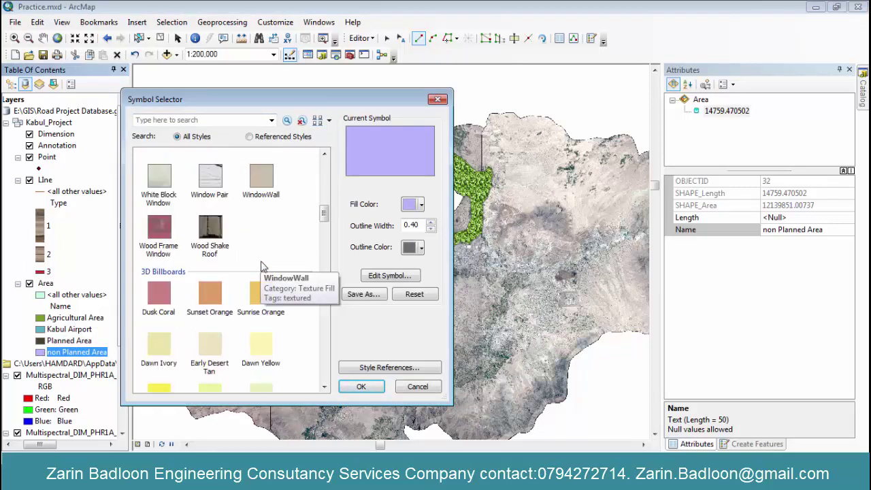
scroll(263, 267, down, 15)
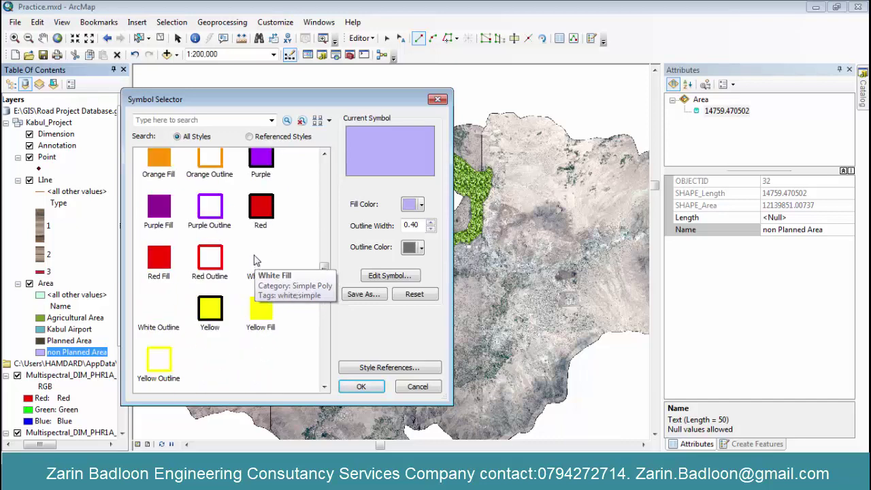
scroll(255, 261, up, 18)
scroll(283, 251, up, 5)
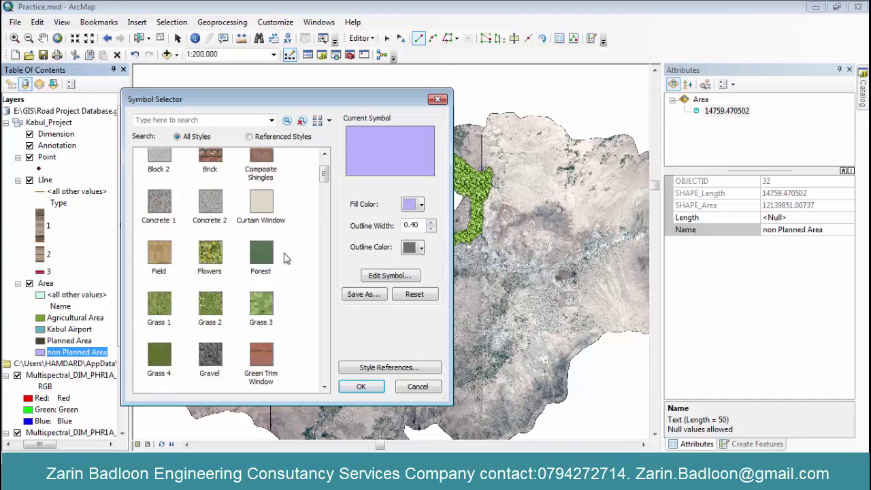
scroll(283, 253, down, 5)
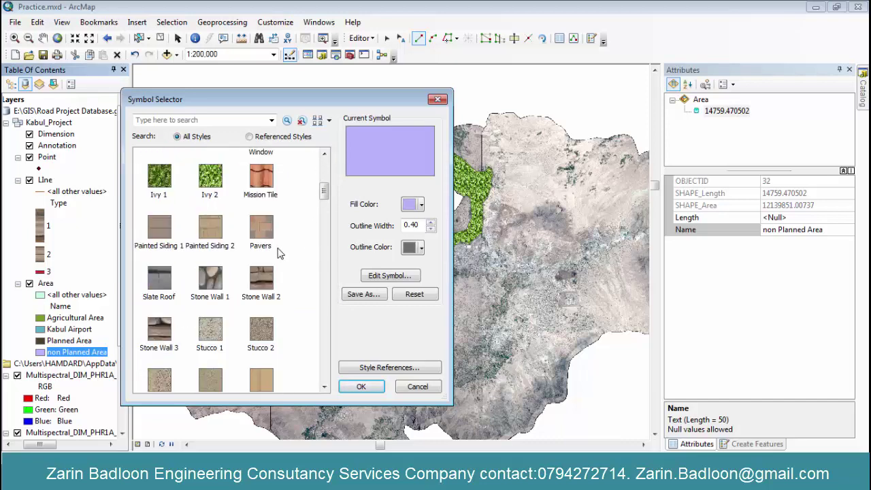
scroll(277, 252, down, 10)
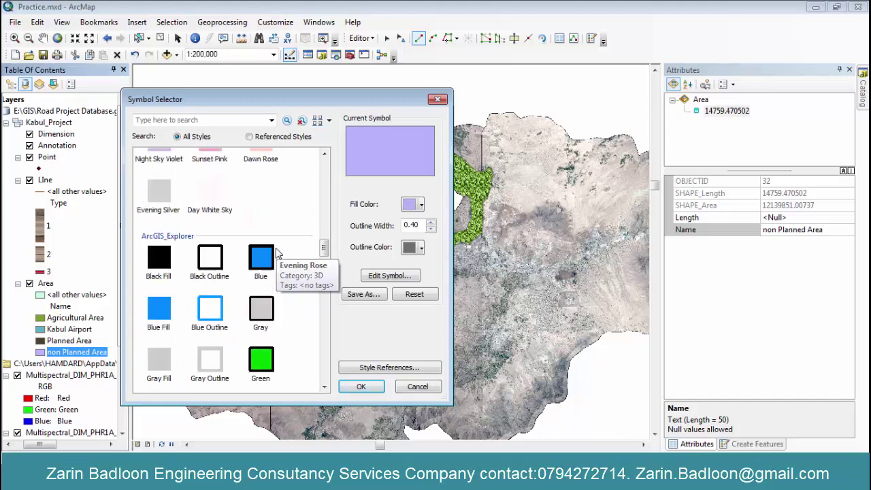
scroll(277, 252, down, 10)
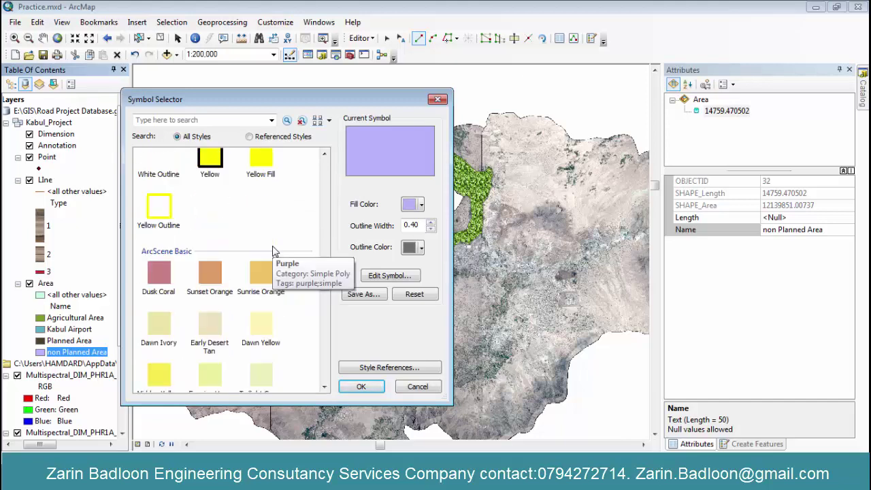
scroll(275, 252, down, 10)
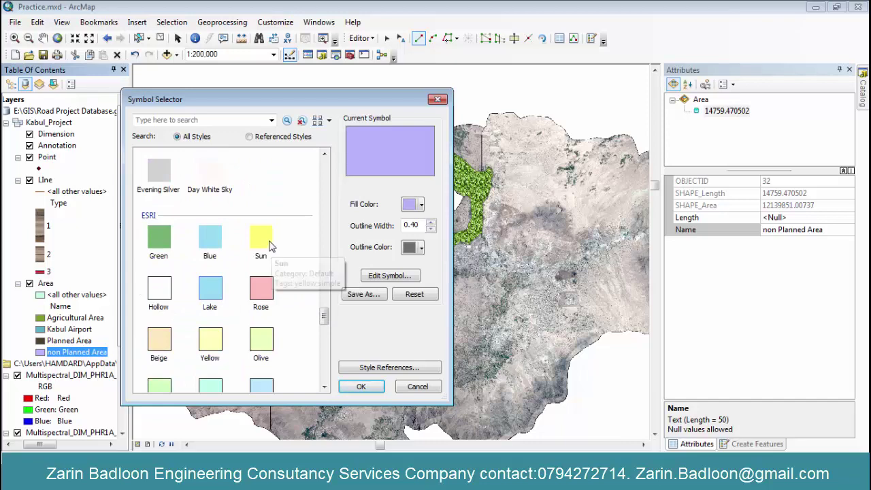
click(270, 246)
scroll(267, 244, down, 5)
scroll(266, 244, up, 2)
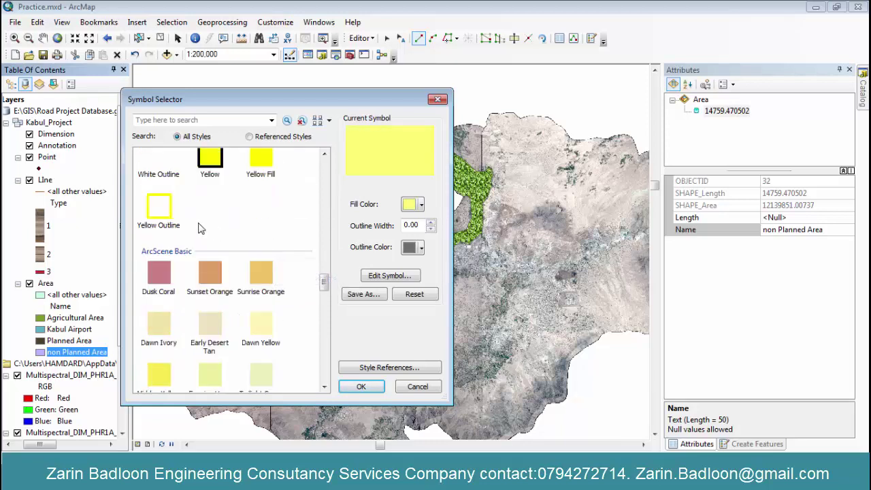
scroll(205, 231, up, 1)
click(254, 231)
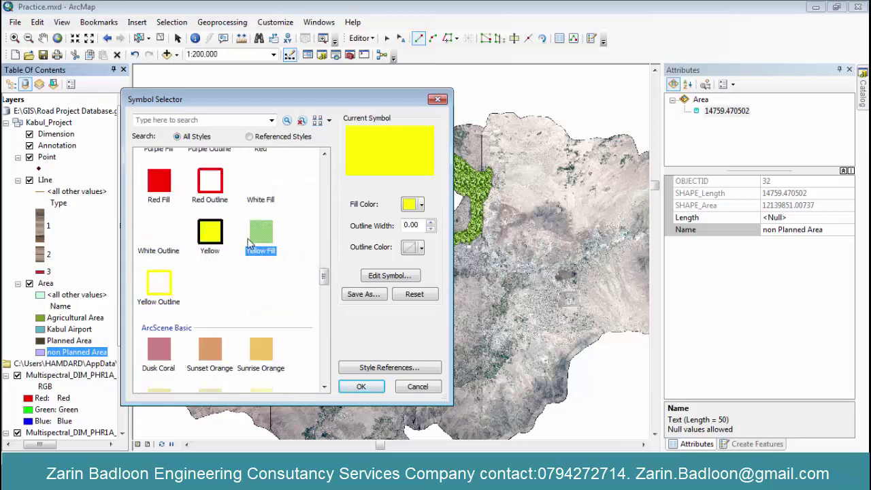
- Set the symbol's outline color to black and apply the symbol to the non Planned Area class
scroll(249, 242, up, 3)
scroll(249, 243, up, 1)
scroll(249, 244, down, 1)
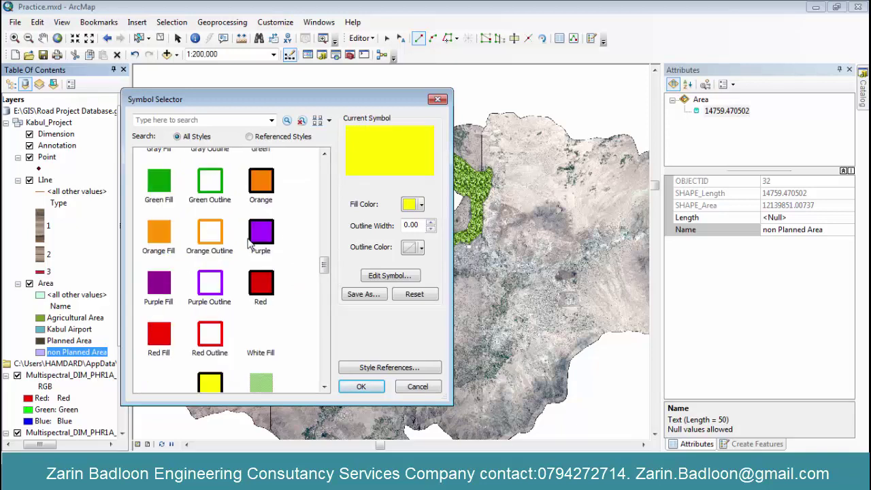
click(422, 250)
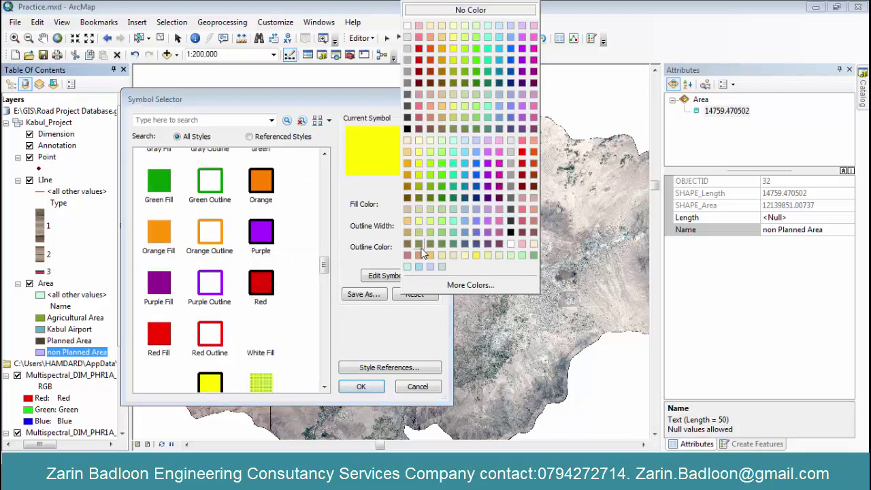
click(409, 132)
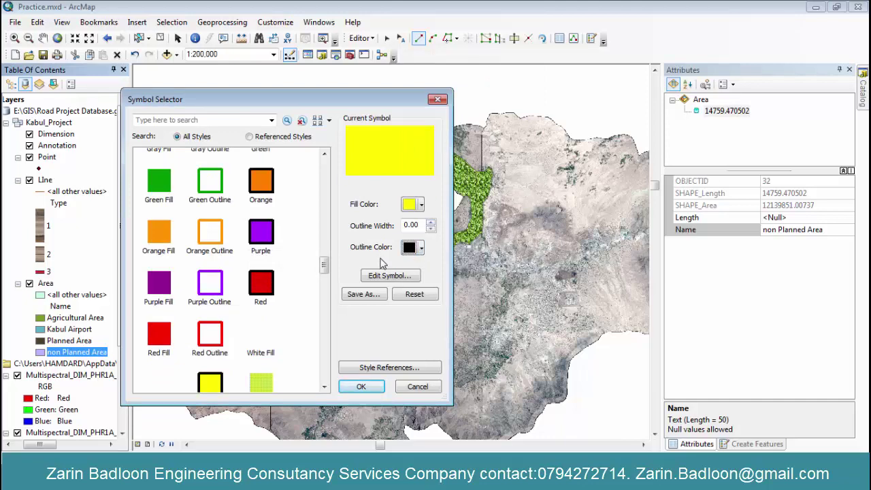
click(376, 387)
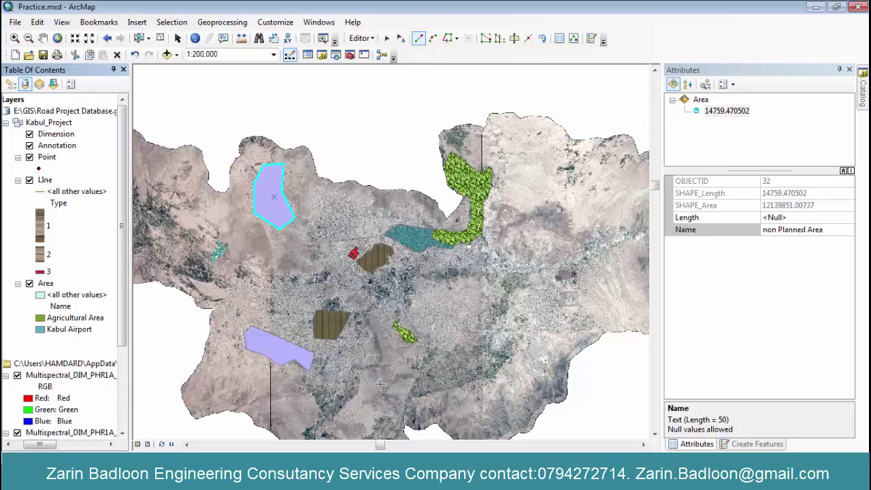
click(288, 292)
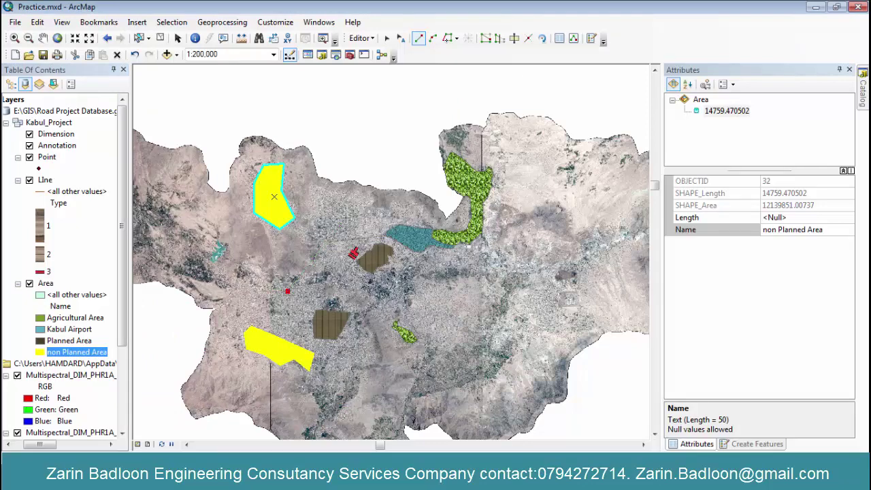
right_click(302, 285)
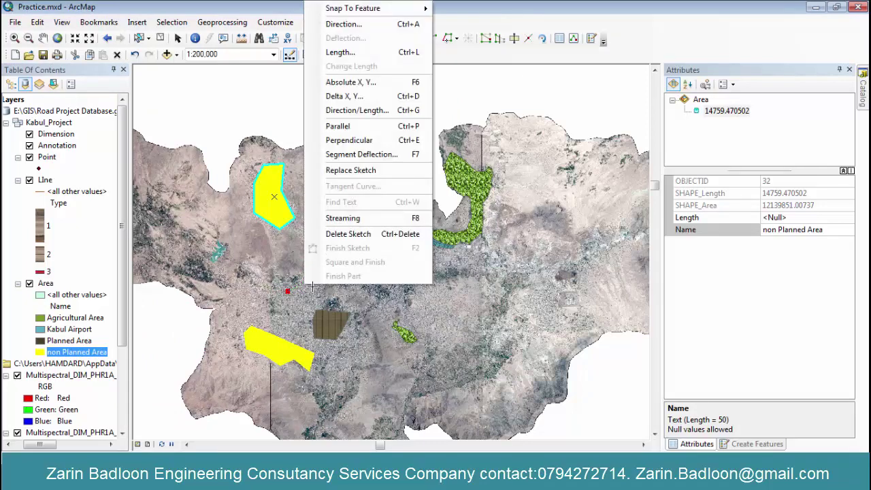
click(341, 234)
- Activate the Point feature template with the Point construction tool for creating features in the Point layer
scroll(329, 224, up, 2)
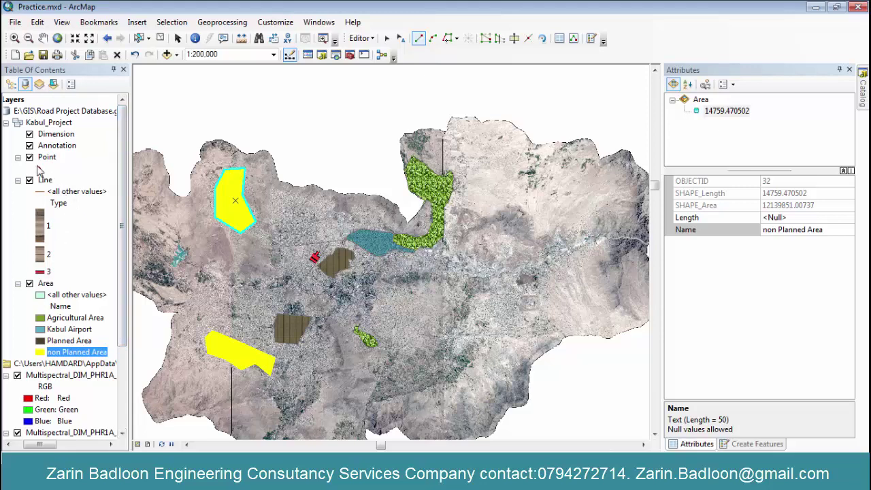
scroll(307, 290, up, 3)
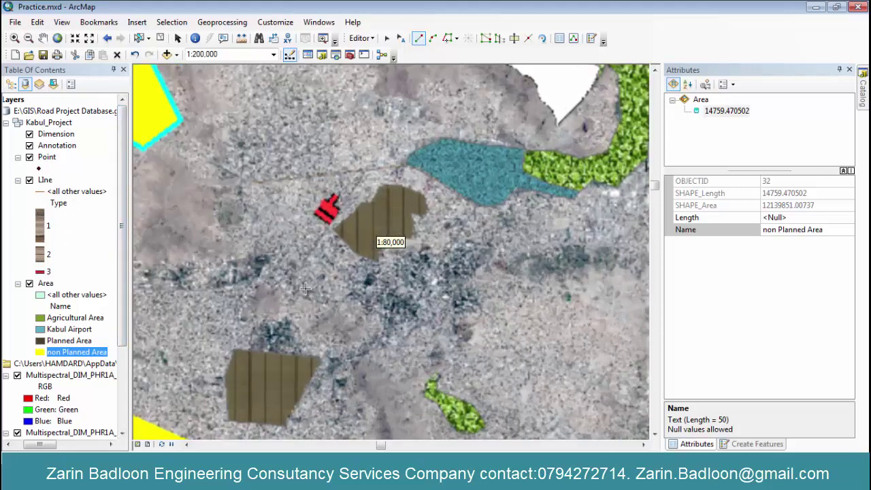
scroll(619, 285, down, 4)
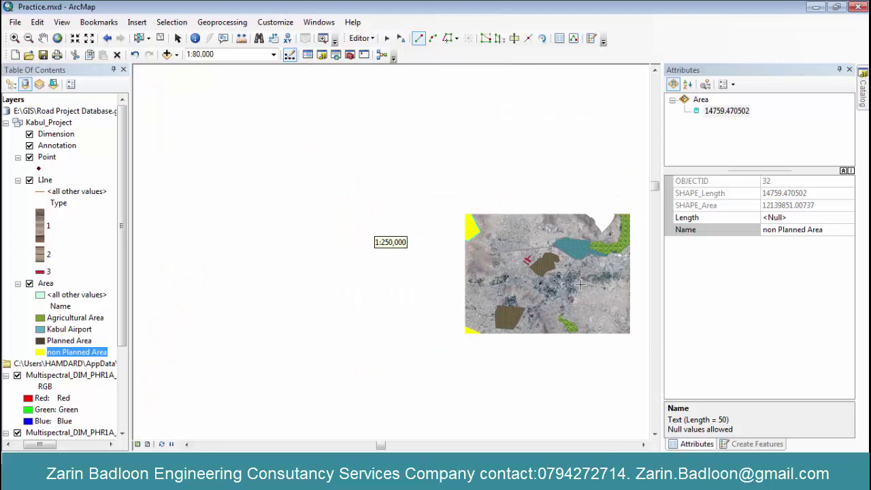
scroll(527, 276, up, 3)
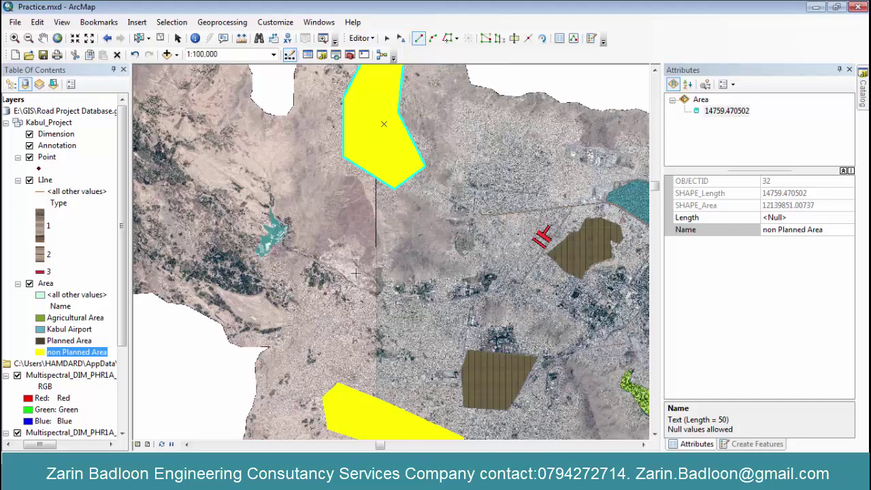
click(46, 158)
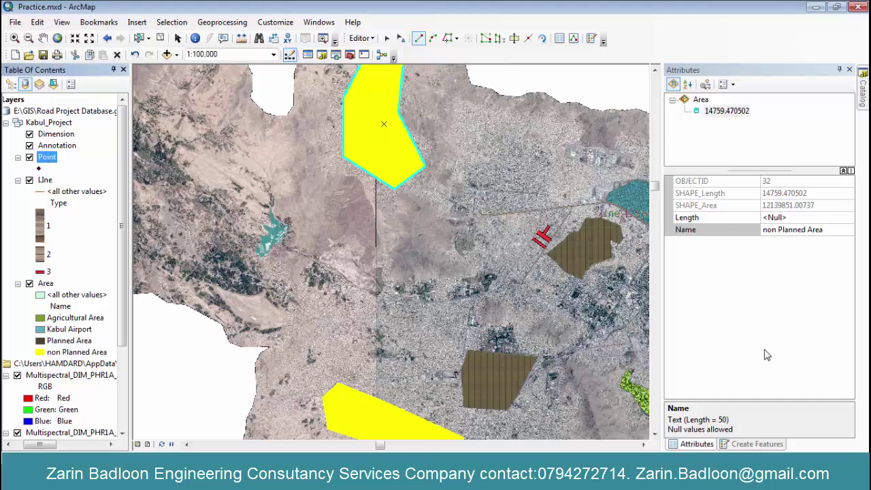
click(710, 444)
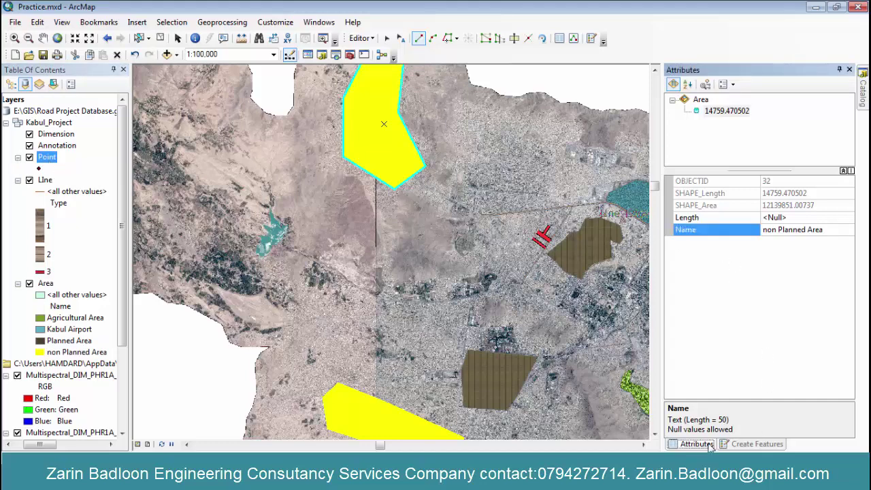
click(738, 446)
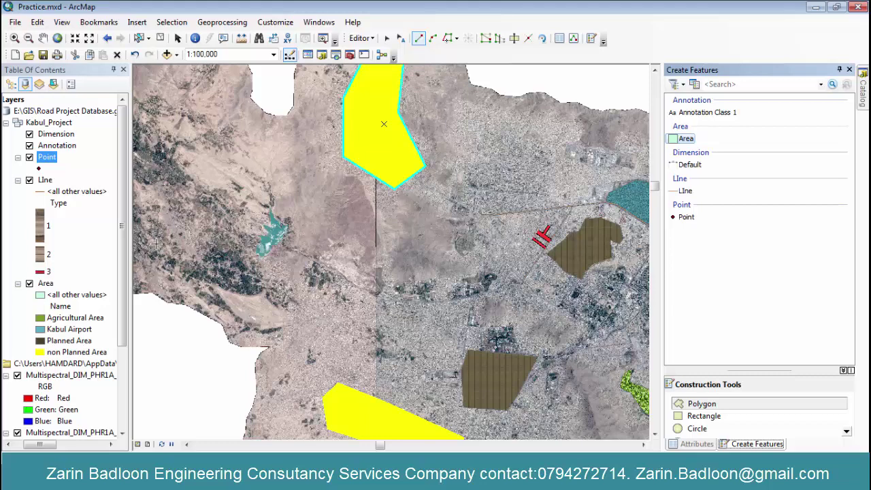
click(47, 169)
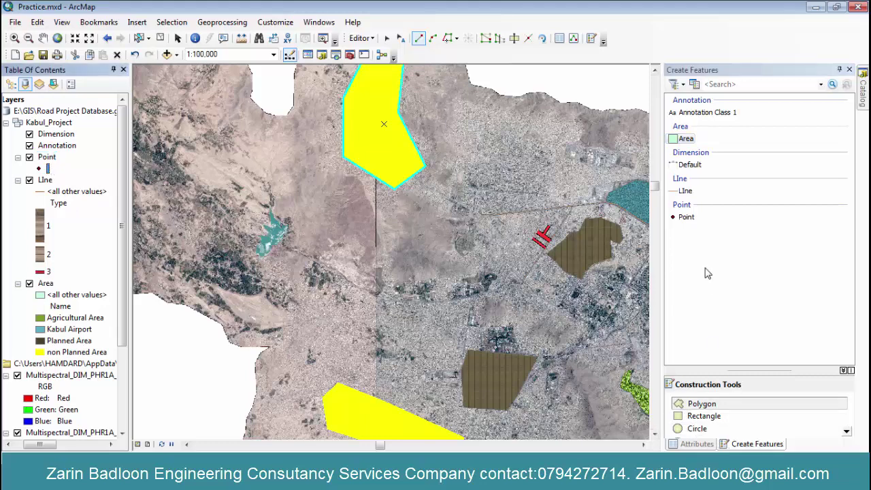
click(683, 217)
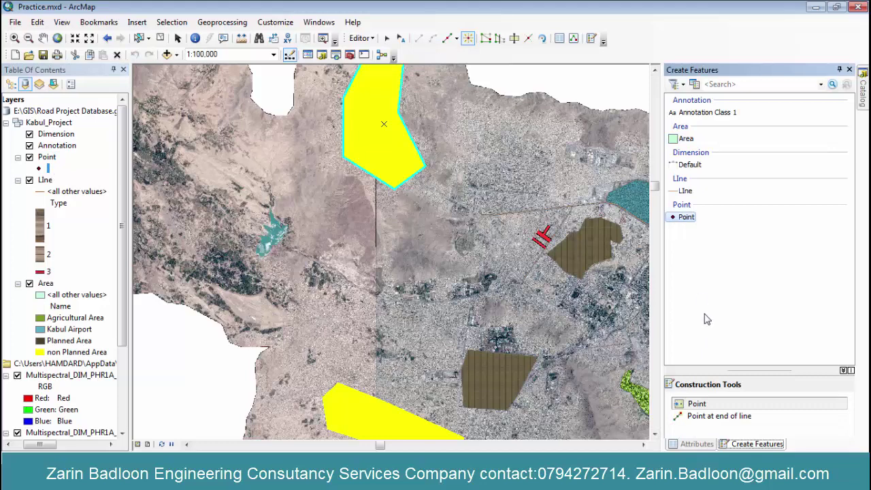
click(697, 404)
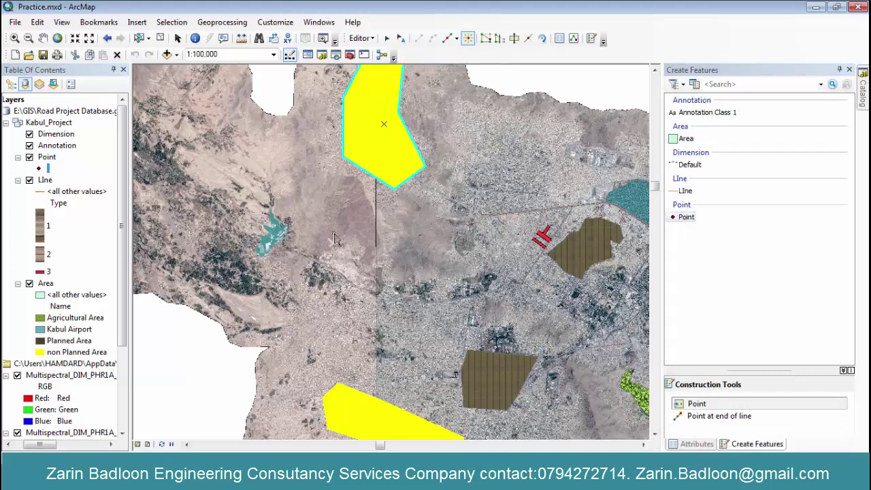
- Examine the fields in the Point layer's attribute table and close the table
right_click(48, 158)
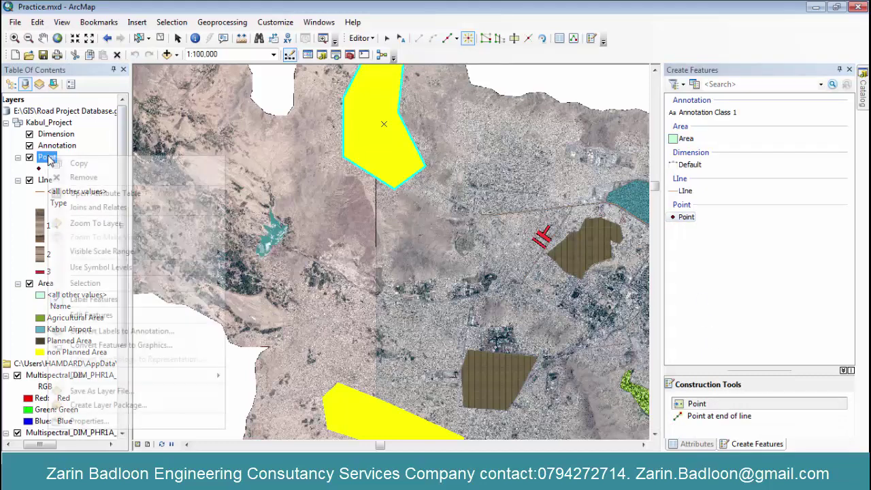
click(85, 193)
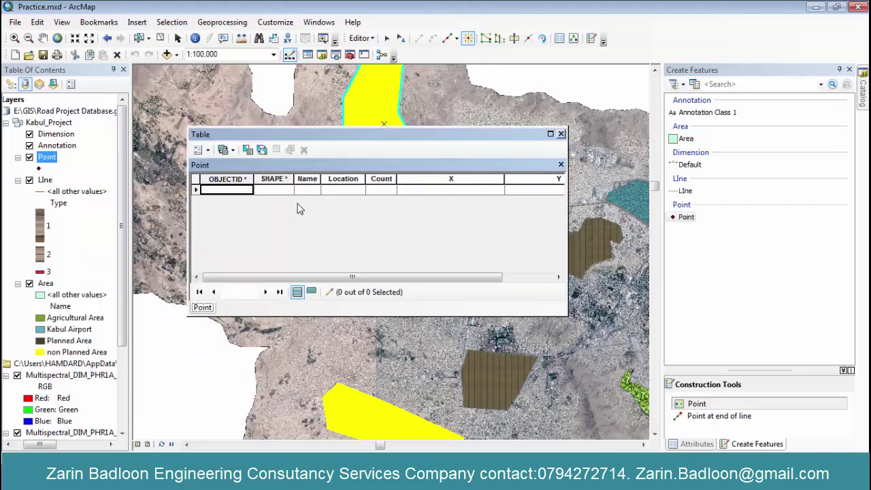
mouse_move(282, 284)
mouse_down()
mouse_move(334, 284)
mouse_move(291, 281)
mouse_up()
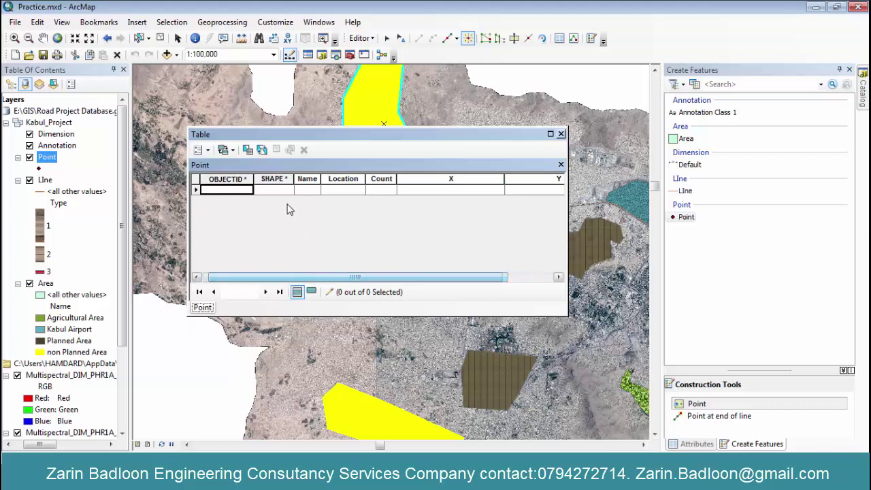
click(305, 189)
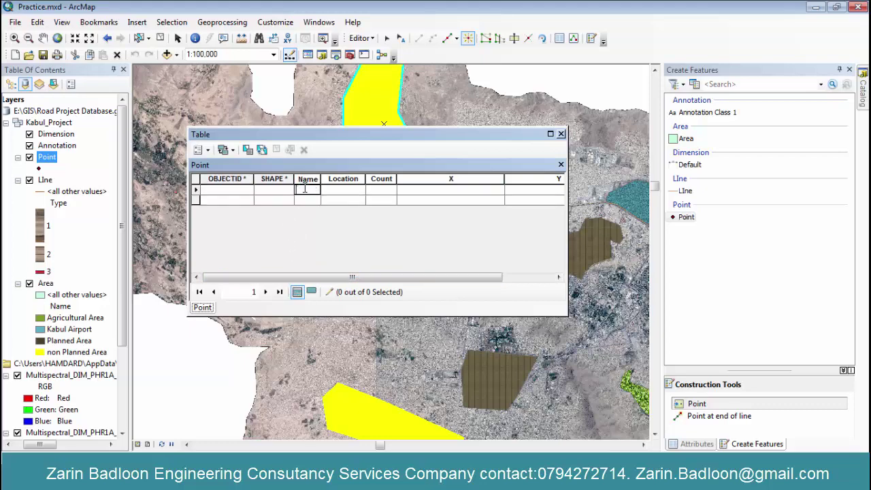
click(561, 135)
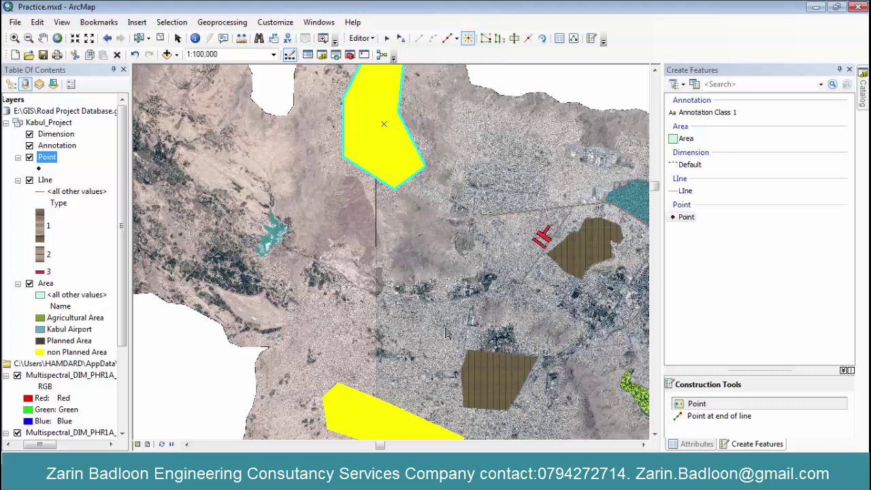
- Create a point in the Point layer west of the red line feature and set its Name attribute to School
click(683, 217)
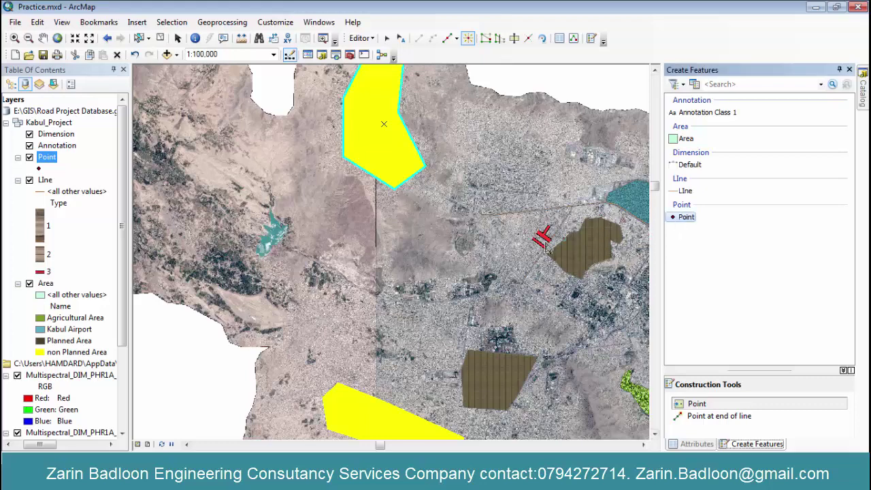
scroll(324, 293, down, 3)
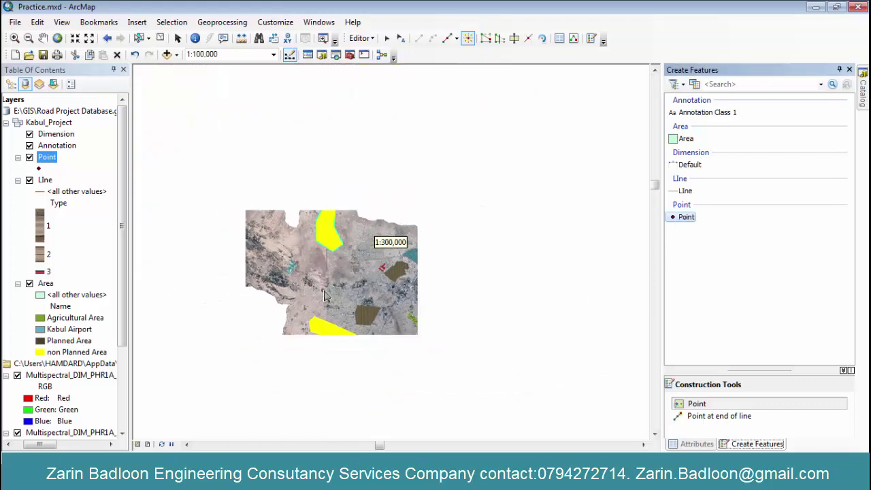
scroll(363, 278, up, 3)
scroll(365, 278, up, 2)
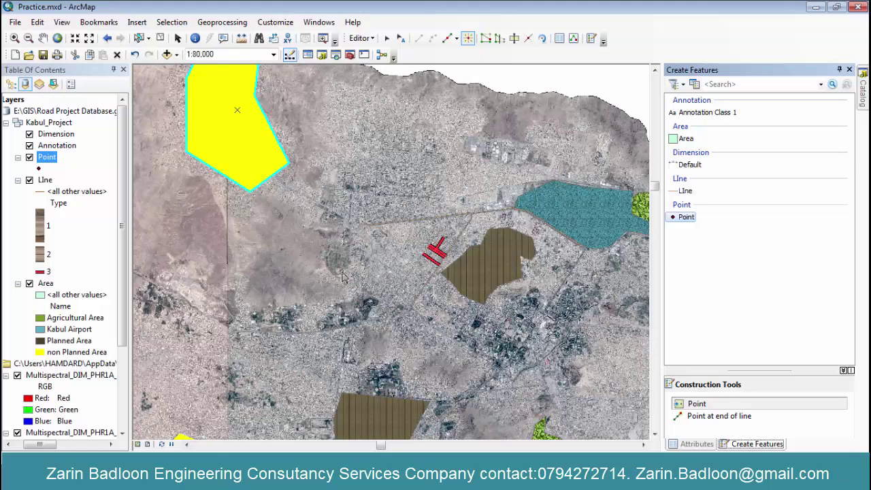
click(342, 258)
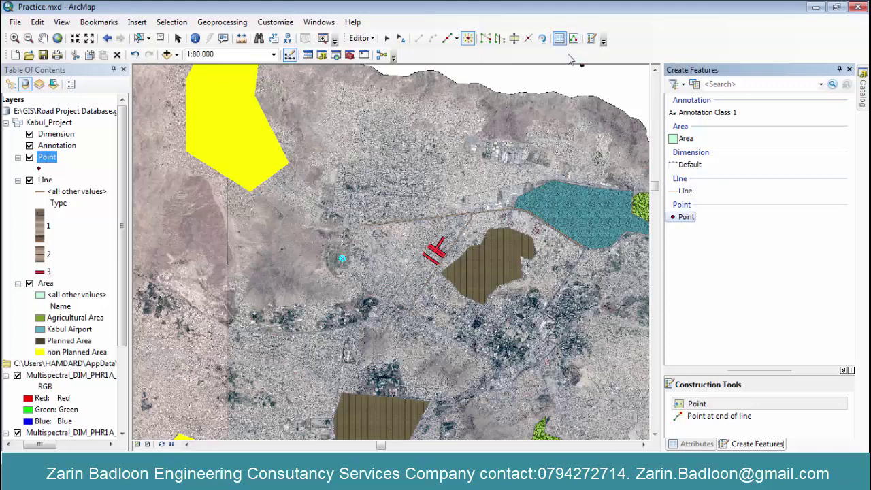
click(710, 447)
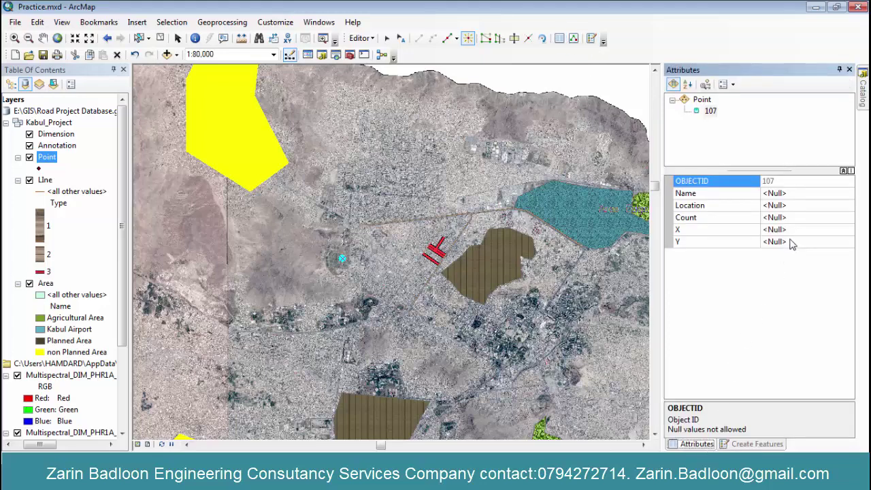
click(787, 194)
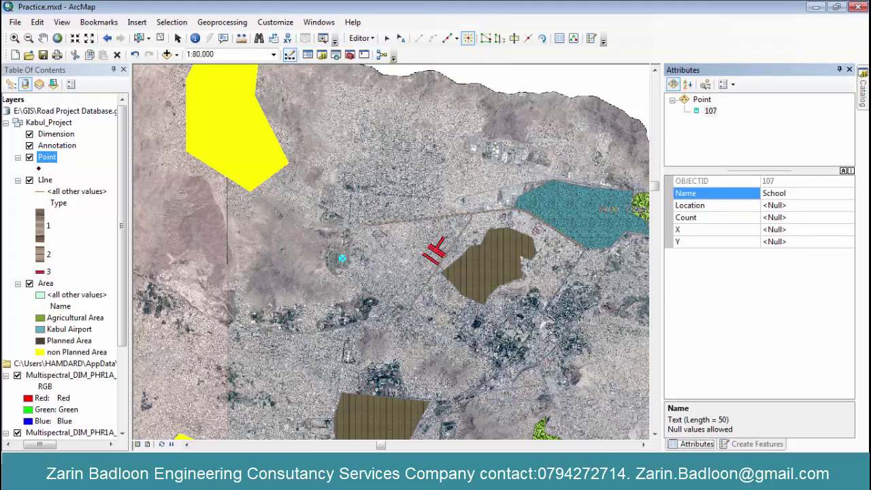
scroll(396, 254, up, 5)
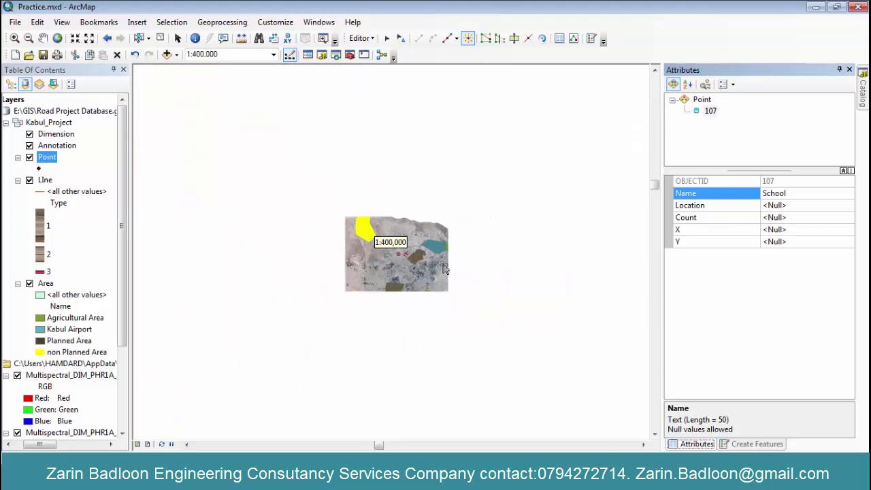
scroll(480, 265, down, 3)
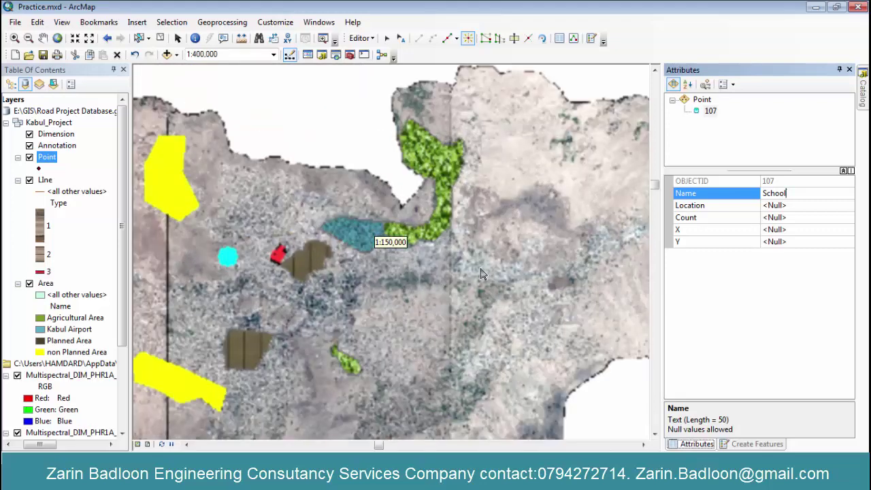
key(Return)
- Add a point south of the Agricultural Area beside the airport, set its Name to School, and copy that name
click(433, 278)
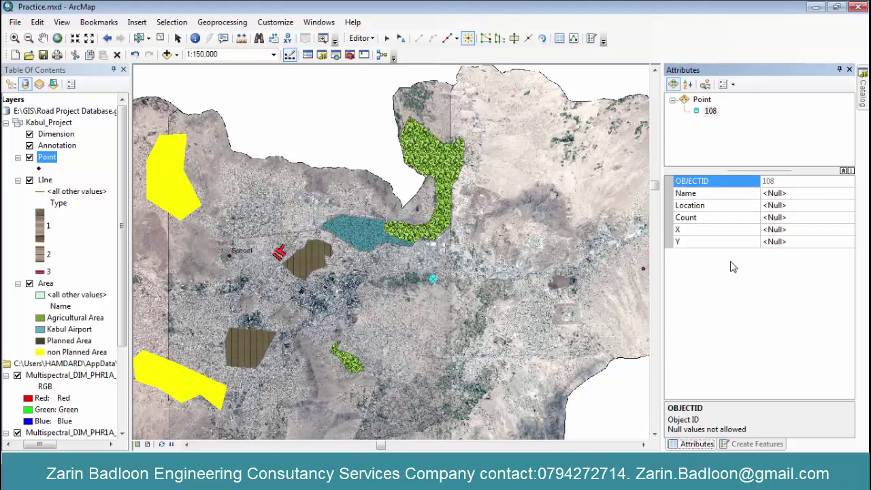
click(792, 193)
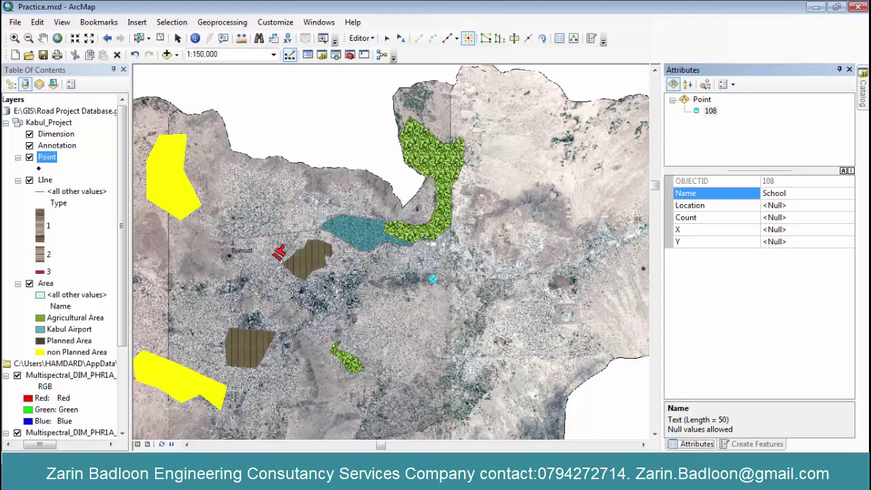
double_click(800, 193)
key(ctrl+c)
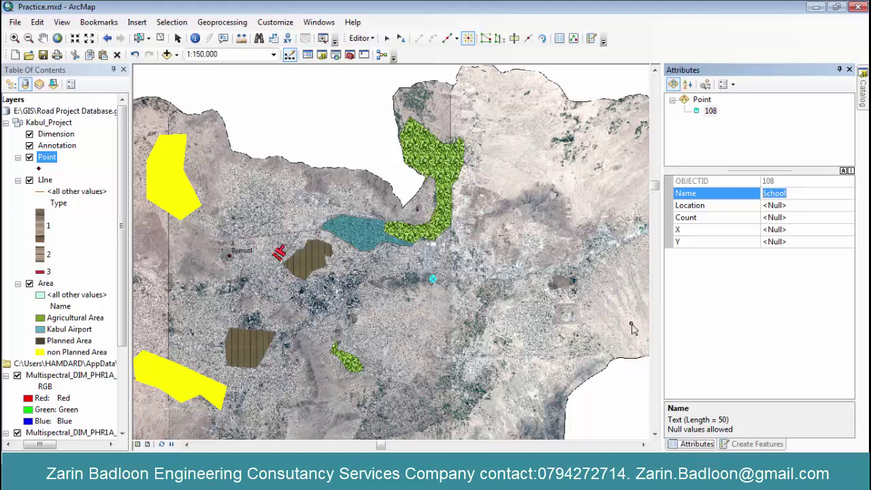
key(Return)
- Add two points northeast and east of the small southern Agricultural Area, pasting School as the Name of each
click(382, 310)
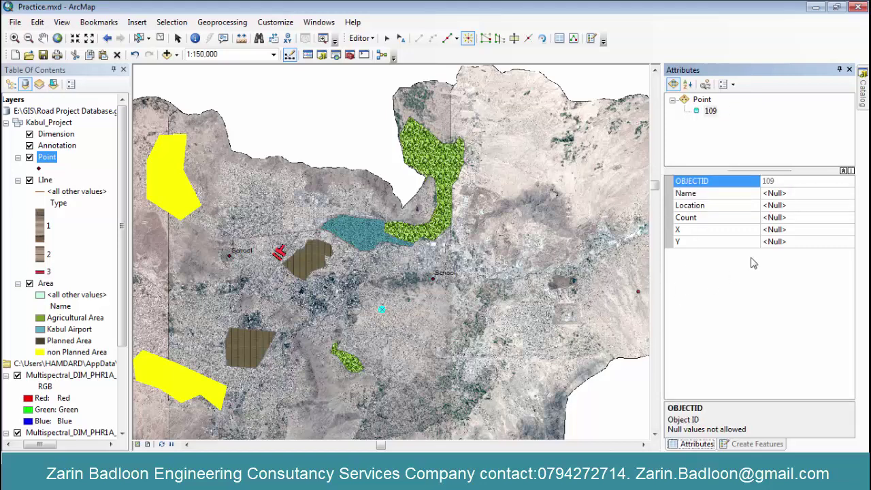
click(793, 190)
key(ctrl+v)
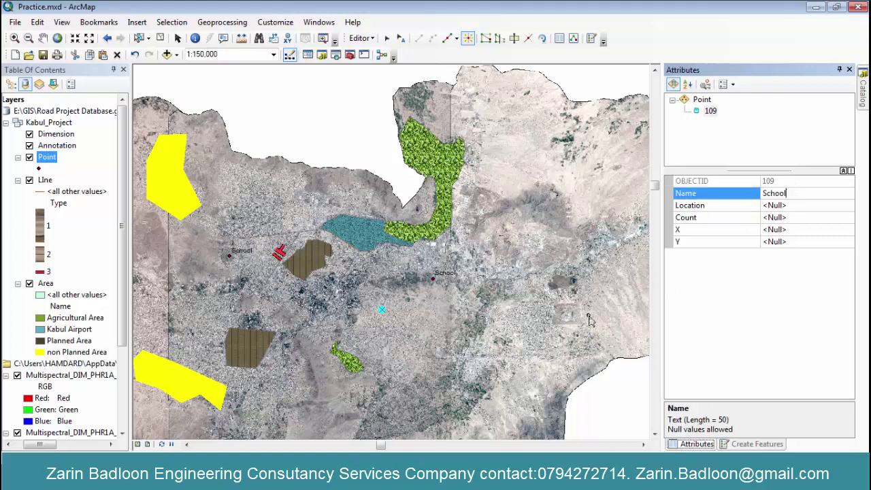
key(Return)
click(389, 366)
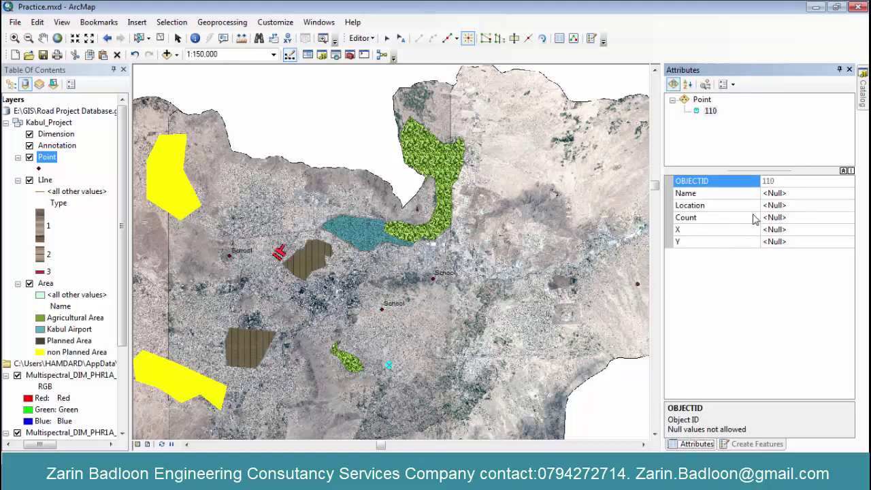
click(796, 194)
key(ctrl+v)
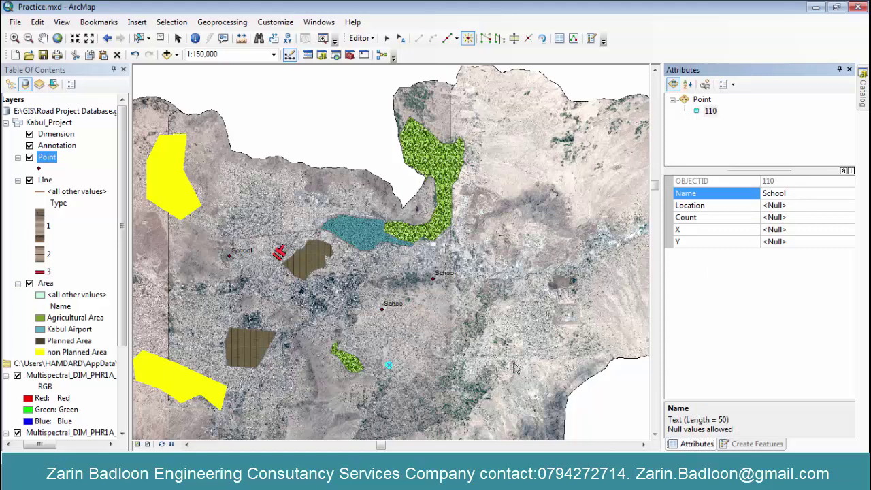
key(Return)
- Add two points named Masjid, one in the southeast of the imagery and one southeast of the southern Planned Area
click(494, 371)
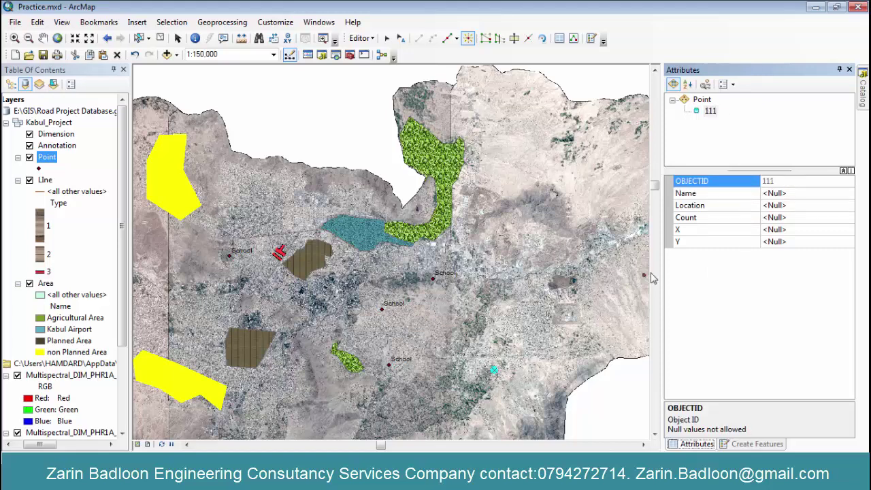
click(798, 193)
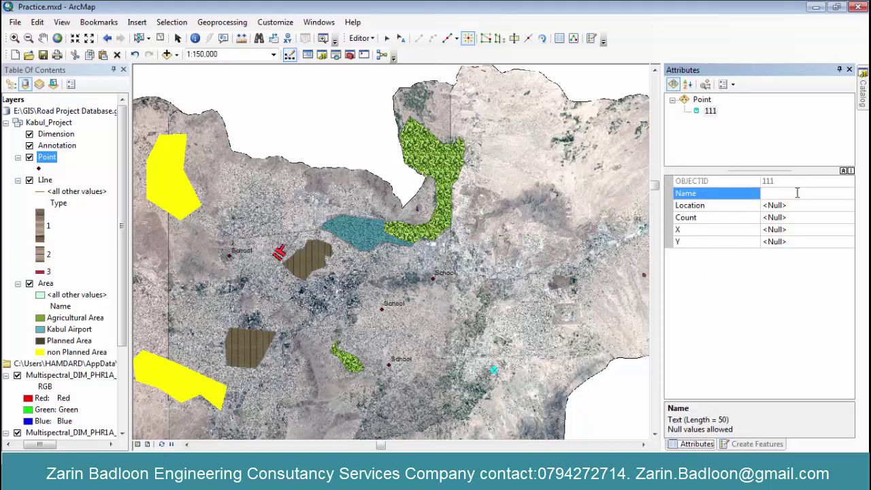
text(Masjid)
key(Return)
click(297, 379)
click(791, 194)
- Add two points named Hospital, one east of the northern Agricultural Area and one west of the southern Planned Area
click(468, 212)
click(793, 194)
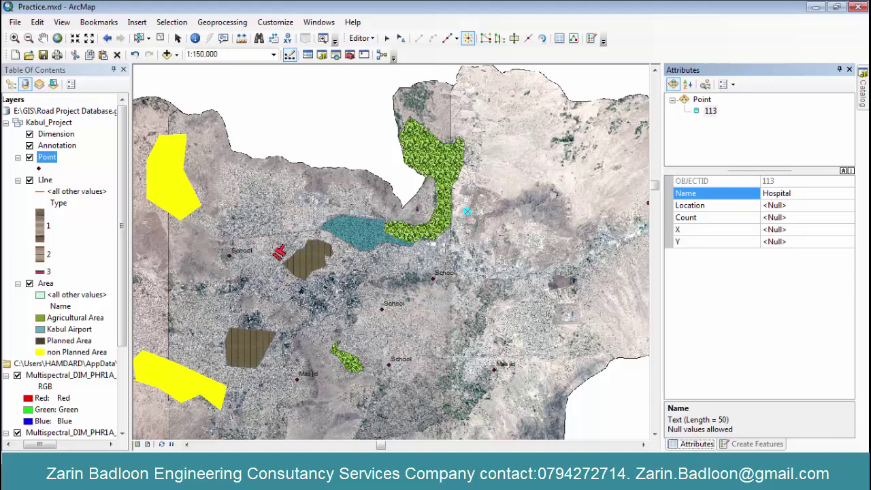
key(Return)
click(184, 316)
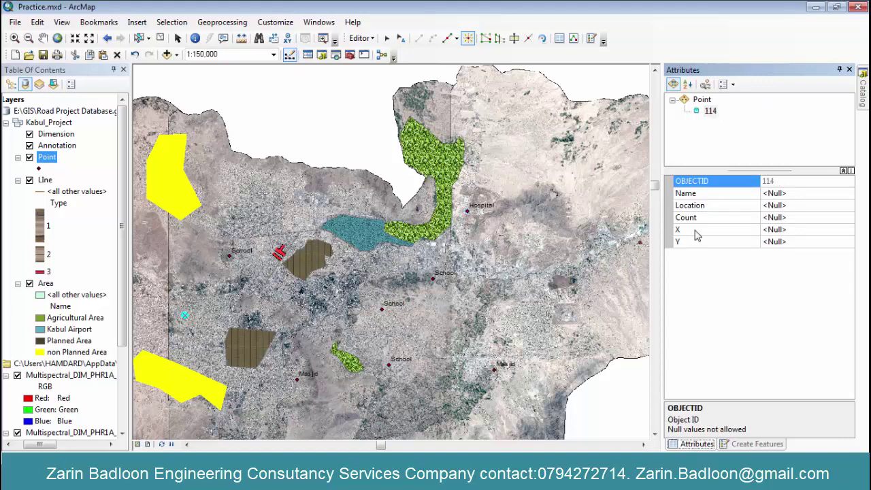
click(793, 194)
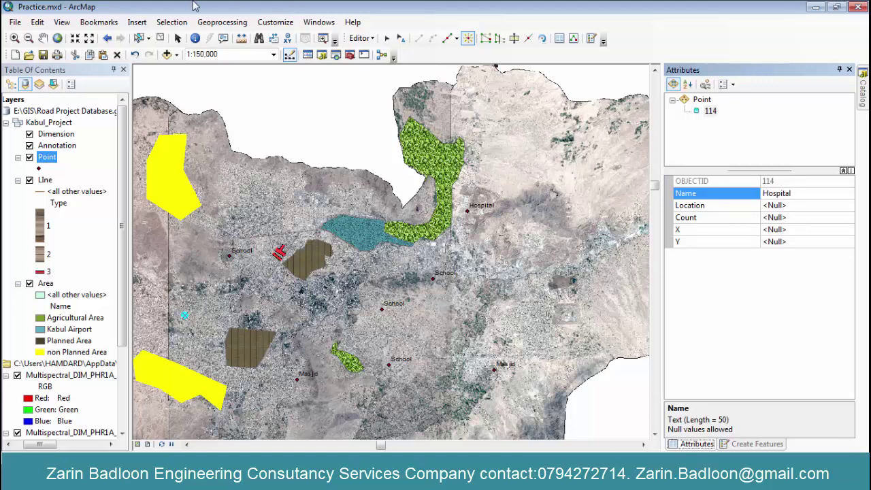
- Stop editing and save the edits made to the Point layer
click(363, 39)
click(371, 67)
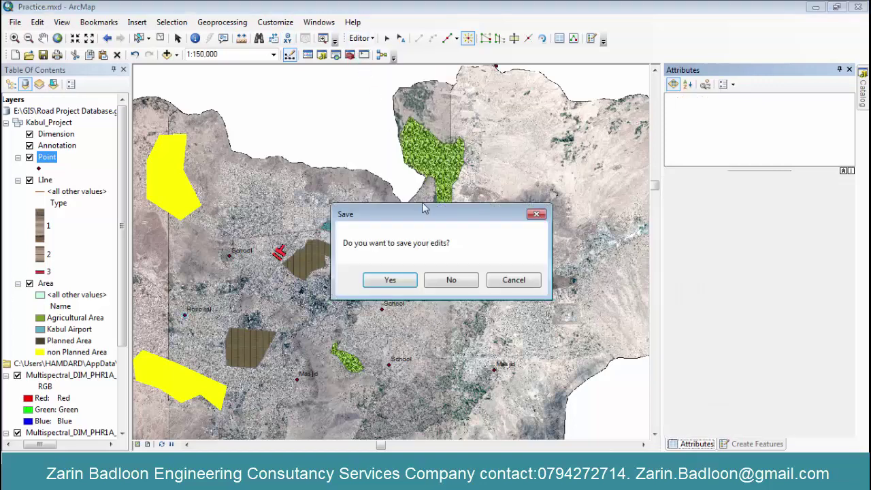
click(388, 283)
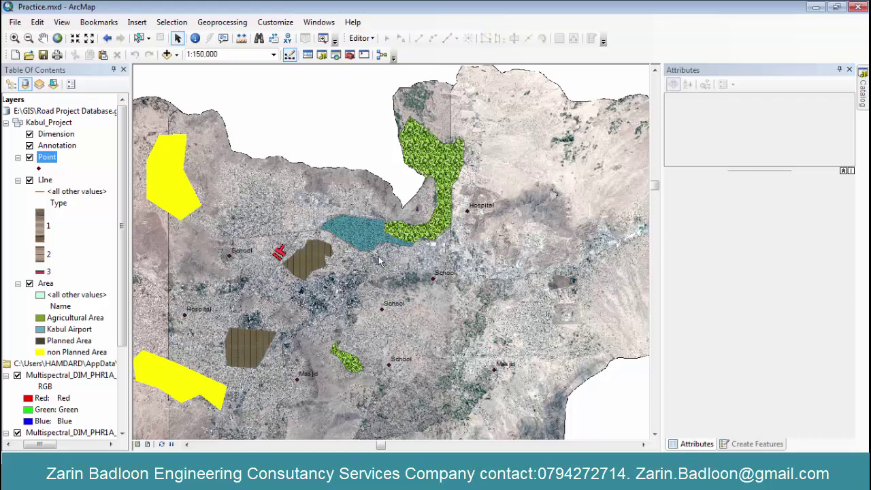
- Open the Point layer's attribute table, start an edit session, and delete the unnamed point record with OBJECTID 106
right_click(51, 158)
click(65, 191)
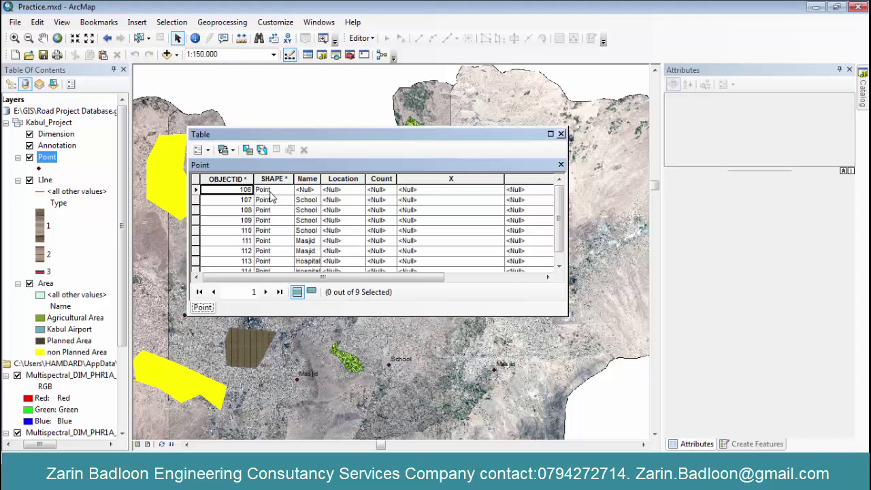
click(197, 190)
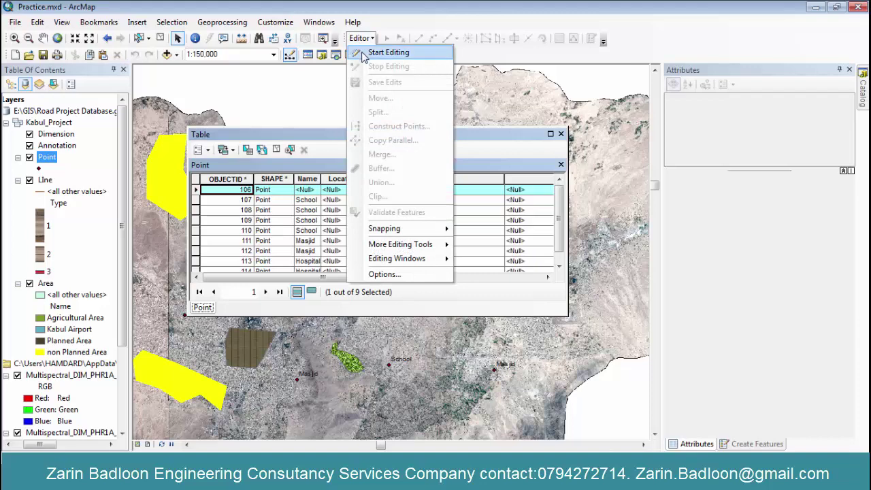
click(363, 52)
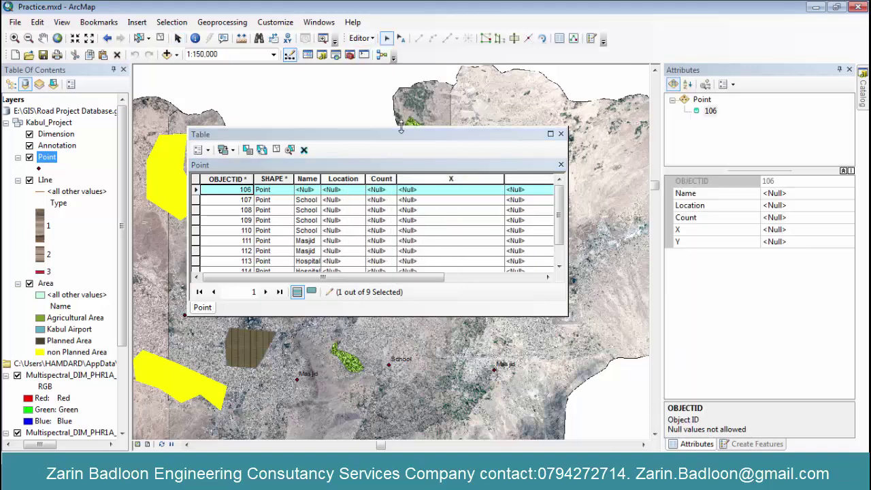
right_click(197, 192)
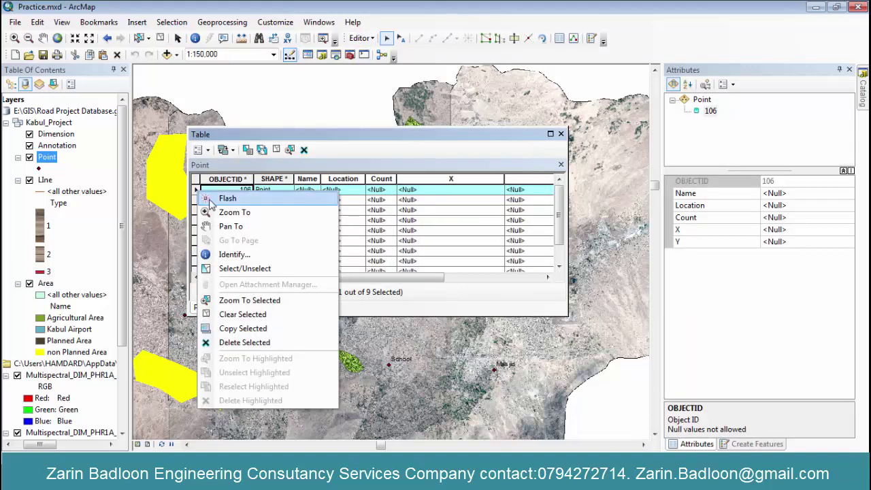
click(303, 154)
click(303, 151)
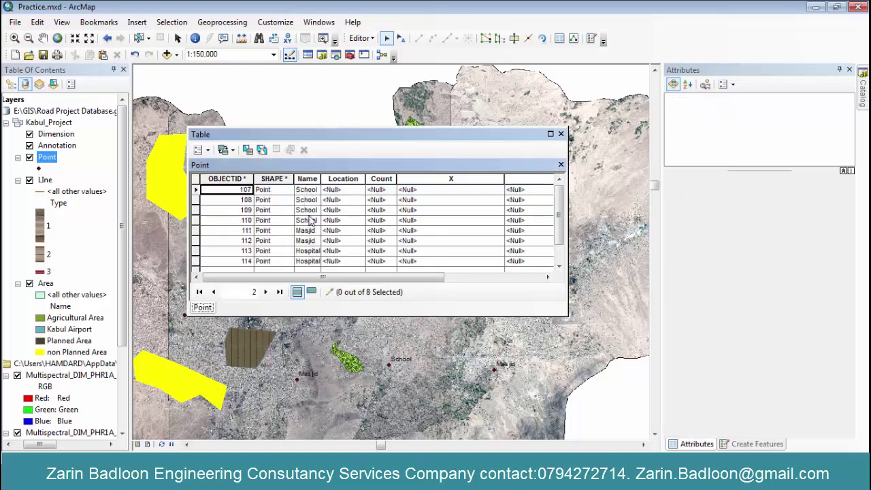
- Stop editing with the record deletion saved and close the Point attribute table
click(361, 38)
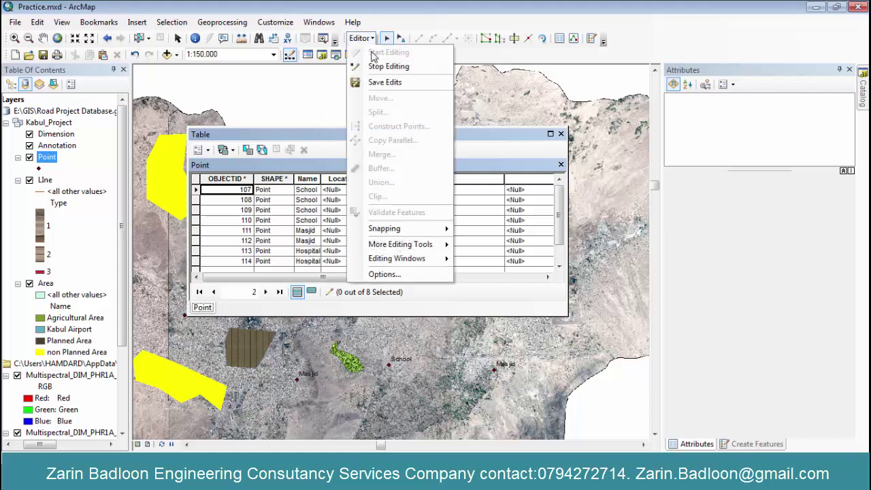
click(378, 67)
click(393, 280)
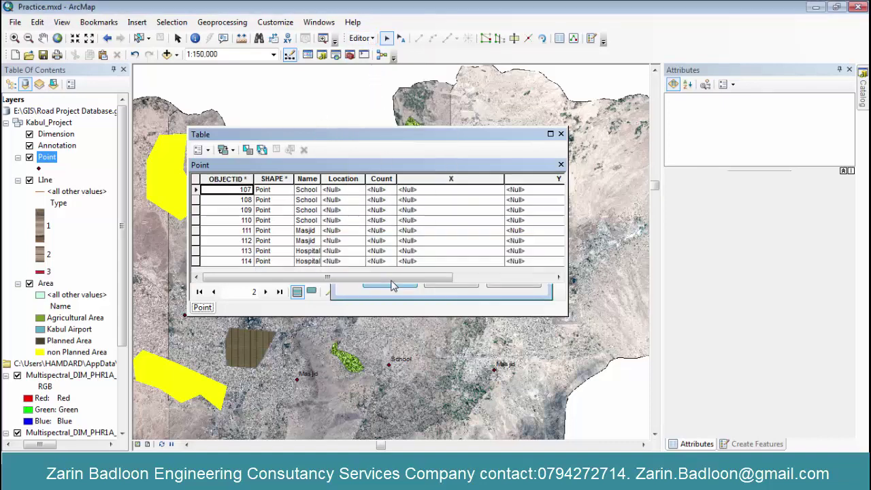
click(561, 135)
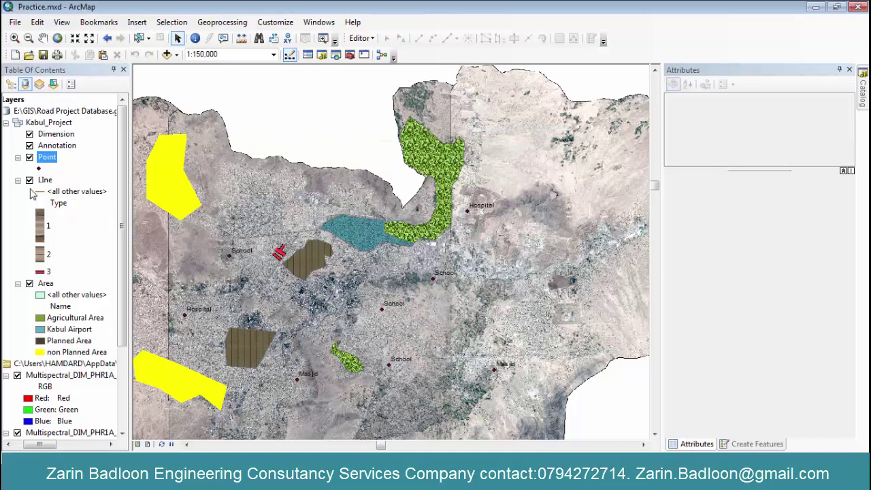
- Set the Point layer's symbology to unique-value categories based on the Name field and add all values
right_click(50, 160)
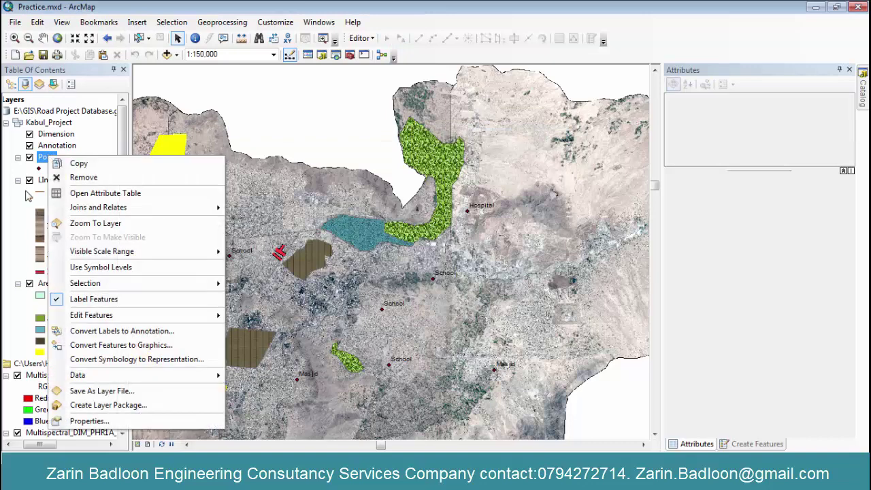
click(86, 421)
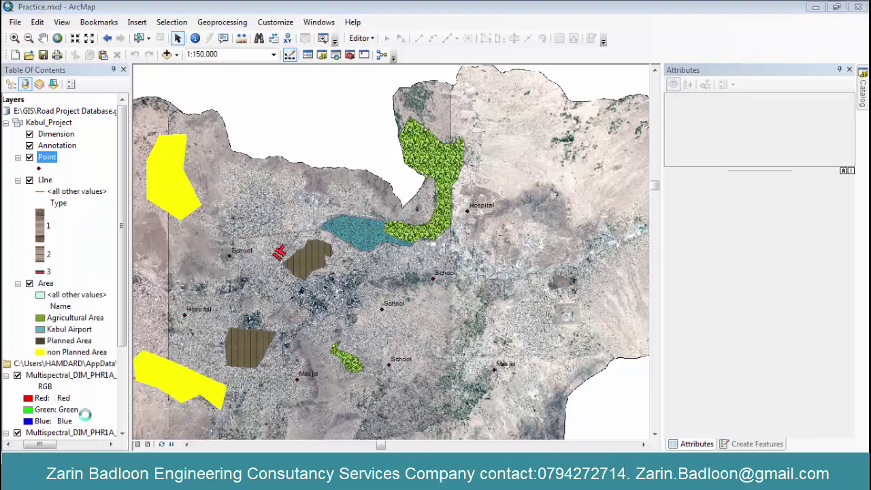
click(368, 100)
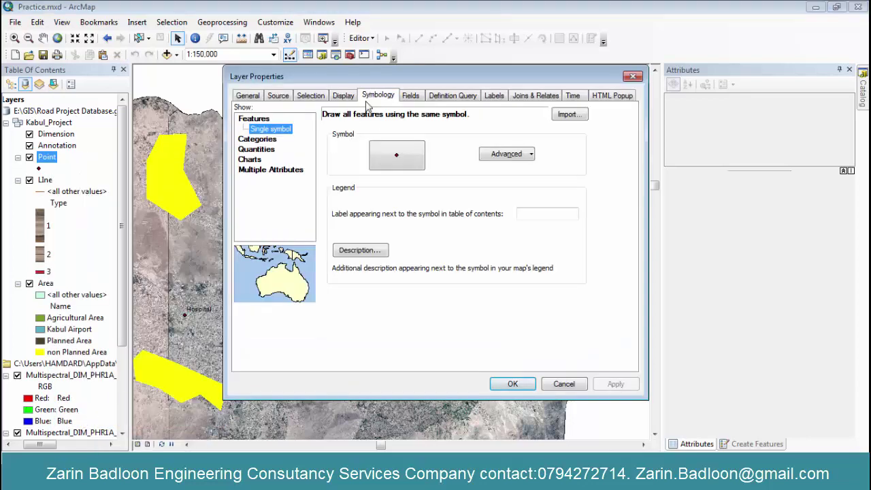
click(258, 138)
click(444, 140)
click(443, 140)
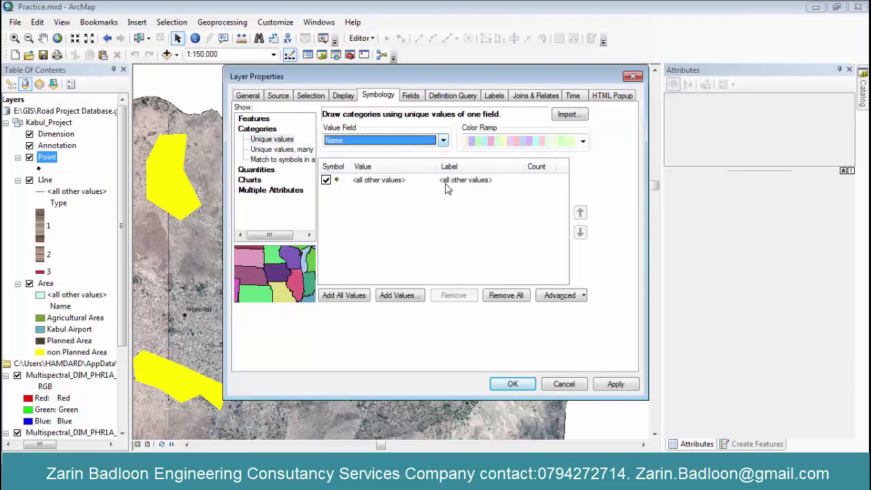
click(360, 299)
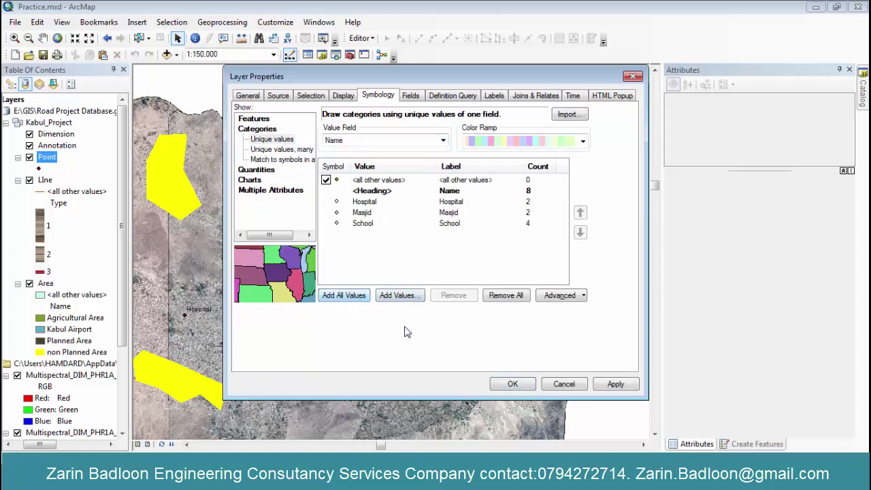
- Apply the Point layer's name categories and assign the House 38 symbol to the Hospital class
click(512, 385)
click(39, 192)
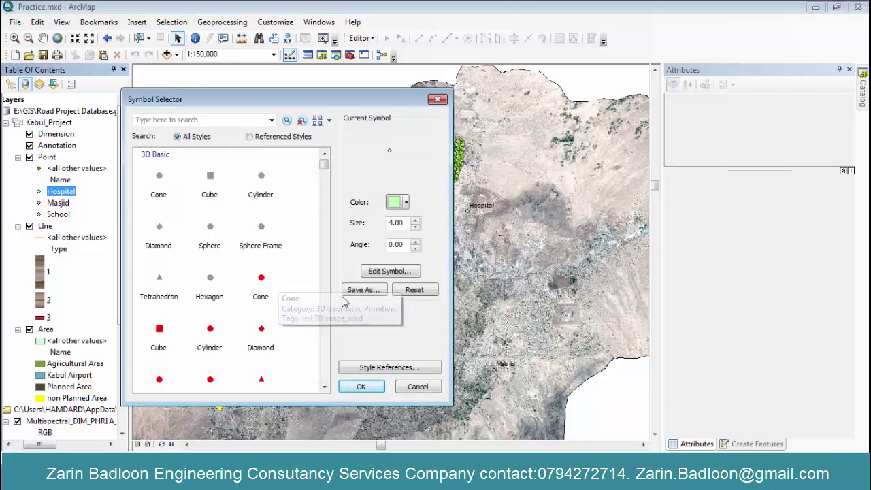
drag(324, 164, 328, 222)
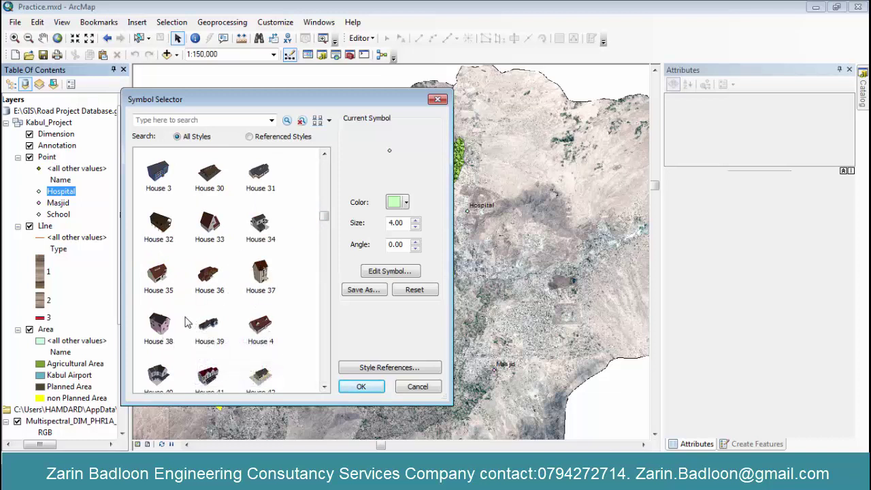
click(325, 386)
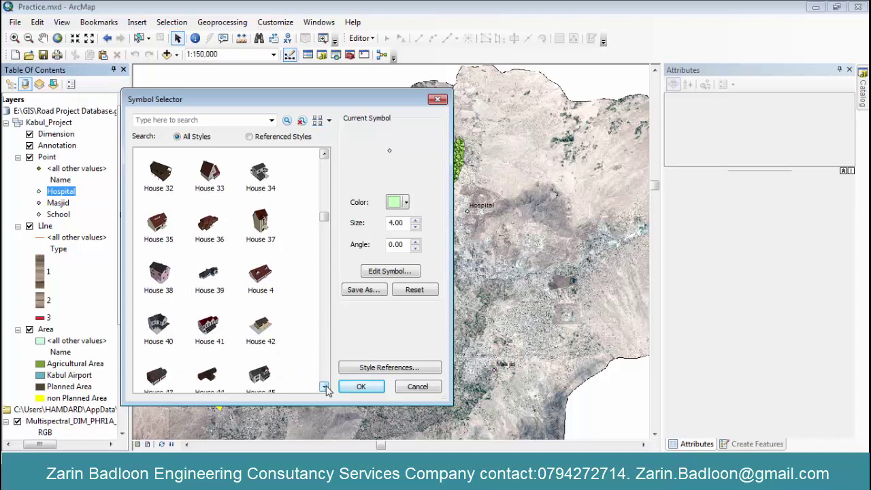
click(325, 386)
click(325, 387)
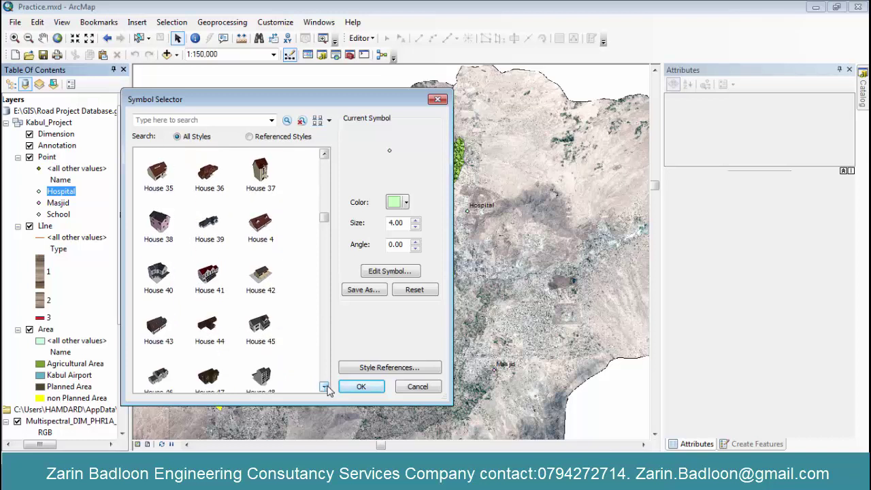
click(325, 387)
click(325, 387)
click(325, 387)
click(324, 387)
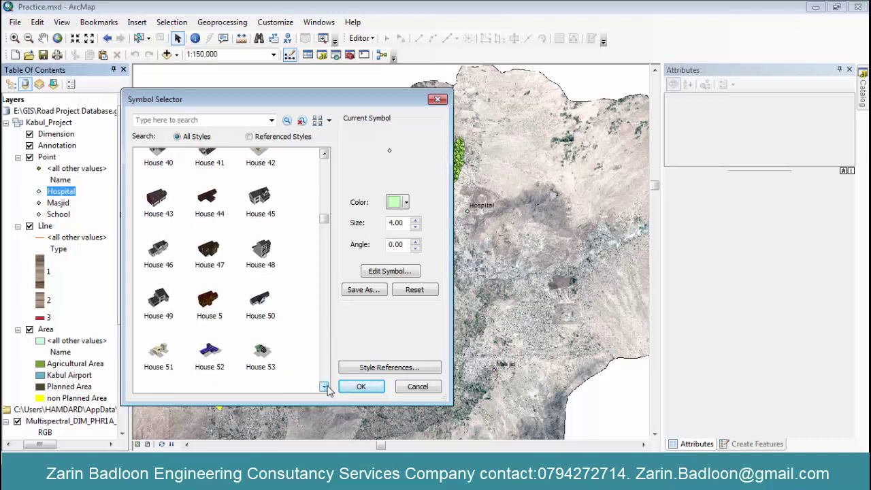
click(159, 199)
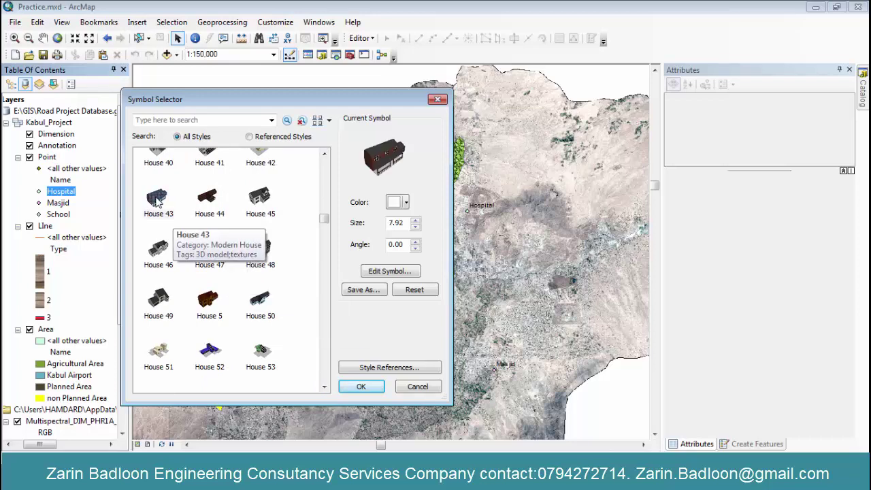
scroll(176, 212, up, 3)
click(159, 249)
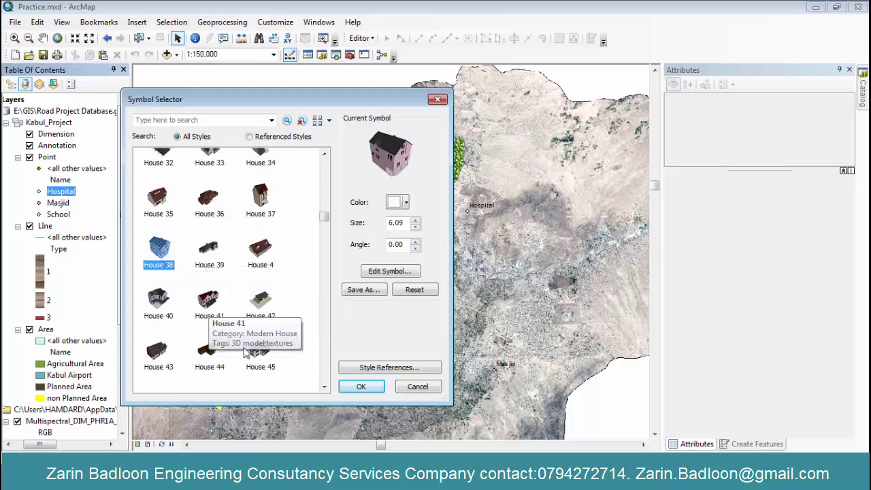
click(346, 389)
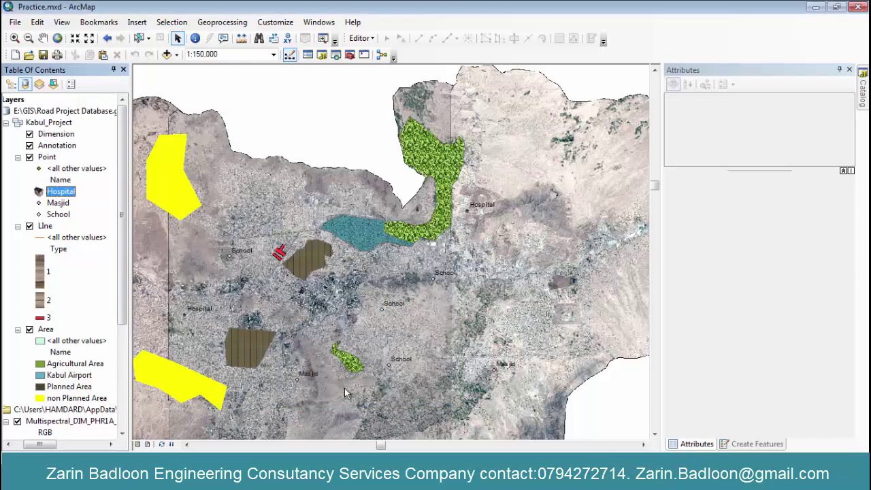
- Assign the House 45 symbol to the Masjid class of the Point layer
click(39, 202)
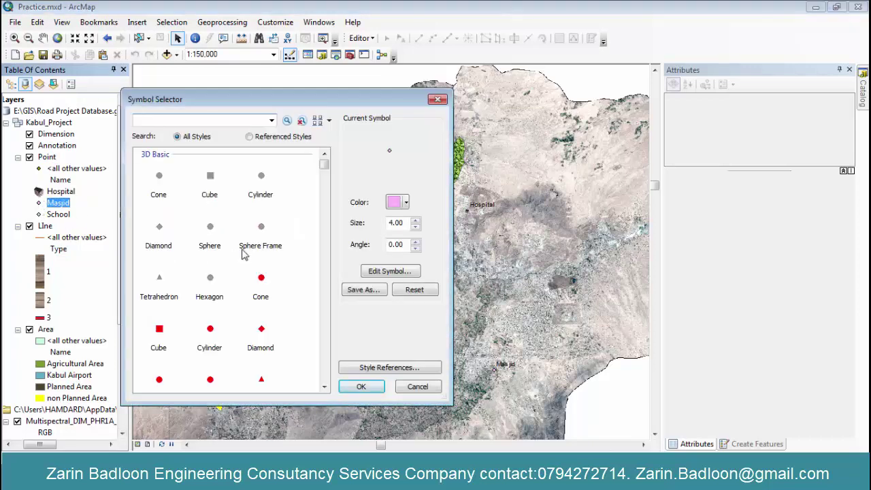
drag(325, 162, 332, 215)
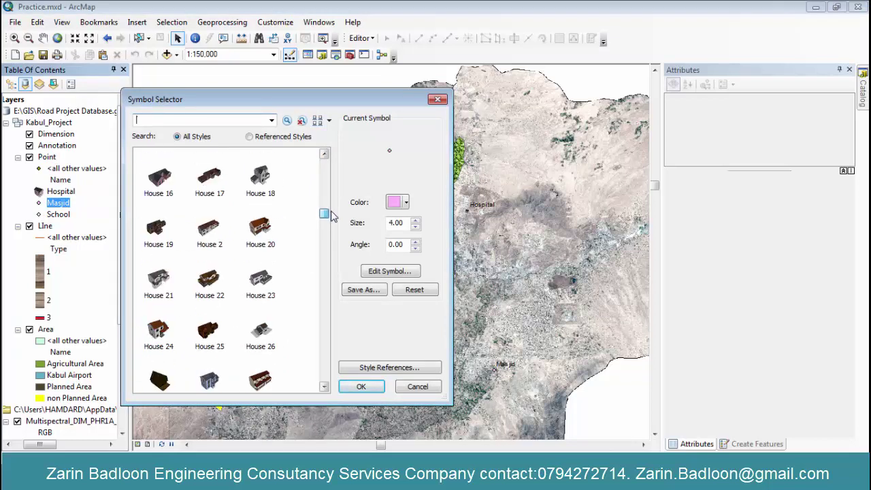
drag(332, 216, 333, 217)
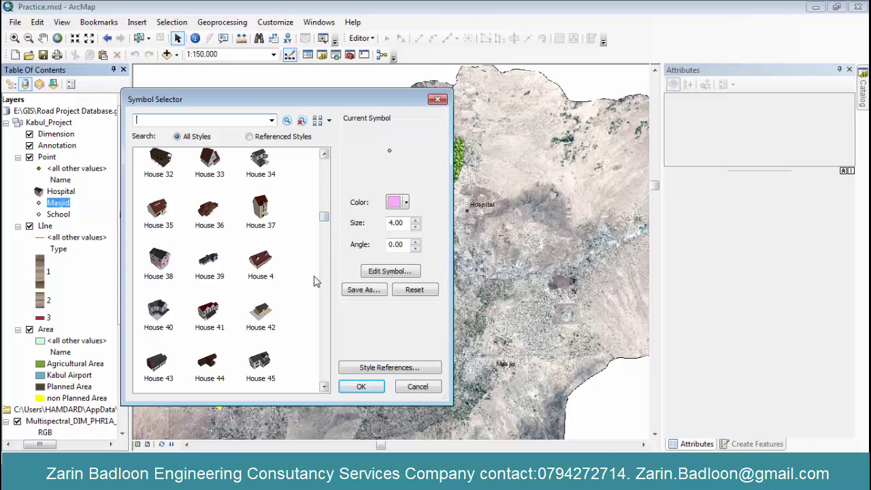
click(269, 370)
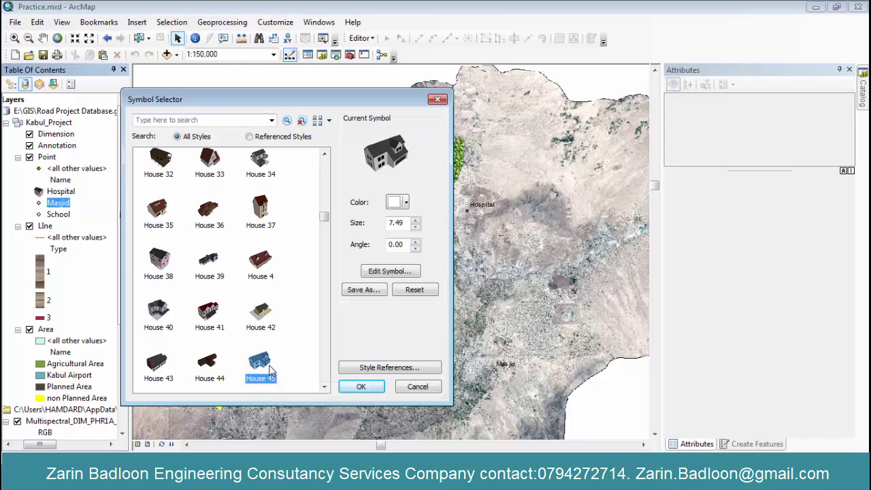
click(362, 388)
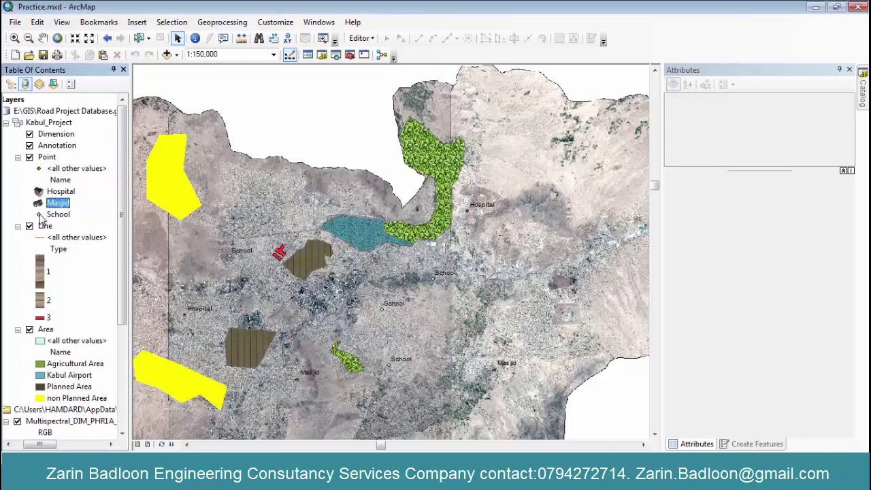
- Assign the House 85 symbol to the School class of the Point layer
click(39, 215)
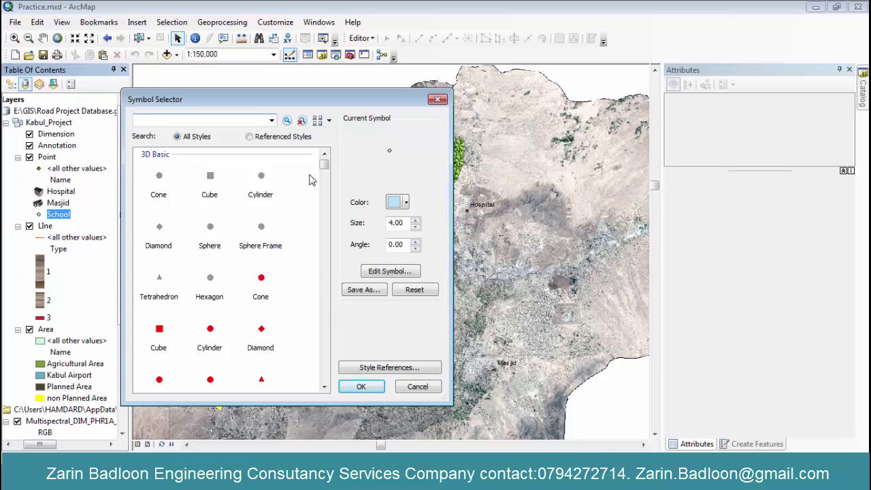
drag(324, 174, 325, 233)
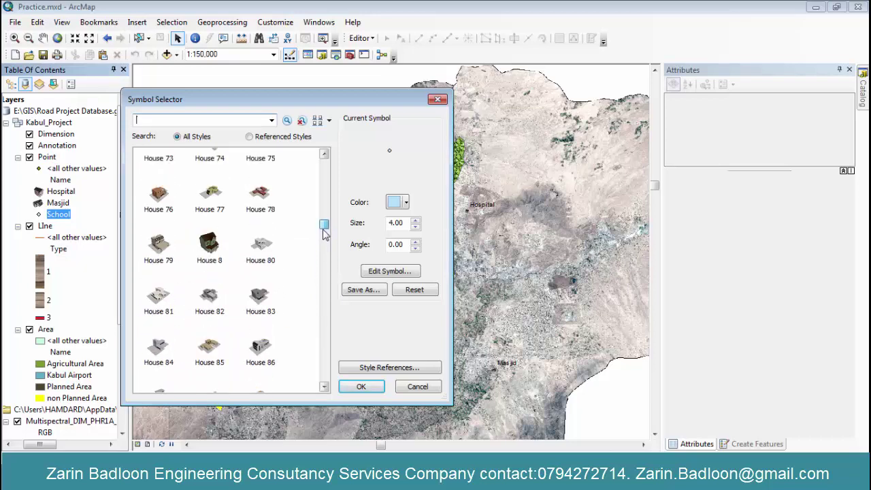
click(209, 349)
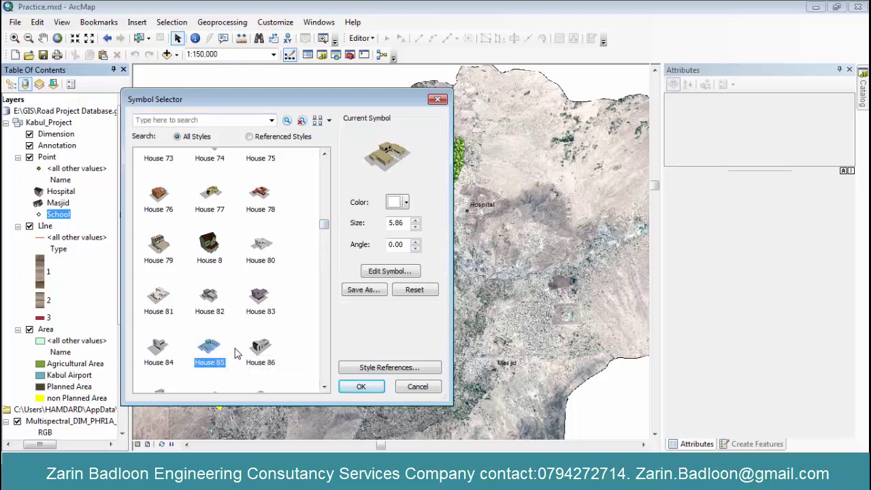
click(361, 386)
- Turn the Point layer's feature labels off and back on around the Masjid point
scroll(442, 203, up, 1)
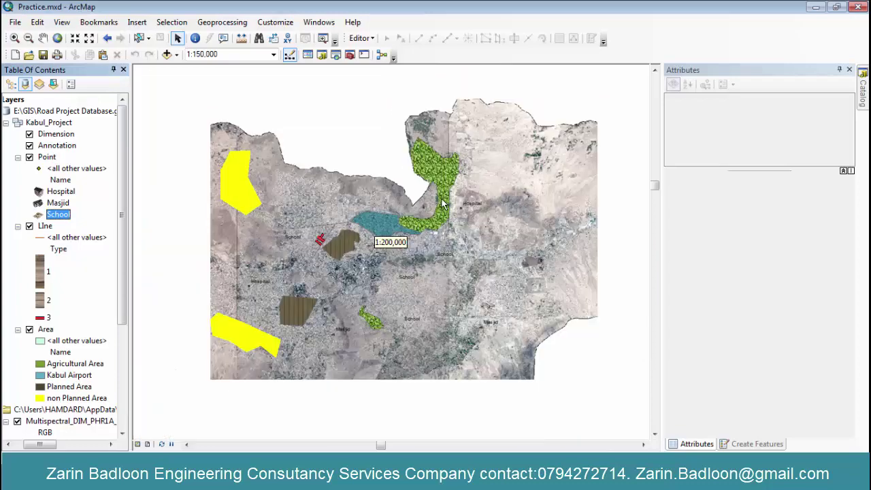
scroll(336, 334, down, 4)
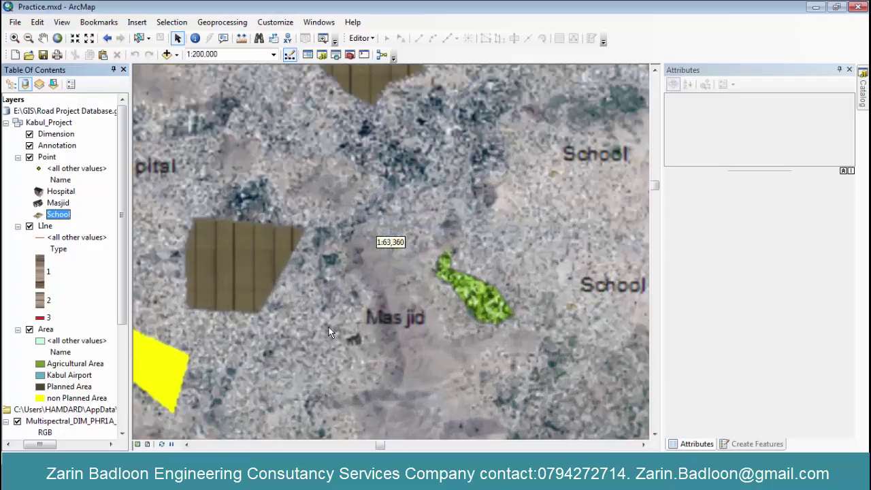
scroll(337, 333, down, 3)
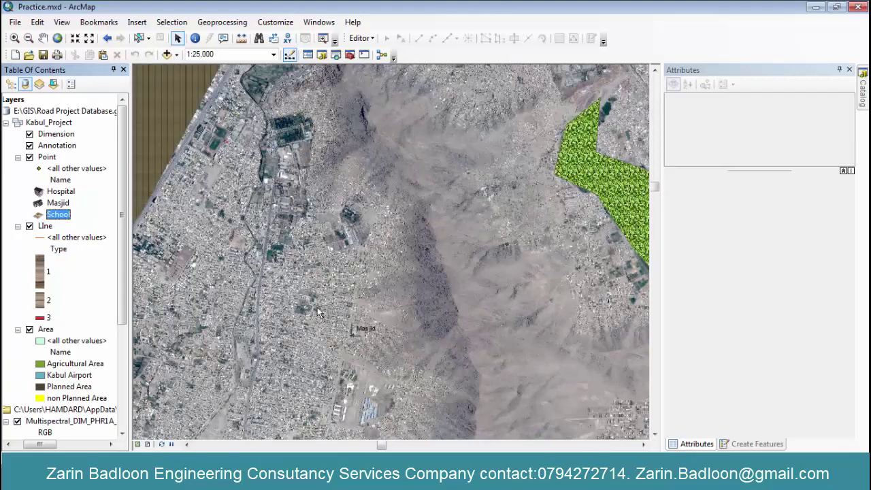
right_click(46, 157)
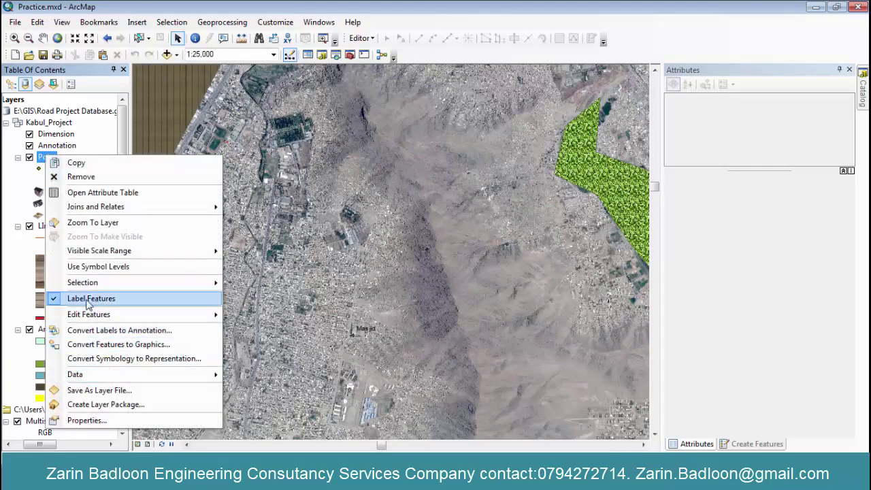
click(100, 299)
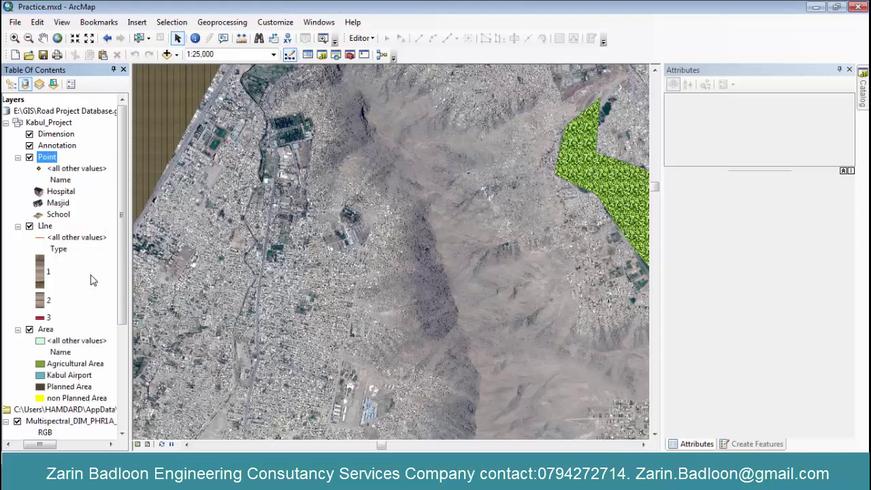
right_click(49, 158)
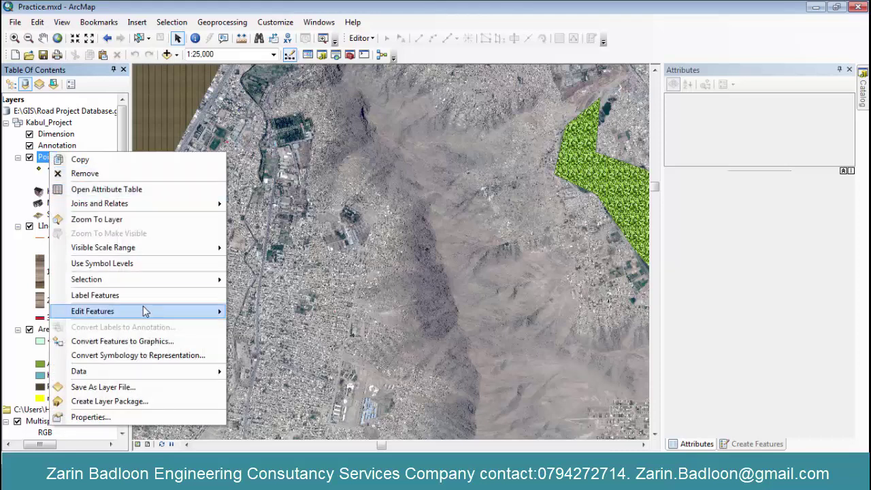
mouse_move(111, 318)
click(92, 297)
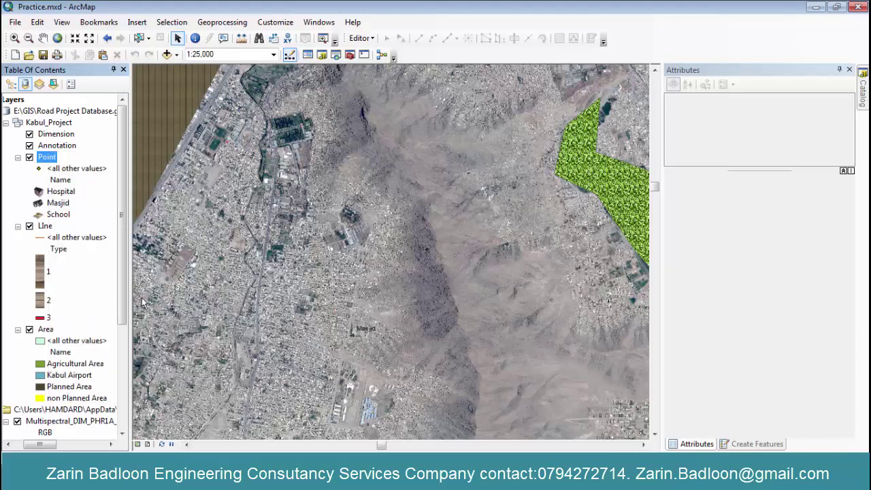
- Turn on feature labels for the LIne layer
right_click(49, 231)
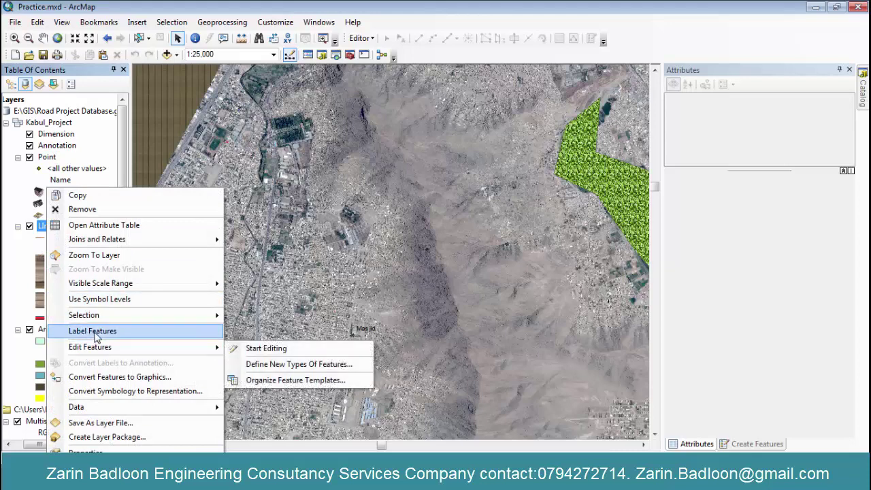
click(97, 332)
- Examine the symbolized roads near the planned area and Kabul Airport at several map scales
scroll(204, 266, up, 4)
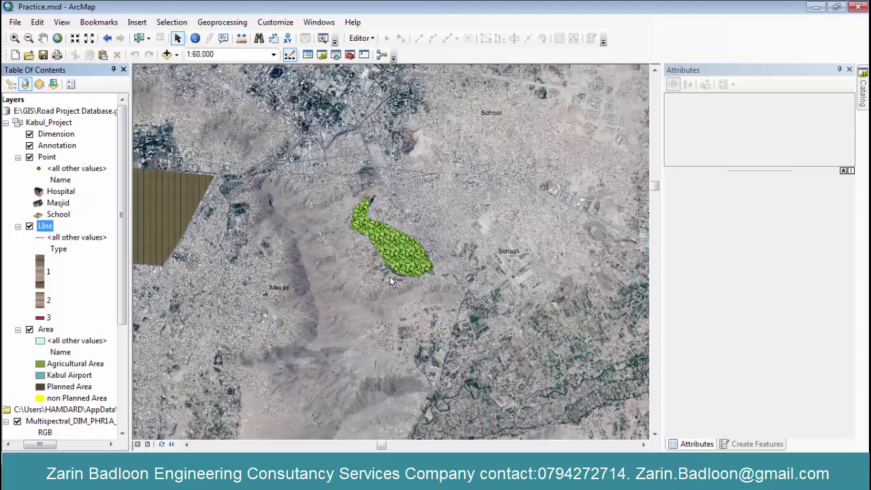
scroll(373, 269, up, 4)
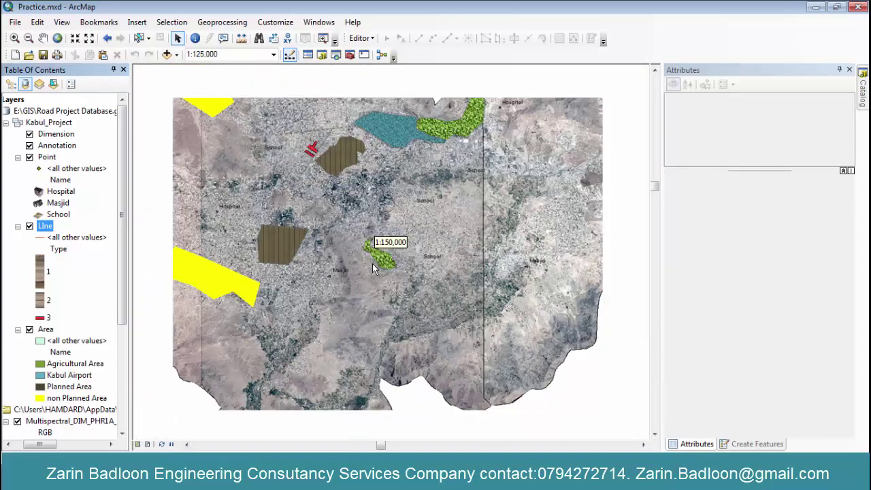
scroll(390, 139, down, 4)
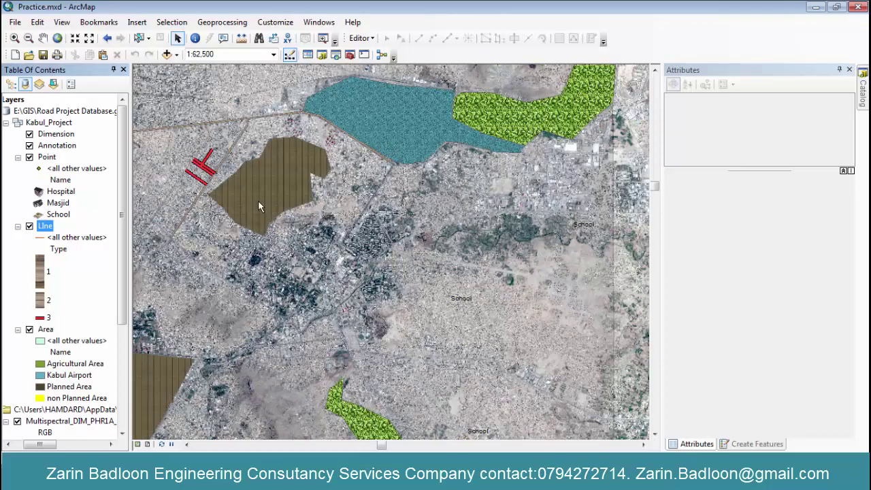
scroll(259, 204, down, 1)
scroll(265, 205, down, 3)
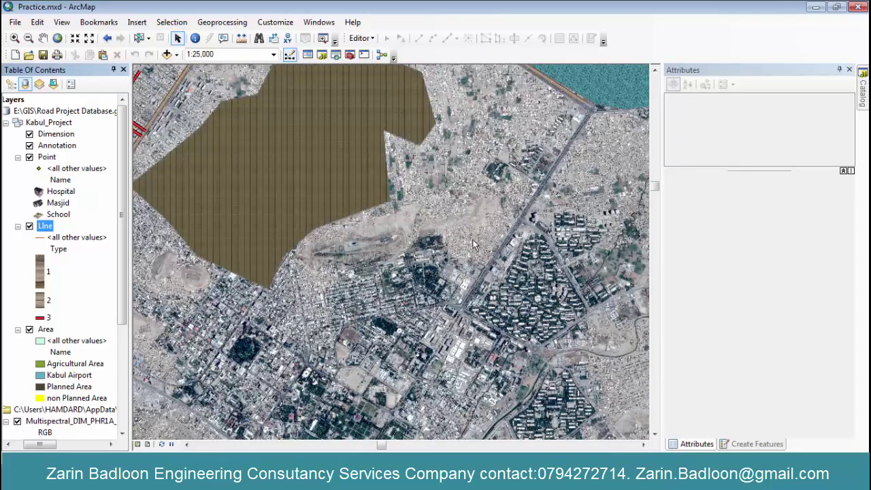
scroll(459, 255, up, 4)
scroll(340, 160, down, 4)
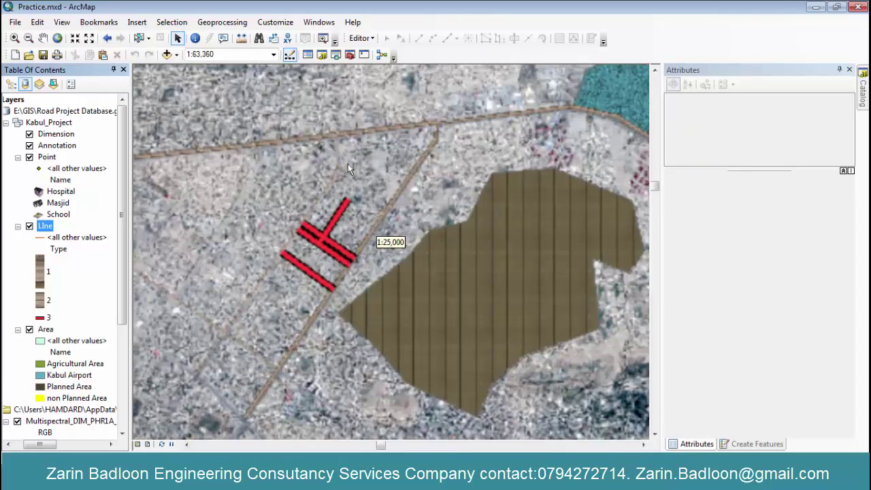
scroll(291, 104, down, 2)
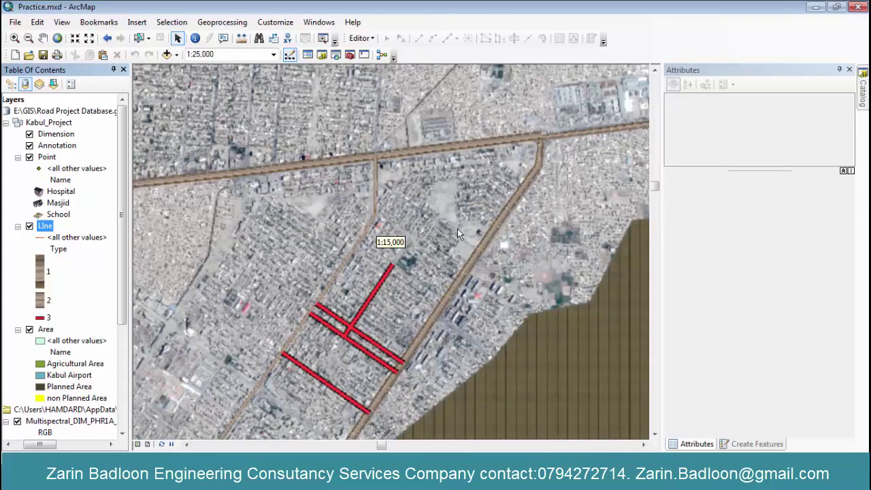
scroll(306, 146, down, 4)
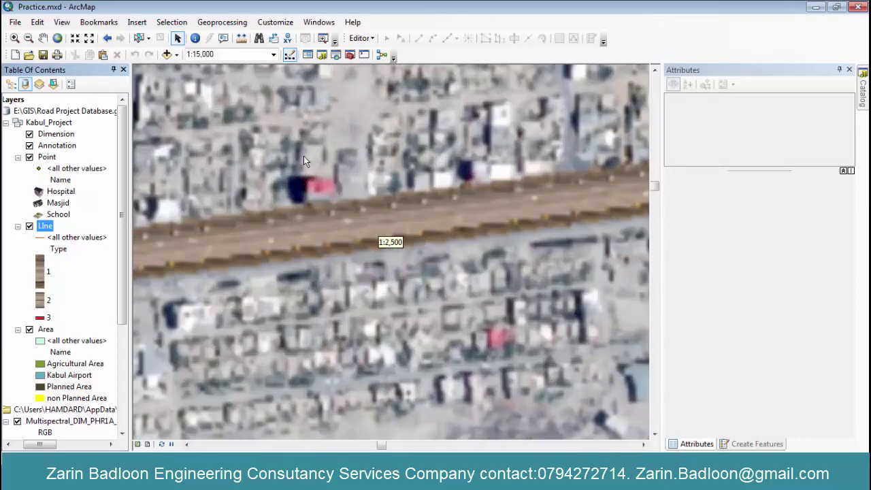
scroll(329, 199, up, 2)
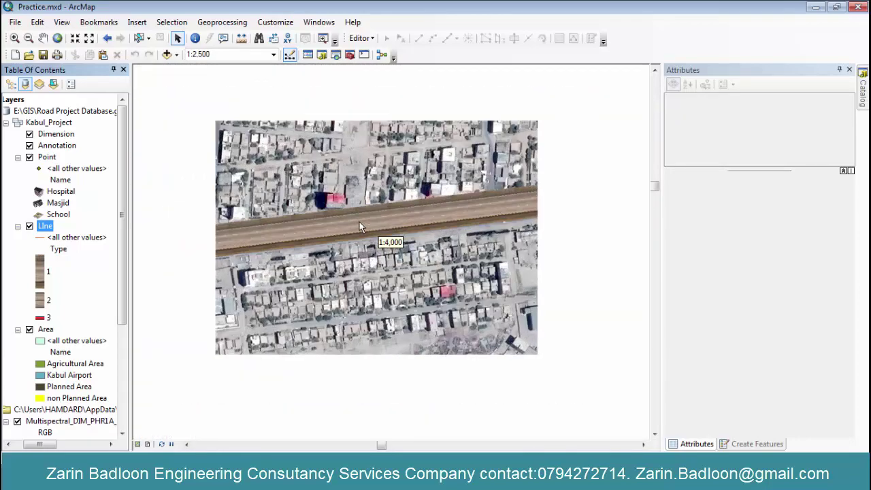
scroll(344, 221, up, 1)
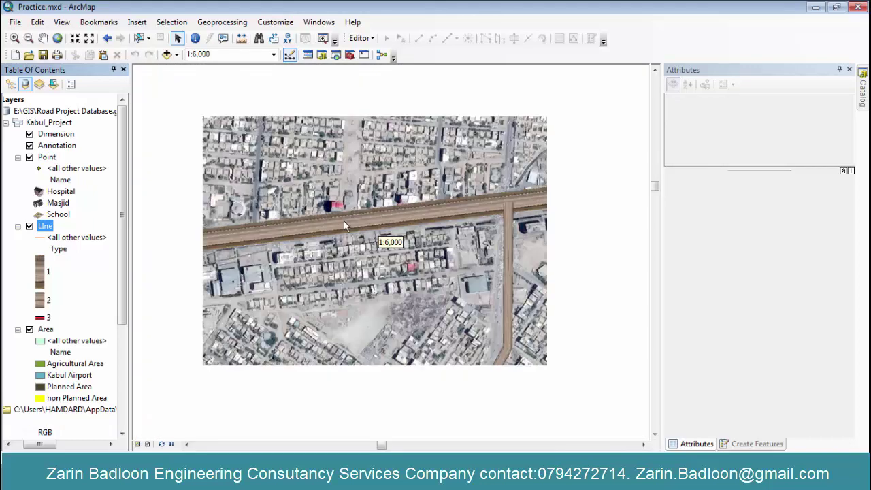
scroll(337, 230, up, 2)
scroll(344, 231, up, 2)
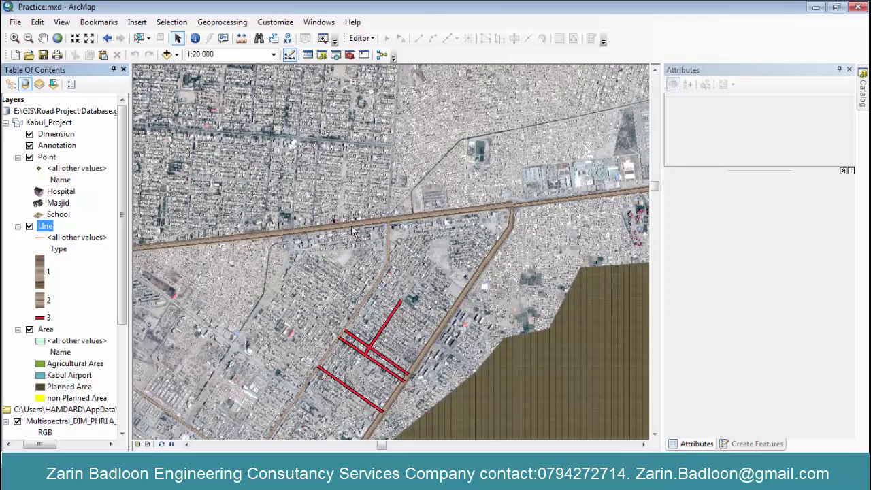
scroll(354, 232, up, 1)
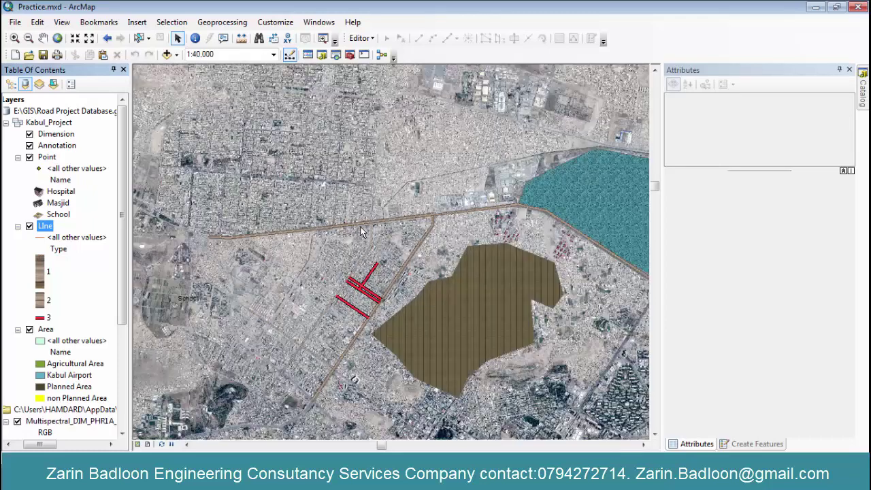
- Inspect the red type 3 roads and the adjoining main roads for labels at several map scales
scroll(373, 325, down, 1)
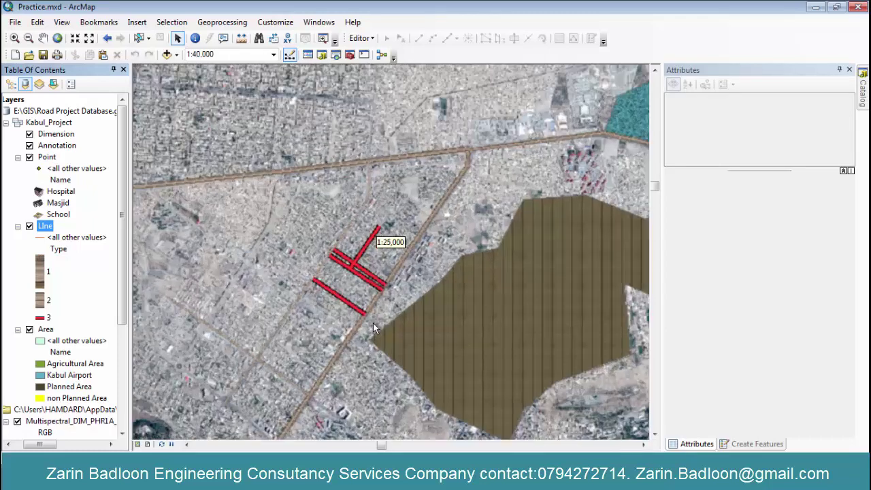
scroll(372, 324, down, 1)
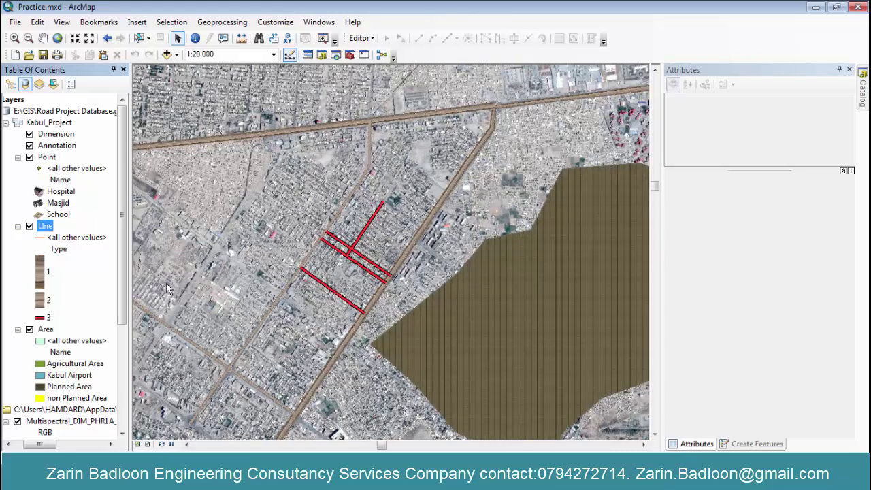
right_click(43, 227)
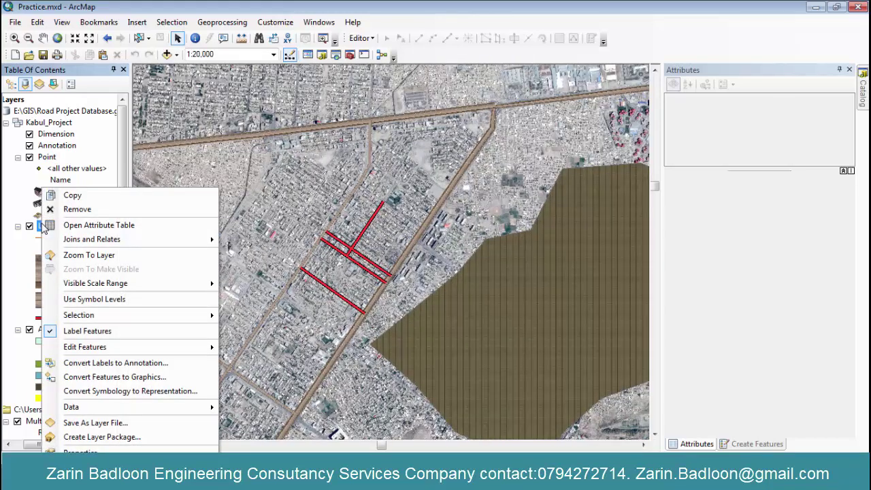
key(Escape)
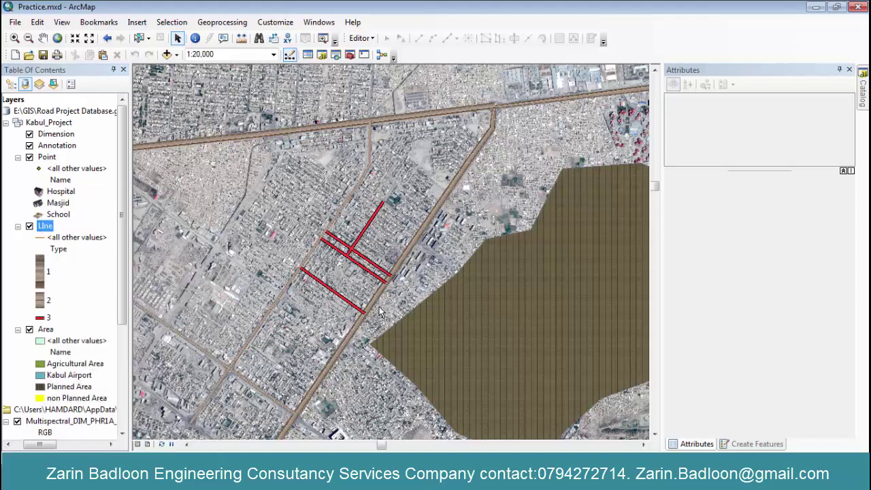
scroll(380, 307, down, 1)
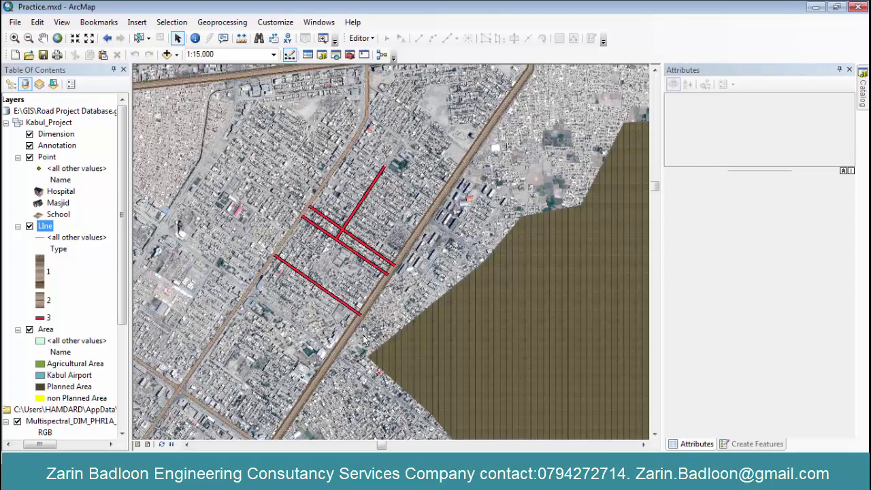
scroll(335, 301, up, 1)
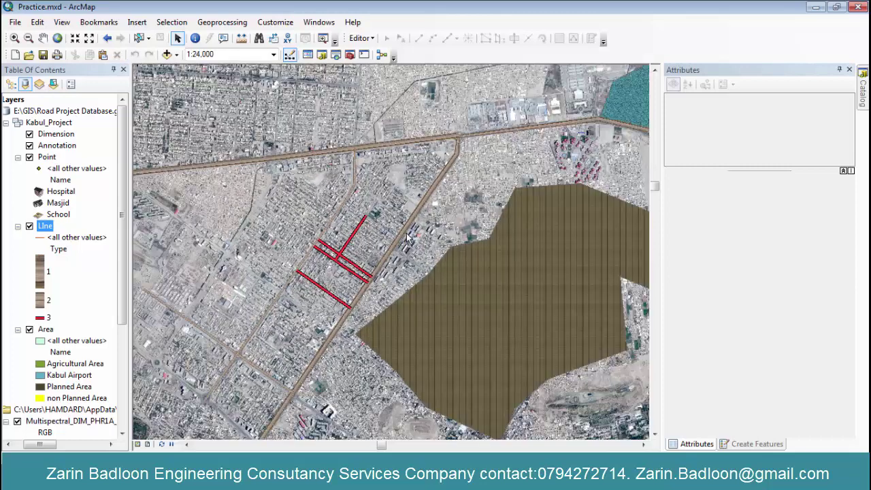
scroll(373, 214, up, 1)
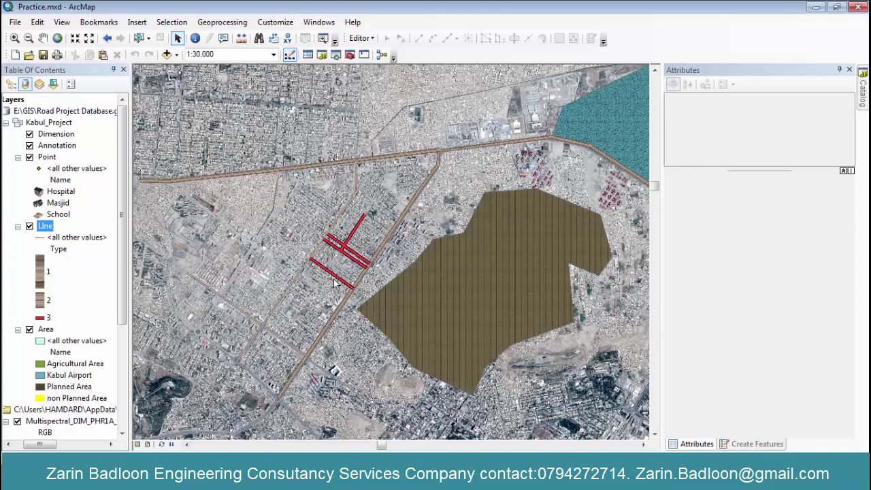
scroll(343, 274, up, 2)
scroll(340, 289, down, 5)
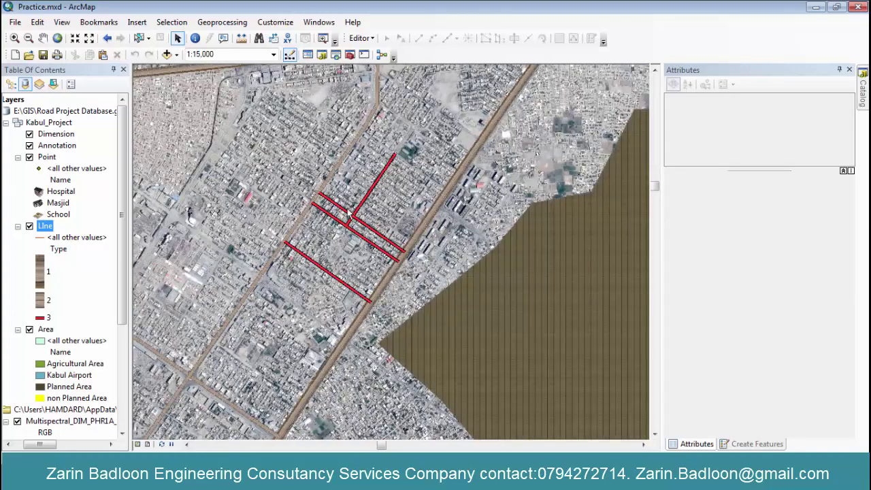
scroll(347, 176, down, 3)
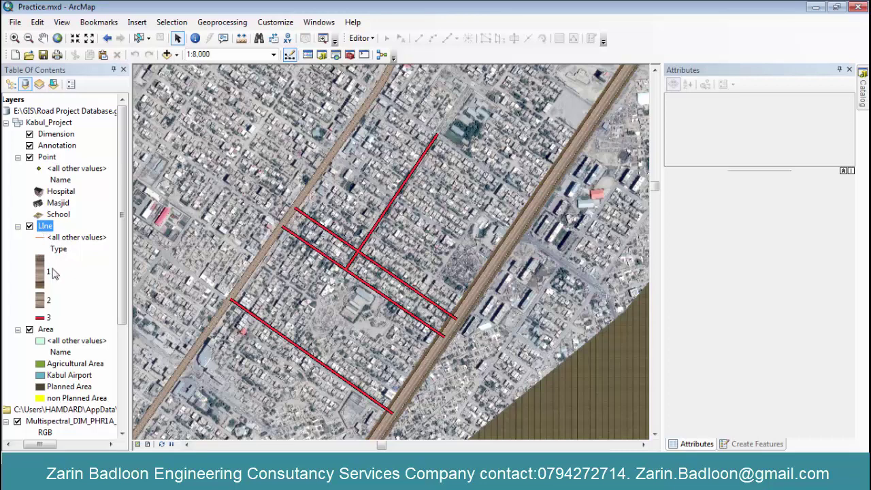
- Set the LIne layer's label field to Name_1 and check the labels along the roads
right_click(49, 227)
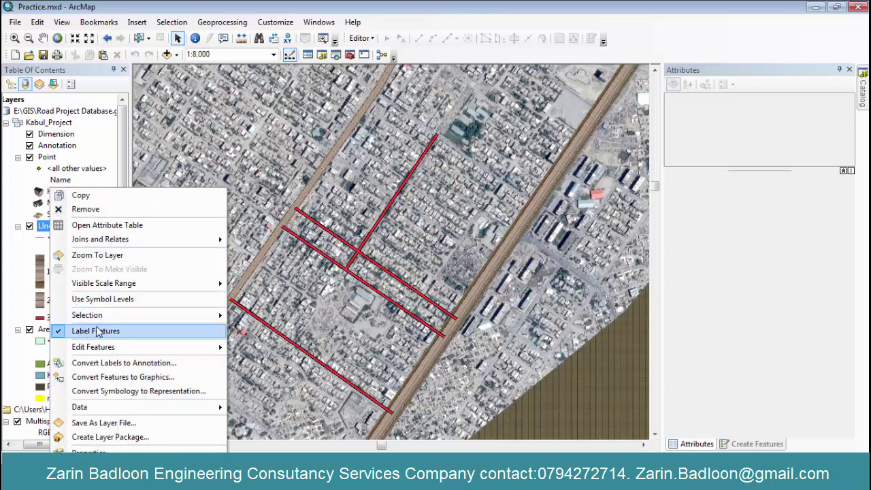
click(107, 451)
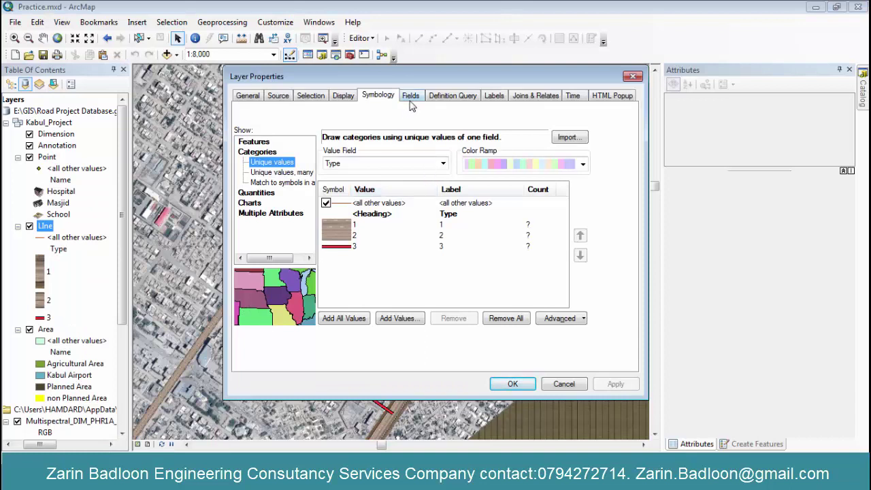
click(492, 97)
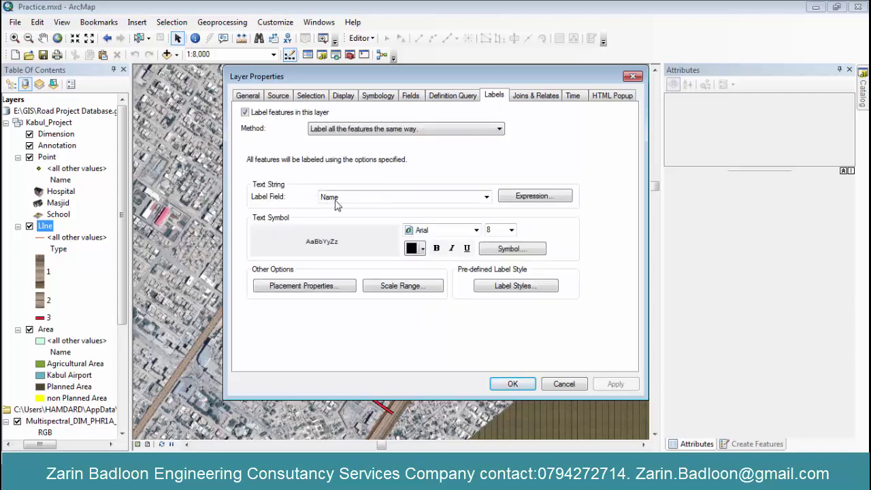
click(485, 197)
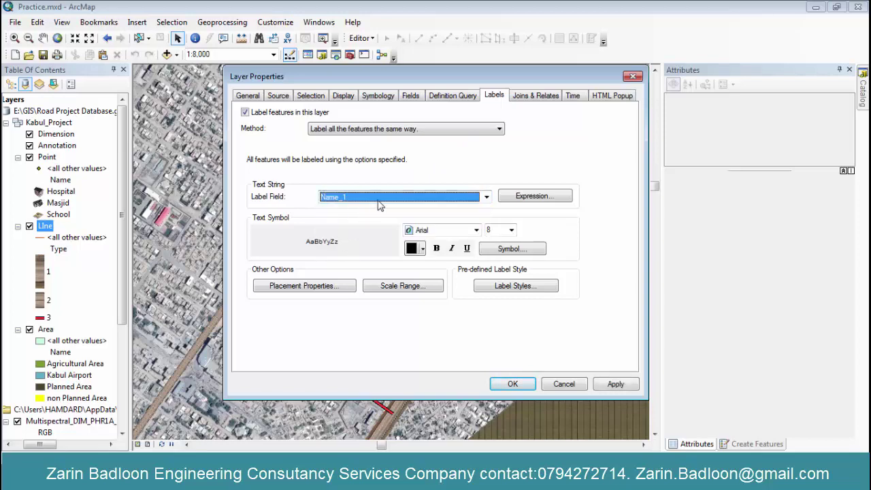
click(615, 385)
click(512, 386)
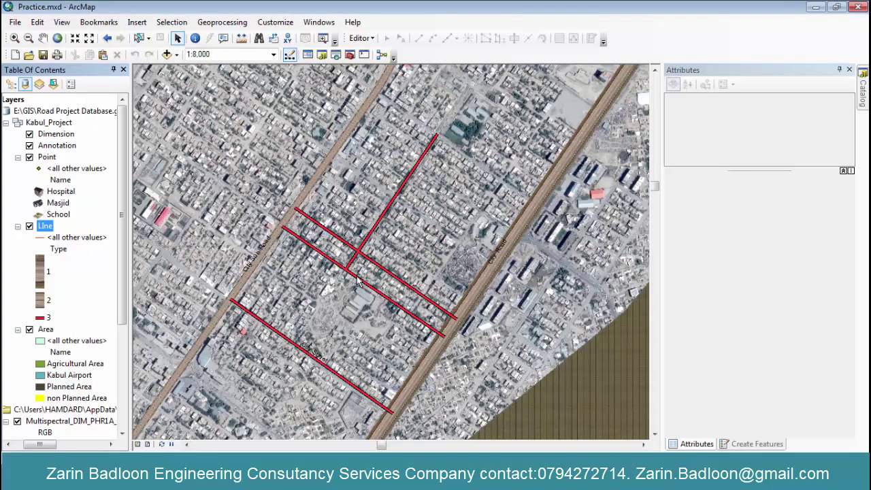
scroll(256, 247, up, 3)
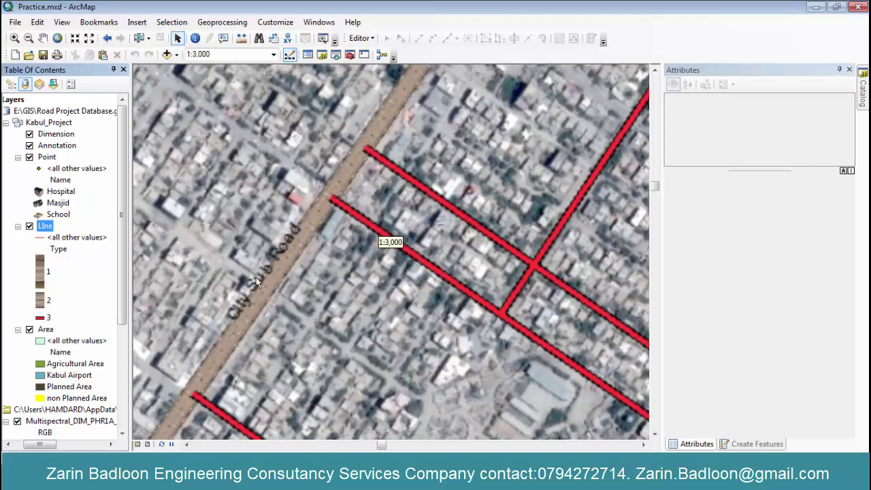
- Label all LIne features the same way using the Type field and check the labels on the roads
right_click(57, 228)
click(84, 452)
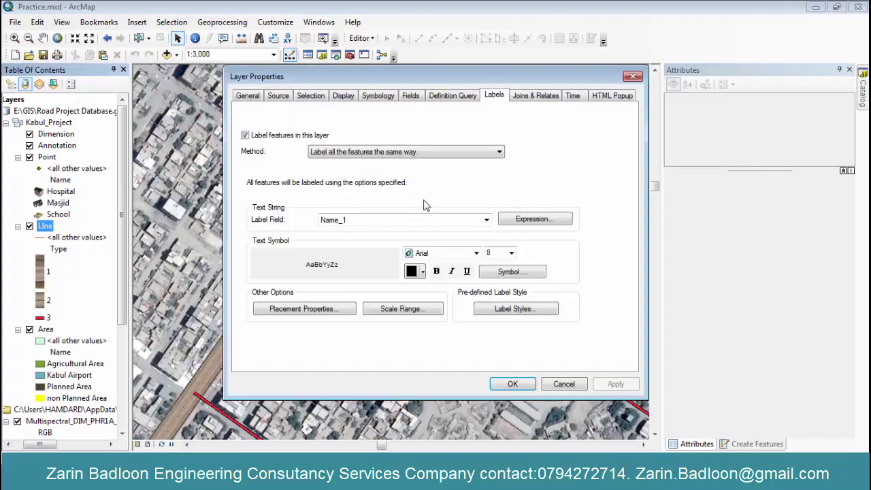
click(450, 153)
click(429, 164)
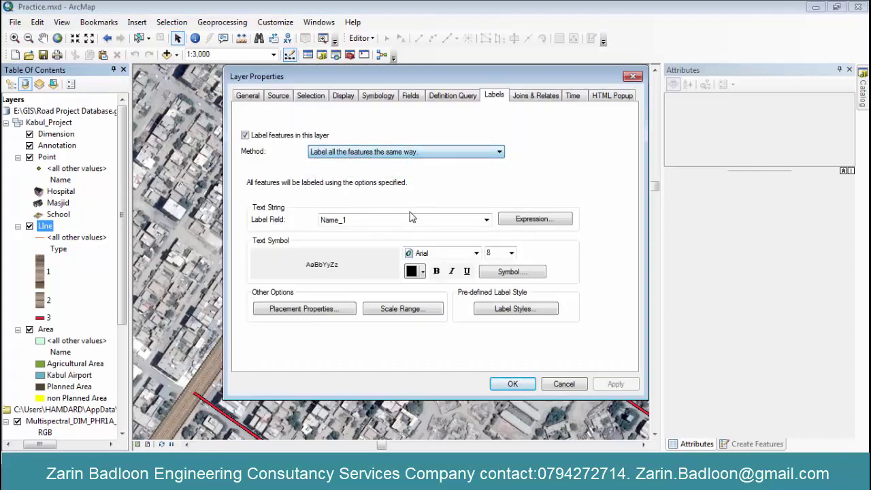
click(487, 220)
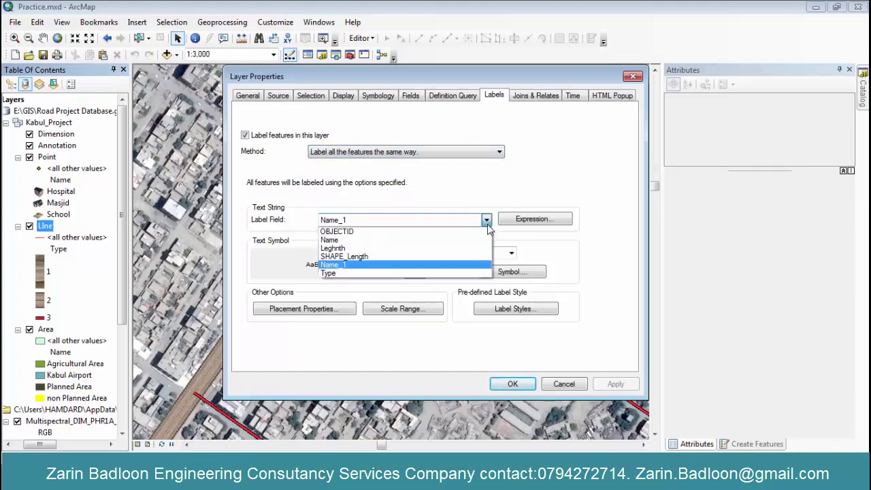
click(340, 274)
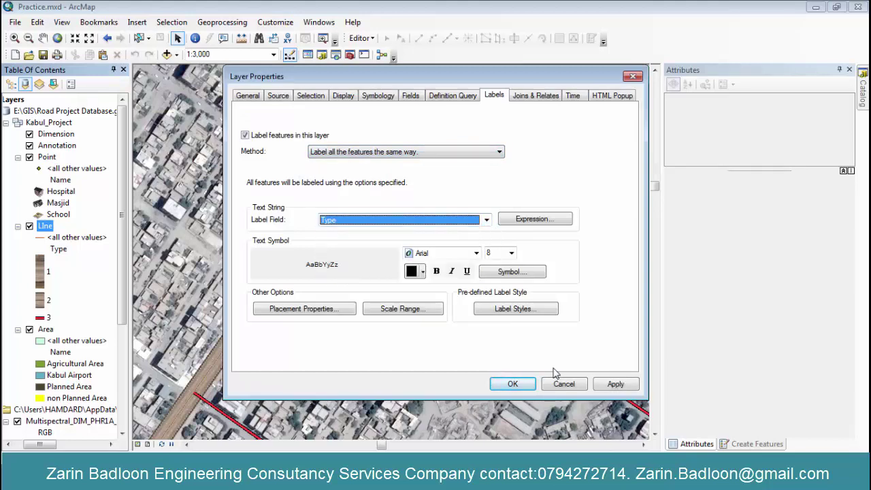
click(603, 385)
click(510, 383)
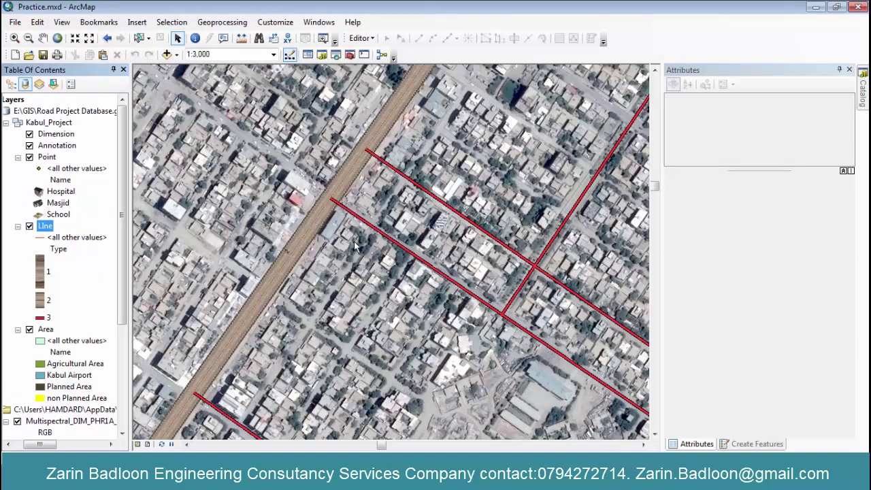
scroll(294, 252, down, 1)
scroll(277, 260, down, 3)
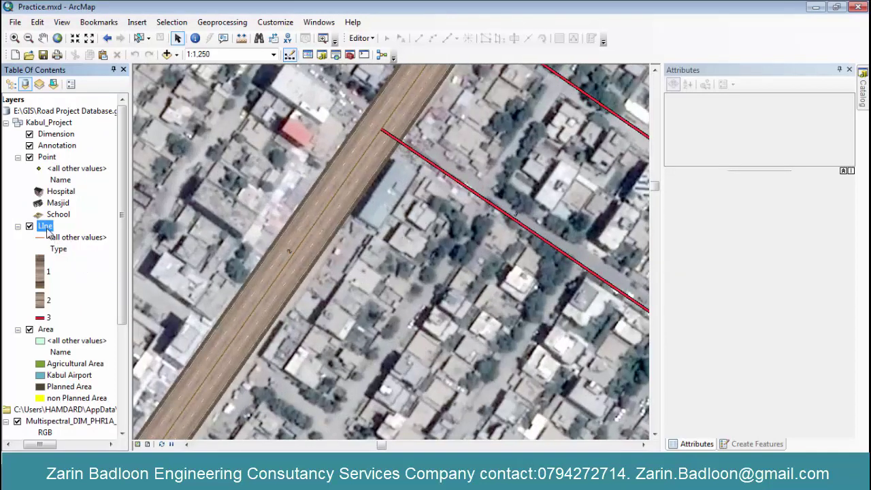
- Turn on feature labels for the Area layer and check the label inside the planned area
scroll(62, 317, down, 1)
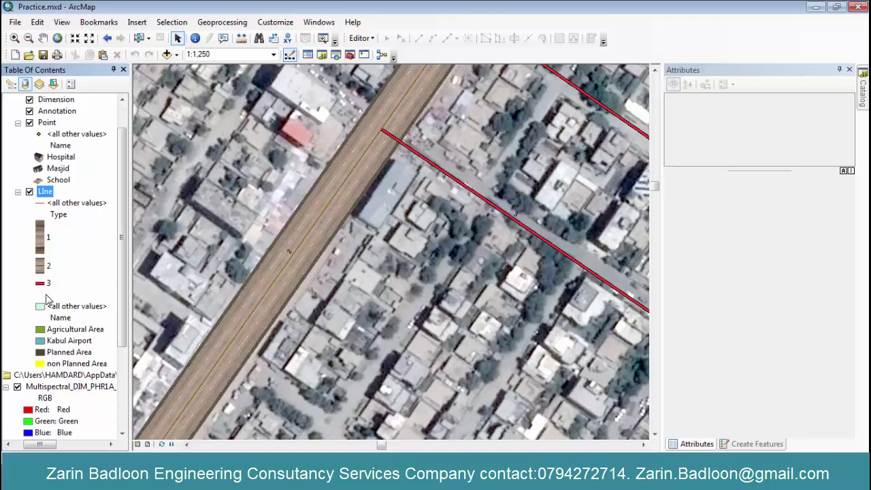
right_click(45, 295)
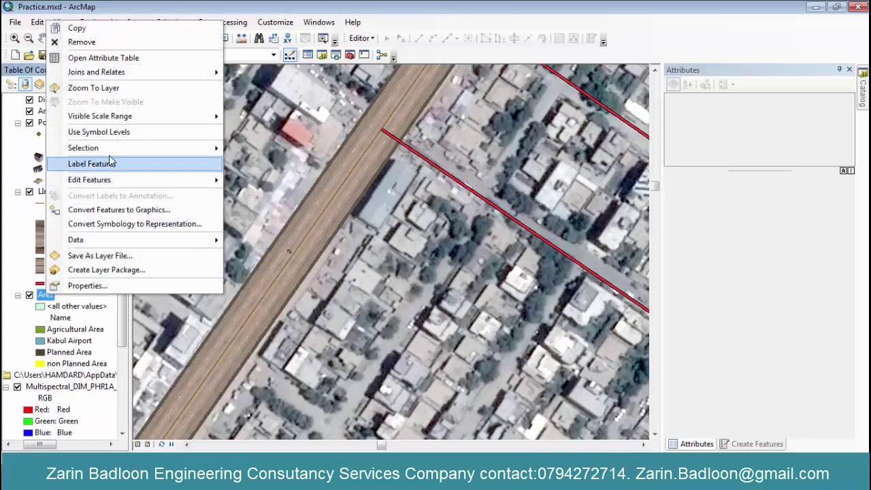
click(121, 166)
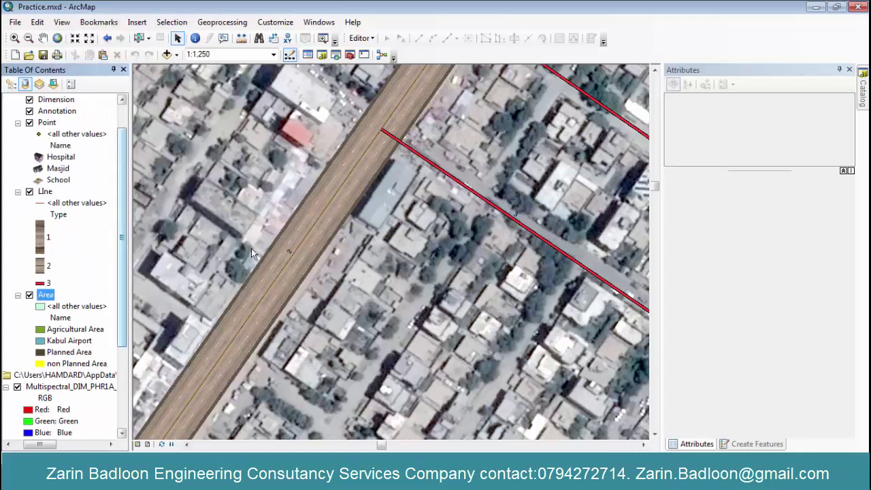
scroll(257, 271, up, 5)
scroll(259, 269, up, 3)
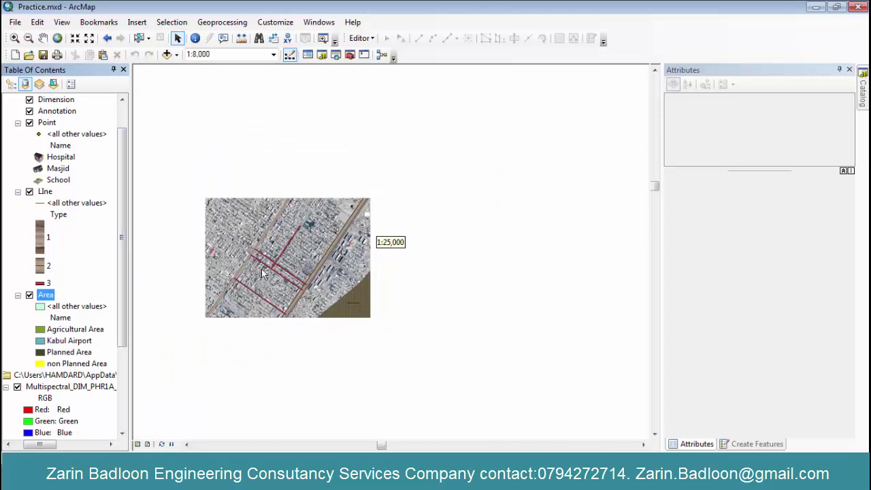
scroll(453, 314, down, 3)
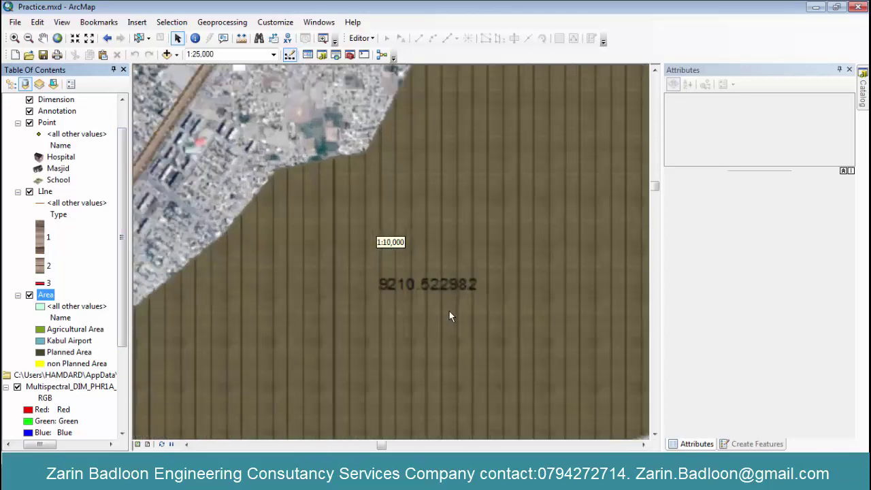
scroll(420, 286, down, 2)
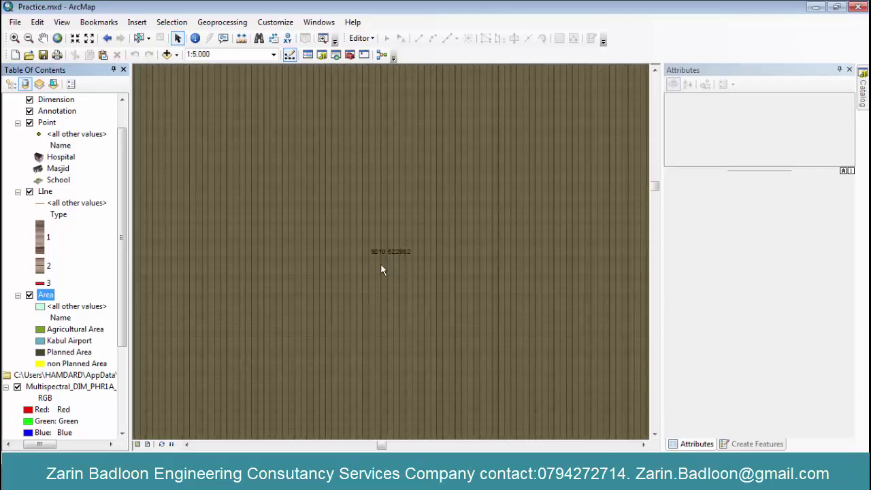
scroll(381, 270, up, 2)
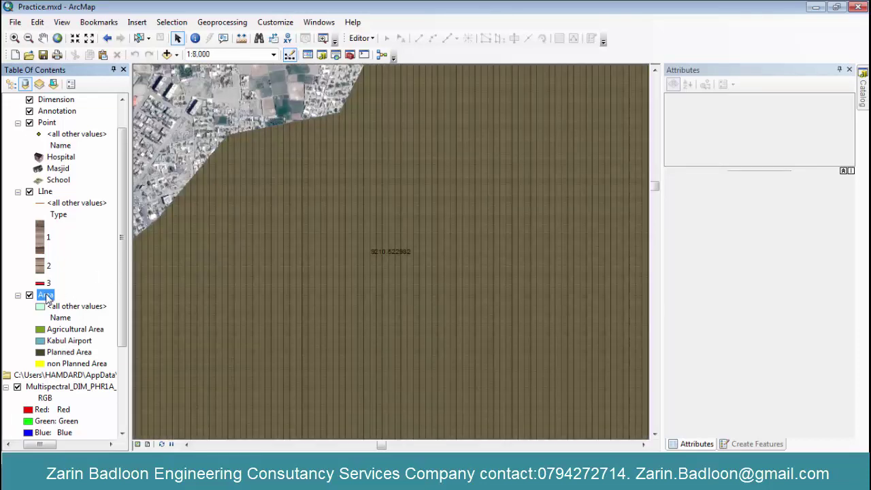
- Set the Area layer's label field to Name and check the label inside the planned area
right_click(48, 296)
click(89, 289)
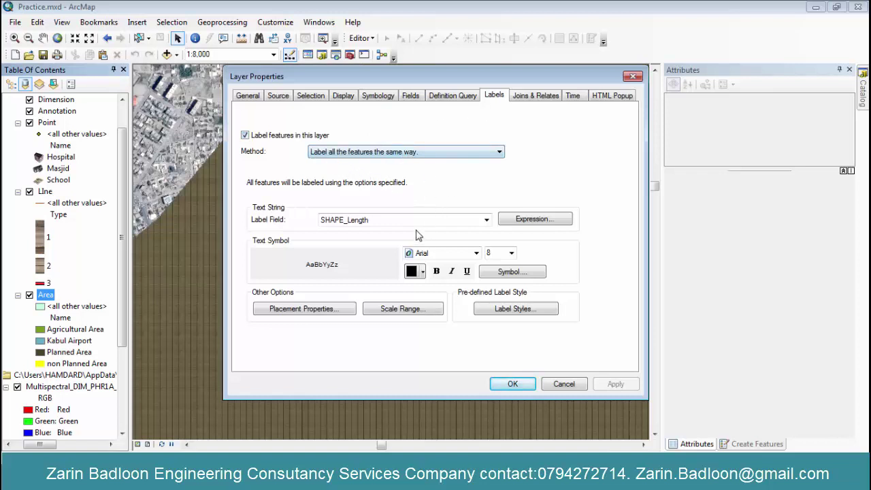
click(487, 220)
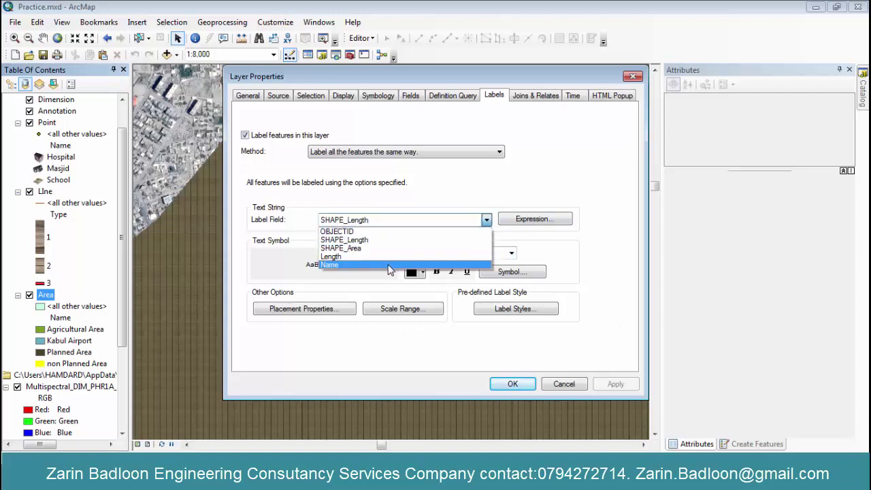
click(395, 265)
click(615, 384)
click(513, 384)
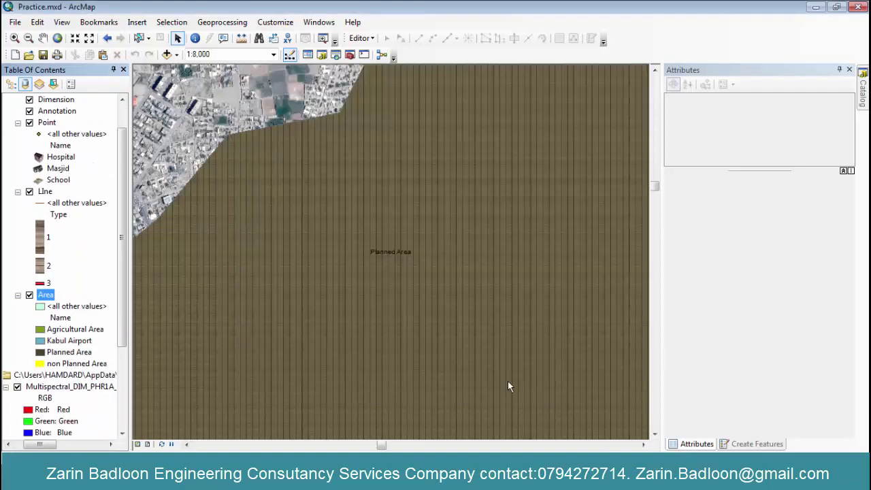
scroll(389, 263, down, 2)
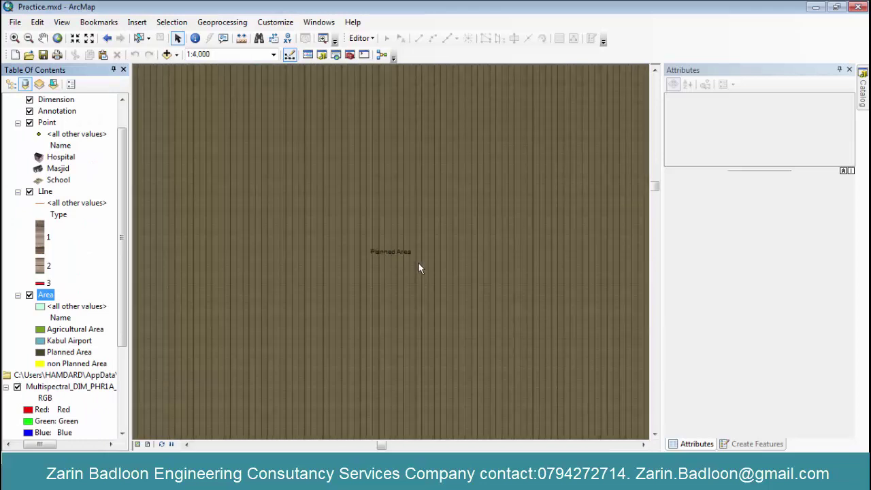
- Set the Area layer's label text size to 16 and check the area labels across the Kabul map
right_click(42, 302)
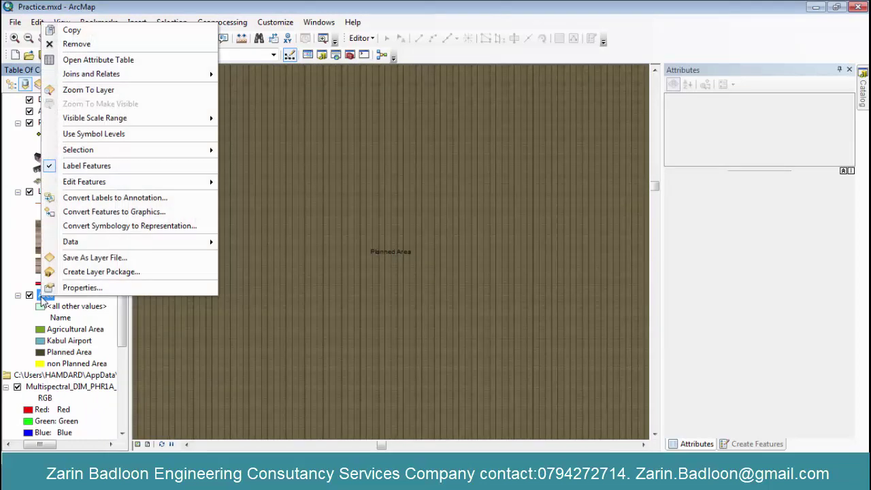
click(165, 288)
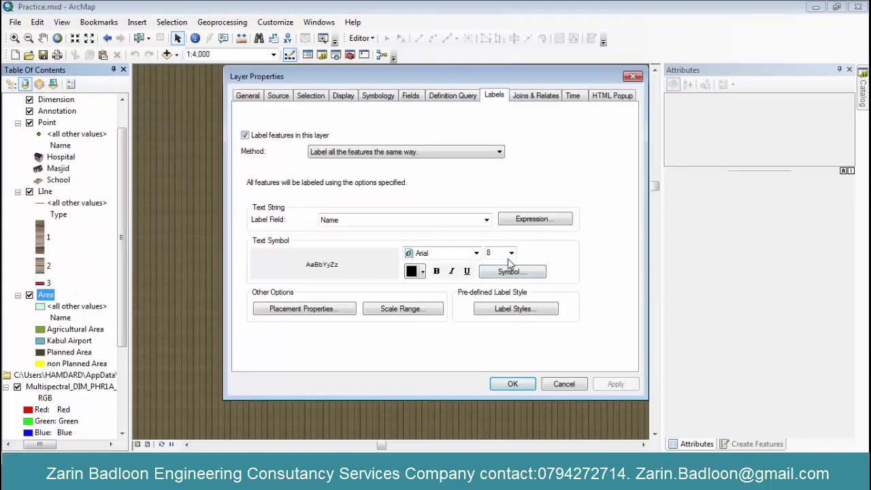
click(511, 254)
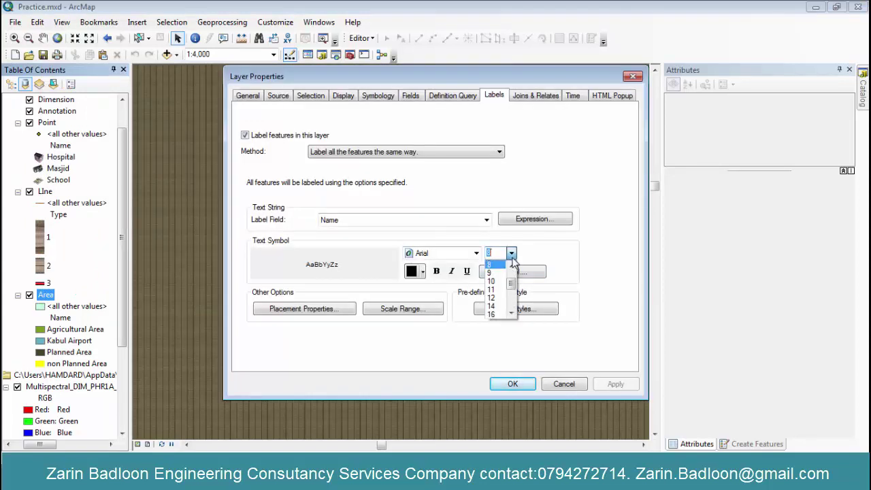
click(493, 314)
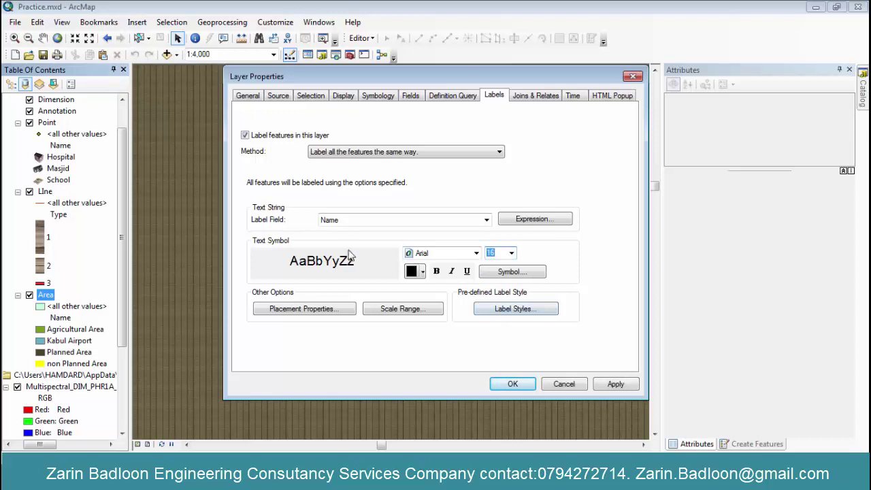
click(597, 386)
click(512, 386)
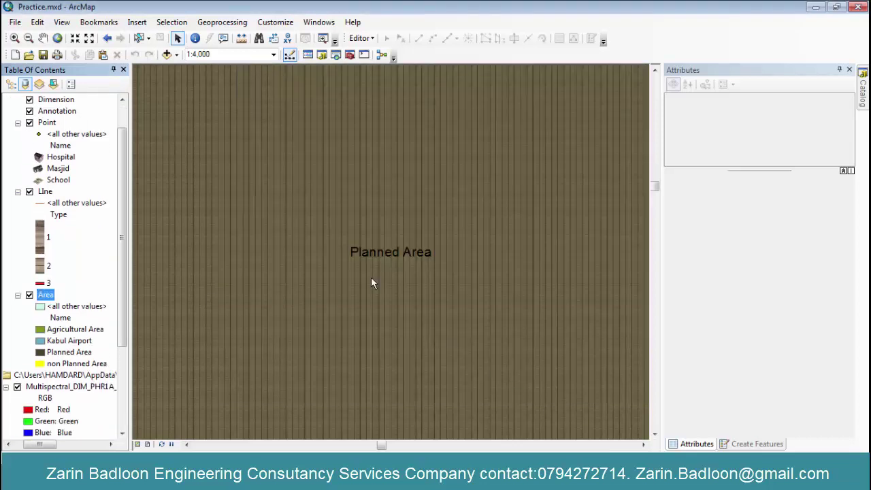
scroll(342, 244, down, 5)
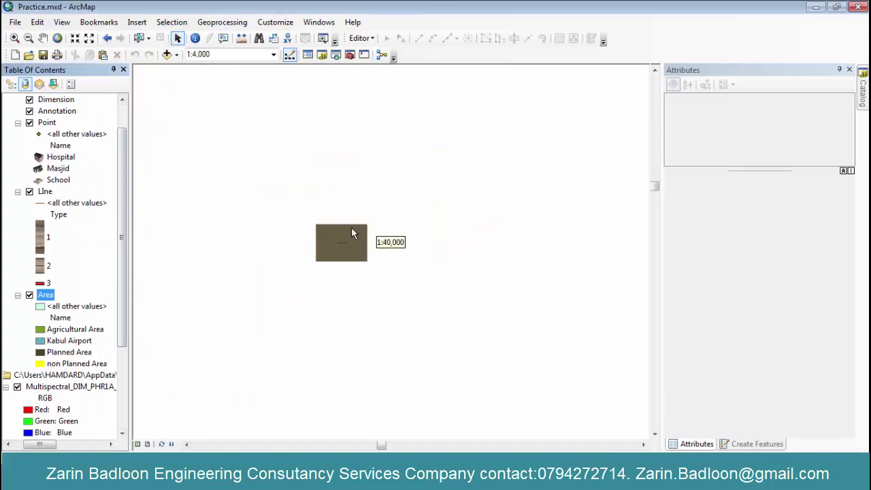
scroll(347, 235, down, 2)
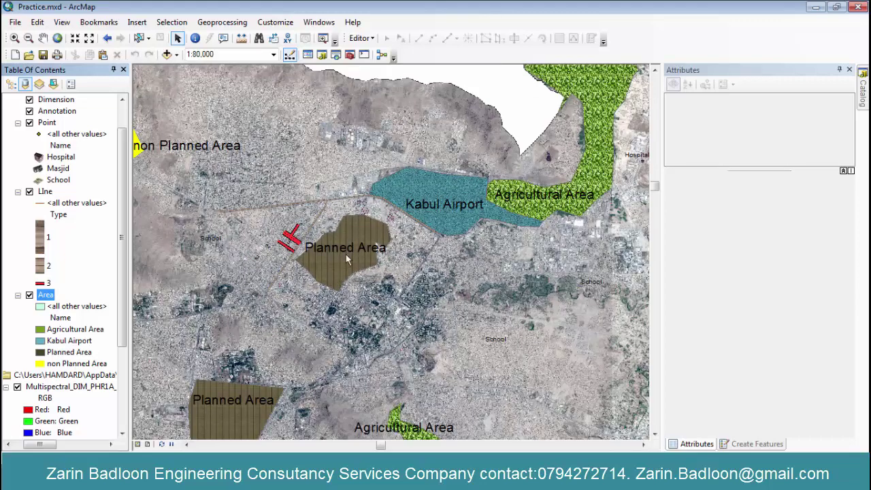
scroll(93, 303, down, 1)
scroll(86, 291, up, 1)
- Open the Point layer's attribute table and examine its fields, including Name, Location, Count, X and Y
click(48, 125)
right_click(48, 126)
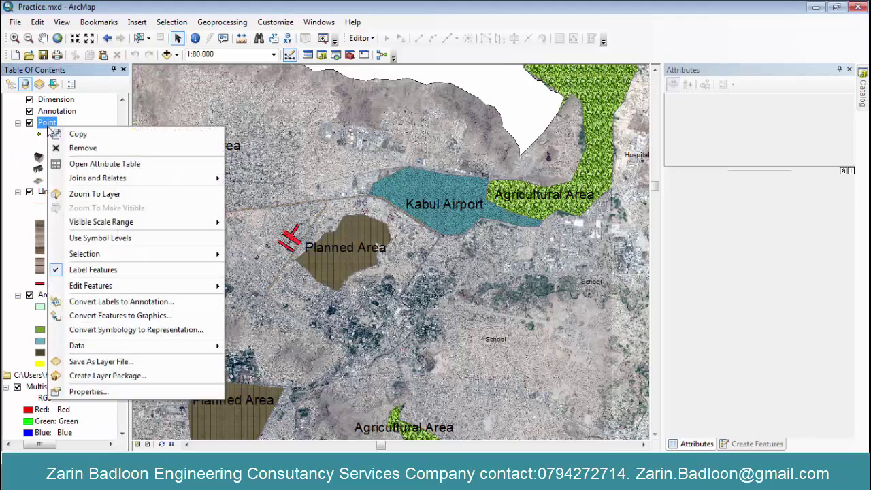
click(66, 168)
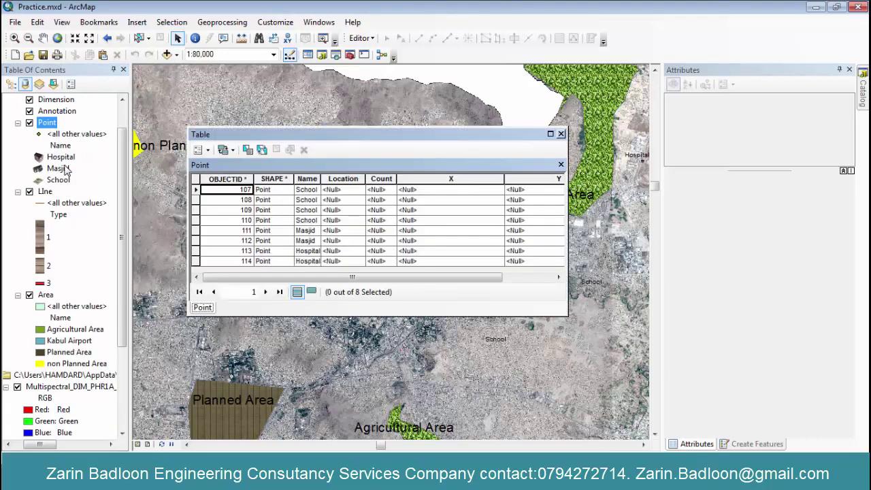
scroll(306, 225, right, 2)
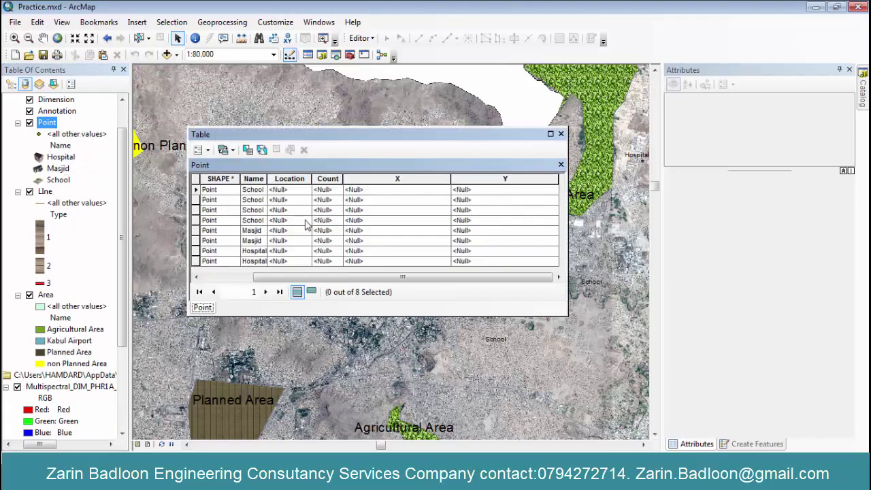
scroll(306, 226, left, 2)
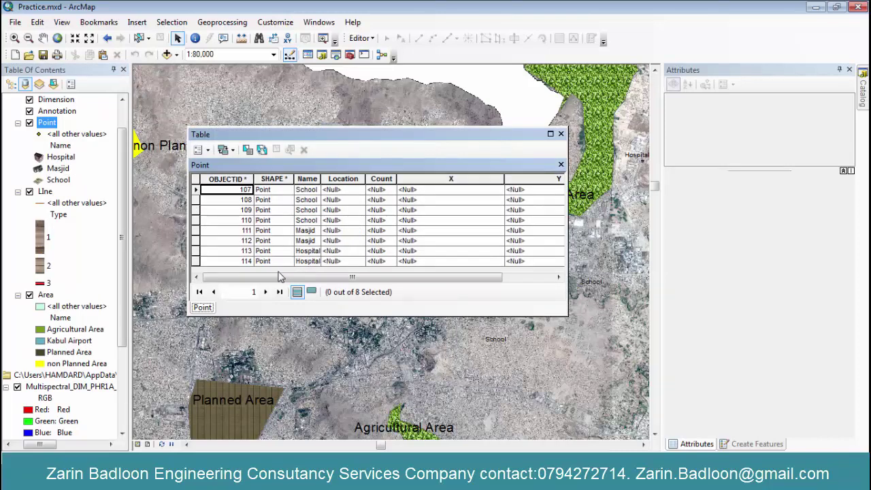
scroll(271, 233, right, 2)
scroll(269, 235, left, 2)
click(272, 230)
click(312, 211)
scroll(312, 240, right, 2)
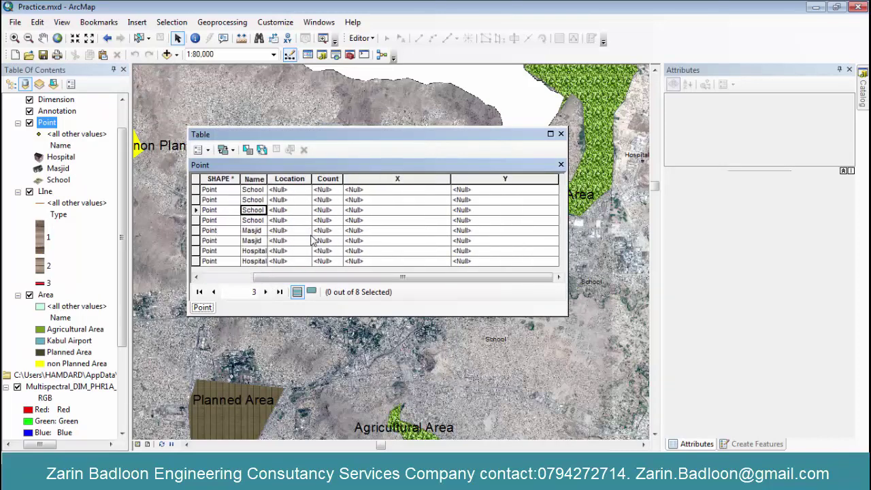
scroll(313, 242, left, 2)
scroll(313, 242, right, 2)
drag(416, 181, 503, 197)
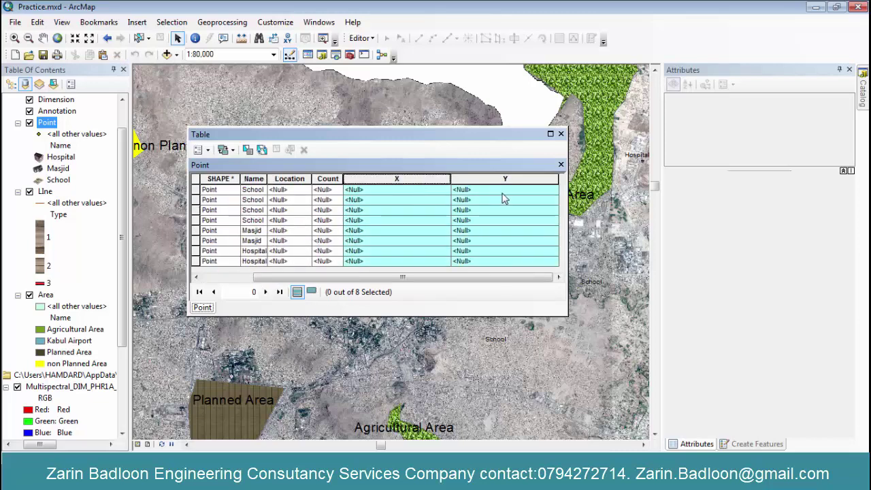
- Calculate the geometry of the Point table's X field as X Coordinate of Point in Decimal Degrees
click(407, 181)
right_click(406, 181)
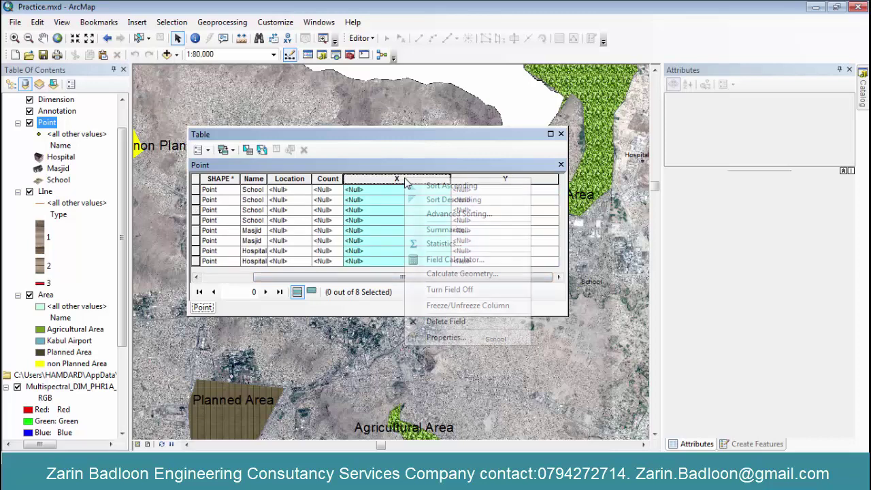
click(429, 274)
click(408, 262)
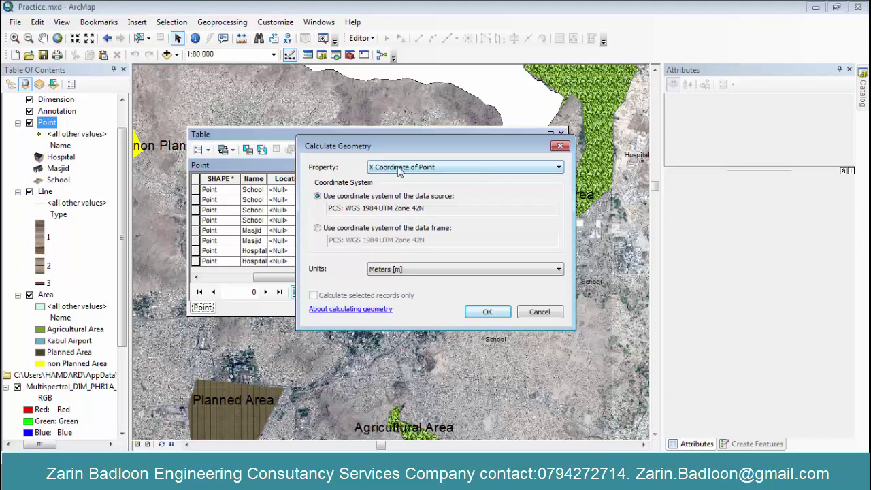
click(394, 269)
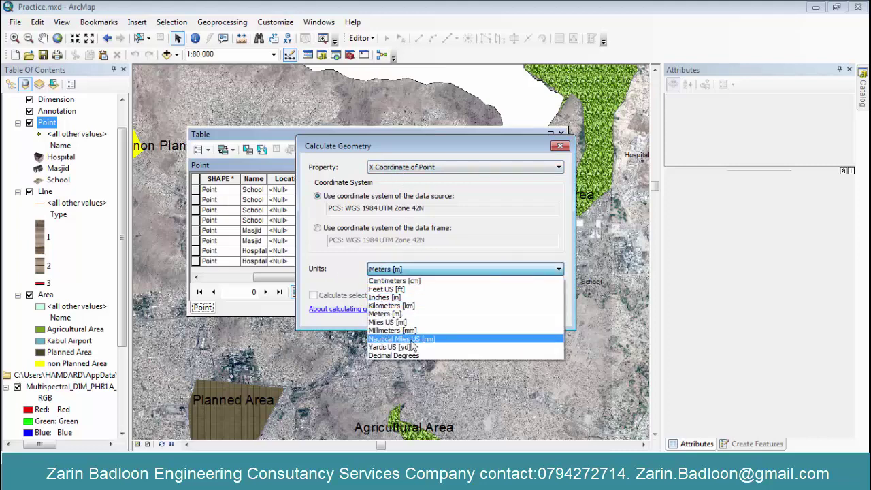
click(411, 356)
click(479, 312)
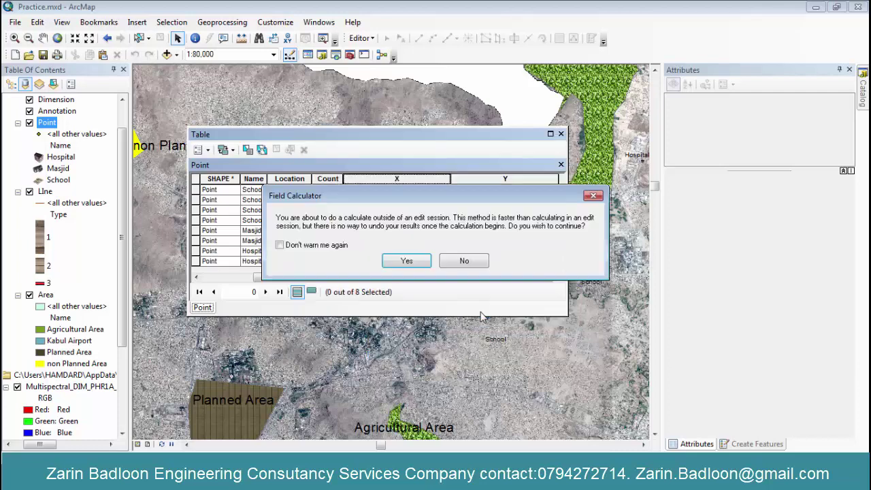
click(417, 265)
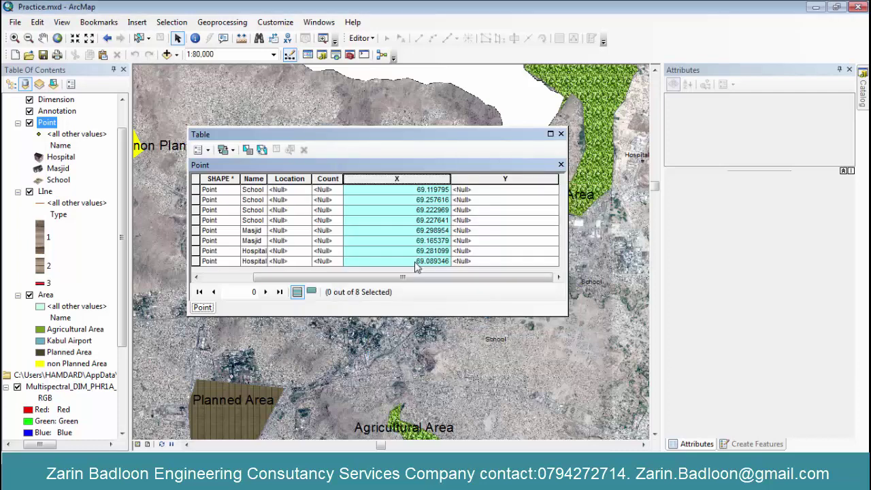
- Calculate the geometry of the Point table's Y field using X Coordinate of Point in Decimal Degrees
click(487, 180)
right_click(488, 186)
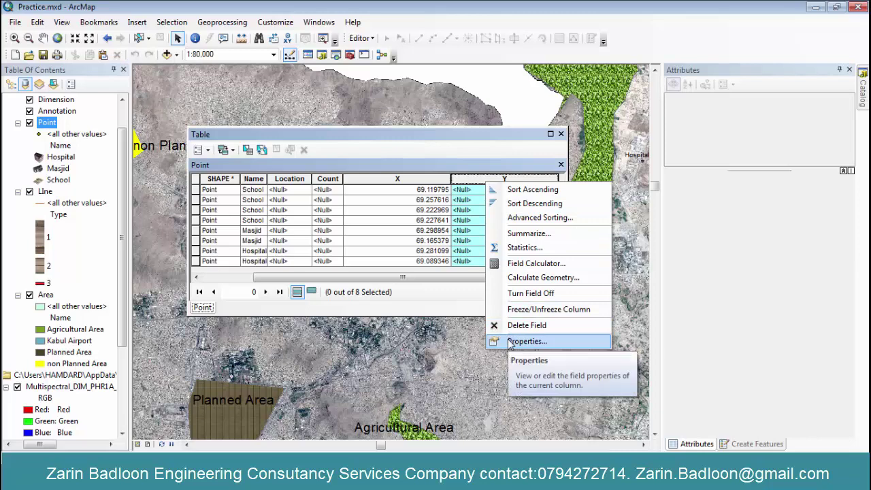
click(509, 279)
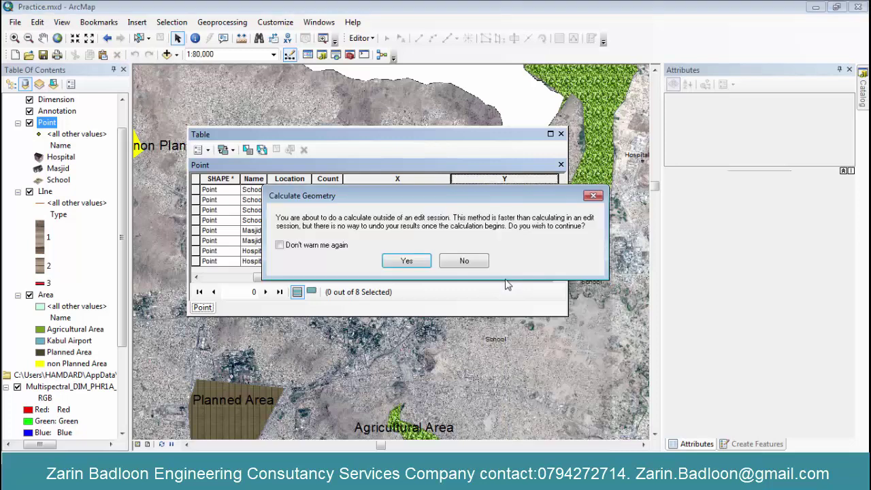
click(420, 261)
click(418, 271)
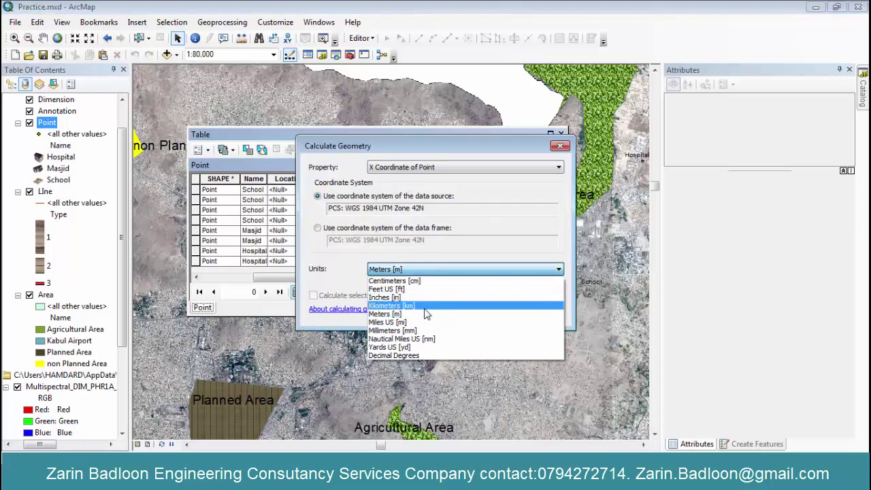
click(426, 353)
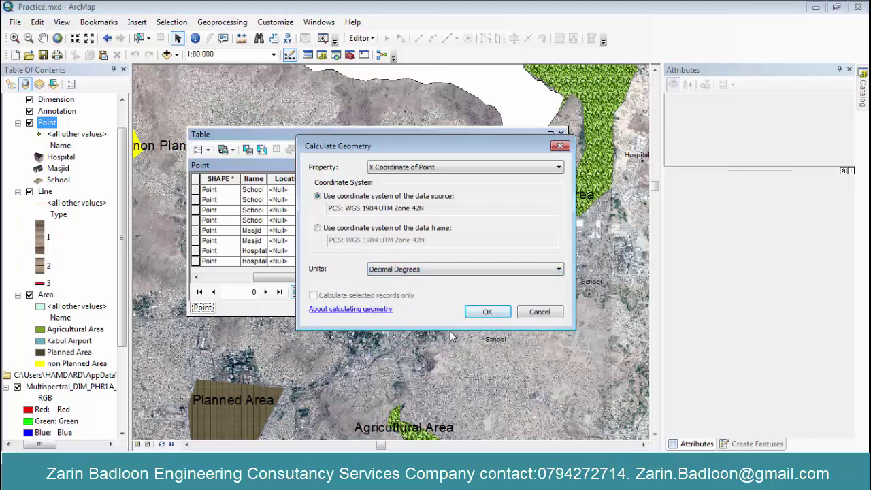
click(487, 314)
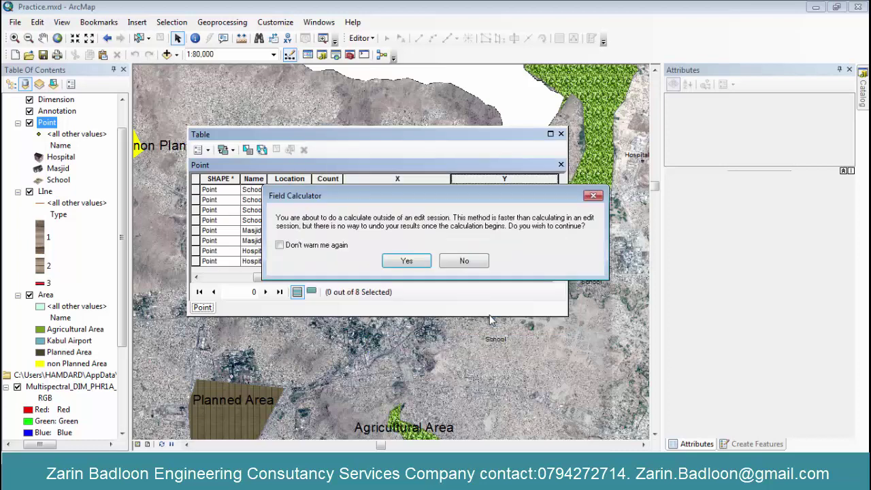
click(407, 261)
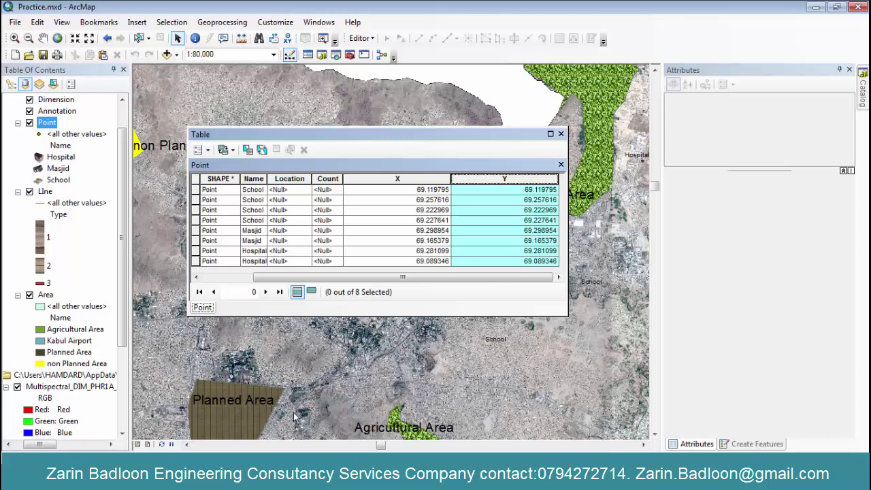
- Review the calculated X and Y values in the Point attribute table and close the table
click(439, 211)
click(479, 212)
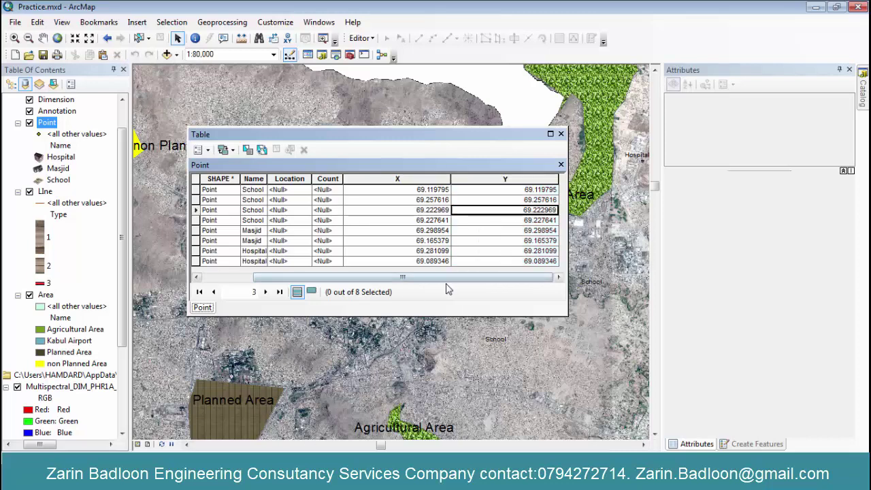
drag(480, 279, 521, 272)
click(208, 151)
click(347, 146)
click(561, 134)
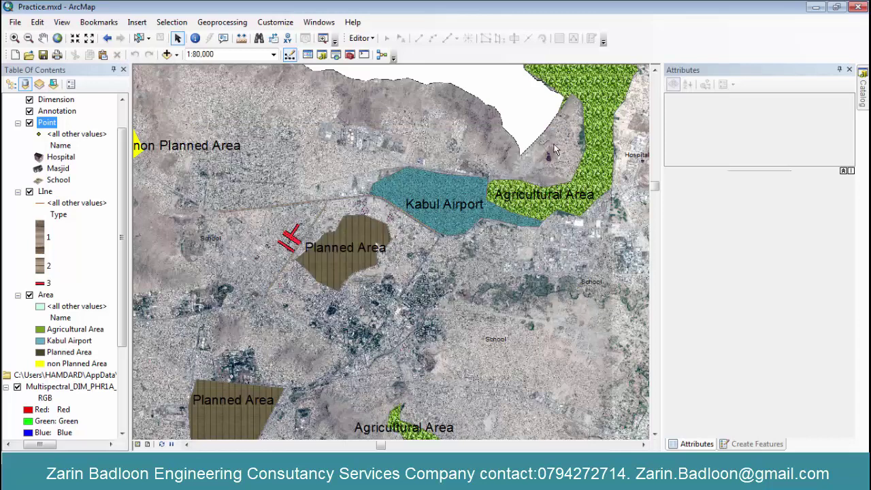
- Examine the labelled areas, points and roads across the whole Kabul map at several scales
scroll(412, 266, up, 4)
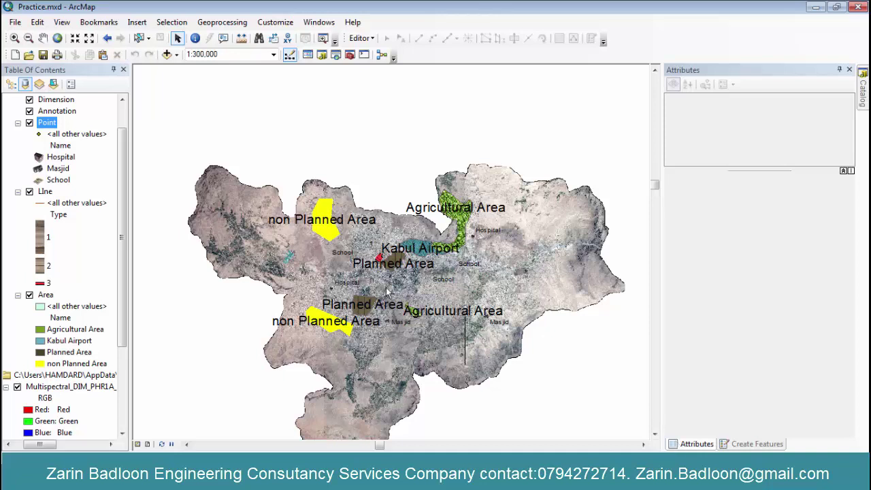
click(176, 54)
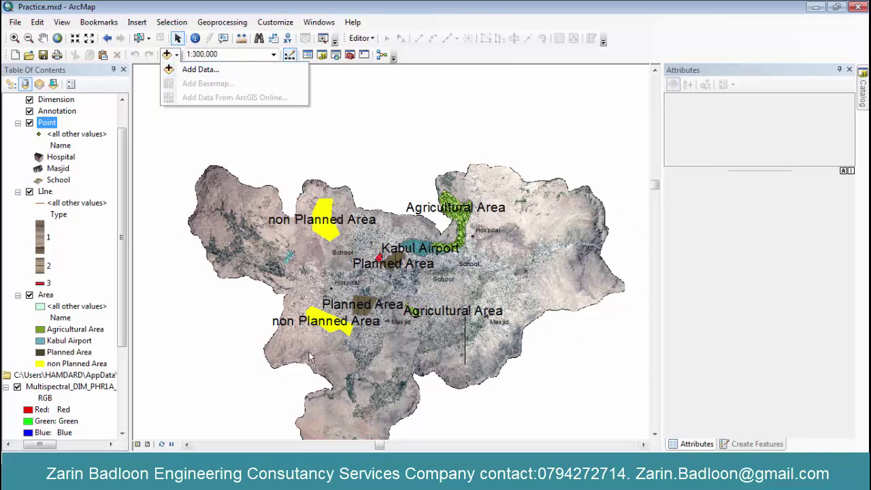
scroll(459, 310, down, 4)
scroll(459, 310, up, 2)
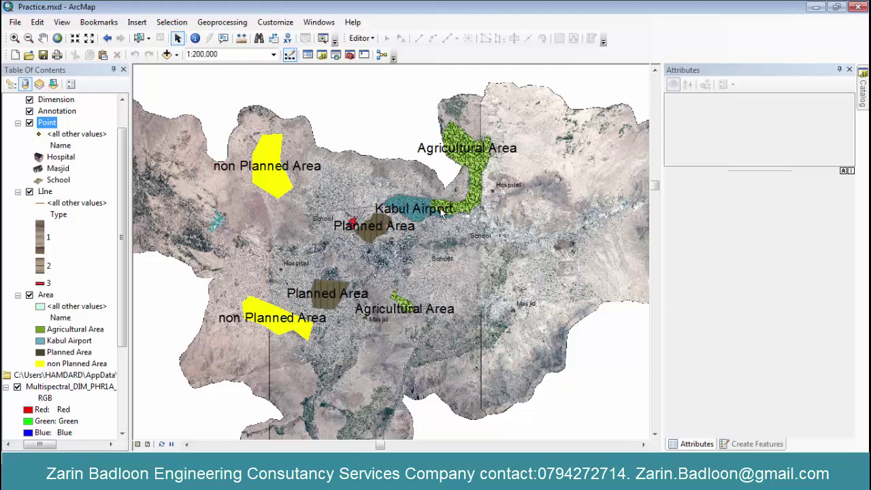
scroll(444, 263, down, 3)
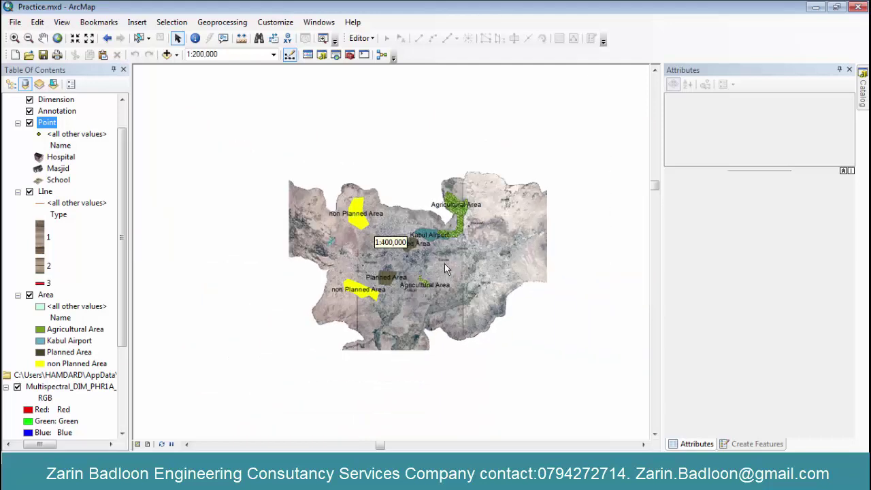
scroll(442, 267, up, 5)
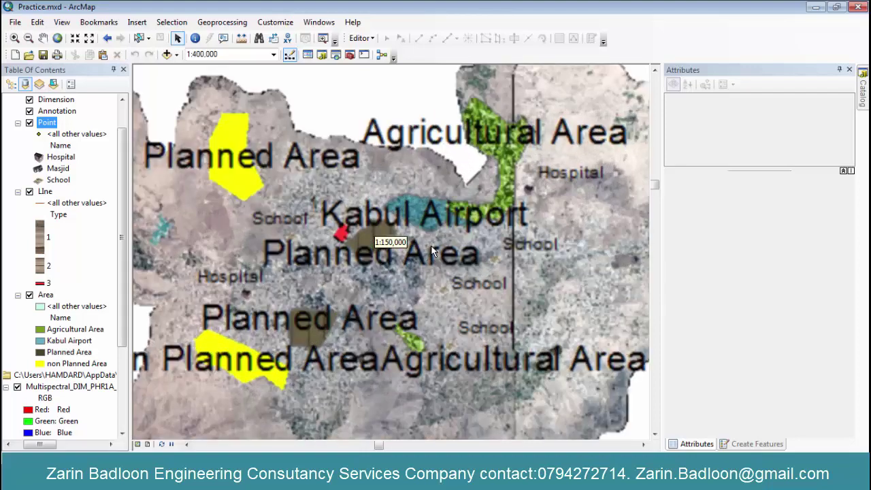
scroll(418, 303, up, 2)
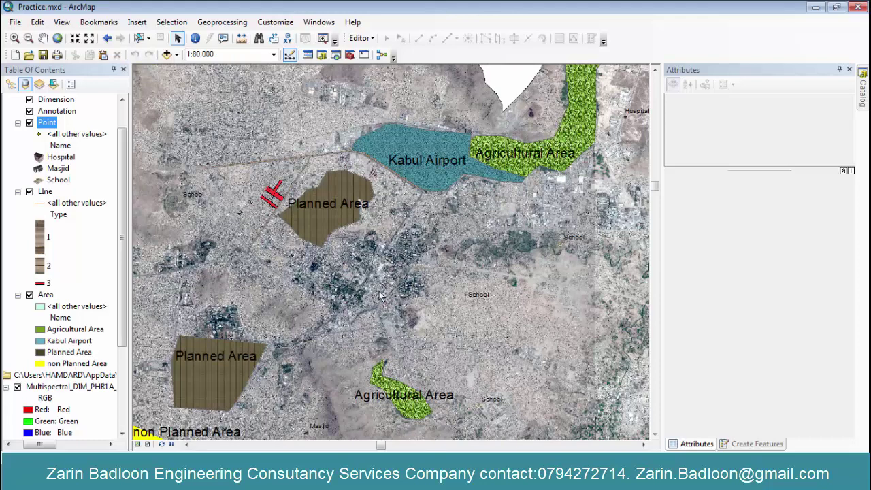
scroll(436, 300, down, 3)
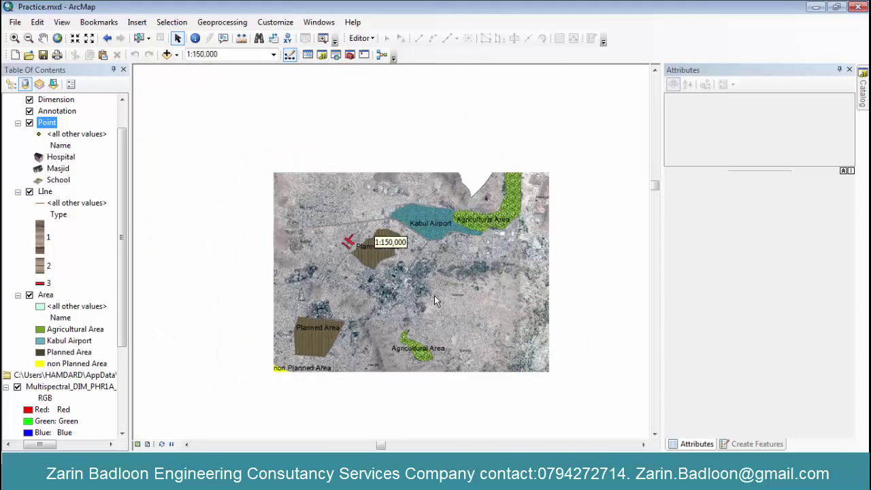
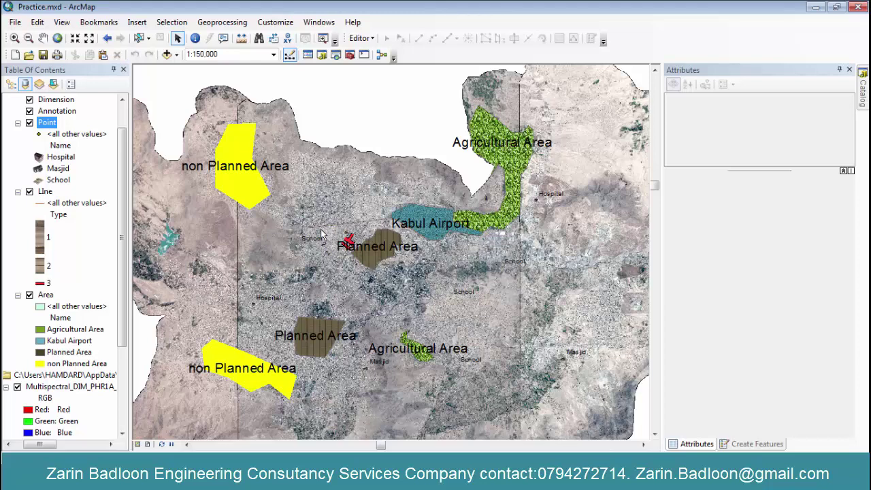
right_click(32, 194)
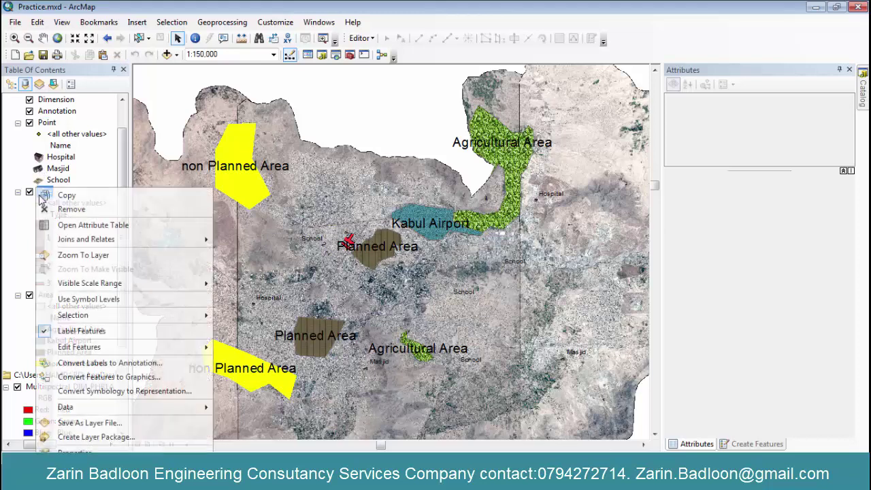
click(31, 250)
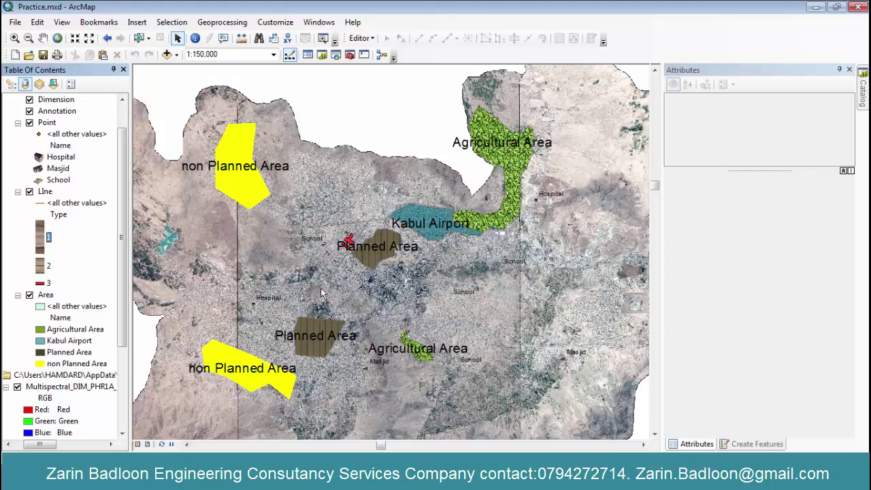
scroll(405, 285, down, 5)
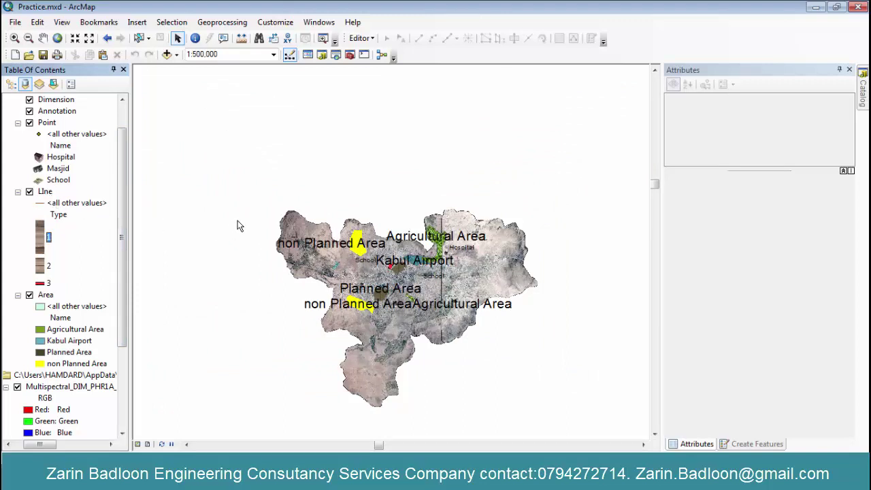
scroll(303, 293, down, 5)
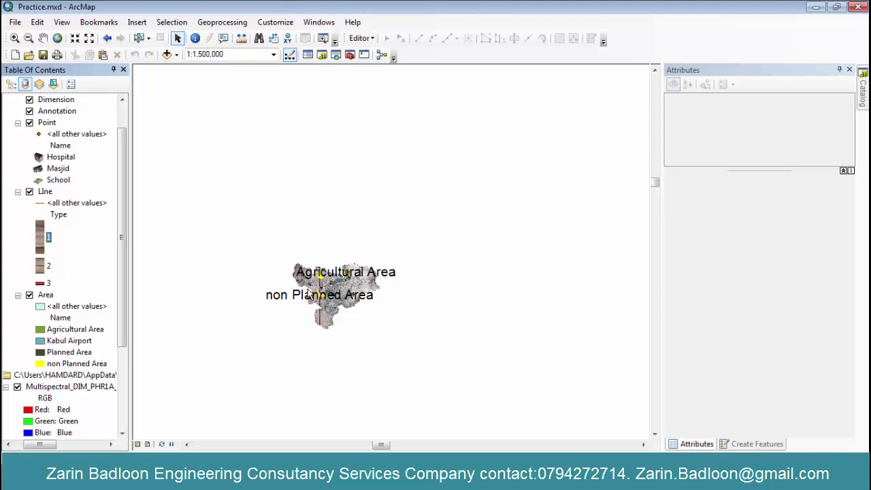
scroll(311, 284, down, 3)
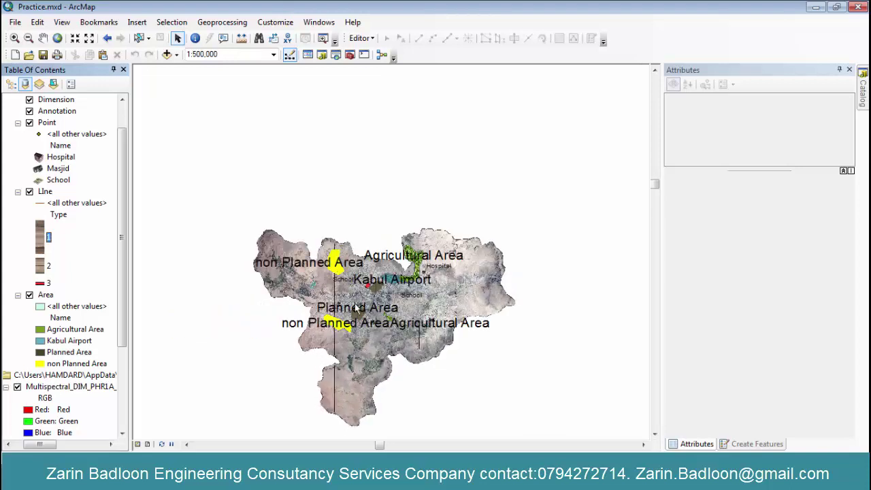
scroll(367, 335, down, 2)
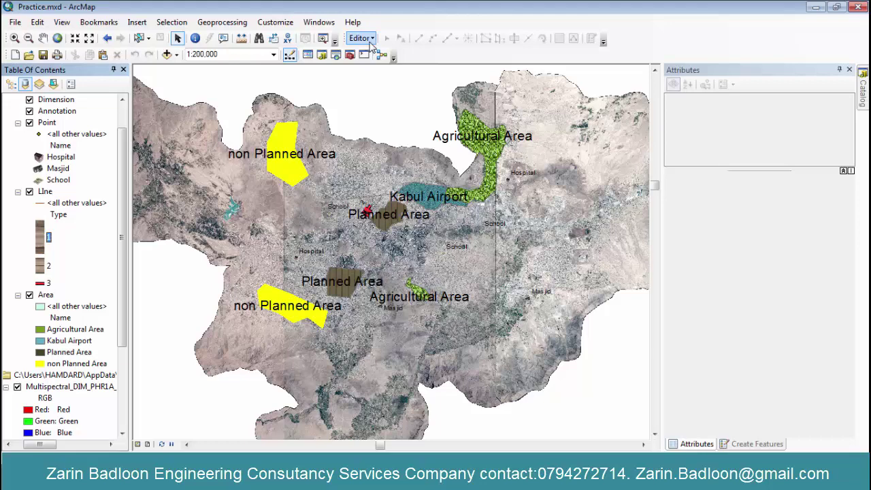
- Start an edit session on the Kabul map's layers
click(372, 41)
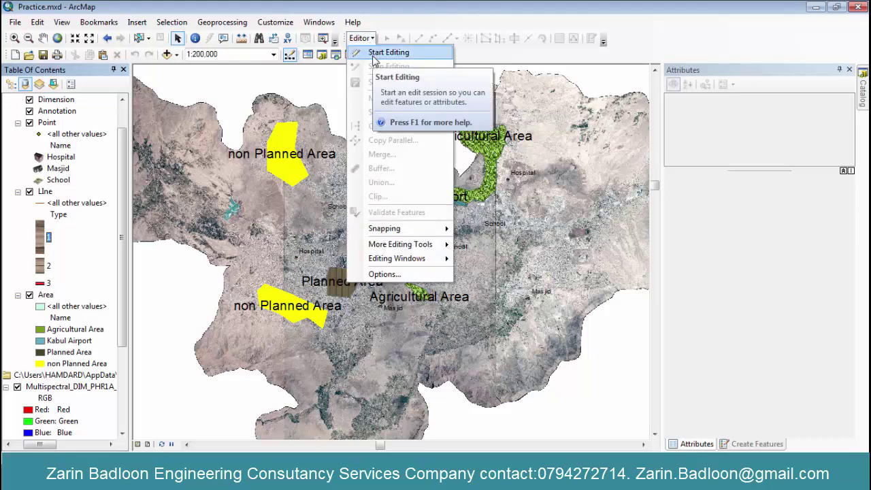
click(374, 56)
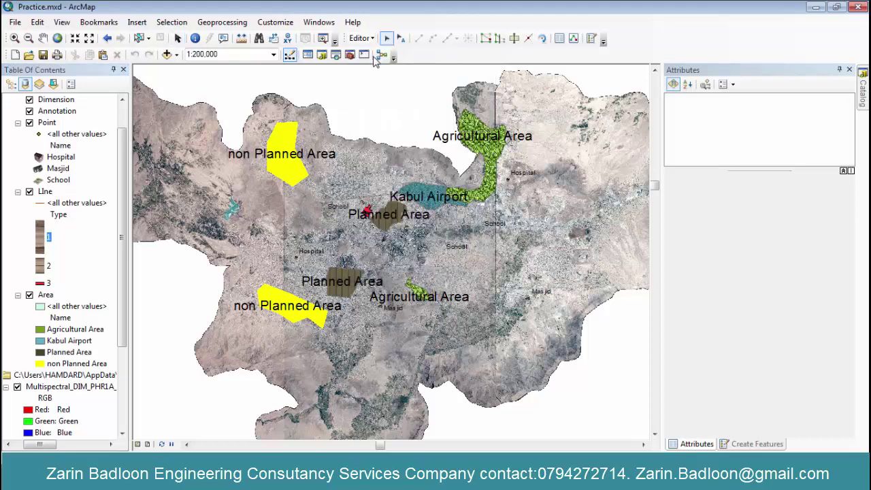
scroll(157, 231, up, 1)
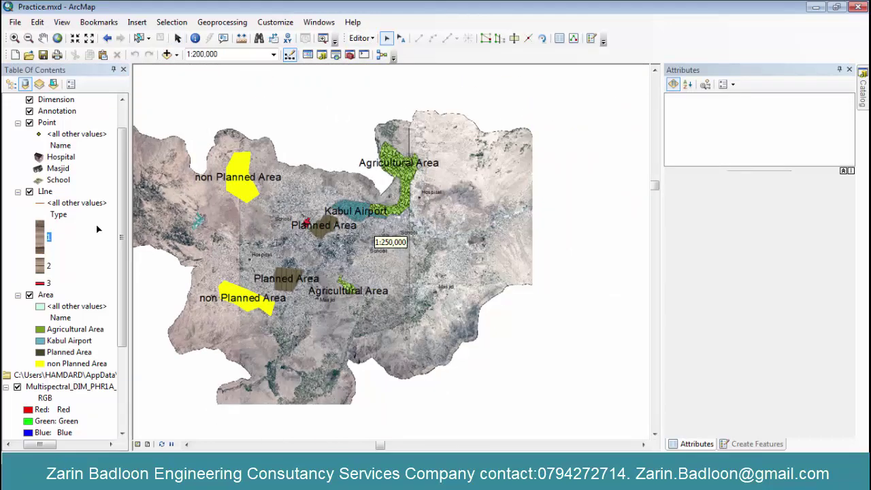
scroll(122, 231, up, 1)
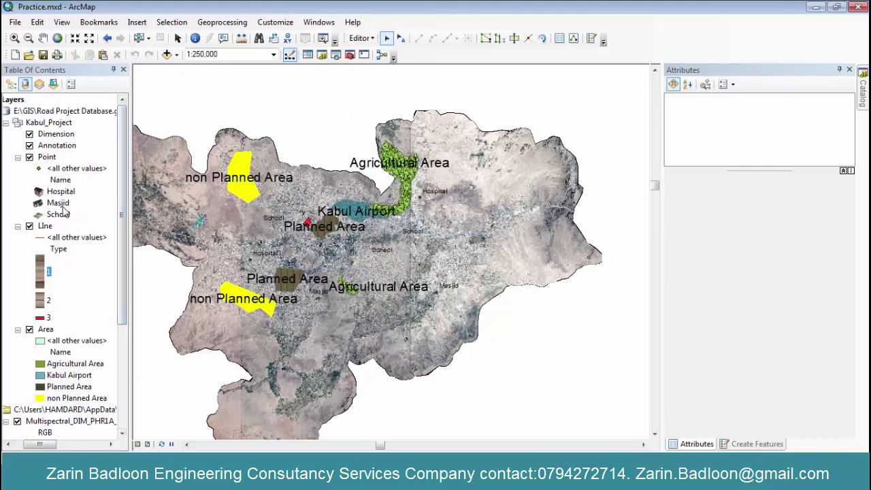
- Review the LIne layer's attribute table across its fields and close it
right_click(48, 158)
click(23, 197)
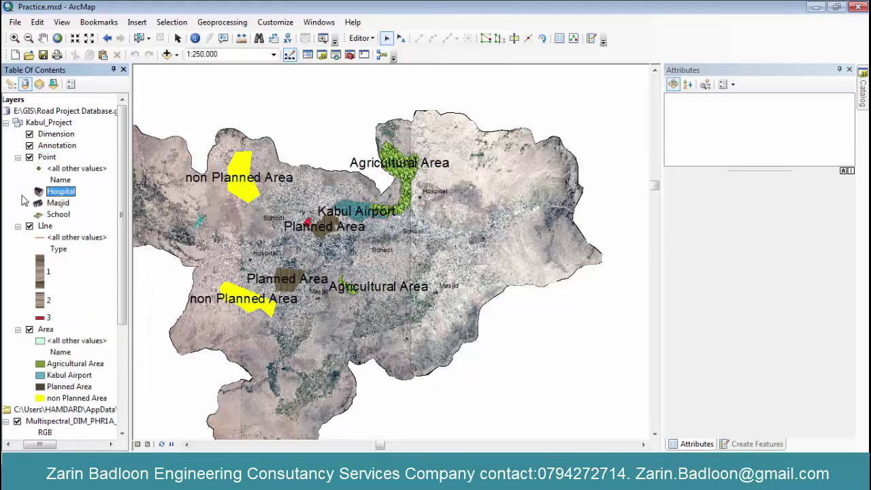
right_click(45, 226)
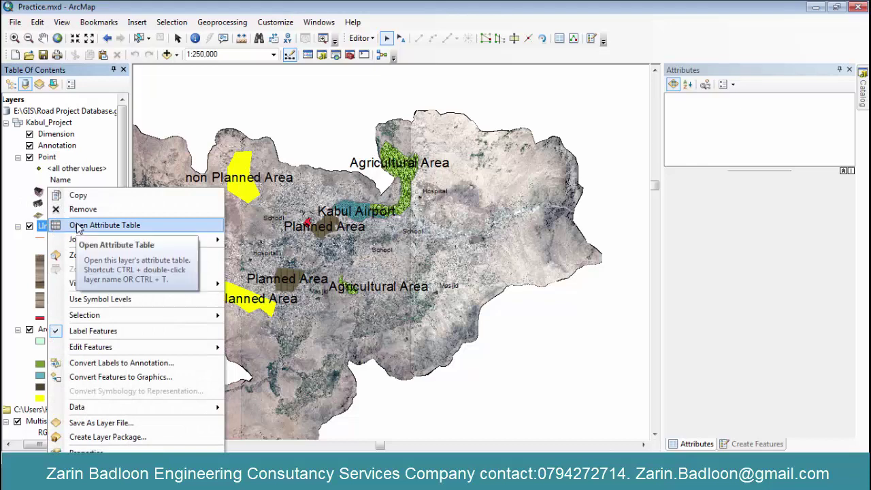
click(79, 226)
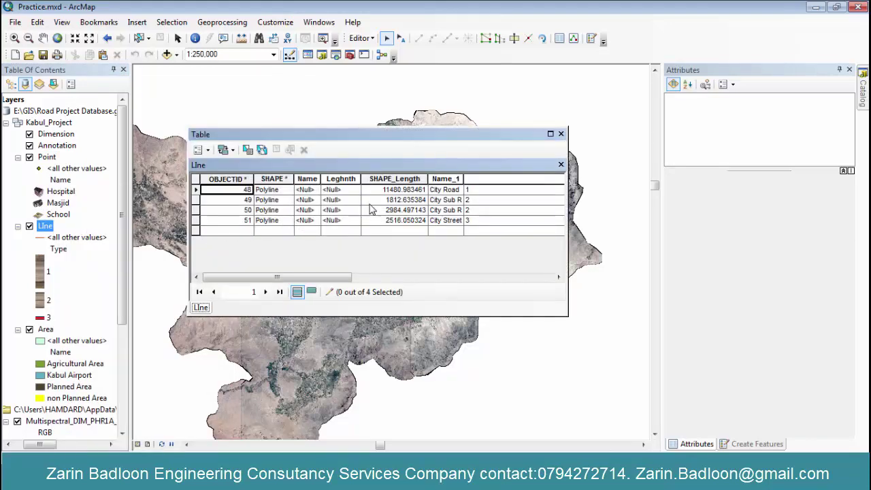
scroll(453, 240, right, 3)
scroll(476, 232, left, 3)
click(561, 134)
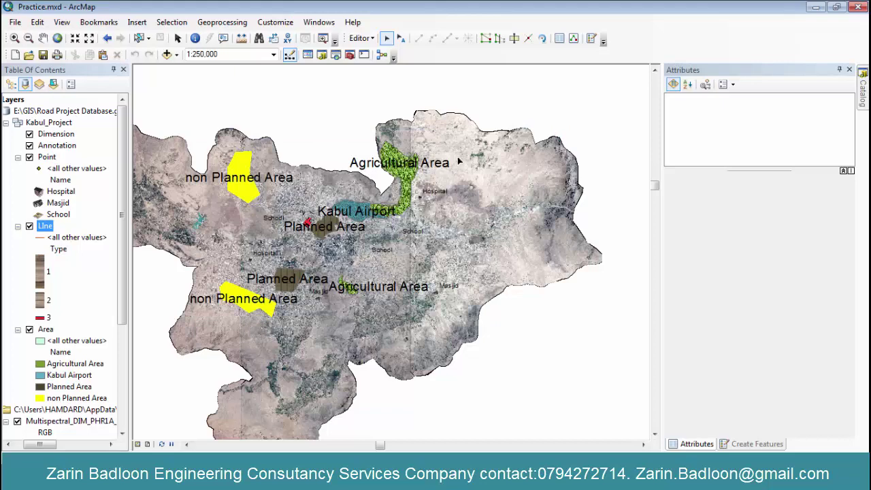
right_click(48, 158)
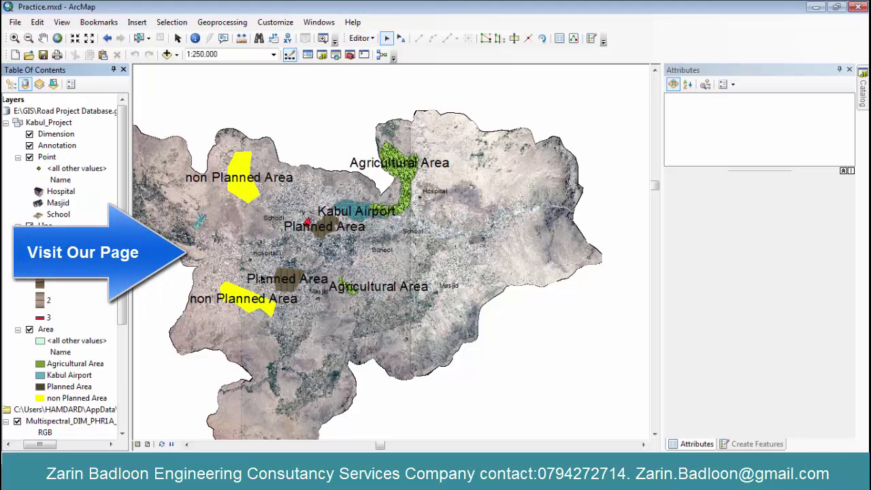
scroll(261, 280, down, 5)
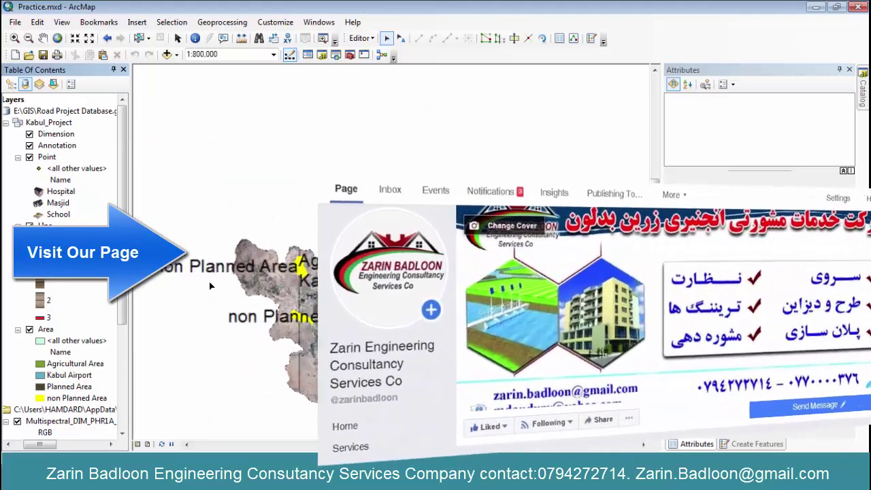
scroll(182, 263, up, 3)
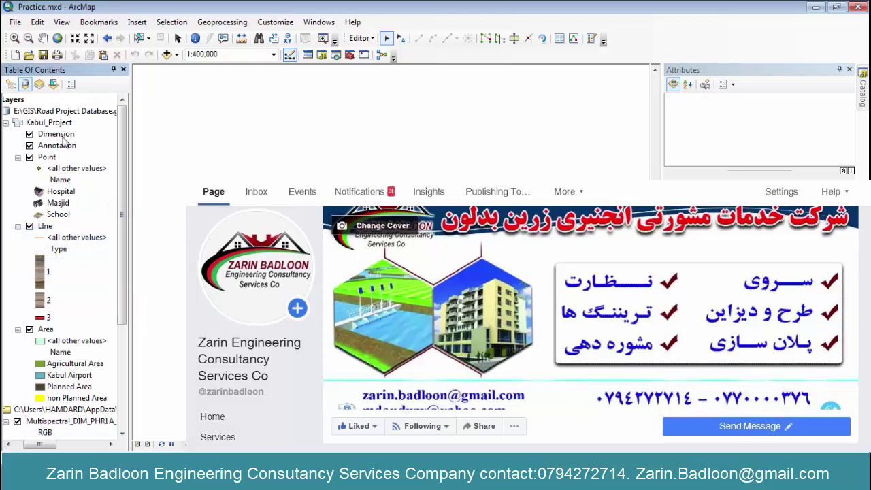
click(35, 124)
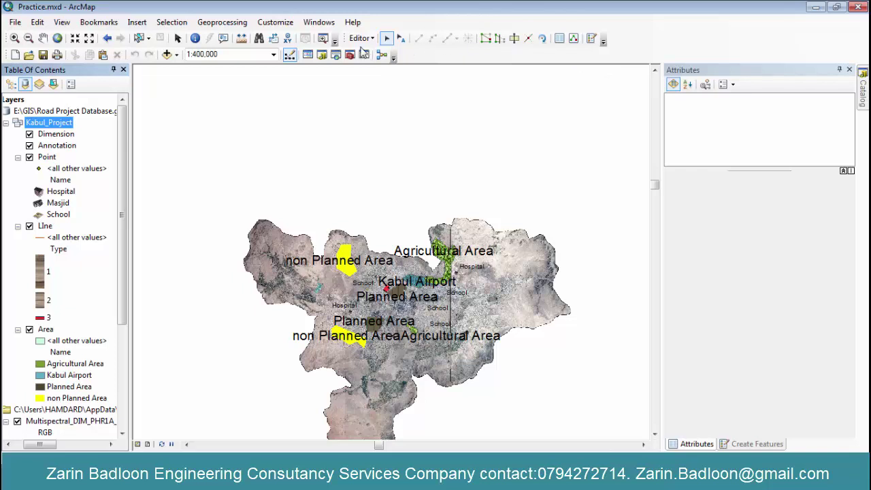
- Open the Catalog and expand E:\GIS, Road Project Database.gdb and Kabul_Project down to the feature classes
click(865, 101)
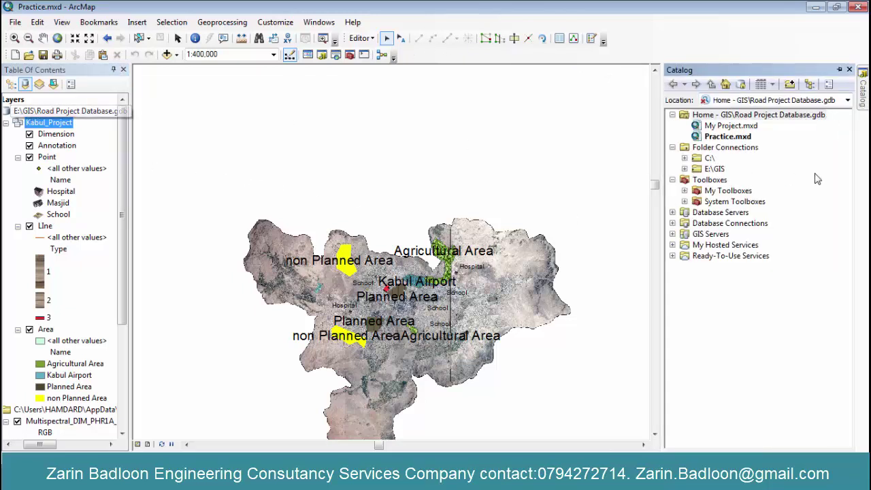
click(847, 100)
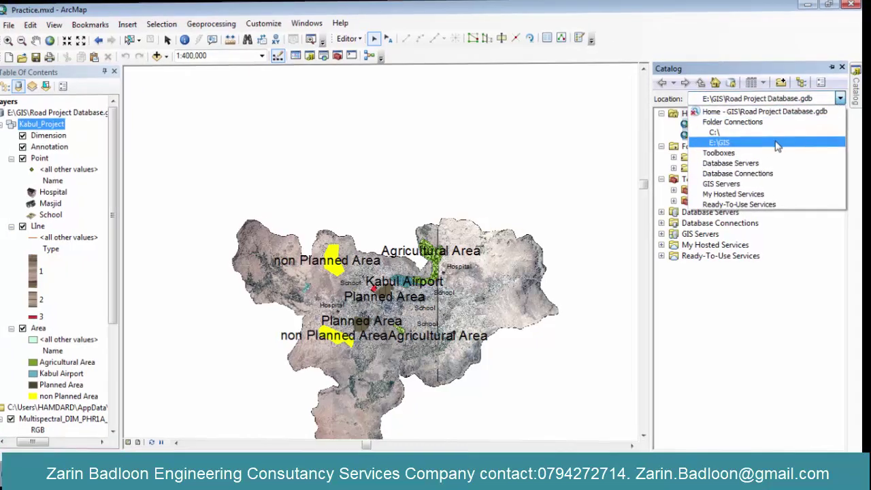
click(778, 143)
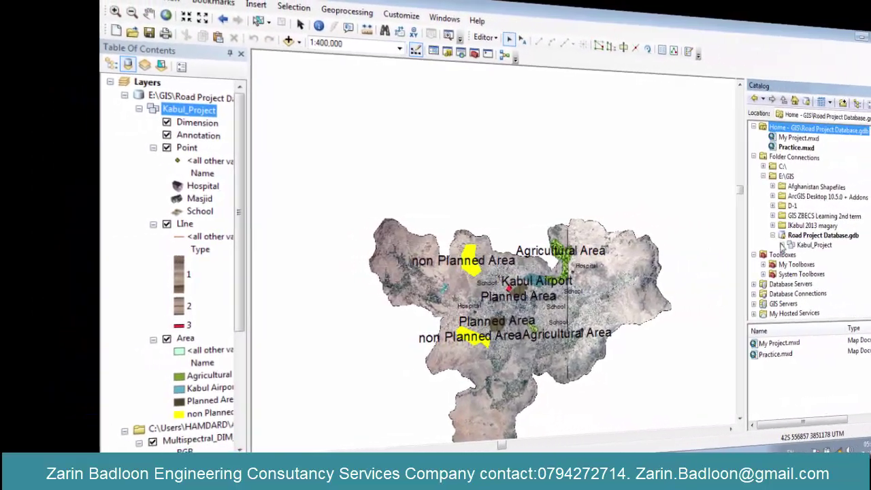
scroll(774, 233, down, 2)
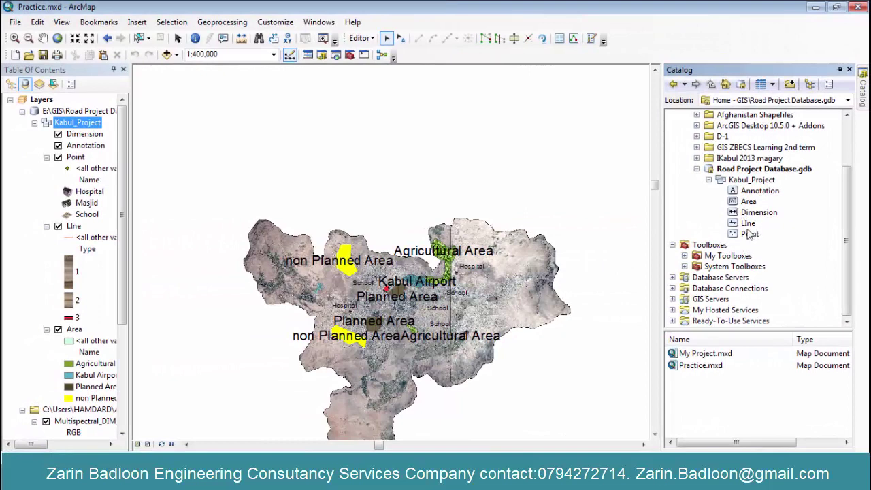
- Look over the LIne, Area, Dimension and Point feature classes in the Kabul_Project dataset
click(747, 226)
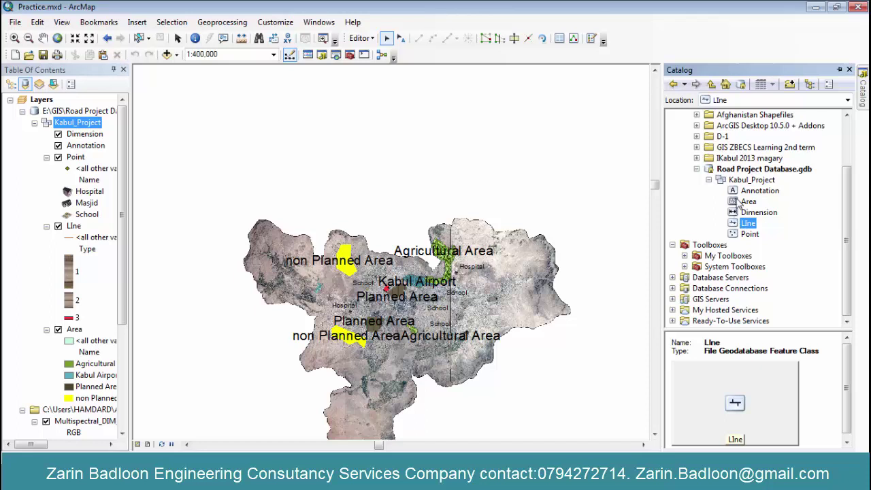
click(746, 202)
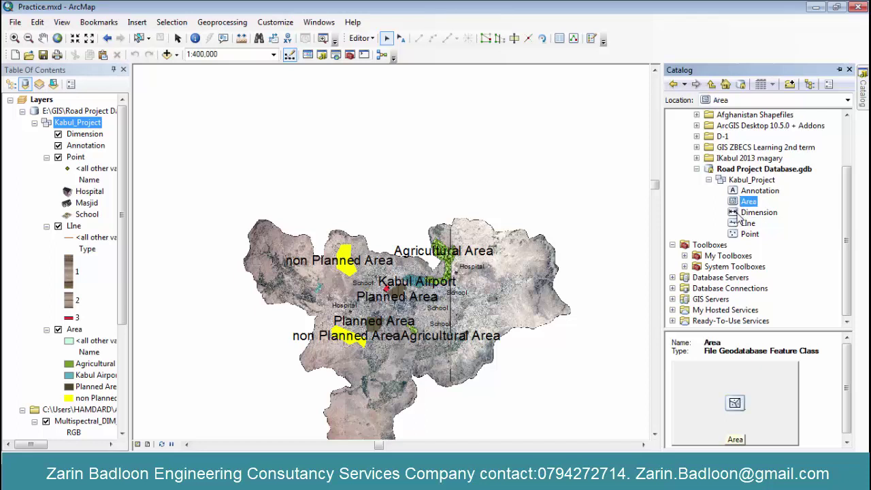
click(744, 213)
click(748, 224)
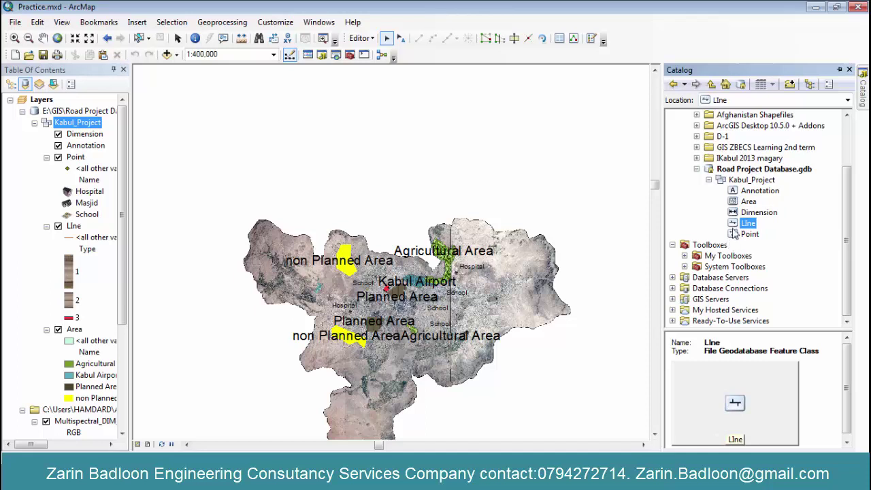
click(735, 203)
click(737, 233)
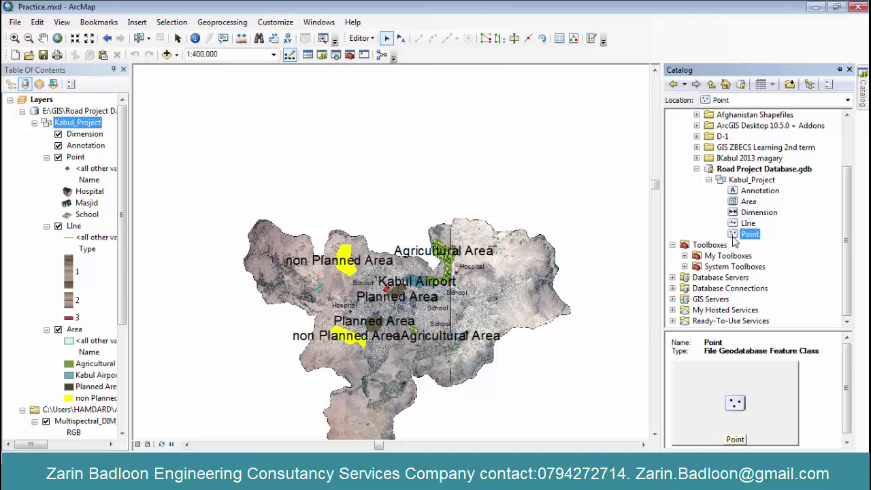
click(735, 224)
click(735, 202)
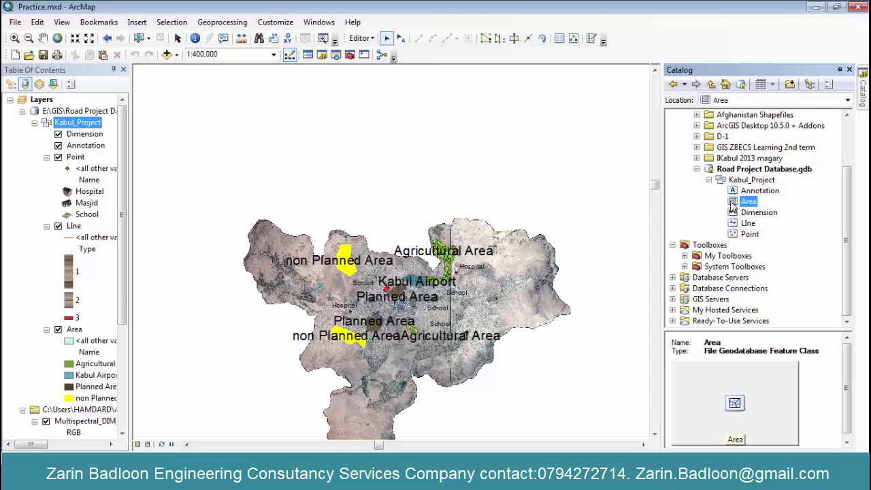
- Examine the Area feature class's coordinate system, subtypes, indexes and fields in its properties, and close them
right_click(733, 203)
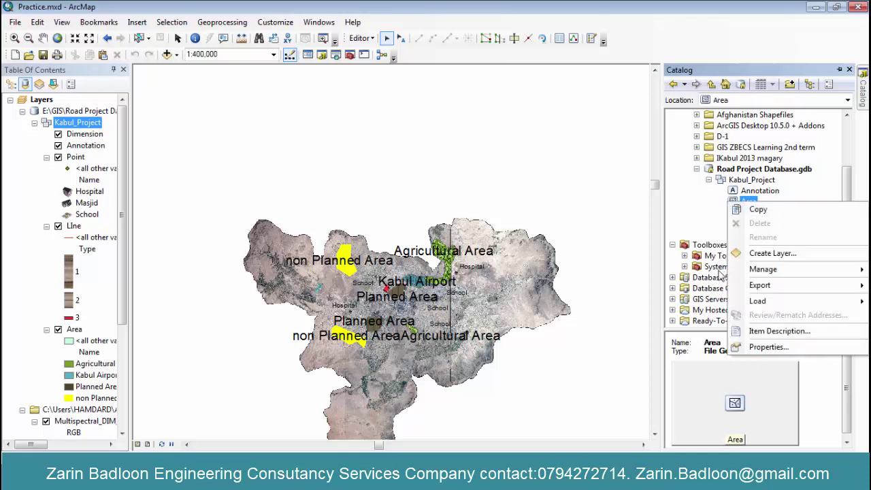
click(764, 348)
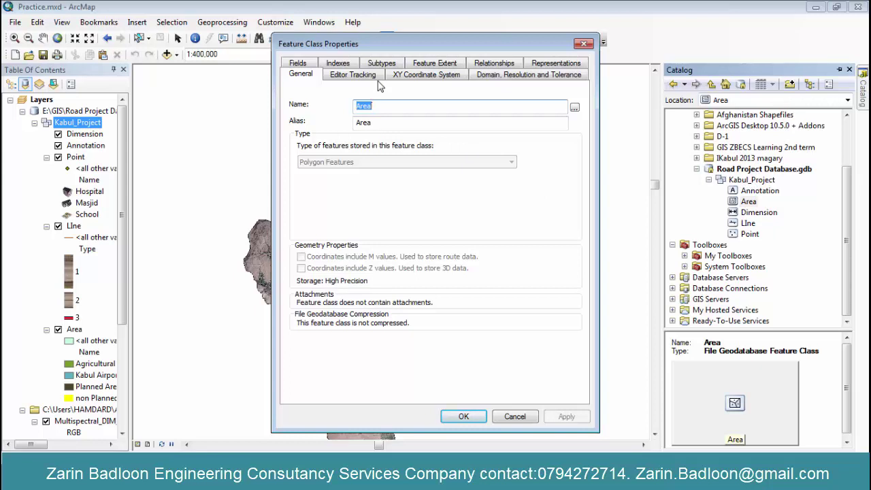
click(403, 76)
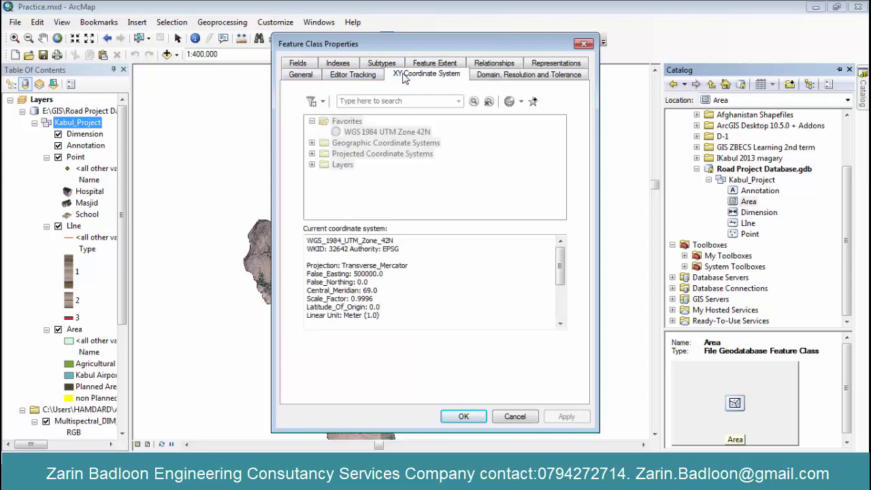
click(367, 65)
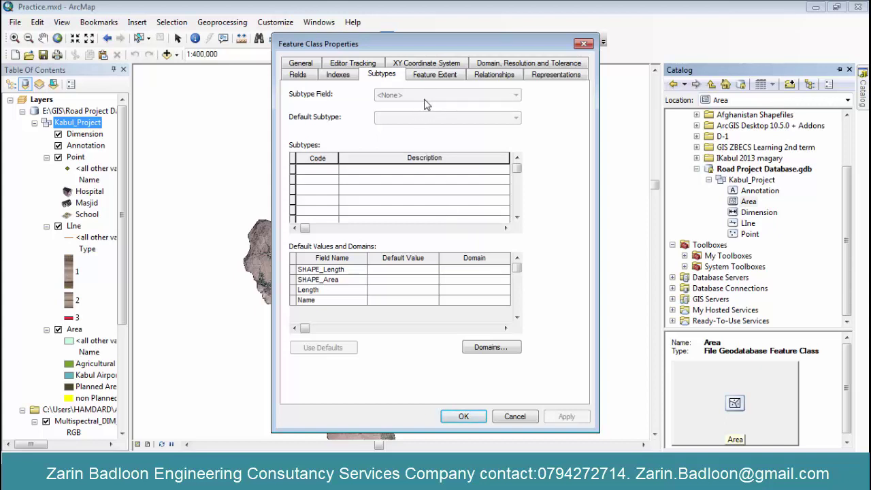
click(341, 75)
click(305, 75)
click(380, 75)
drag(433, 37, 430, 118)
click(582, 125)
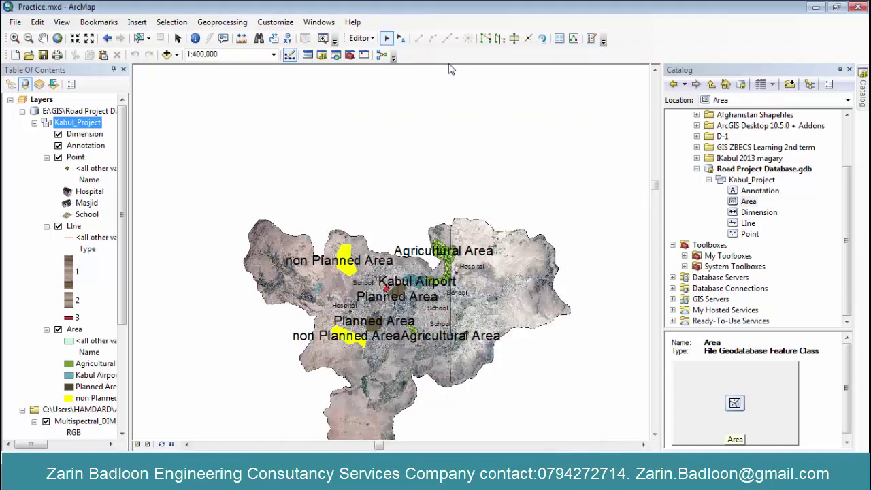
- Stop the edit session
click(361, 38)
click(388, 66)
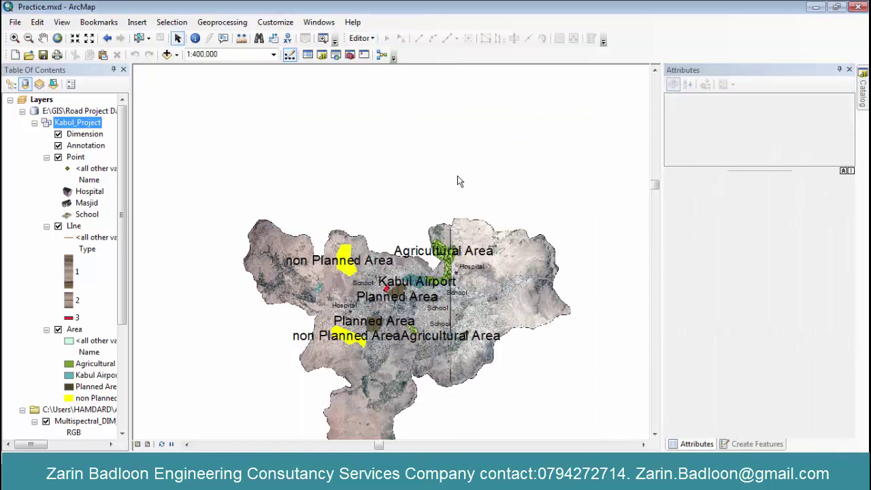
click(369, 40)
click(362, 39)
- Check which fields the Area feature class's properties offer as subtype field, and close the properties without changes
click(863, 104)
click(748, 202)
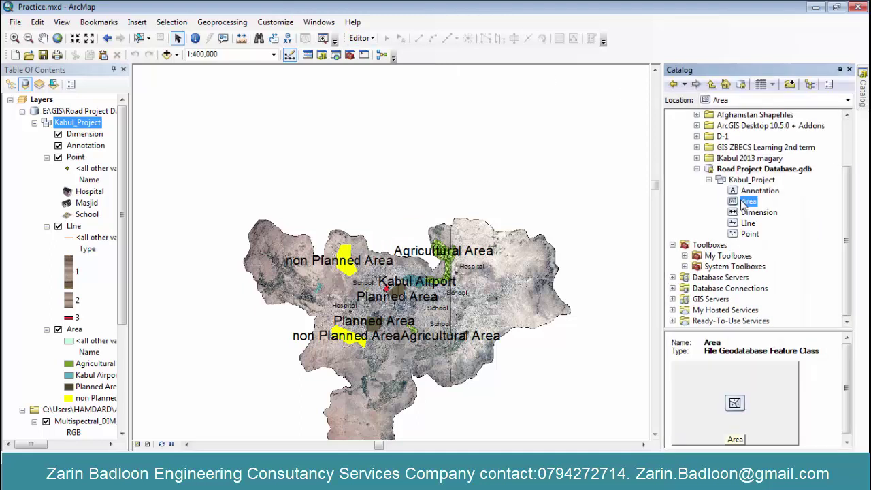
right_click(744, 202)
click(761, 344)
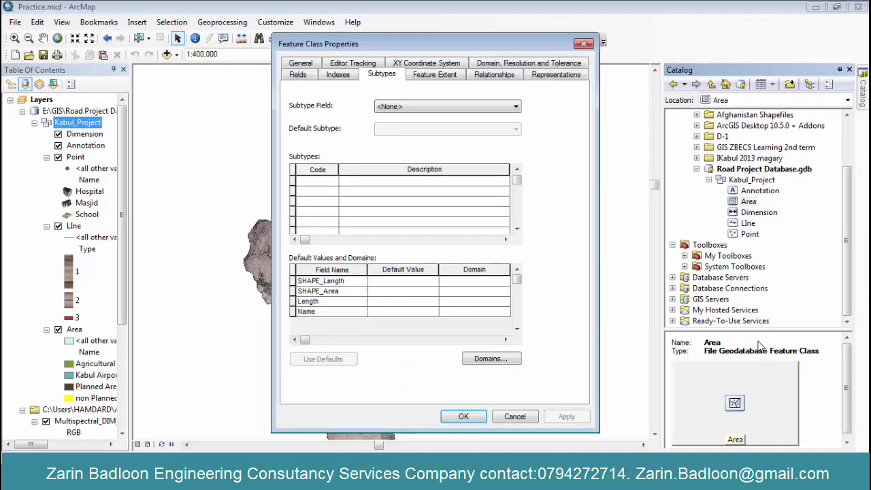
click(443, 107)
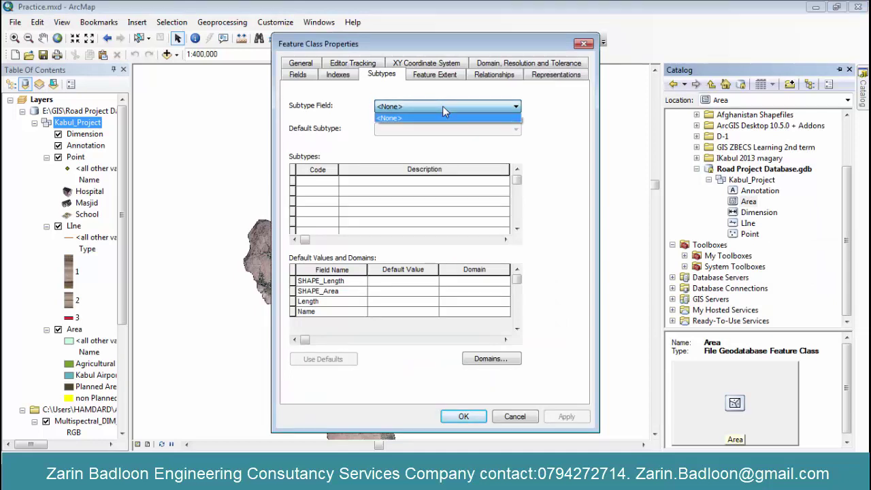
click(442, 107)
click(442, 107)
click(443, 106)
click(442, 107)
click(443, 107)
click(443, 107)
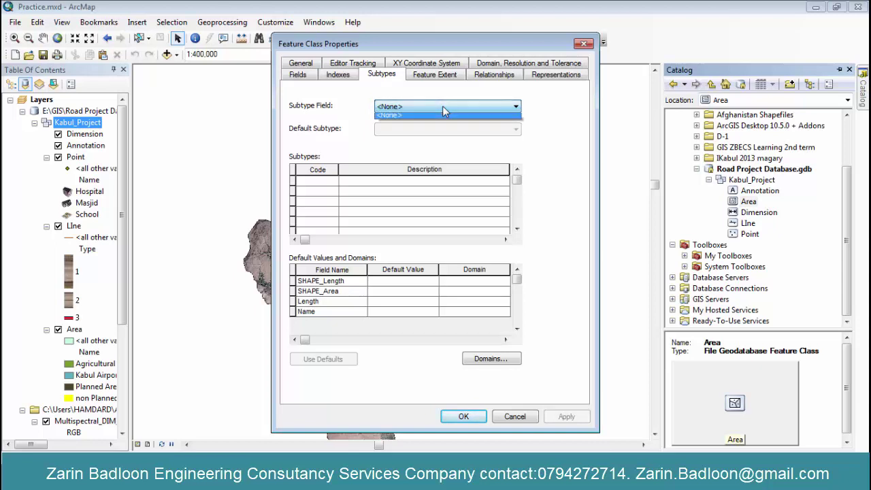
click(444, 107)
click(444, 107)
click(444, 107)
click(444, 107)
click(444, 107)
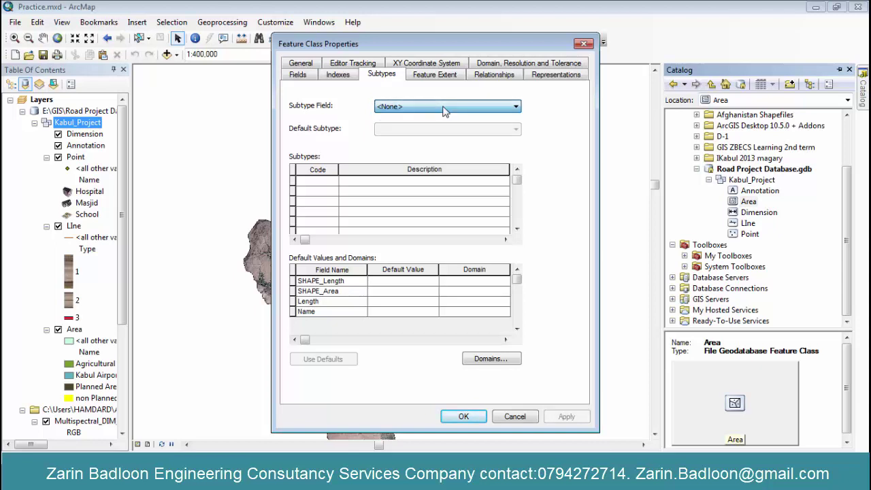
click(442, 107)
click(442, 107)
click(443, 106)
click(443, 107)
click(442, 107)
click(443, 107)
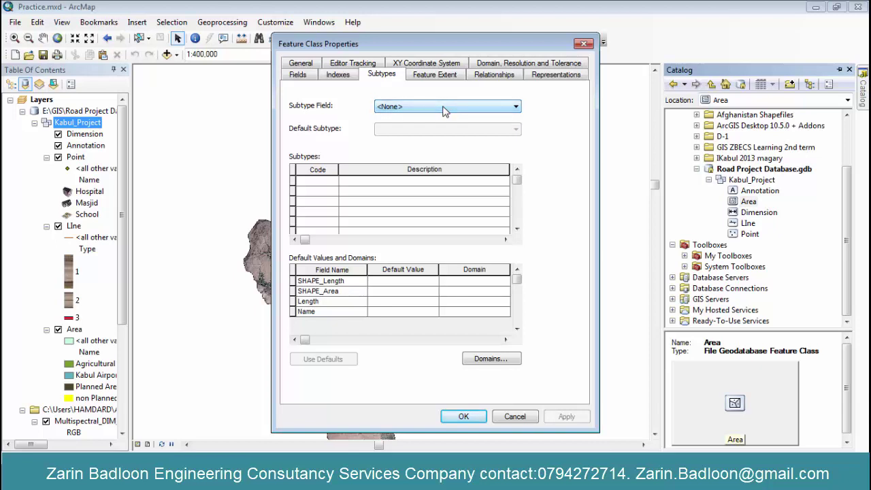
click(529, 416)
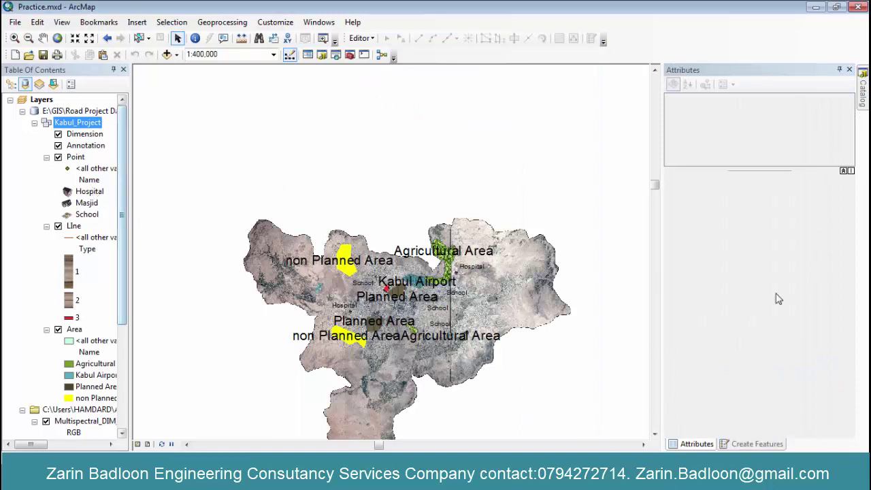
- Open the attribute table of the Area layer
mouse_move(864, 116)
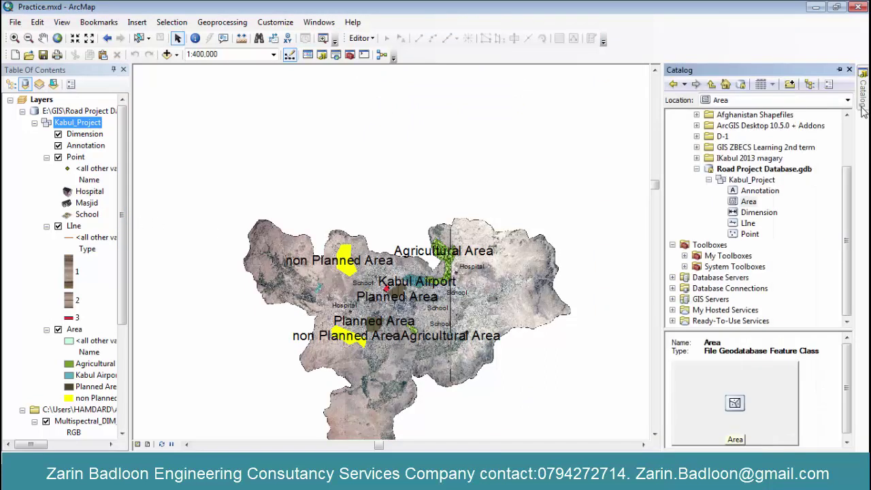
click(741, 203)
scroll(102, 218, down, 3)
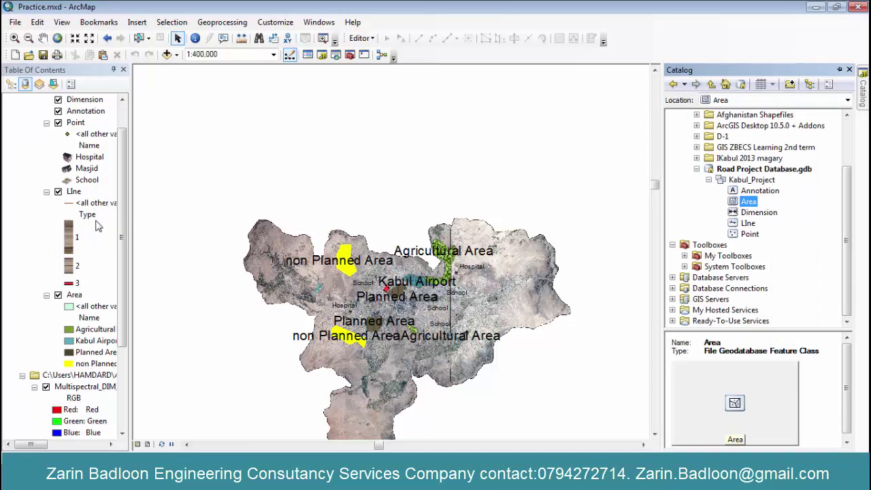
click(74, 260)
right_click(75, 261)
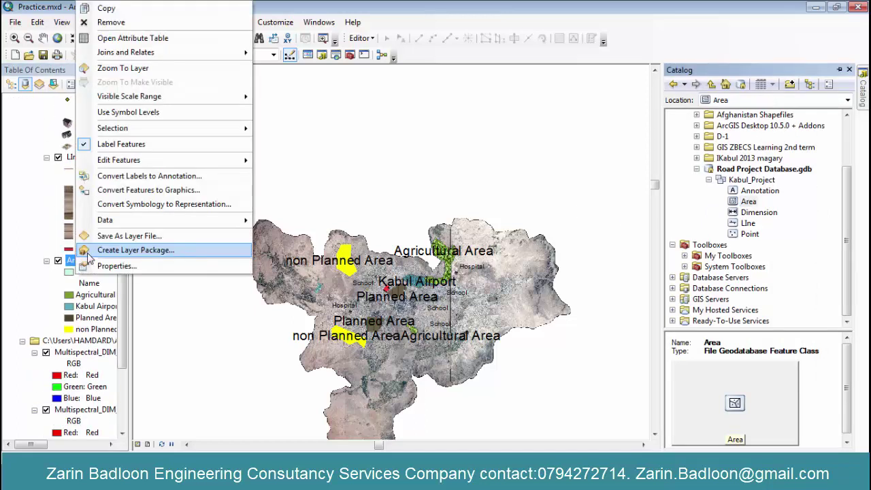
click(120, 37)
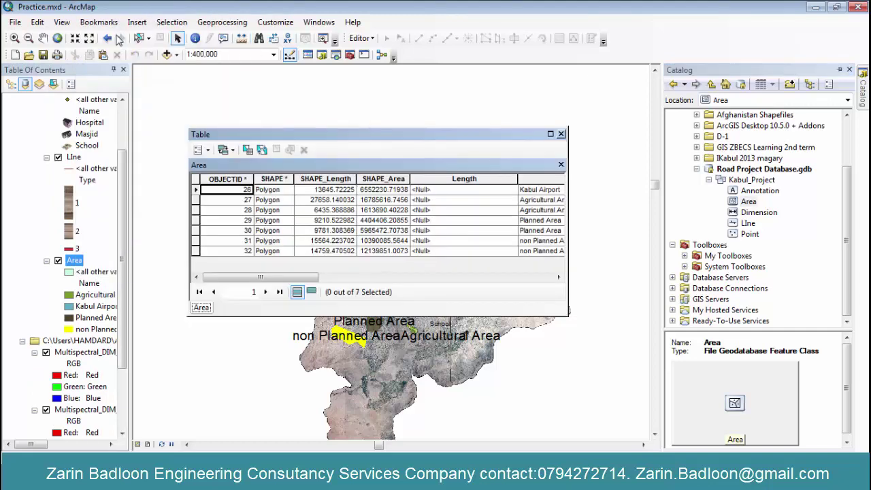
drag(286, 279, 521, 294)
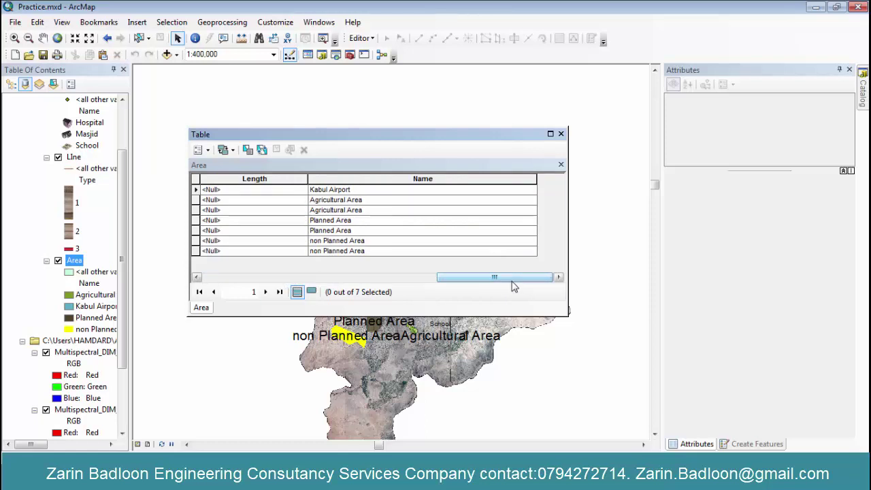
- Add a Short Integer field named Code to the Area attribute table, and close the table
click(207, 150)
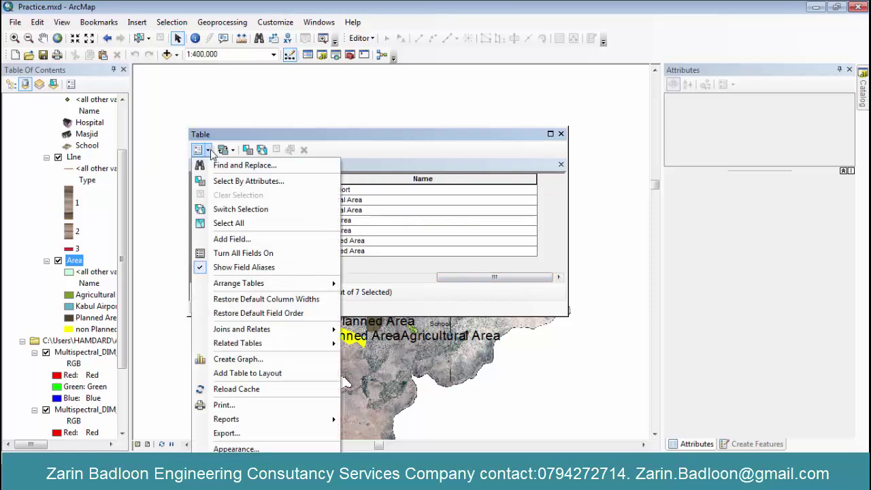
click(240, 243)
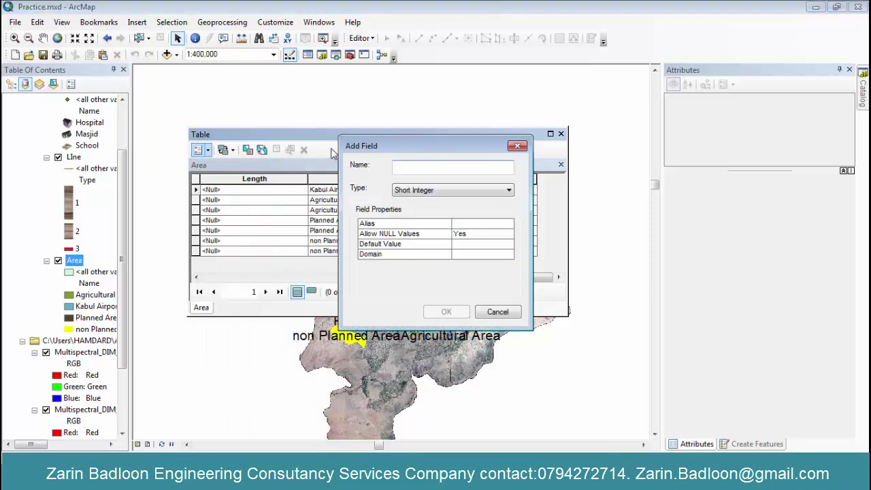
drag(427, 143, 336, 141)
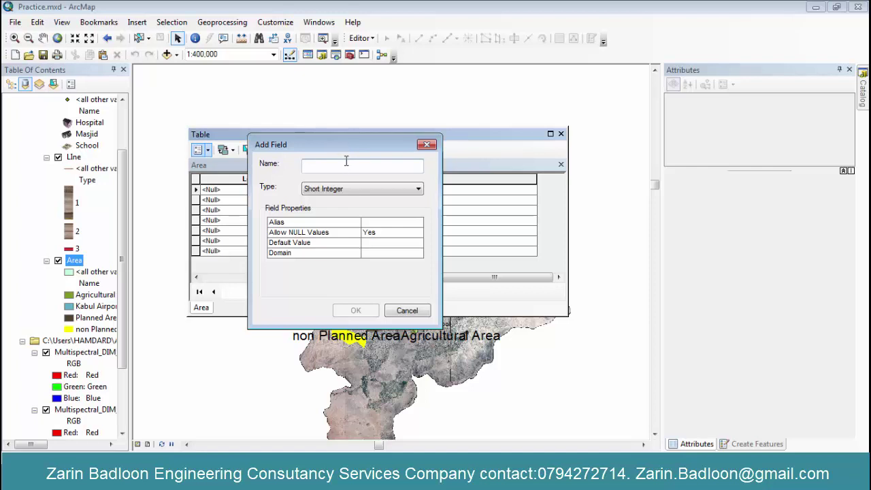
text(Code)
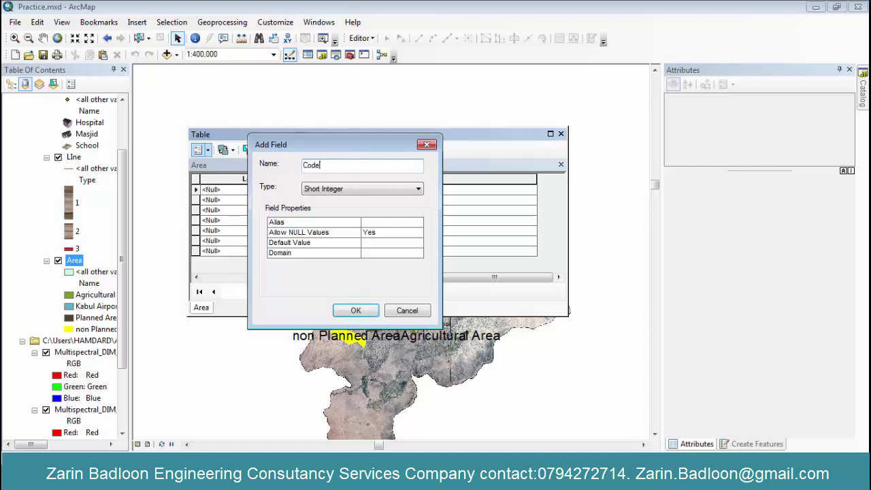
click(360, 192)
click(359, 192)
drag(356, 144, 396, 275)
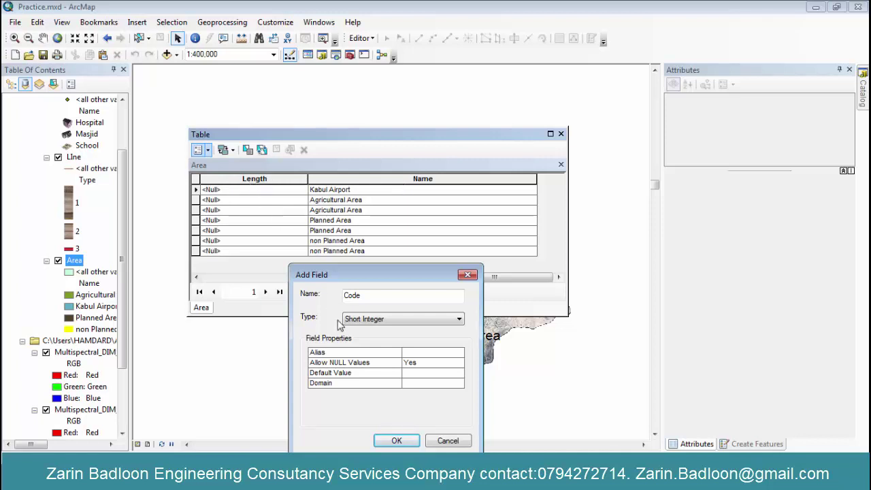
drag(374, 276, 358, 215)
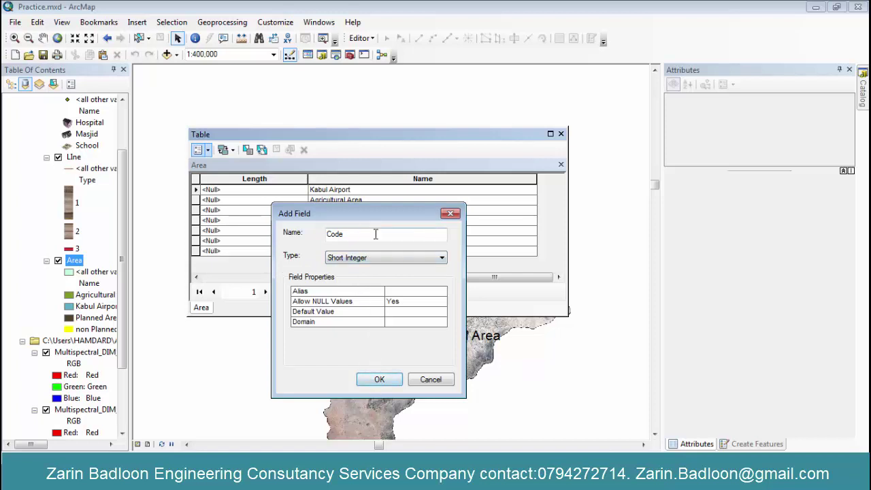
click(376, 380)
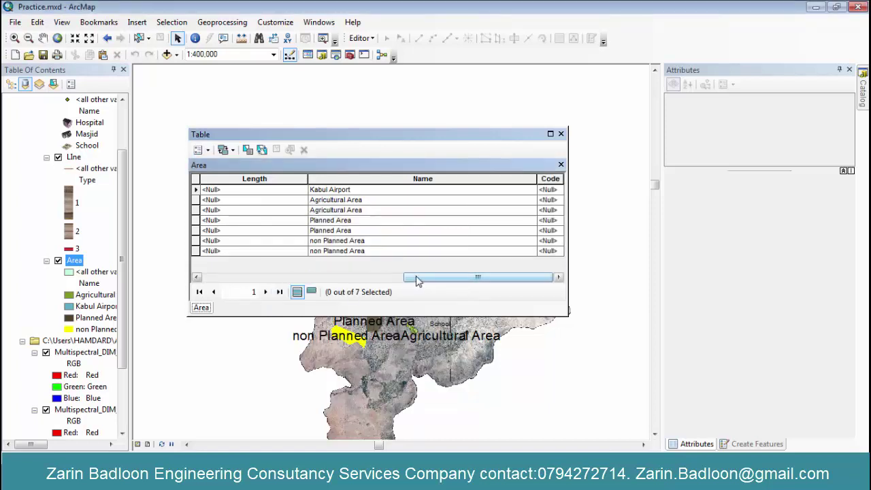
click(561, 134)
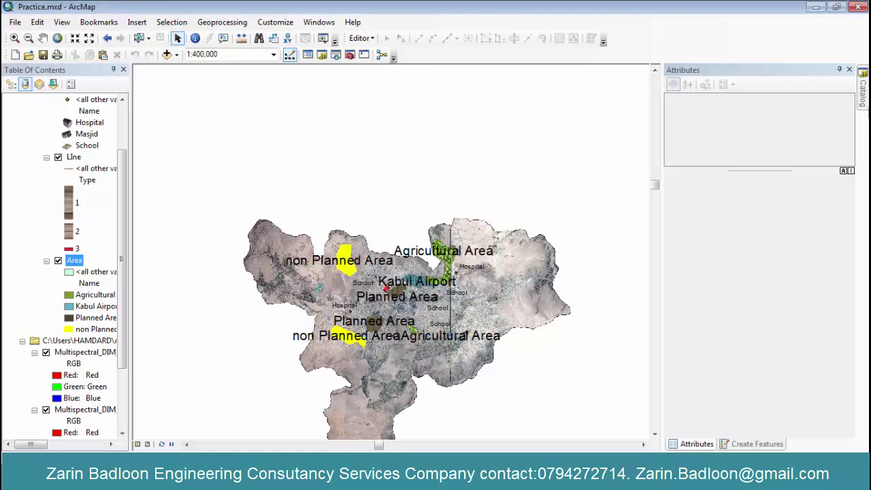
- Open the Area feature class's properties from the Catalog and set its subtype field to Code
click(863, 94)
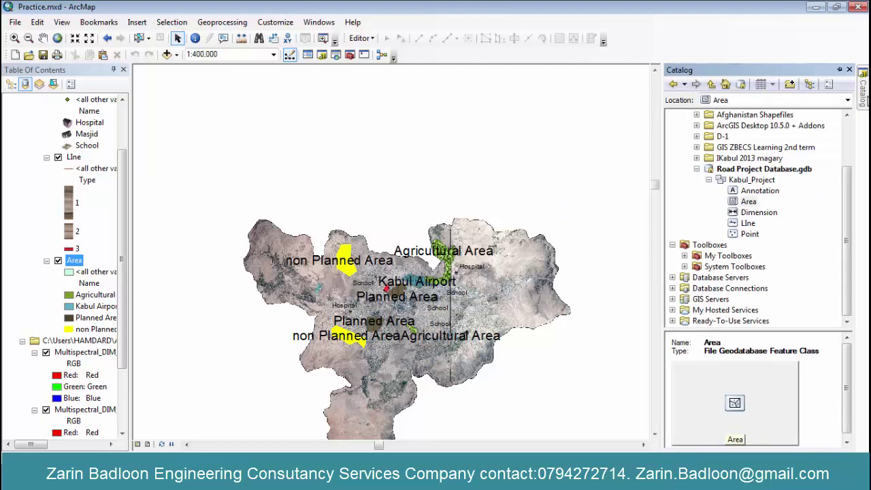
right_click(749, 202)
click(756, 346)
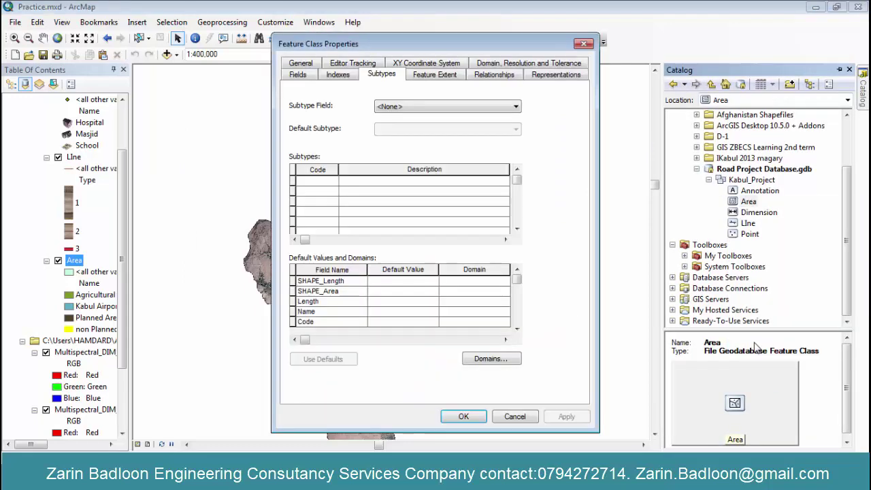
click(461, 109)
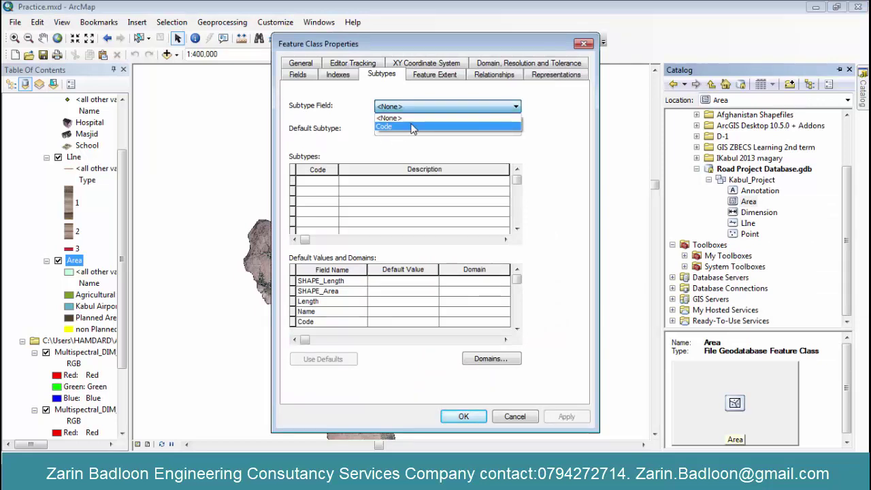
click(388, 127)
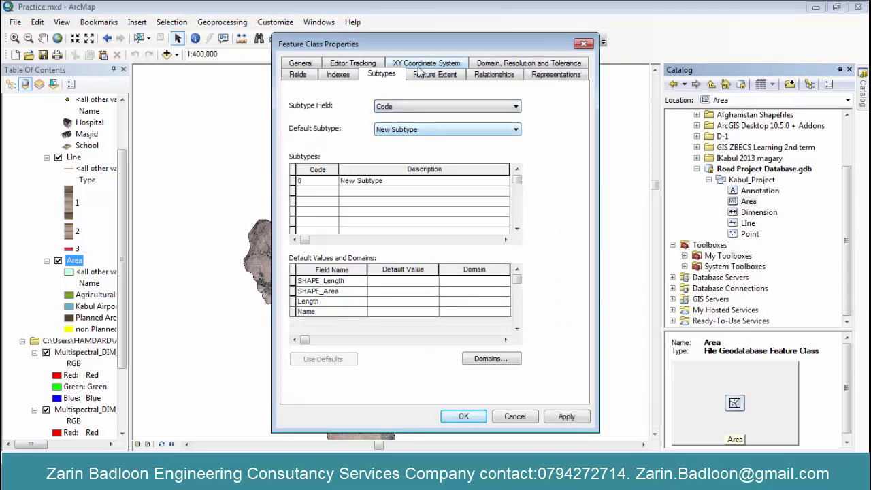
- Look over the available choices for the subtype field and the default subtype
drag(433, 47, 414, 58)
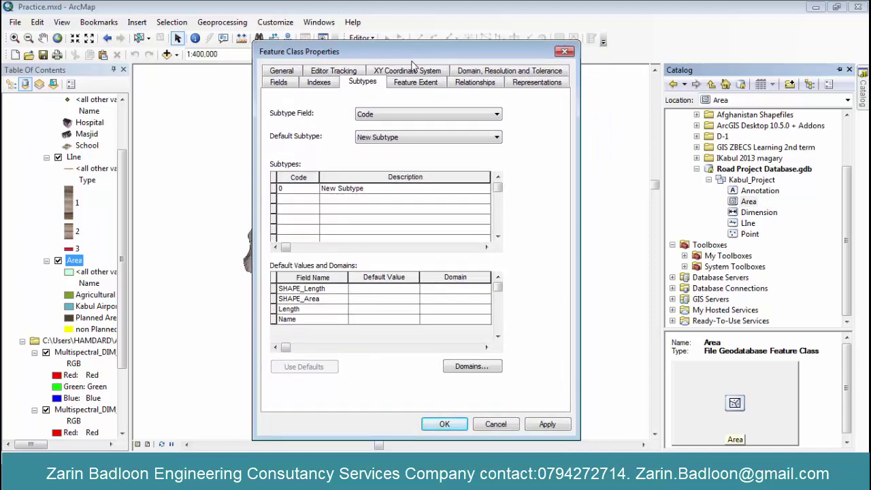
click(377, 115)
click(378, 116)
click(375, 117)
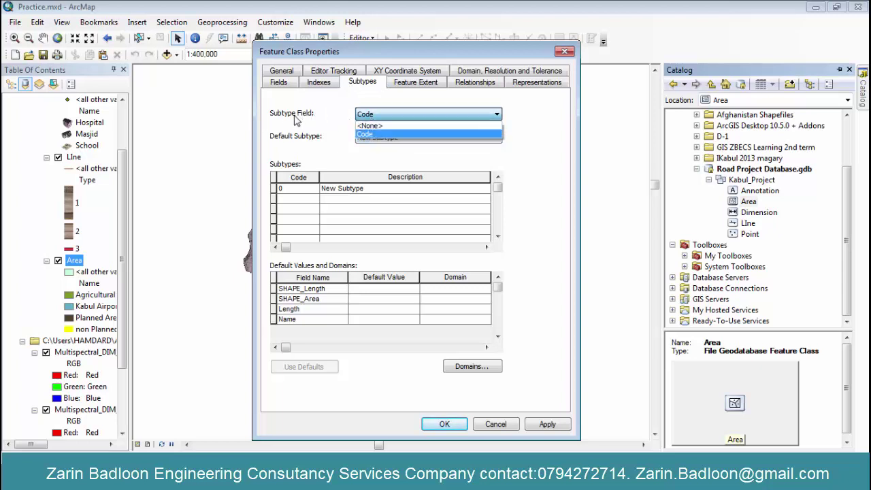
click(368, 116)
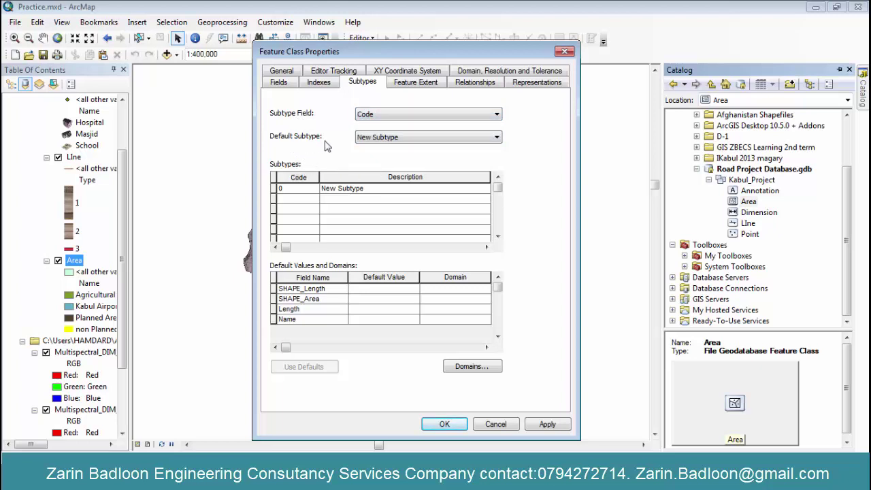
click(427, 138)
click(428, 138)
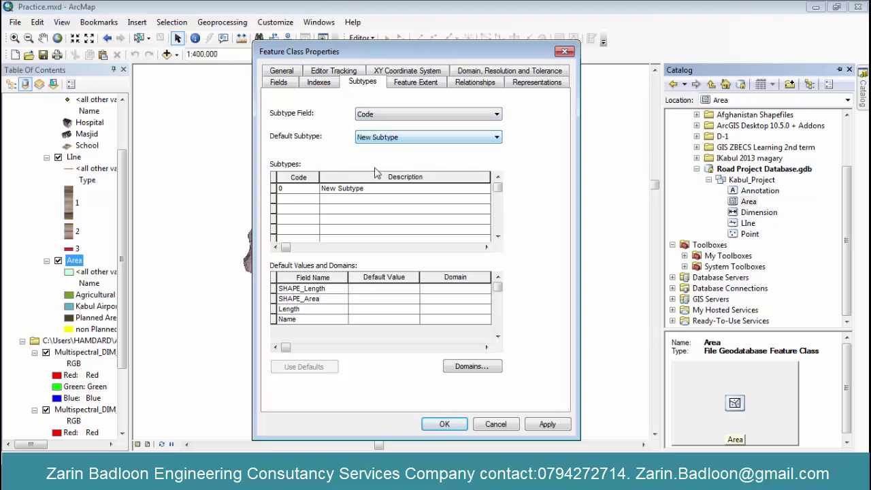
- Enter the subtype codes 1, 2, 3, 4 and 5 in consecutive rows of the Area feature class's subtypes table
click(305, 193)
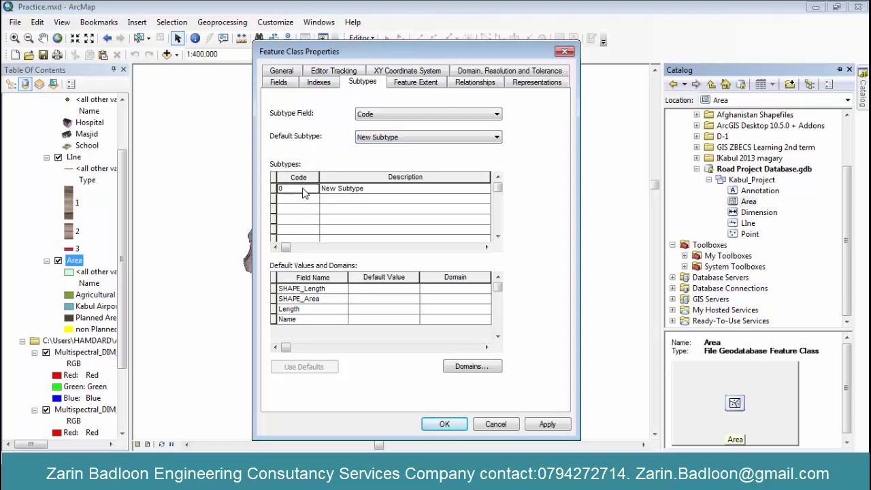
text(1)
click(309, 200)
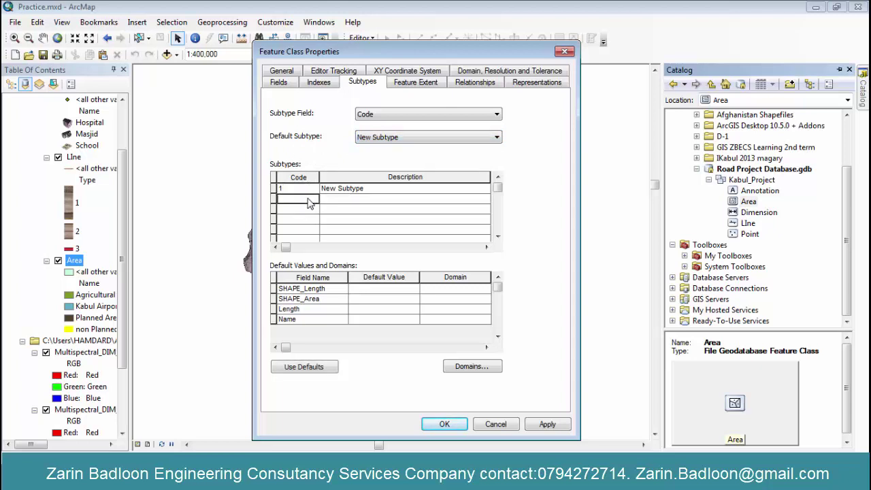
drag(384, 57, 362, 30)
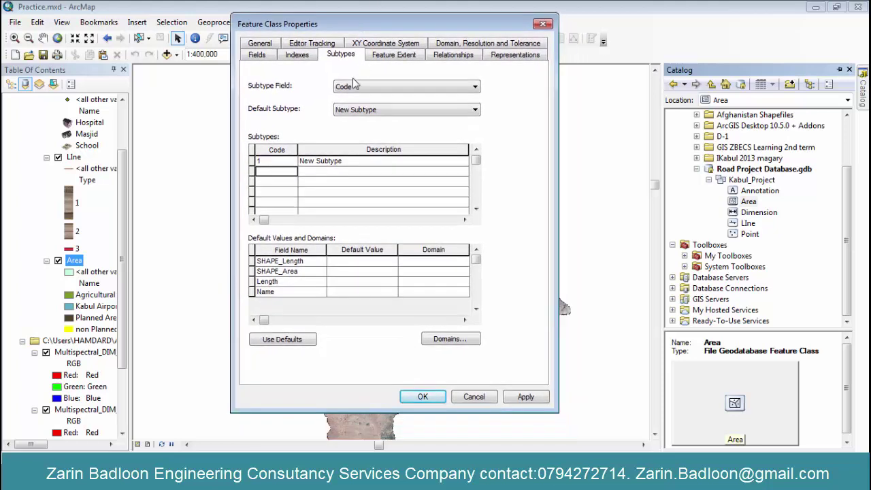
click(290, 171)
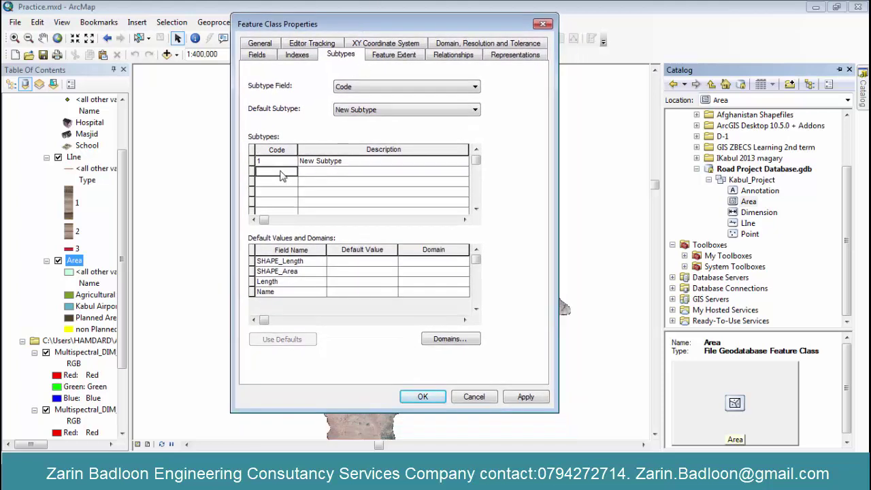
text(2)
click(288, 184)
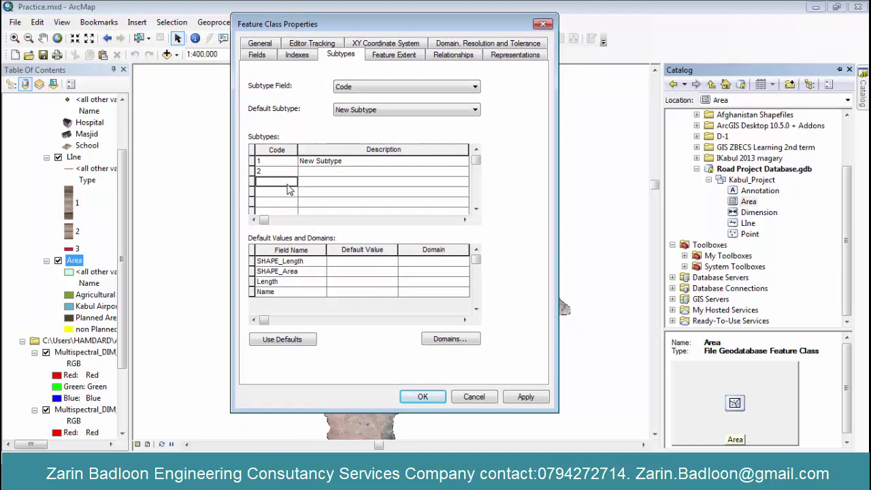
text(3)
click(278, 195)
text(4)
click(284, 203)
text(5)
- Describe subtype codes 1 to 5 as Planned Area, non Planned Area, Agricultural Area, Dessert and Academic Area, respectively
click(340, 163)
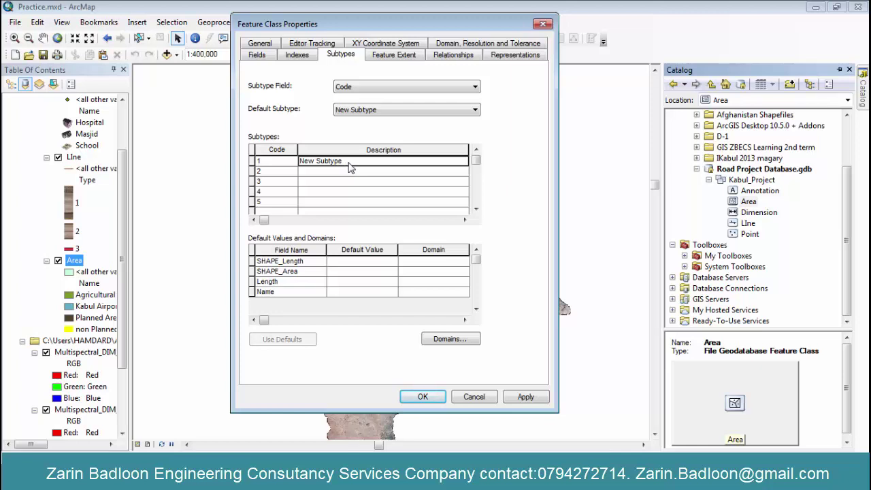
text(Pl)
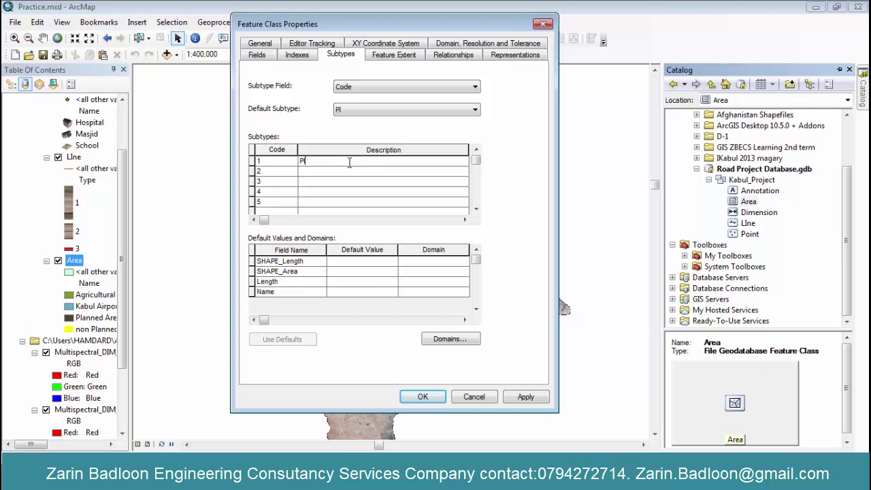
text(anned Area)
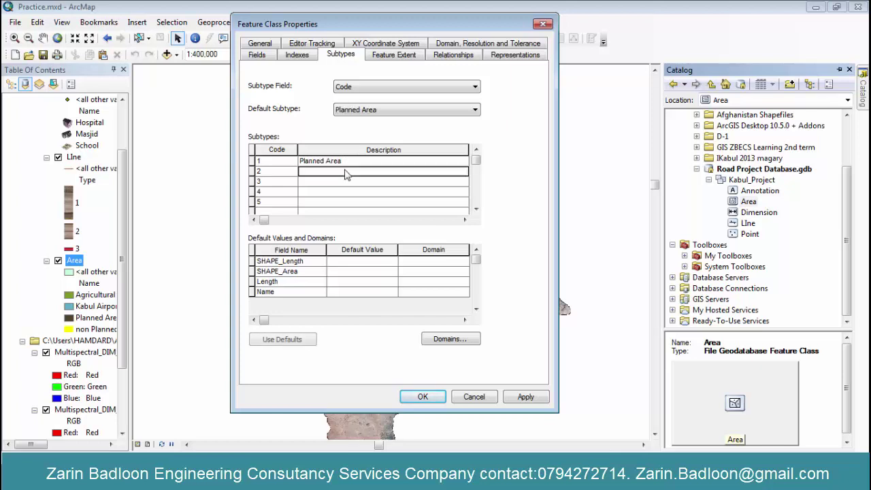
click(345, 171)
text(non Planned Area)
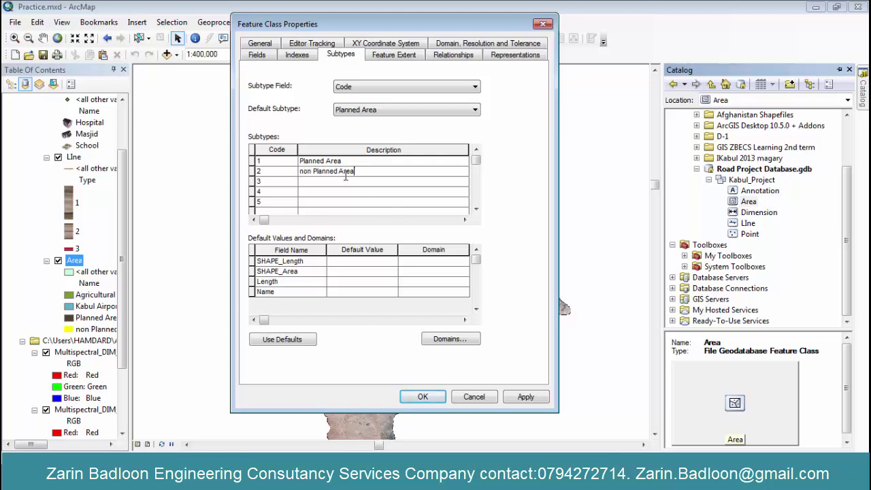
click(335, 183)
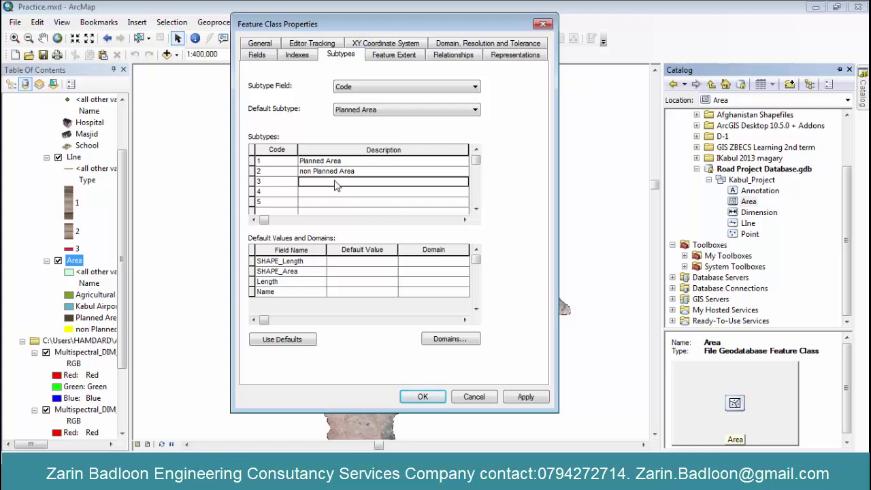
text(Agricultural Area)
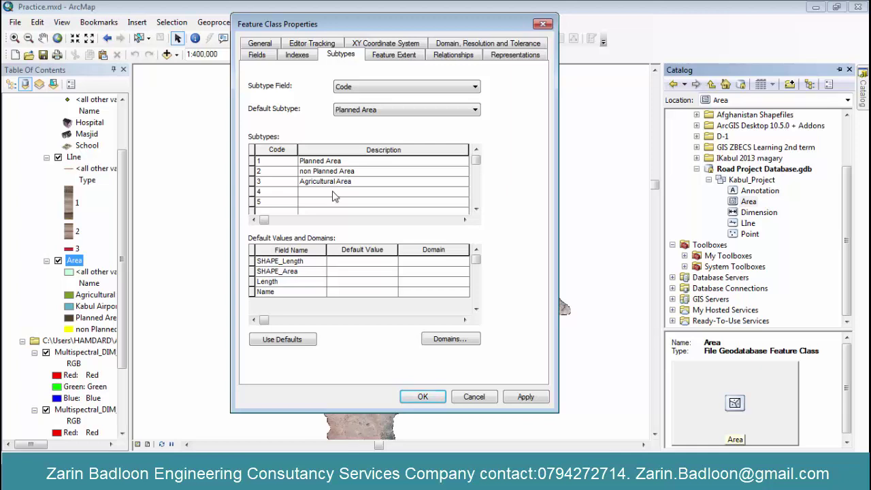
click(333, 193)
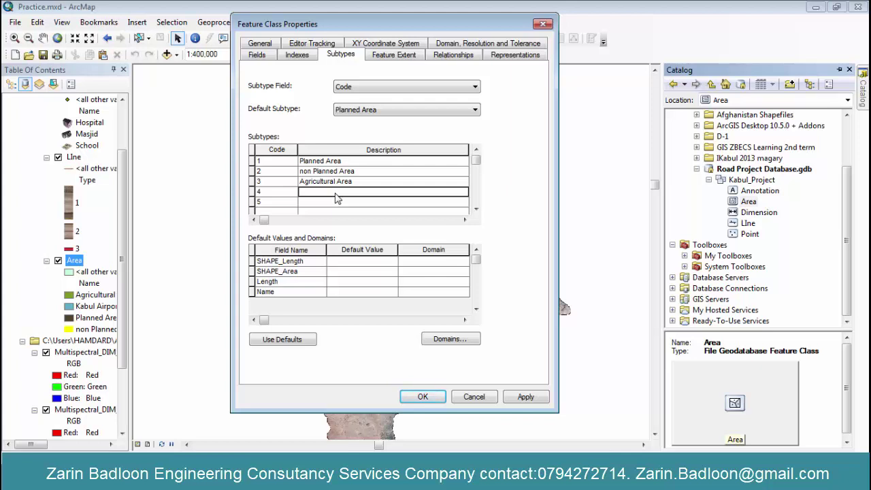
text(Dessert)
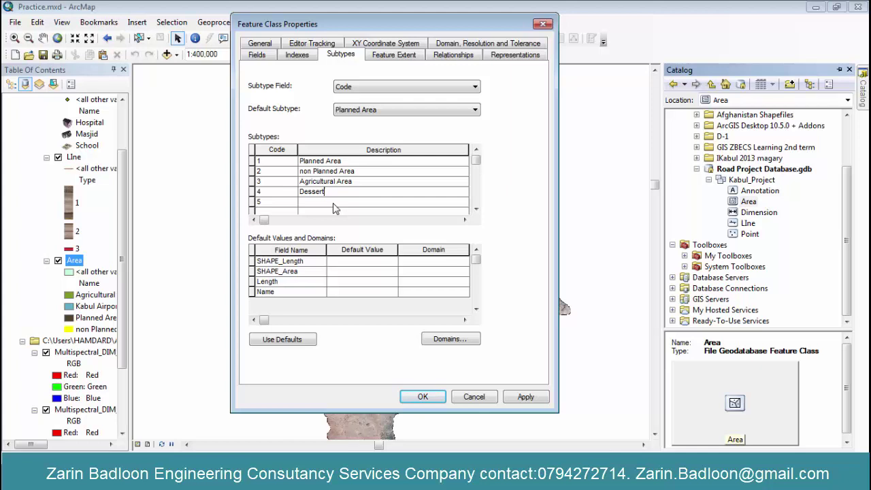
click(333, 205)
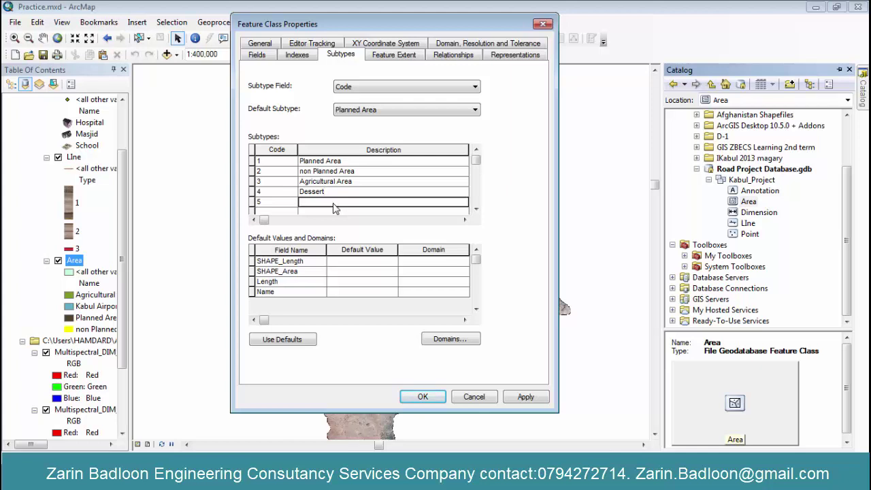
text(Academic Area)
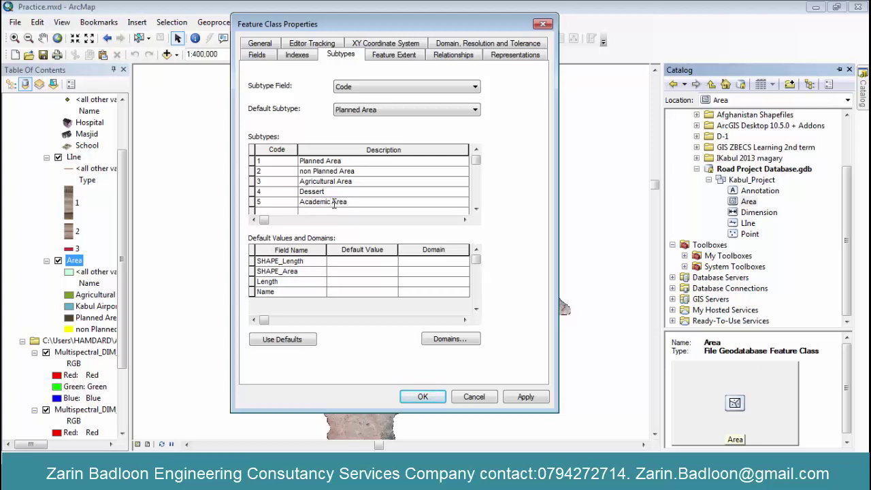
- Look over the fields listed under default values and domains, and apply the Area feature class's subtypes
click(293, 204)
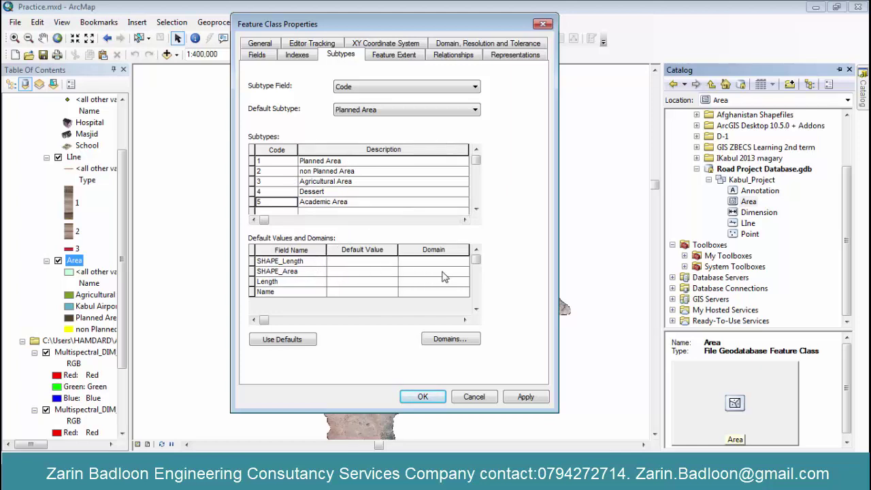
click(299, 295)
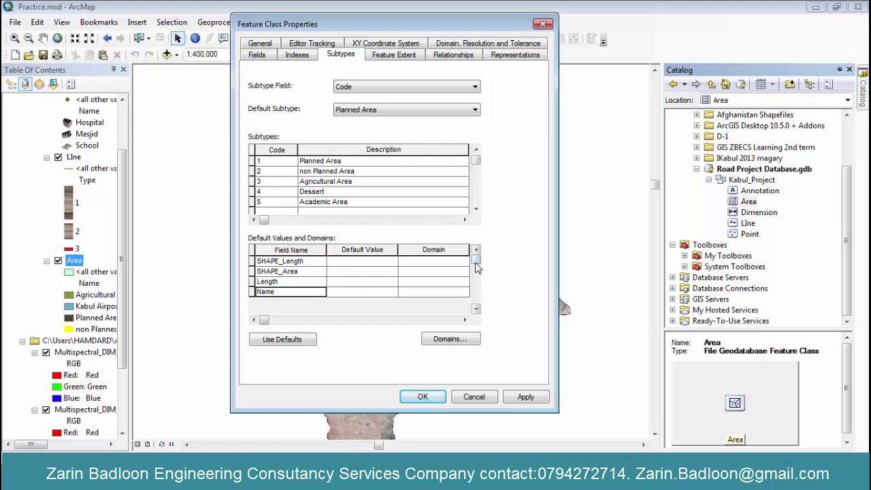
drag(476, 267, 477, 310)
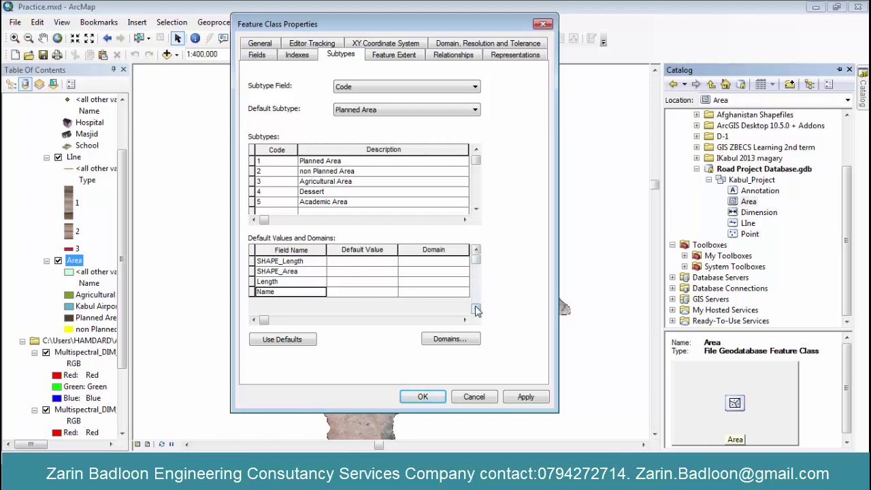
click(307, 282)
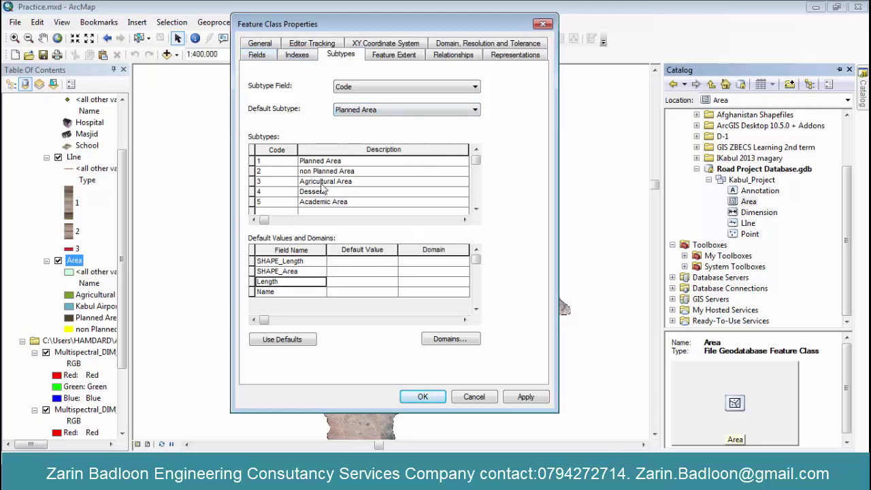
click(526, 396)
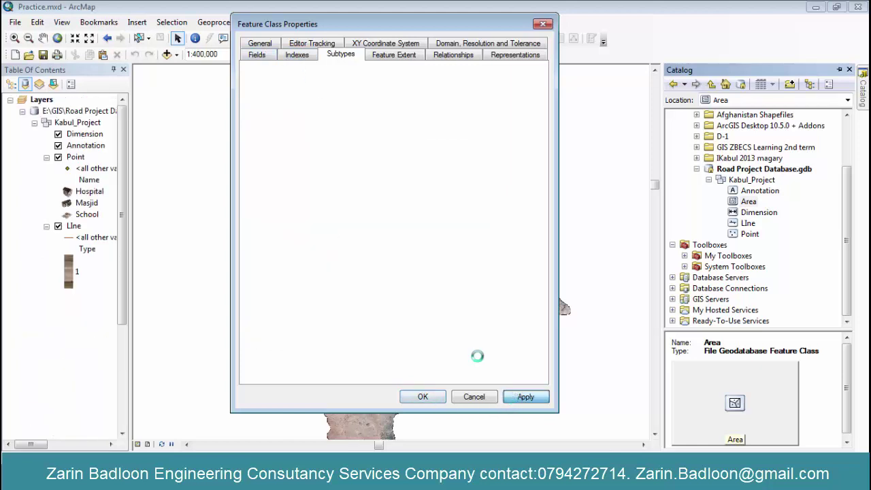
- Review the Code field's data type and field properties in the Area feature class, and close the properties with the changes accepted
click(265, 57)
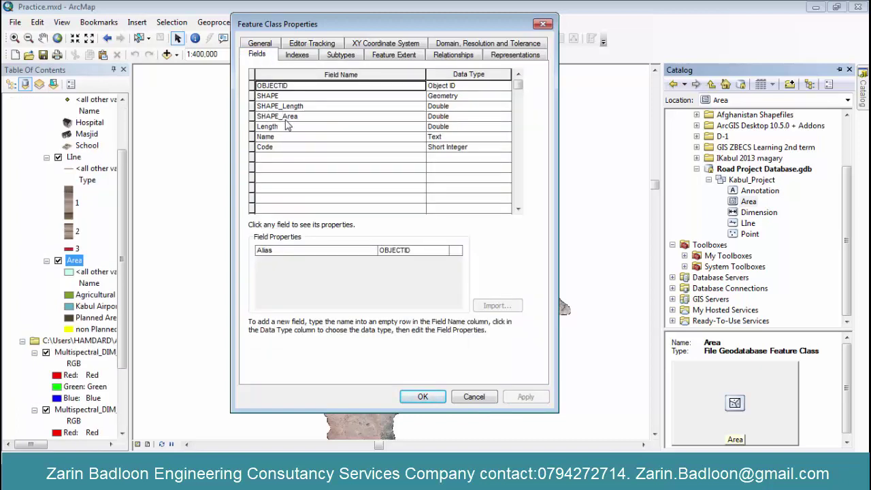
click(277, 153)
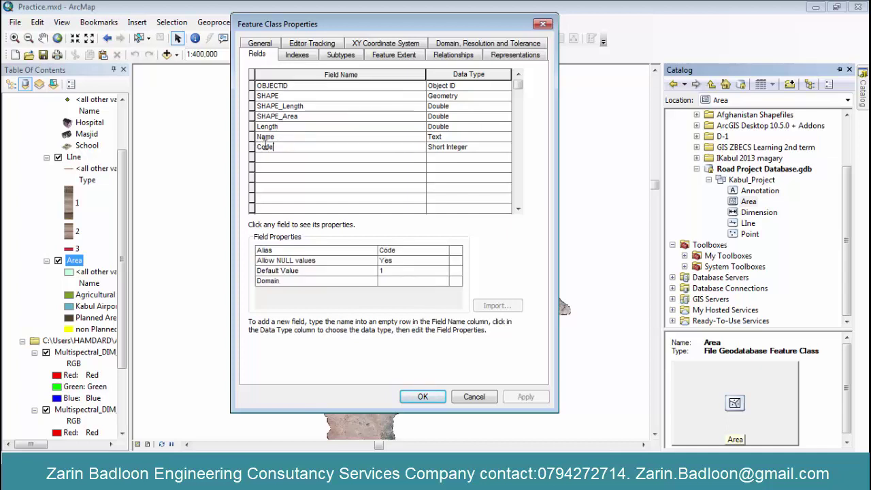
click(478, 149)
click(478, 148)
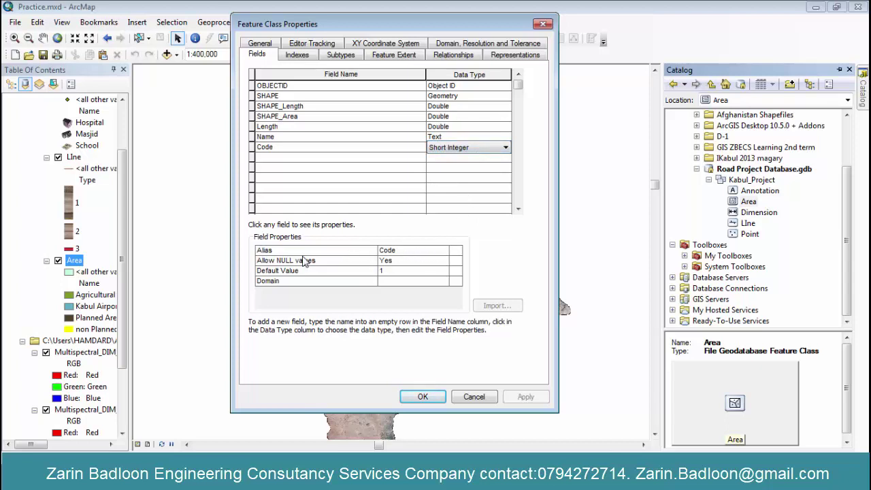
click(421, 251)
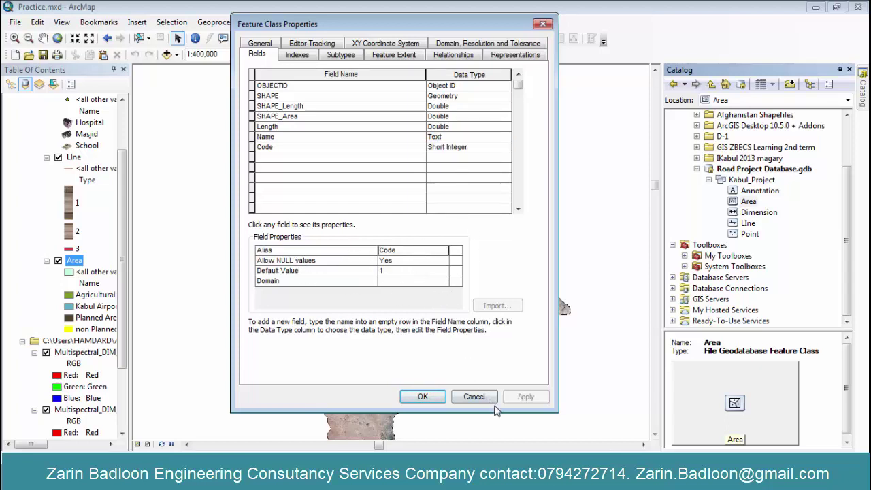
click(423, 397)
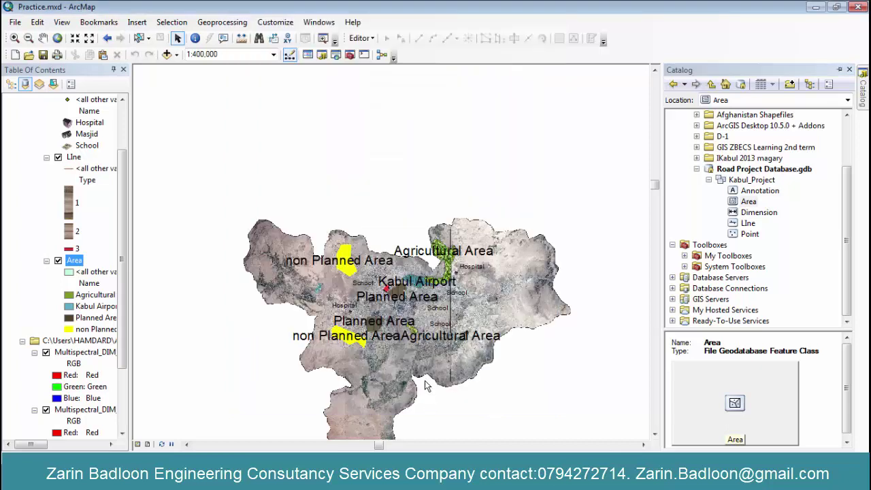
- Symbolize the Area layer by unique values of the Code field, adding all values
right_click(77, 265)
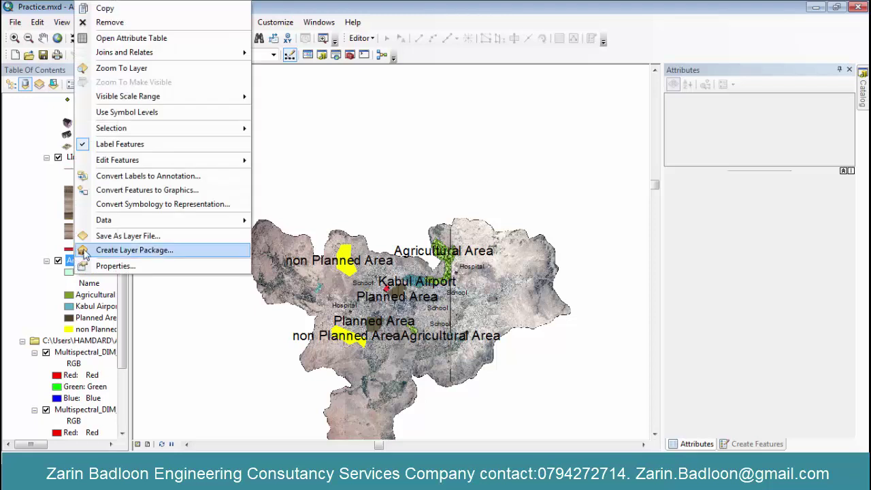
click(120, 264)
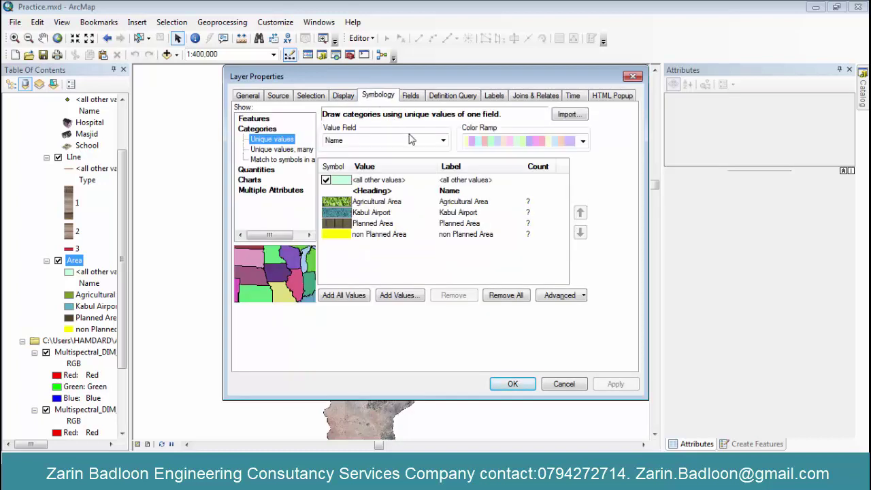
click(410, 140)
click(410, 188)
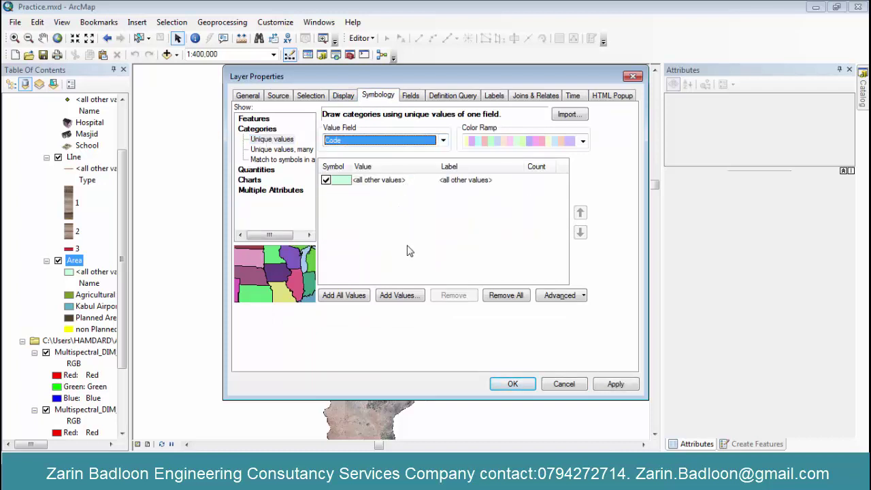
click(344, 295)
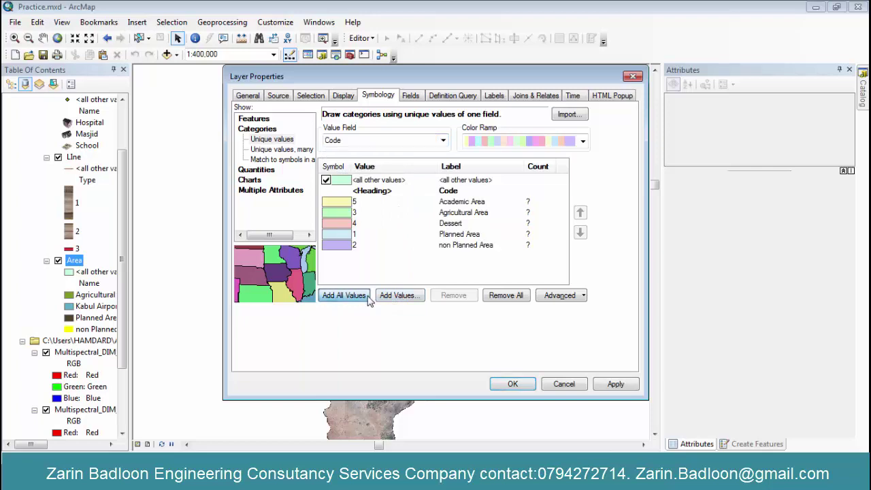
click(615, 385)
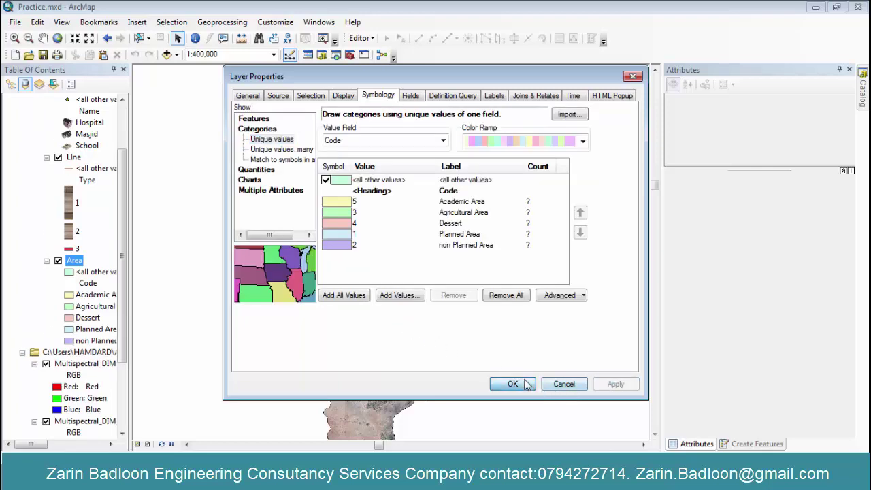
click(512, 384)
- Start an edit session to check which feature templates are offered for the Area layer, and stop editing
scroll(368, 238, up, 2)
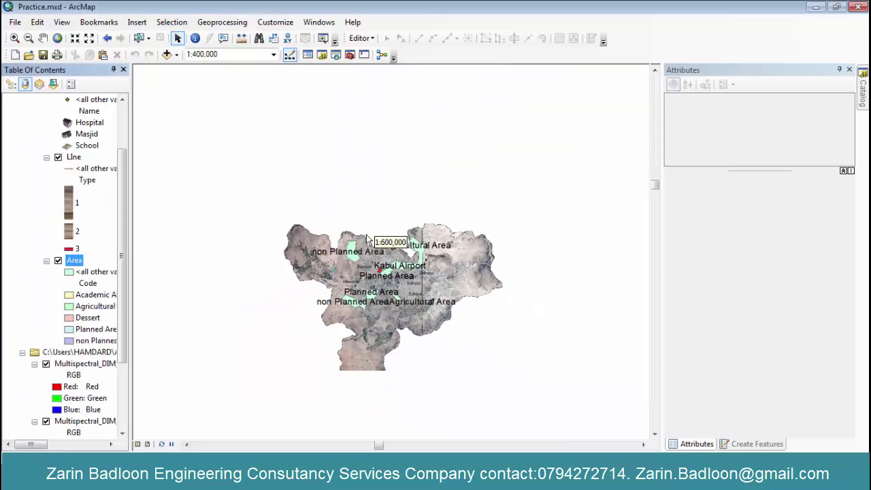
click(735, 444)
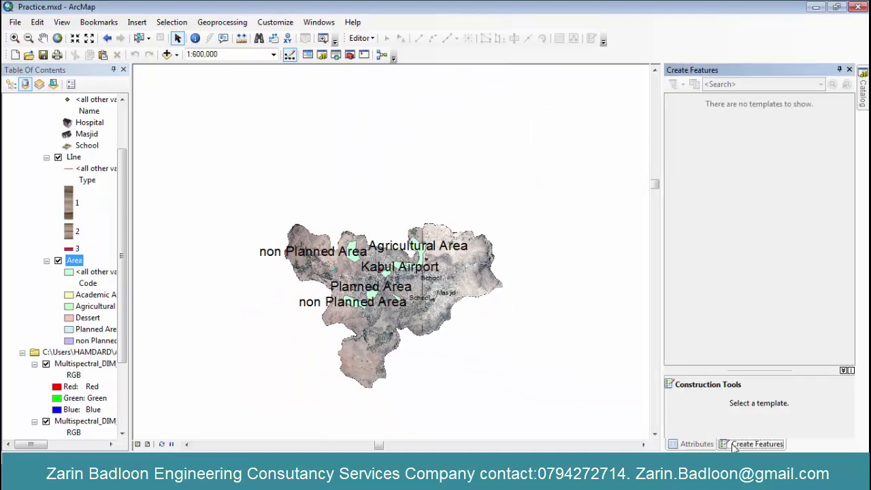
click(706, 445)
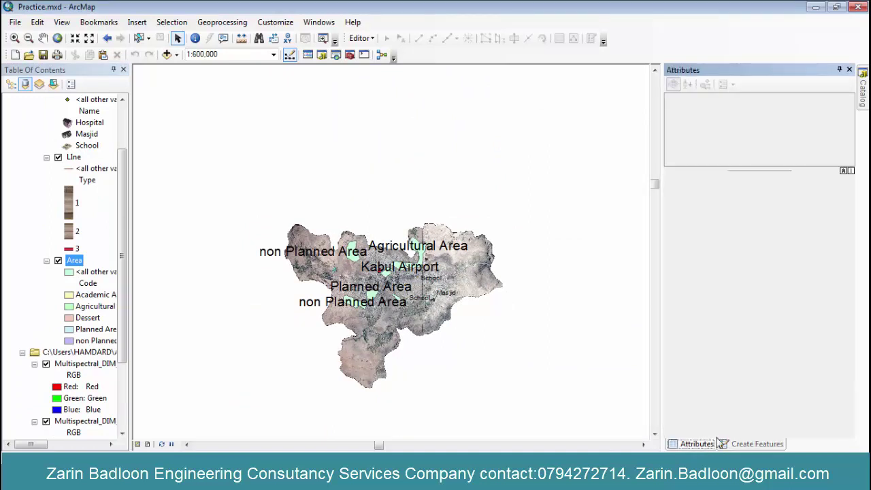
click(739, 444)
click(360, 38)
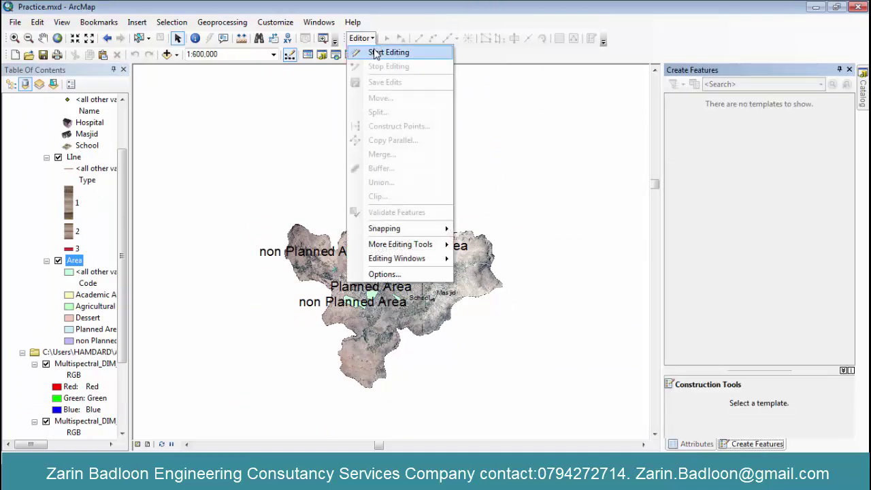
click(383, 53)
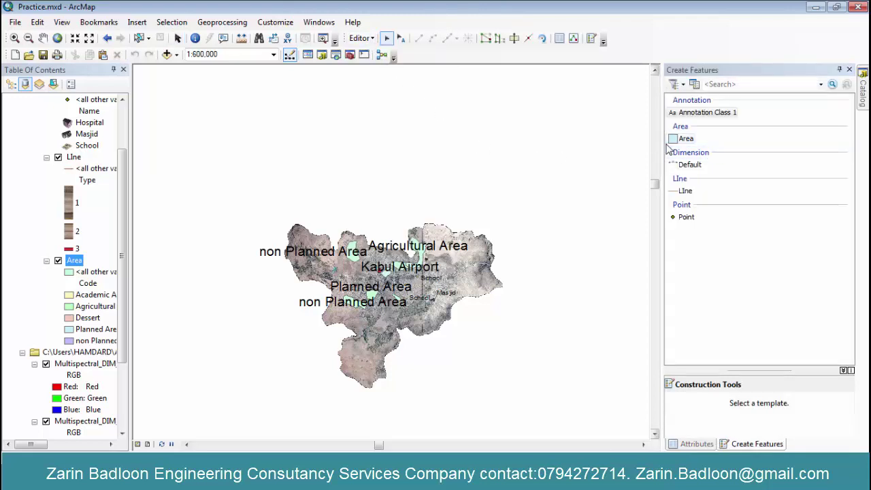
click(368, 37)
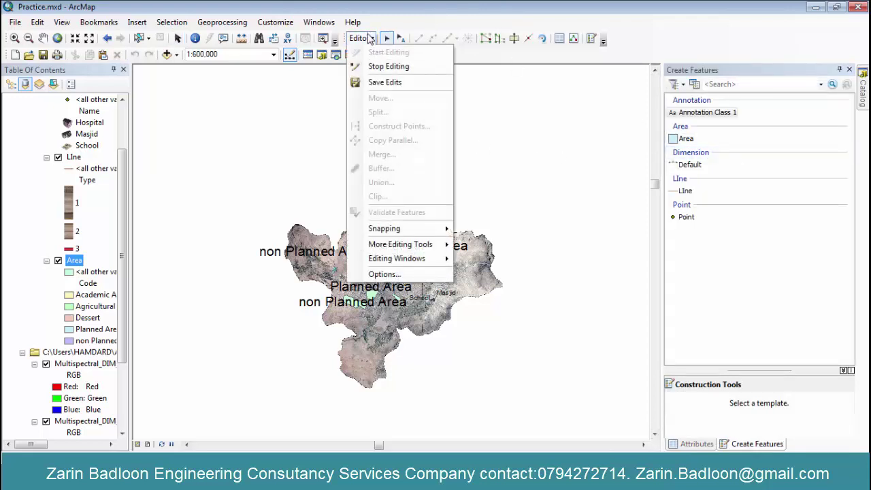
click(382, 65)
- Remove the Area layer from the map and add the Area feature class again from Road Project Database.gdb
click(862, 115)
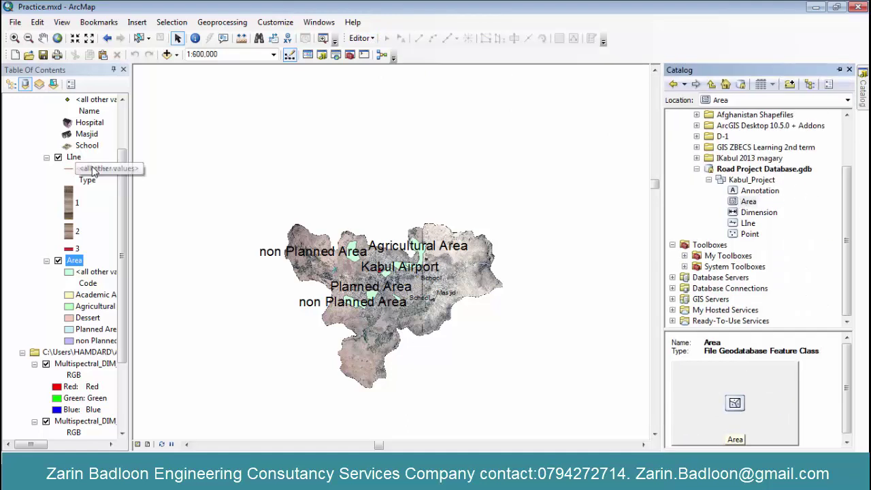
right_click(75, 262)
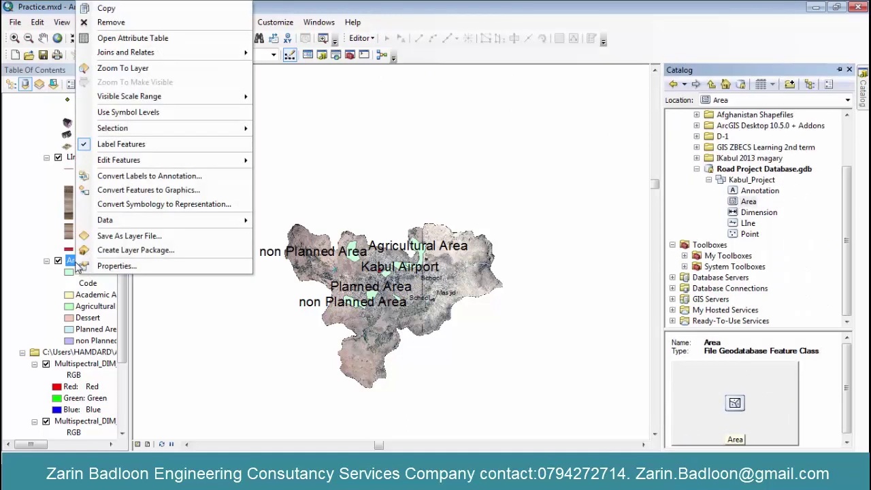
click(140, 22)
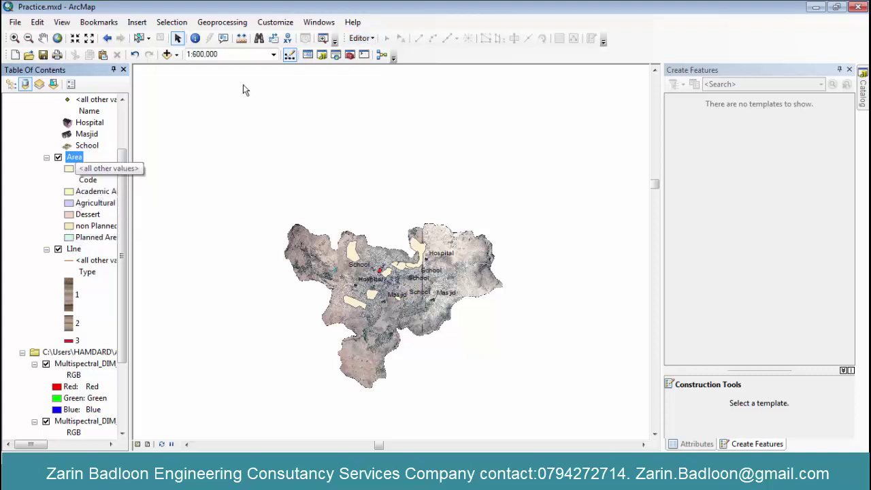
- Start an edit session and draw a seven-sided Agricultural Area polygon over the green patch southwest of the eastern Masjid point
click(354, 39)
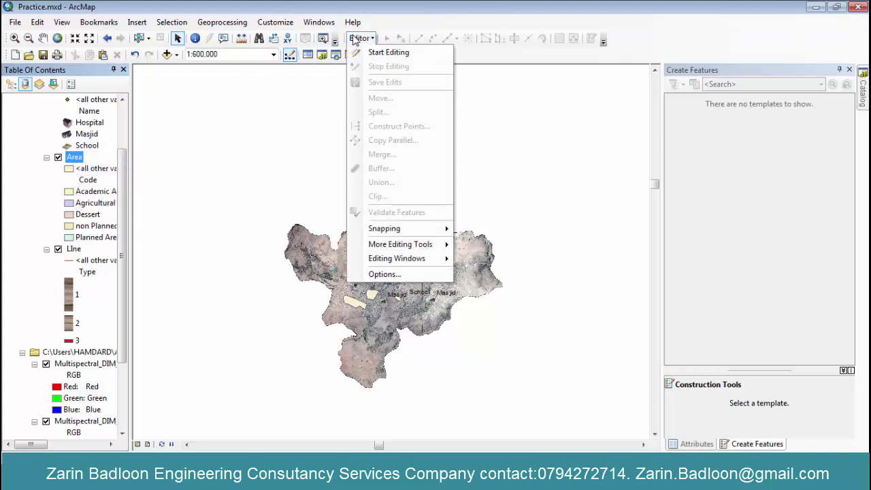
click(386, 53)
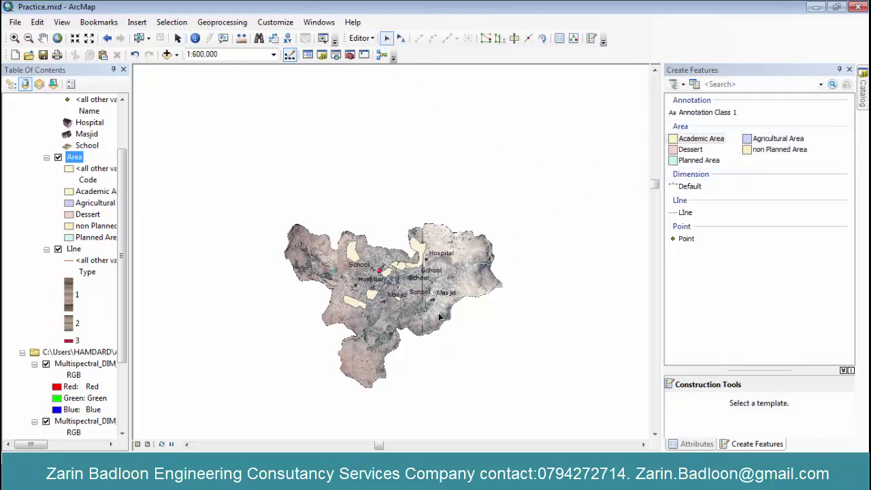
scroll(439, 286, up, 3)
scroll(387, 275, up, 2)
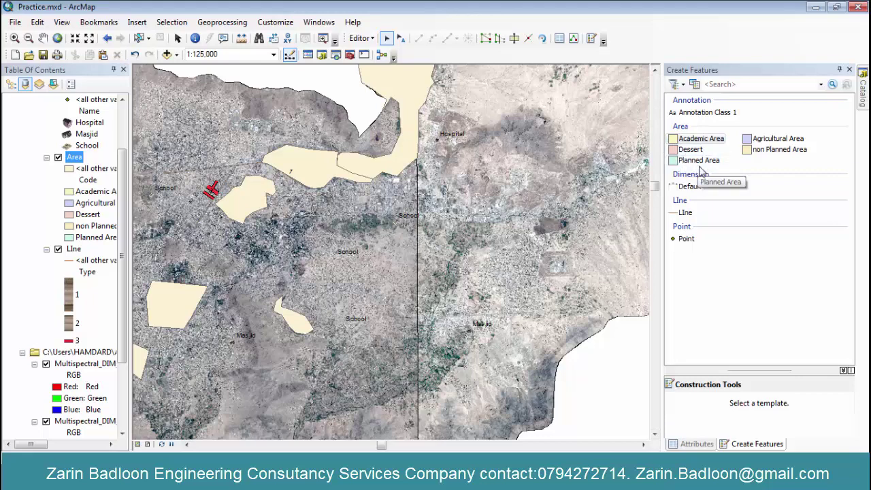
click(761, 140)
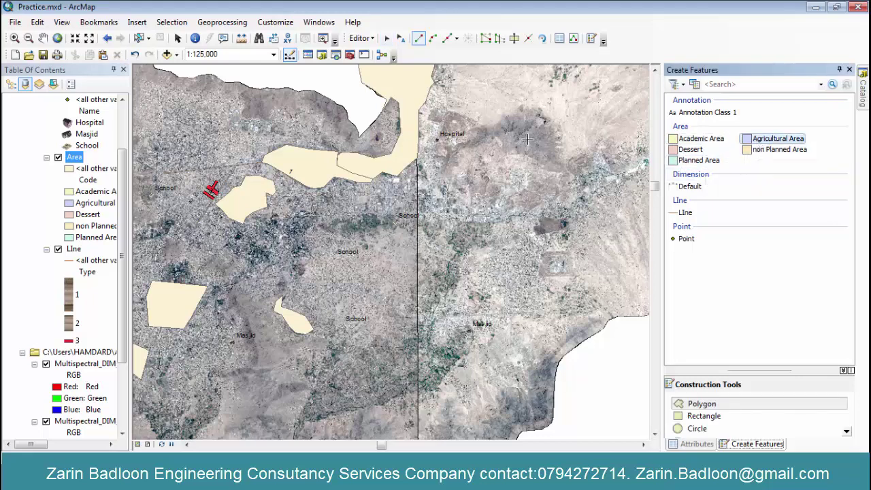
scroll(519, 215, up, 3)
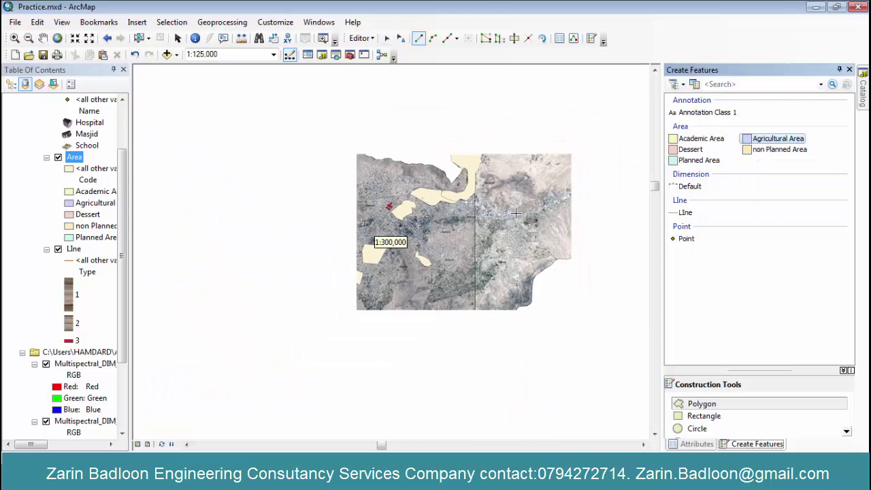
scroll(495, 289, down, 2)
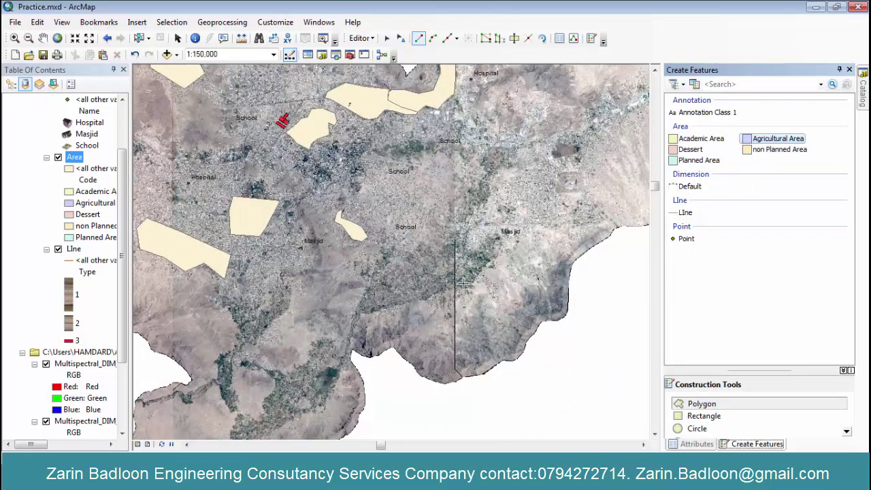
click(455, 287)
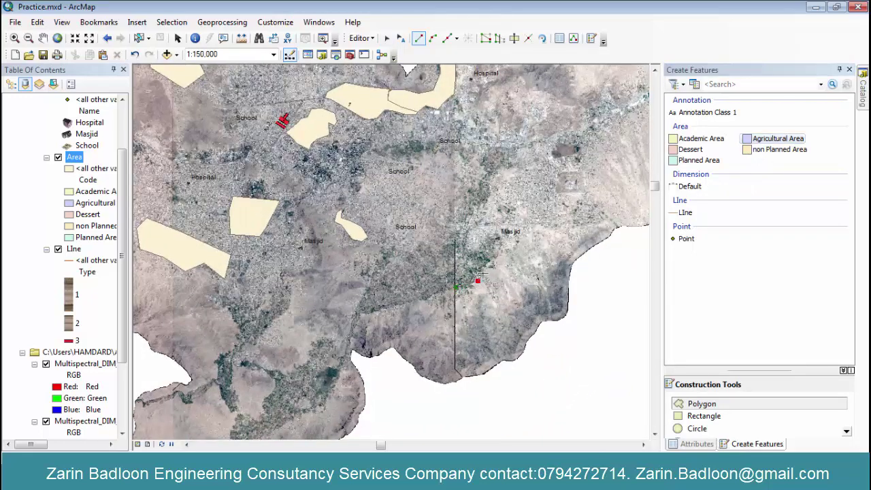
click(478, 281)
click(498, 255)
click(497, 239)
click(475, 245)
click(466, 236)
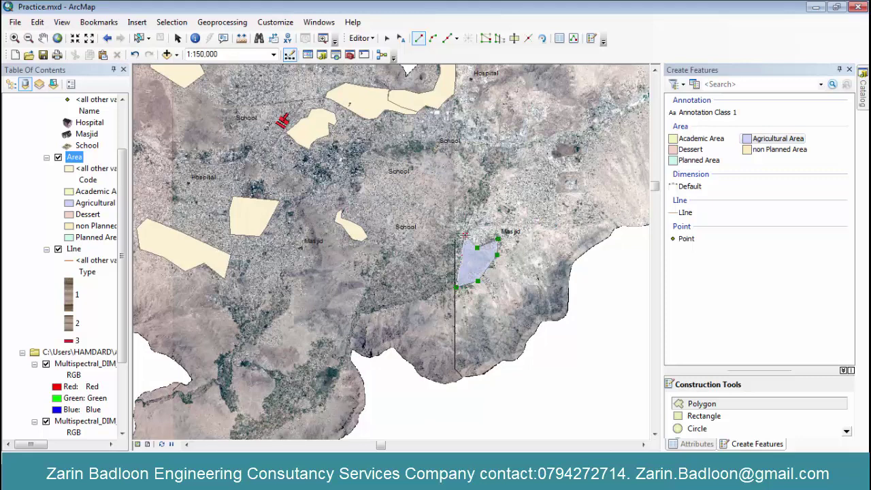
double_click(454, 249)
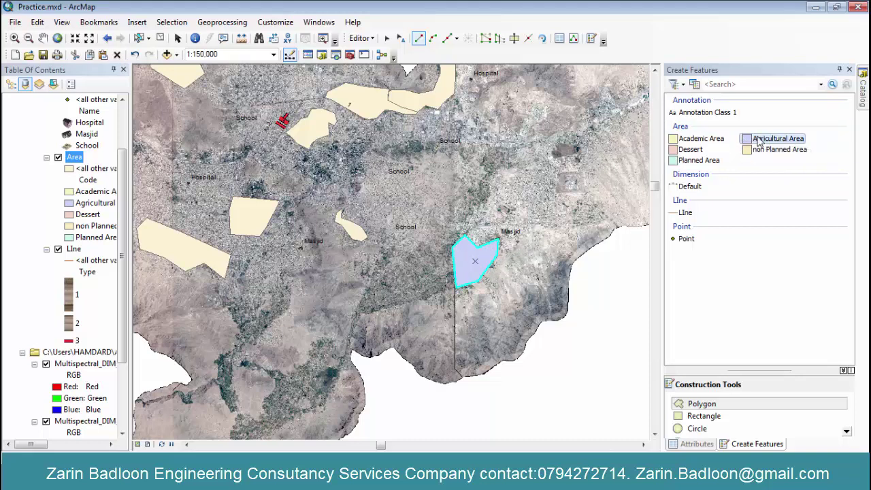
- Draw a five-sided non Planned Area polygon just east of the new Agricultural Area polygon
click(747, 151)
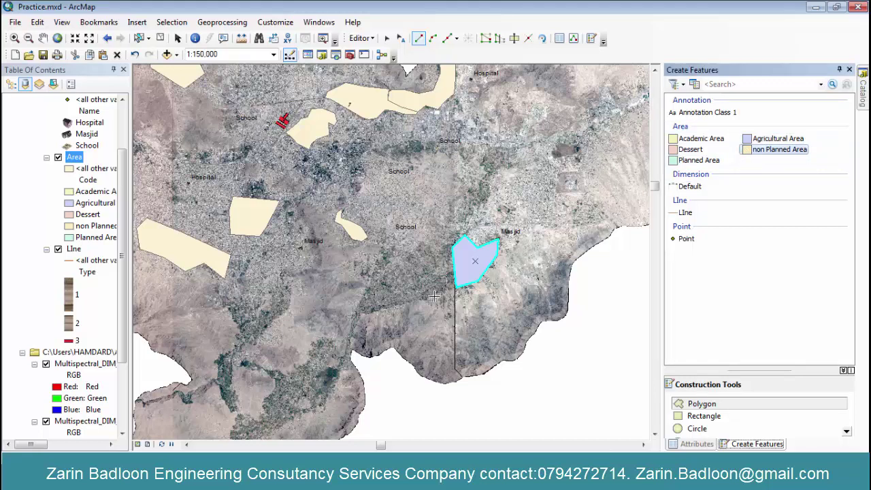
click(548, 233)
click(522, 278)
click(508, 269)
click(508, 245)
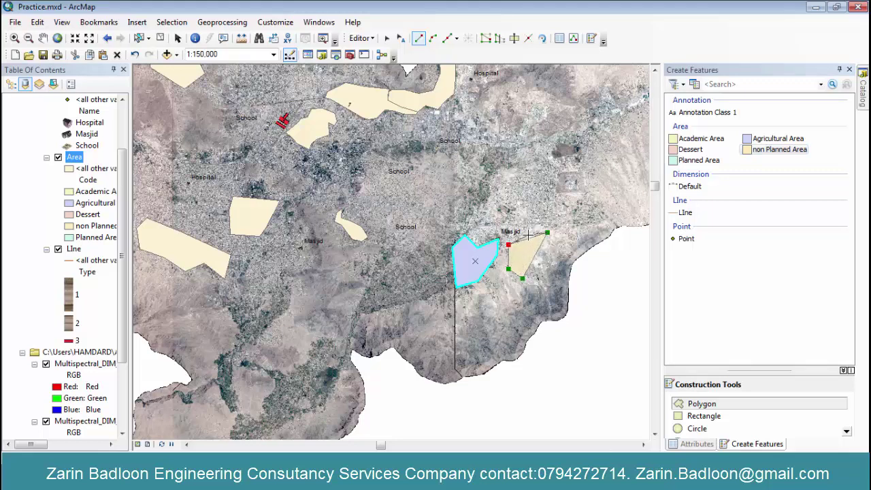
double_click(528, 235)
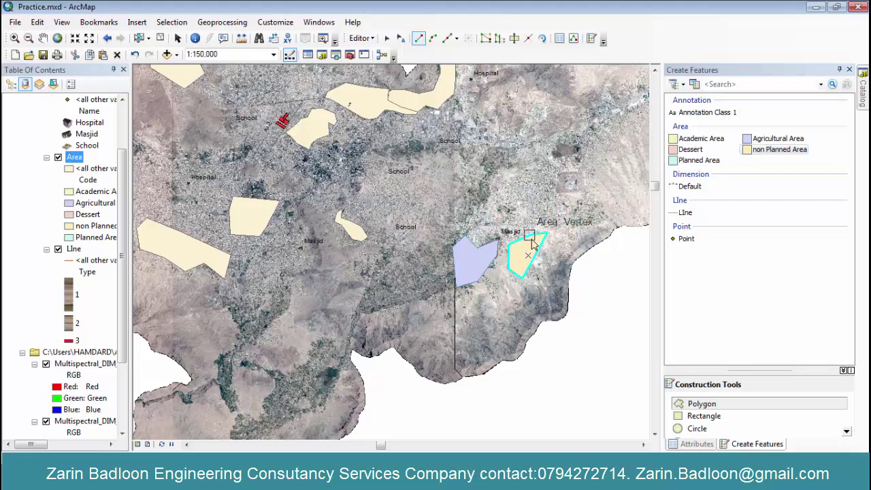
- Draw a five-sided Planned Area polygon around the central School point, northwest of the Agricultural Area polygon
click(689, 162)
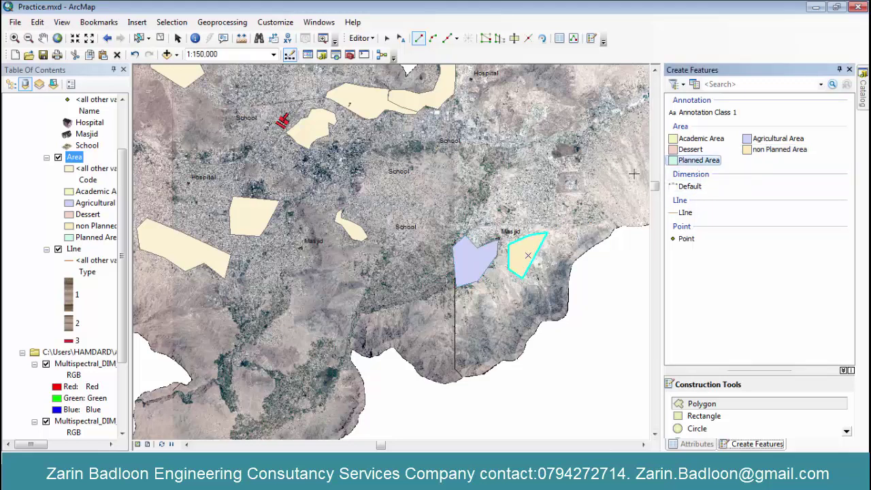
click(425, 177)
click(434, 204)
click(389, 226)
click(341, 208)
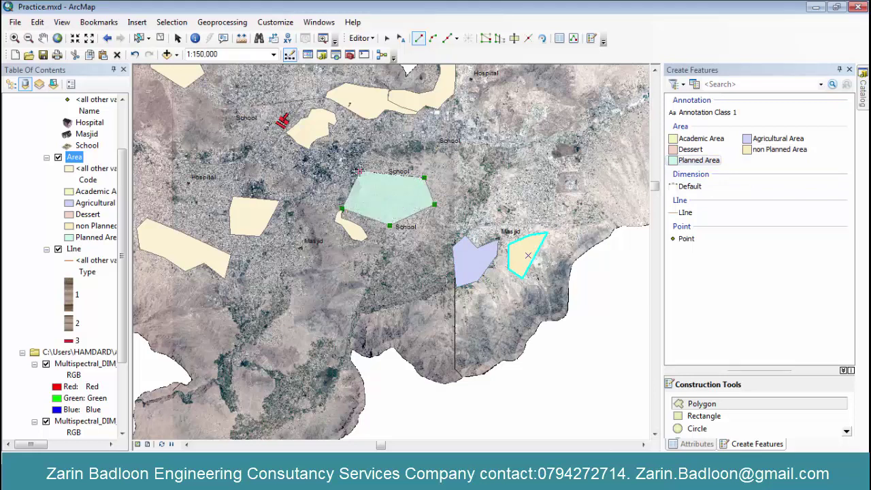
double_click(375, 159)
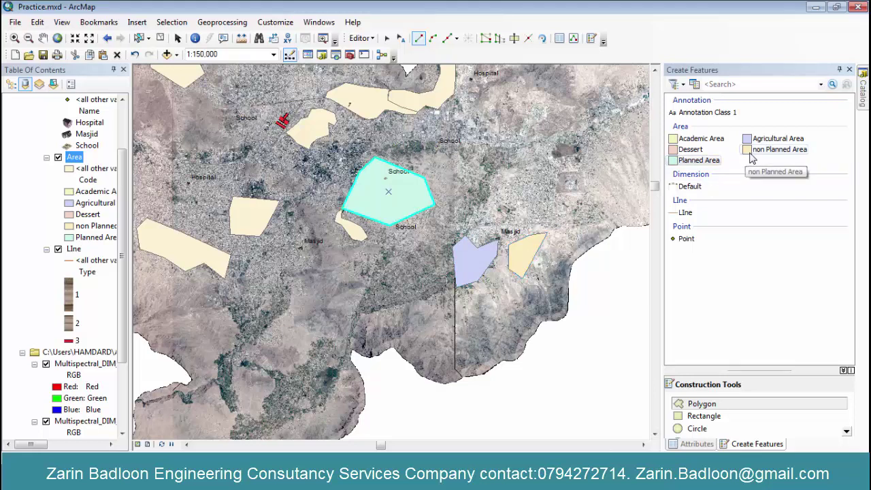
- Draw a four-sided Academic Area polygon just south of the western Hospital label
click(686, 142)
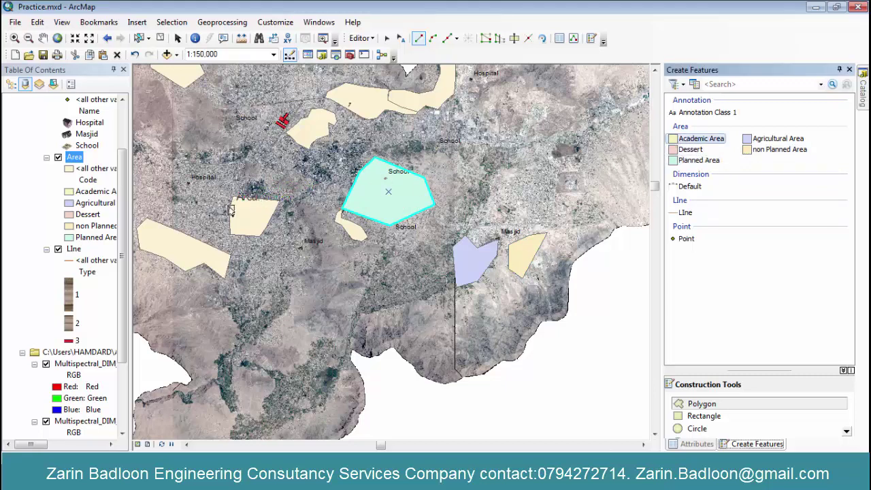
scroll(362, 243, up, 2)
scroll(361, 238, up, 1)
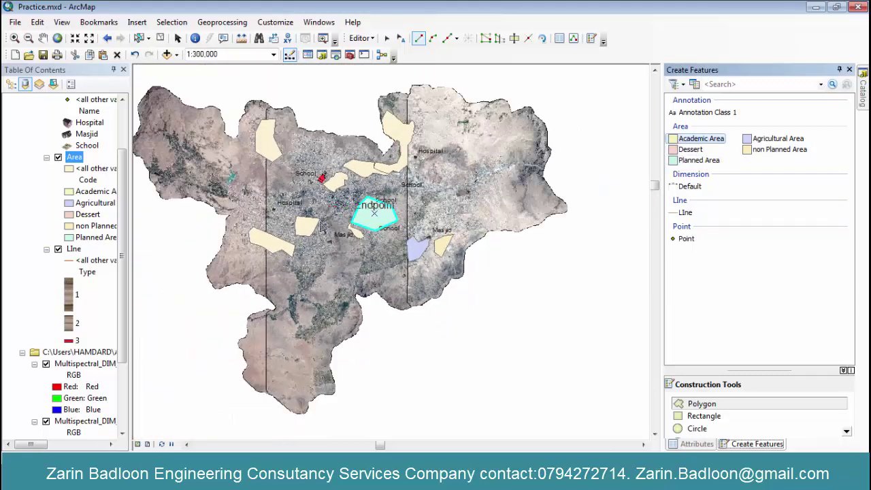
scroll(306, 191, down, 1)
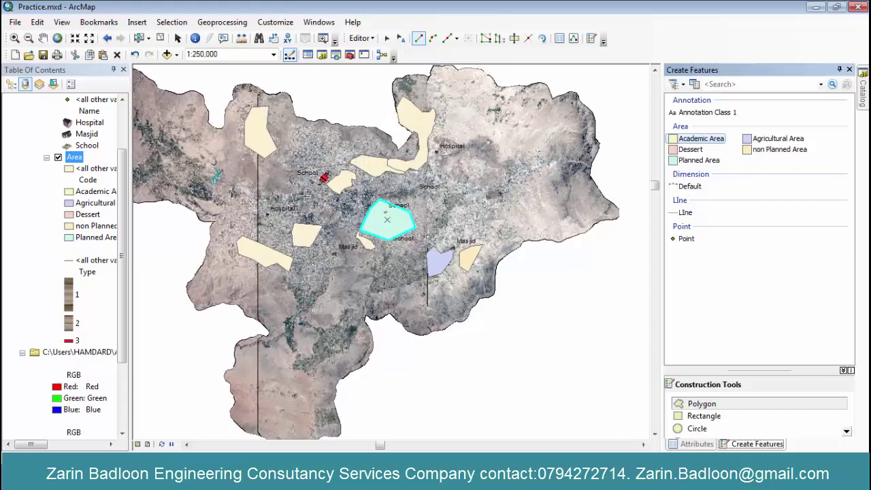
click(300, 215)
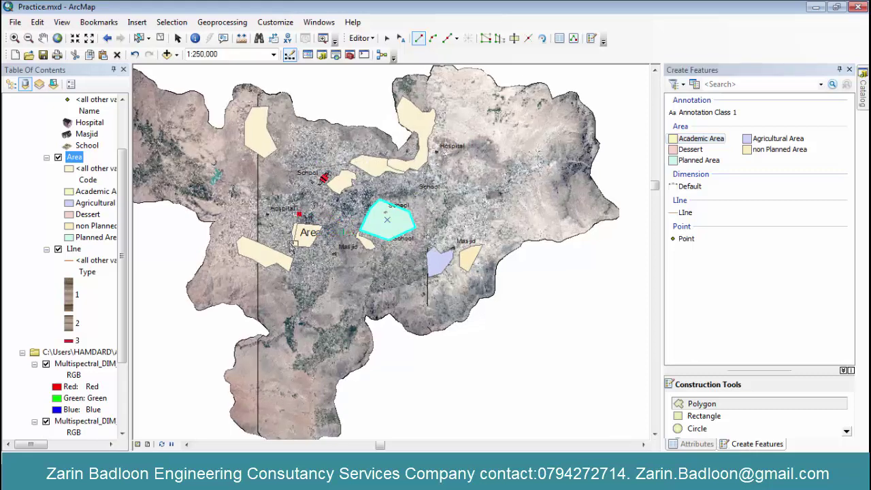
click(282, 245)
click(262, 244)
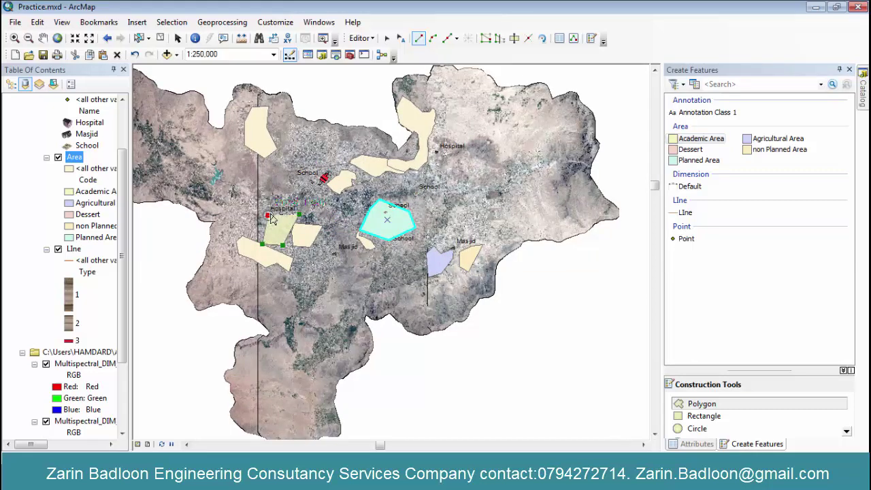
double_click(267, 216)
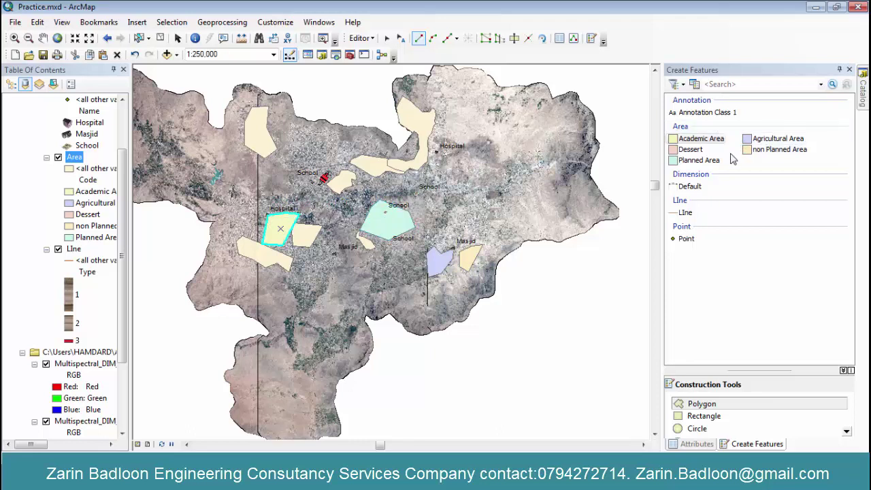
- Draw a five-sided Dessert polygon along the southern map boundary, below the Agricultural Area polygon
click(690, 149)
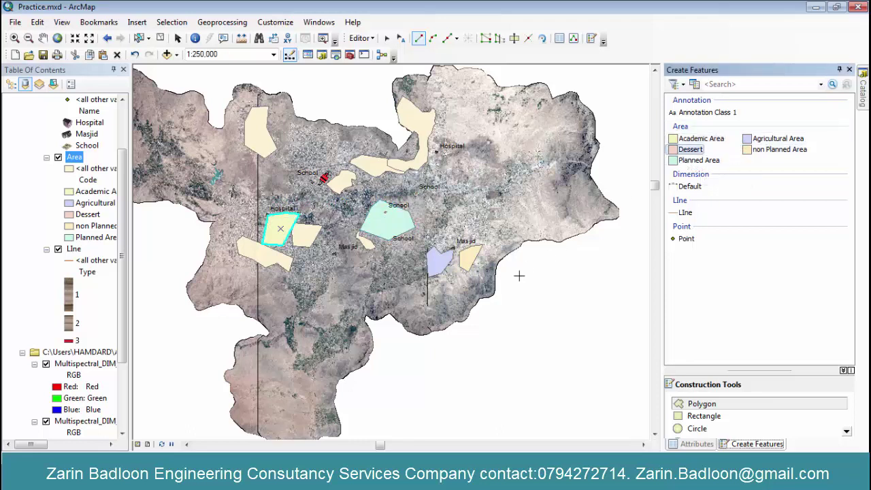
click(461, 315)
click(408, 332)
click(387, 303)
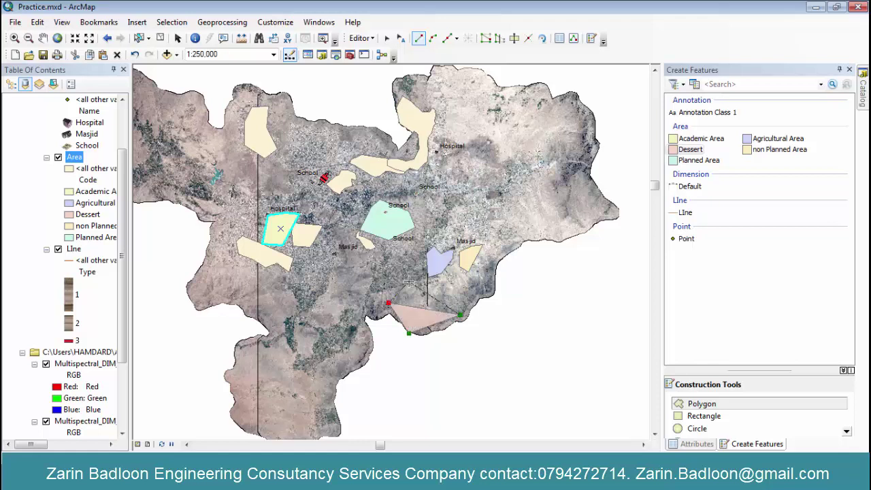
click(410, 282)
double_click(441, 285)
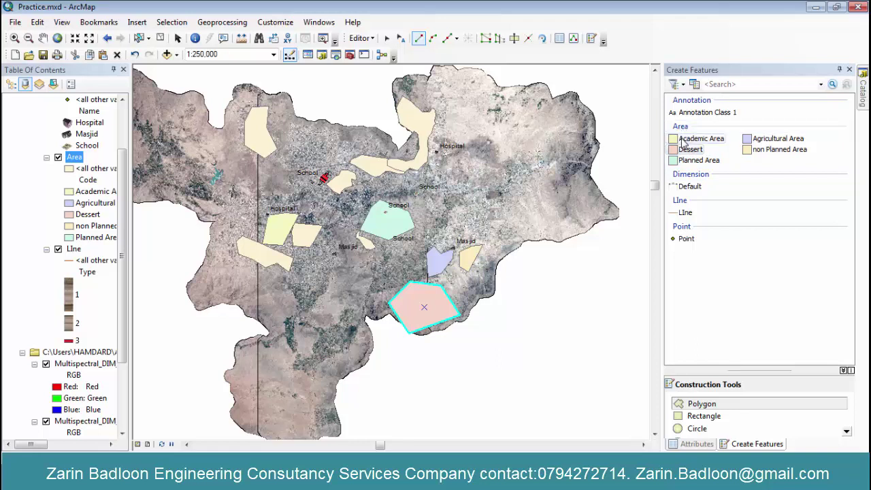
click(688, 161)
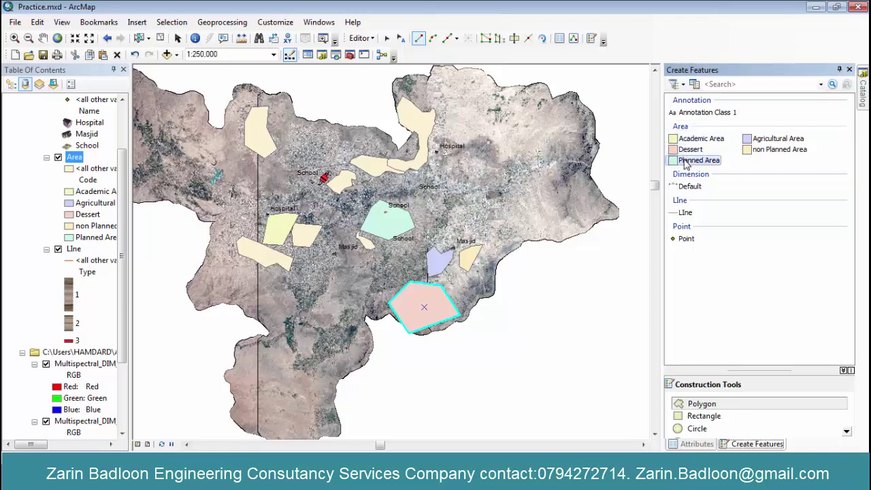
click(752, 141)
click(702, 140)
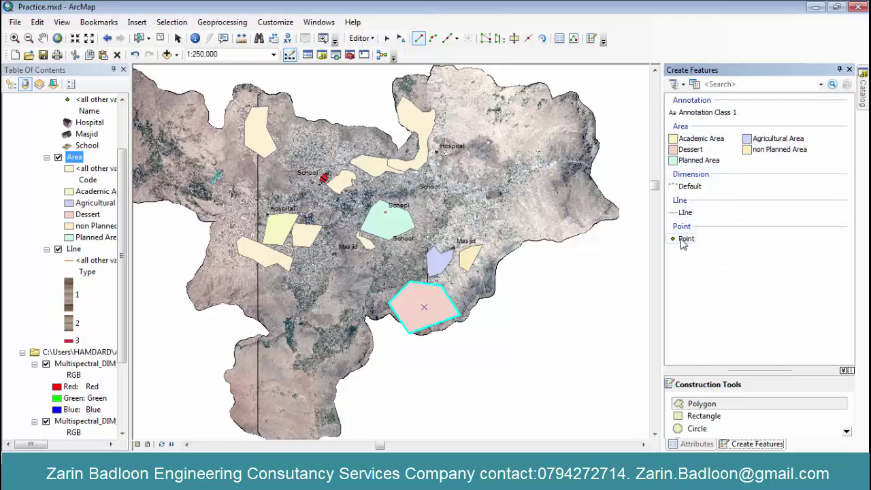
click(685, 213)
click(696, 161)
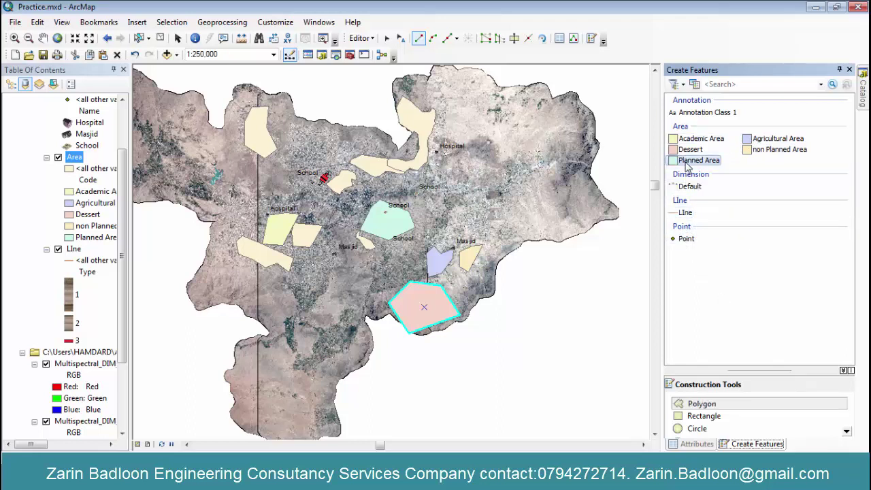
click(707, 141)
click(754, 140)
click(753, 151)
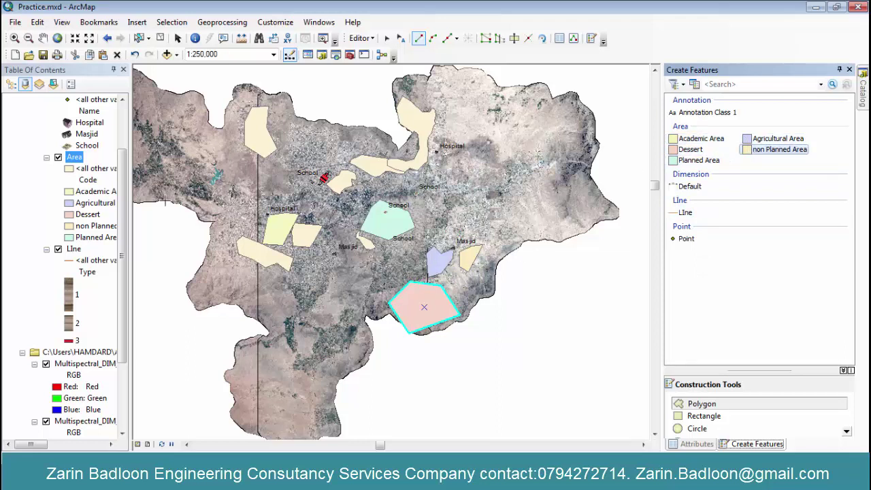
- Change the Planned Area symbol of the Area layer to the Vertical Siding texture fill
click(95, 237)
click(69, 237)
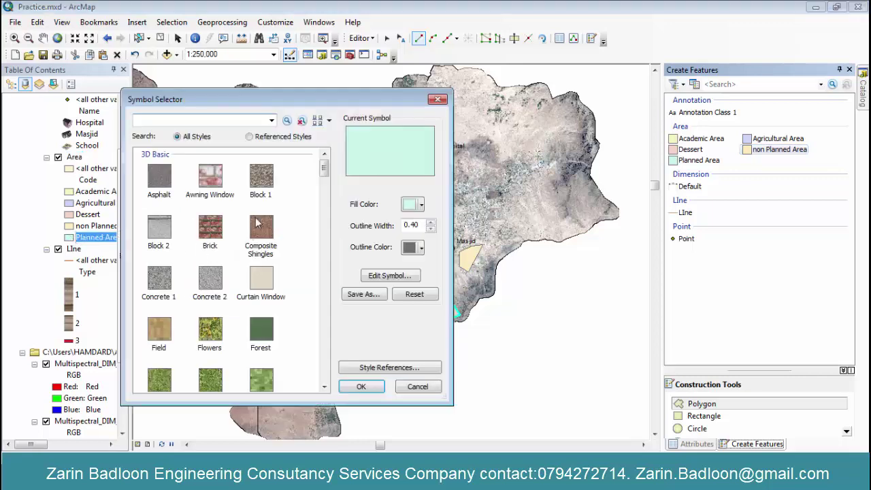
click(421, 205)
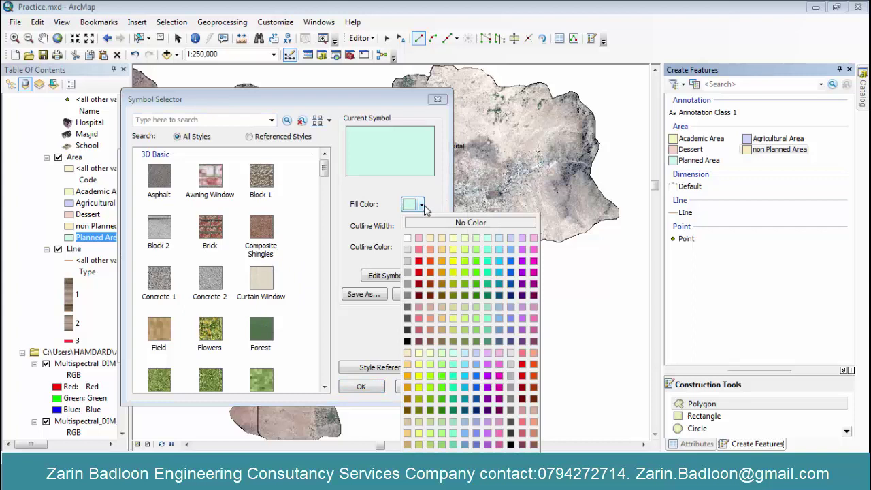
click(423, 206)
click(220, 230)
scroll(220, 234, down, 6)
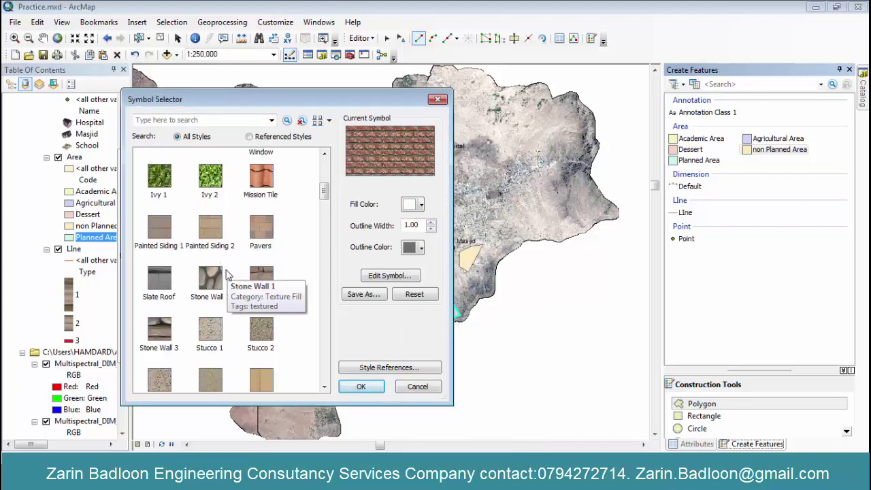
scroll(217, 290, down, 3)
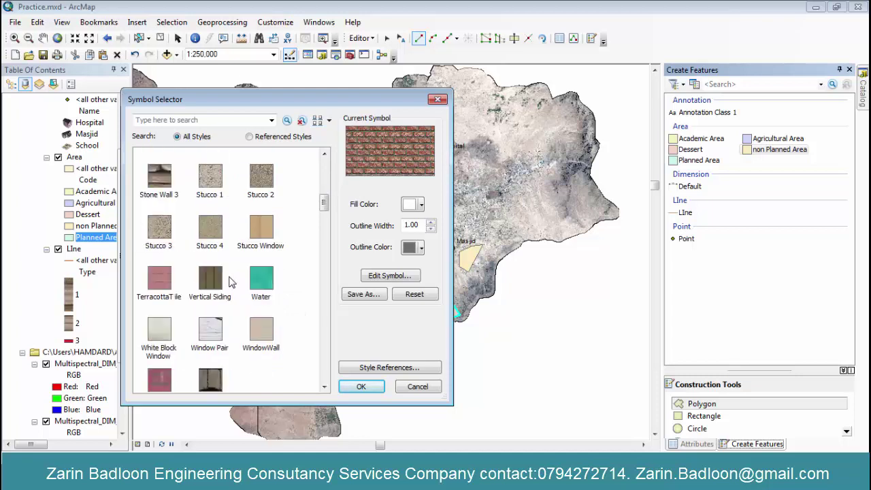
click(216, 297)
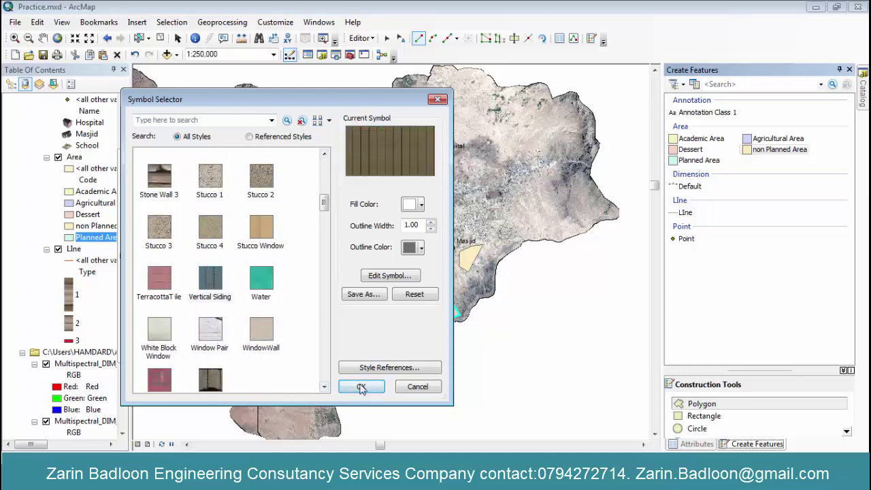
click(361, 386)
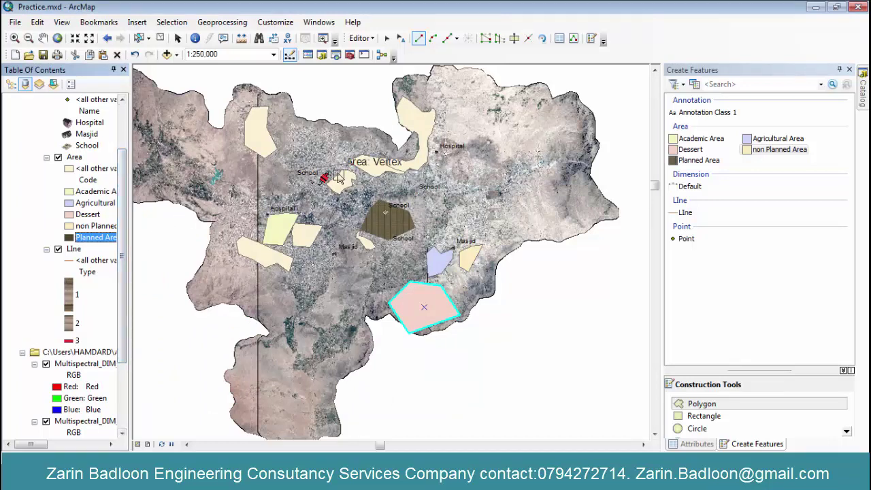
scroll(340, 178, down, 2)
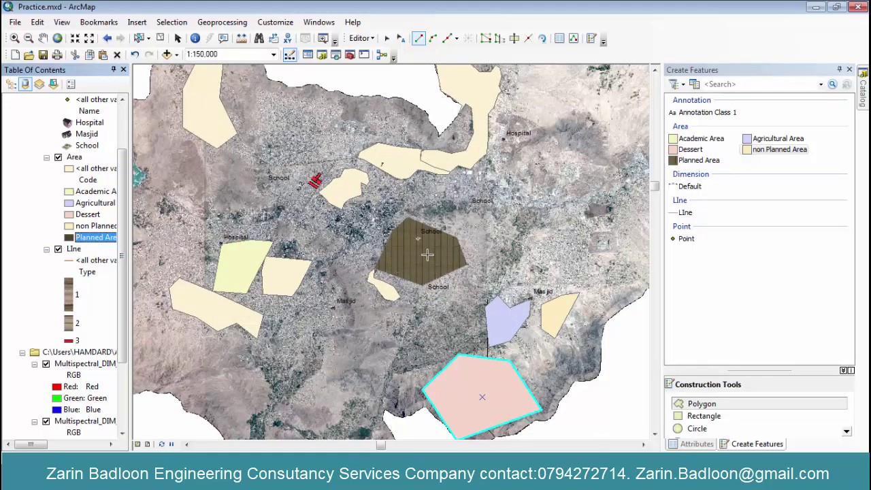
click(682, 215)
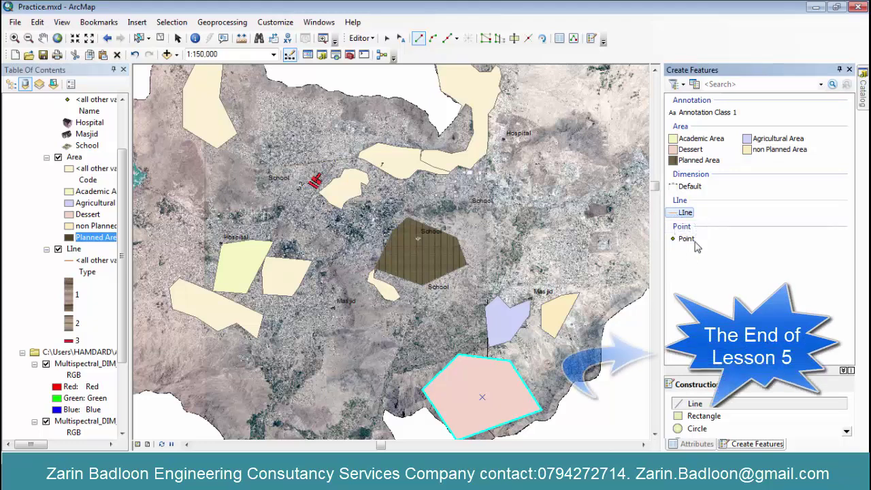
click(682, 238)
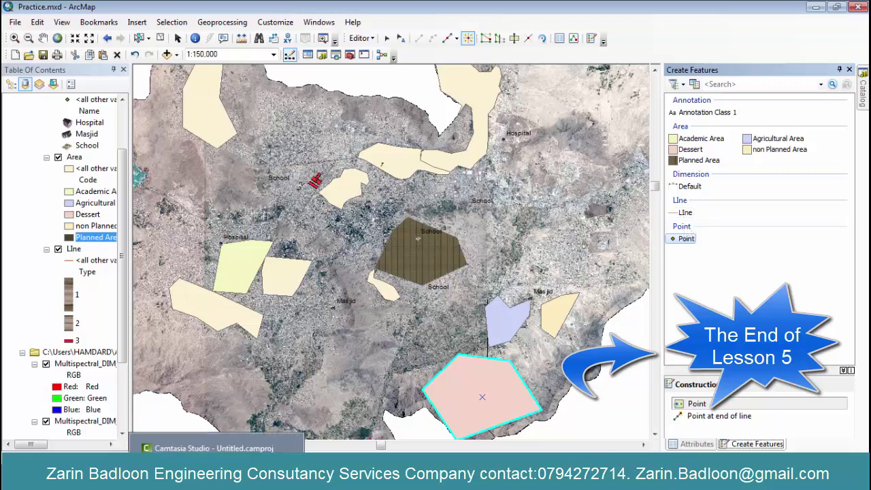
click(204, 475)
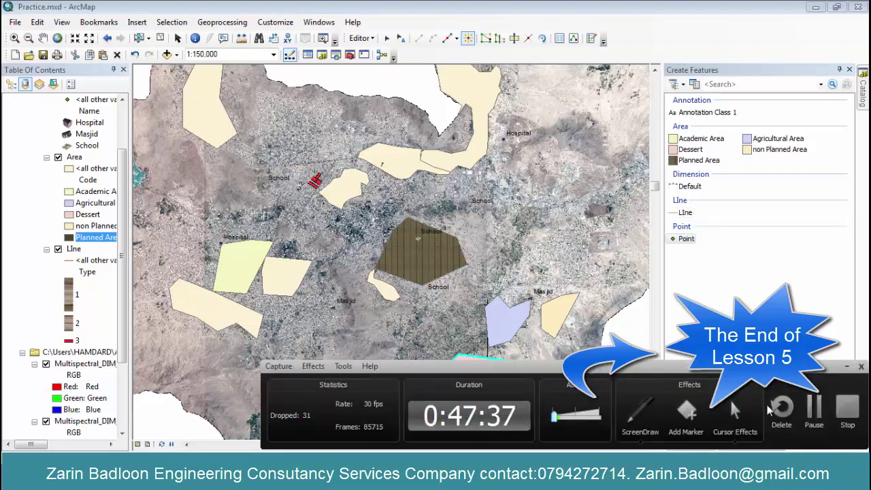